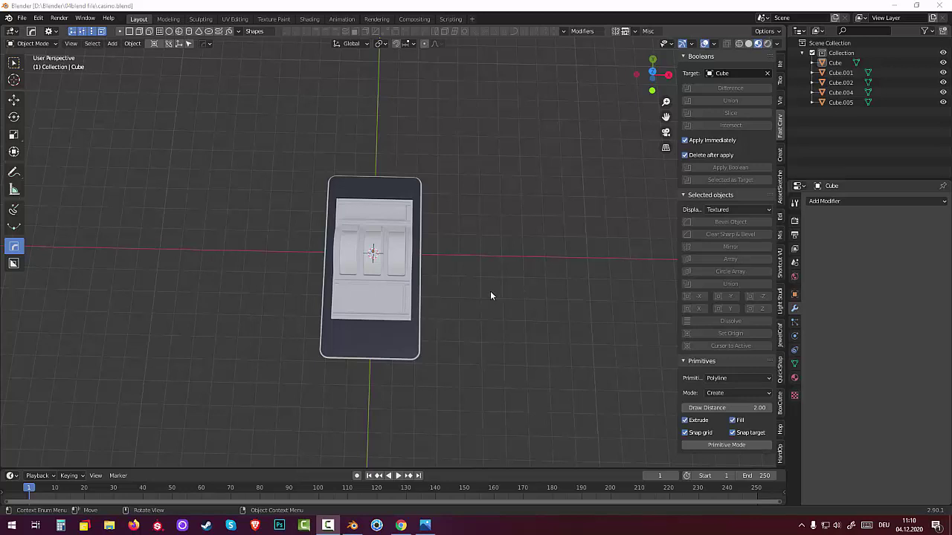
# Select the cabinet body Cube together with reel parts Cube.001, Cube.002 and Cube.005.
pyautogui.moveTo(491, 295); pyautogui.dragTo(484, 361, button='middle')
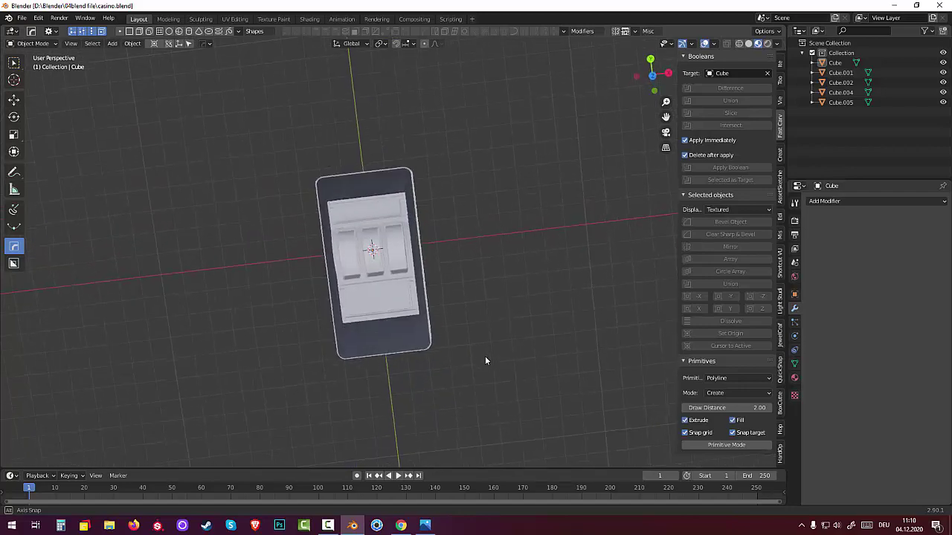
pyautogui.hotkey('ctrl', 'z')
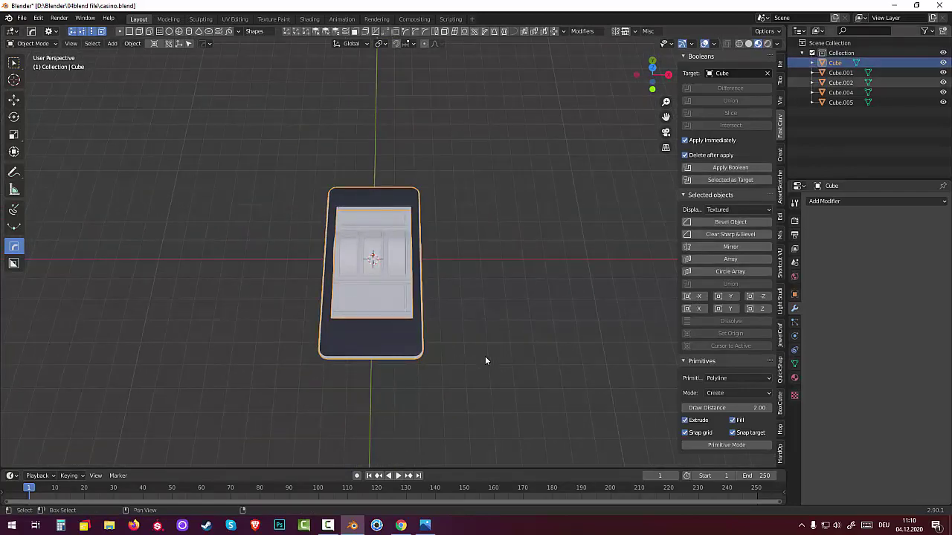
pyautogui.hotkey('ctrl', 'z')
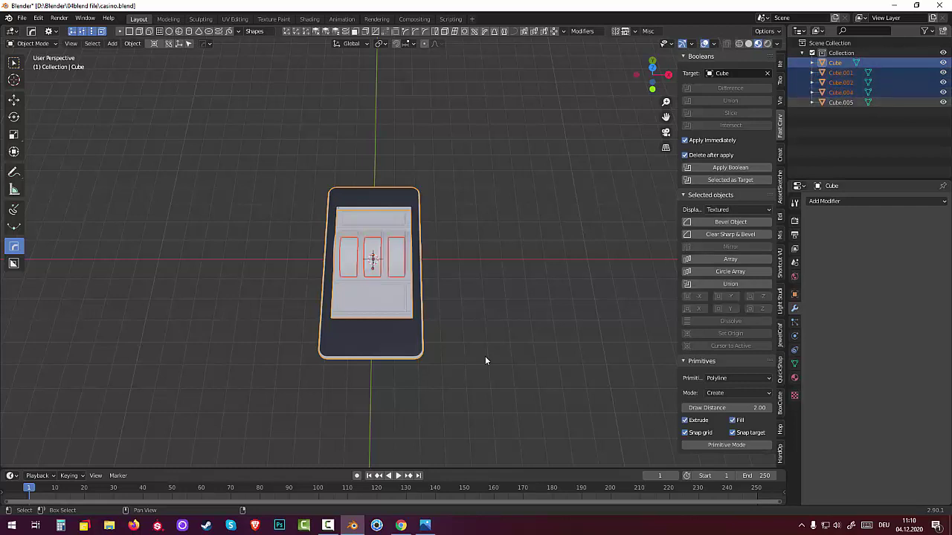
pyautogui.hotkey('ctrl', 'z')
pyautogui.moveTo(485, 361); pyautogui.dragTo(484, 361, button='middle')
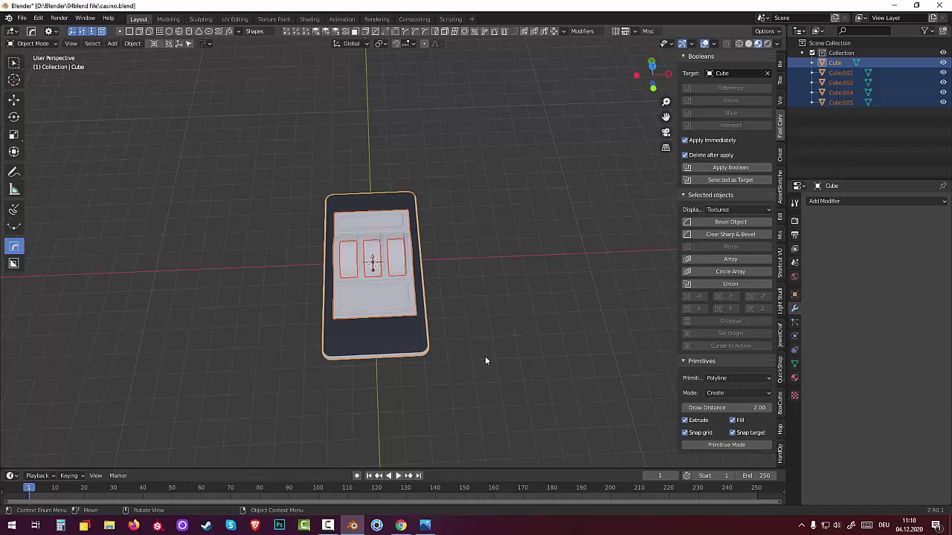
# Tilt the grouped parts about the X axis as a trial, then undo the rotation.
pyautogui.press('r')
pyautogui.press('x')
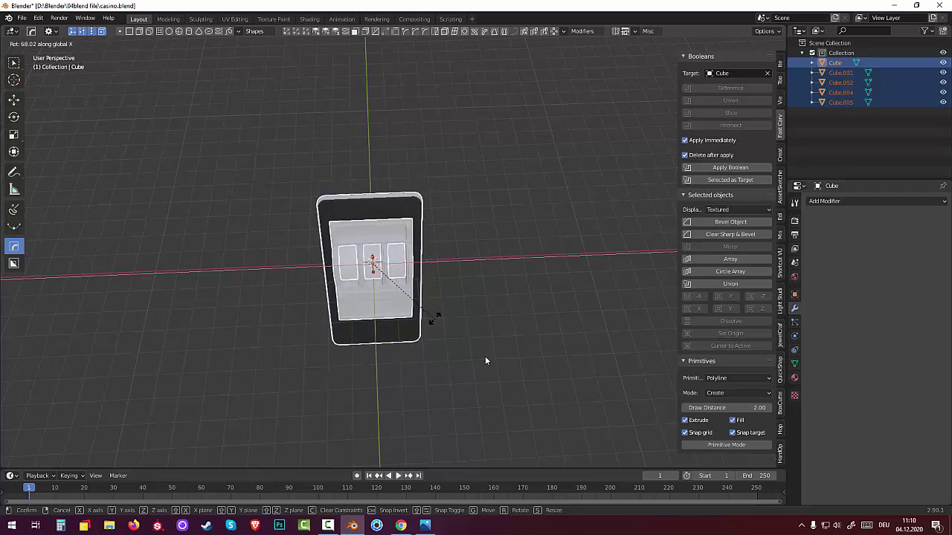
pyautogui.click(486, 361)
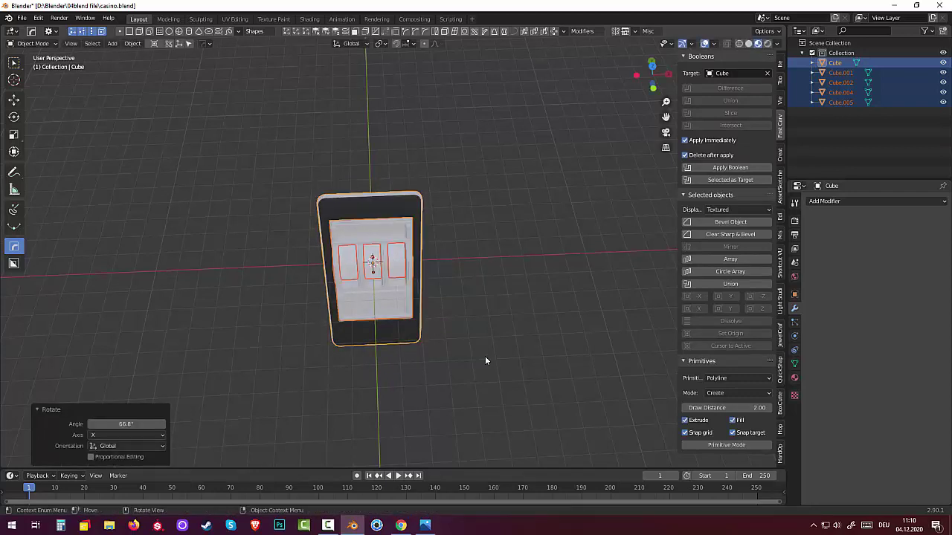
pyautogui.hotkey('ctrl', 'z')
pyautogui.hotkey('ctrl', 'shift', 'z')
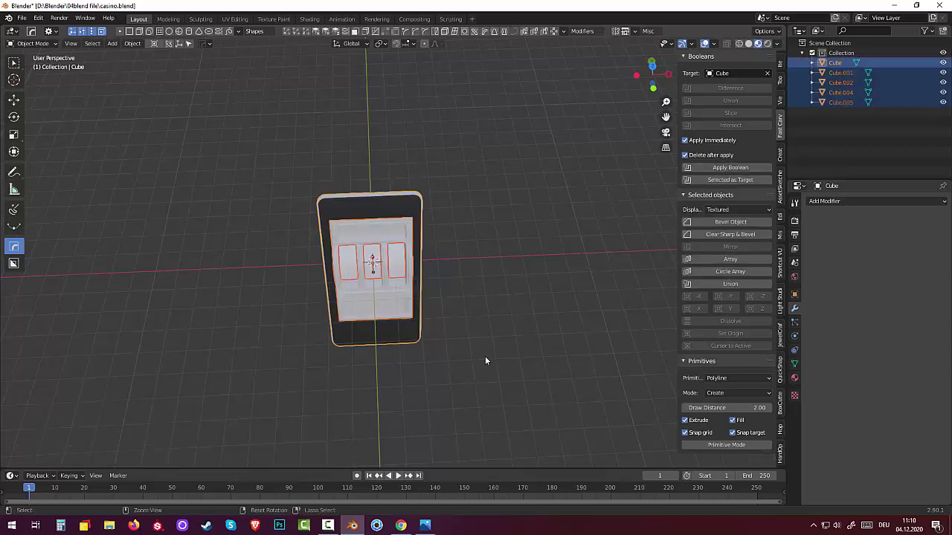
# Select only the cabinet body Cube.
pyautogui.moveTo(486, 360); pyautogui.dragTo(485, 360, button='middle')
pyautogui.scroll(2, 485, 361)
pyautogui.scroll(2, 486, 360)
pyautogui.click(485, 360)
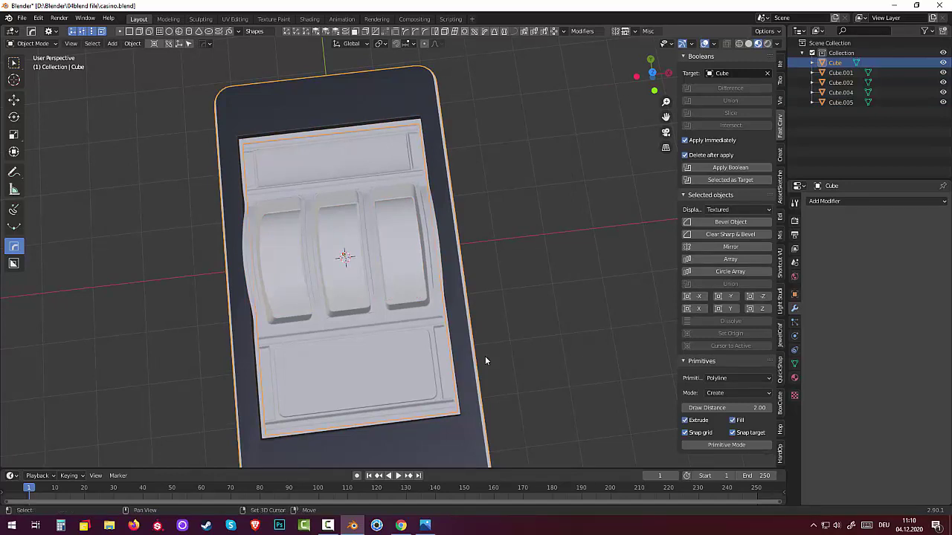
# Add a new cube and move it along Y past the cabinet's far end.
pyautogui.hotkey('shift', 'a')
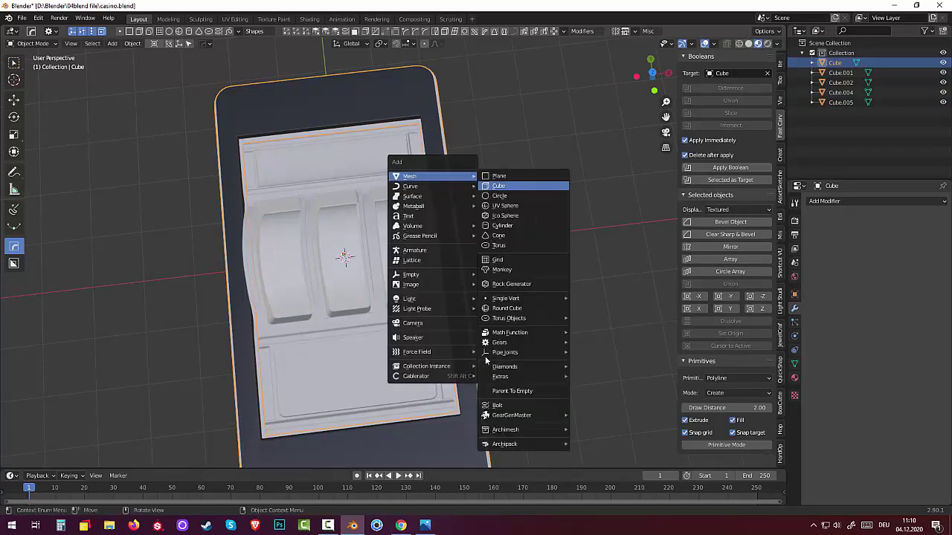
pyautogui.press('Up')
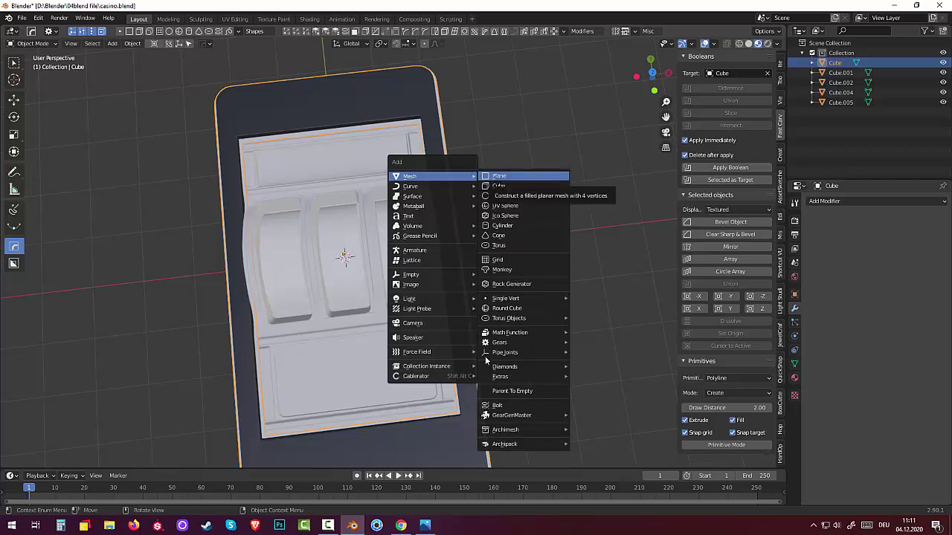
pyautogui.press('Down')
pyautogui.press('Down')
pyautogui.press('Down')
pyautogui.press('Down')
pyautogui.press('Down')
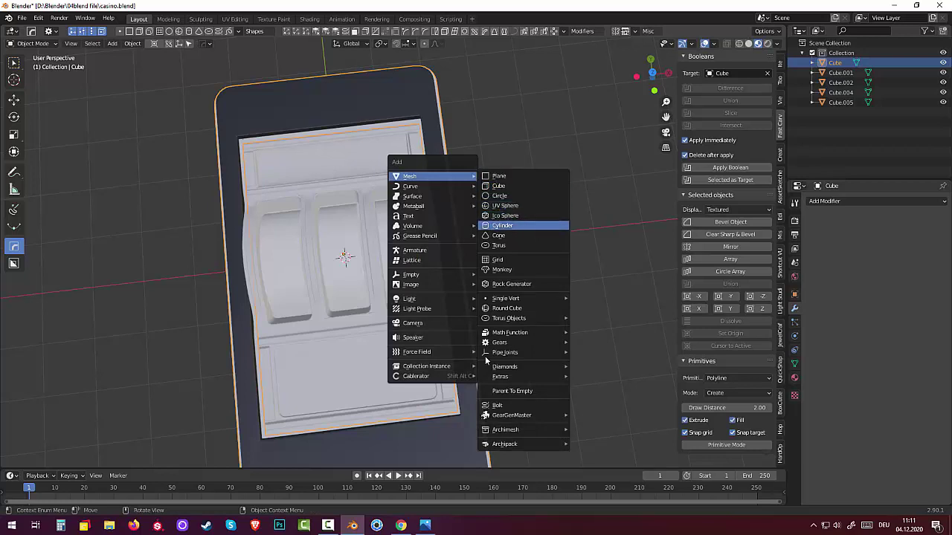
pyautogui.press('Up')
pyautogui.press('Up')
pyautogui.press('Up')
pyautogui.press('Up')
pyautogui.press('Return')
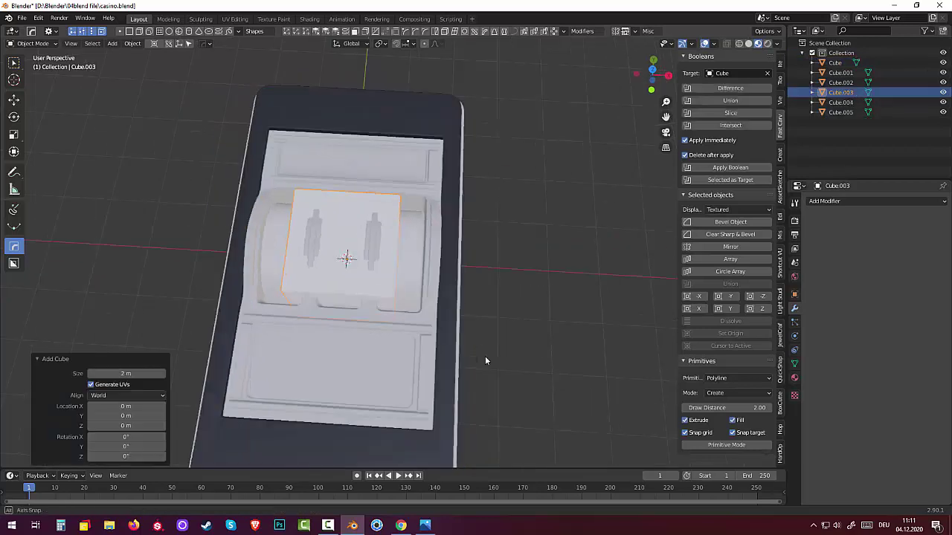
pyautogui.press('KP_8')
pyautogui.press('KP_8')
pyautogui.press('KP_4')
pyautogui.press('KP_4')
pyautogui.press('KP_4')
pyautogui.press('KP_4')
pyautogui.press('KP_4')
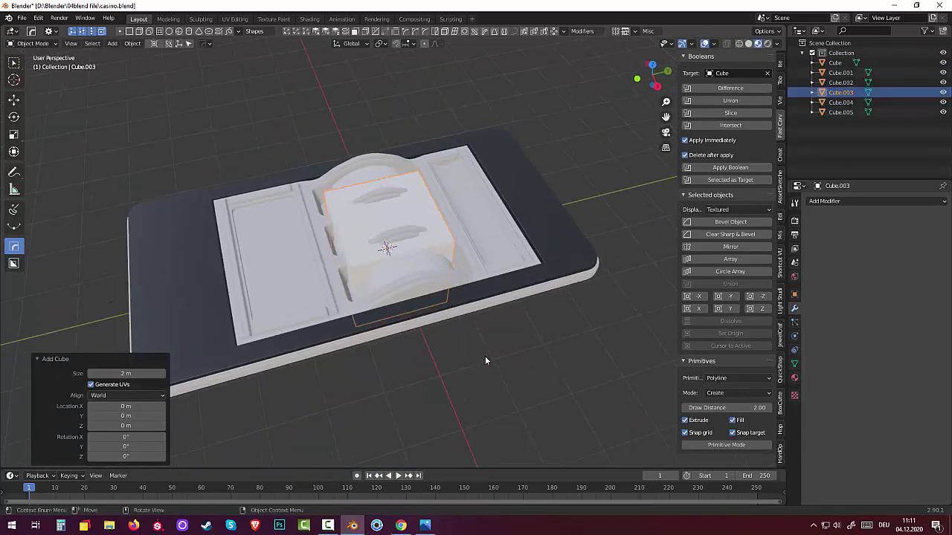
pyautogui.press('g')
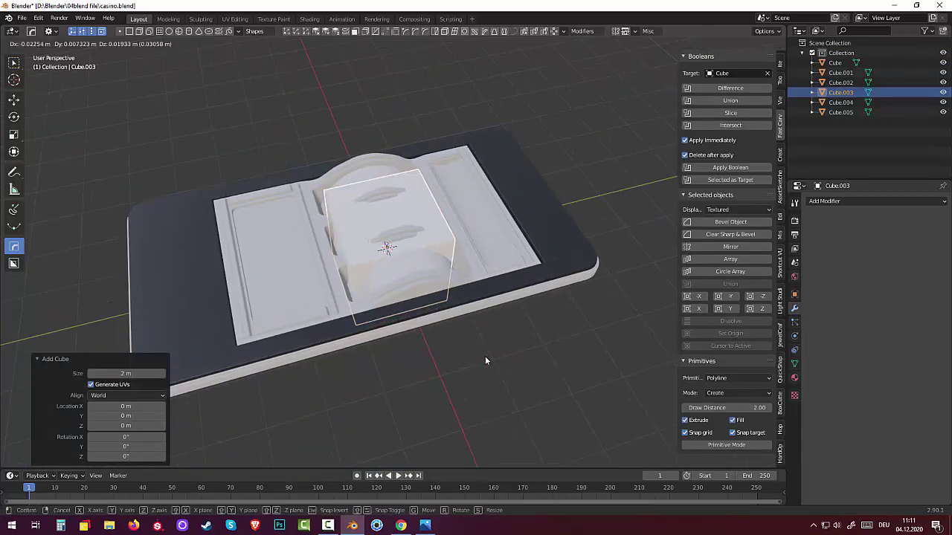
pyautogui.press('y')
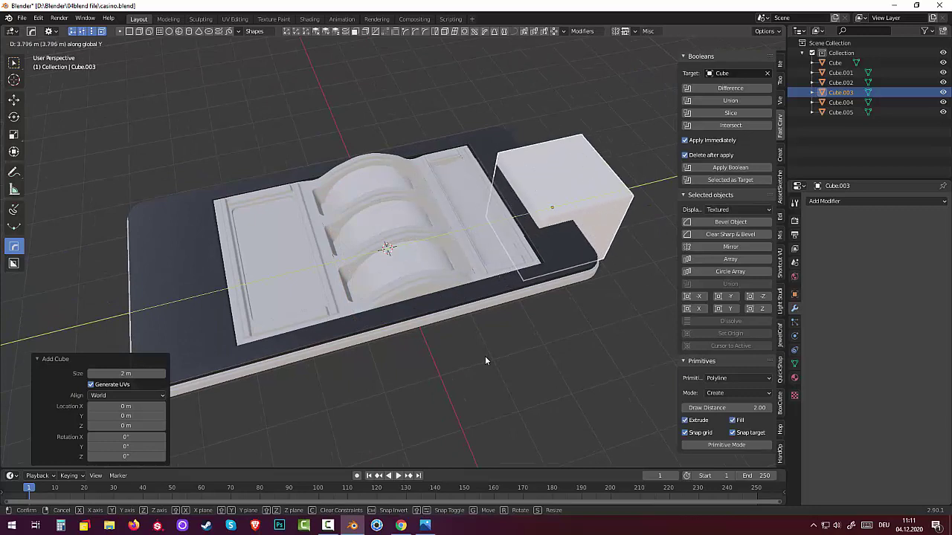
pyautogui.click(486, 361)
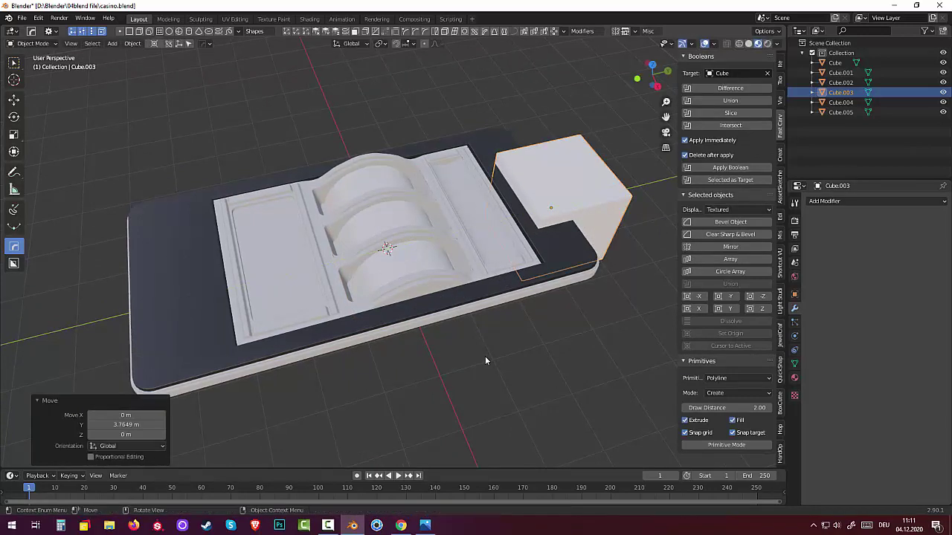
# Scale the cube to 0.162 on Z and 0.124 on Y, then begin raising it.
pyautogui.press('s')
pyautogui.press('z')
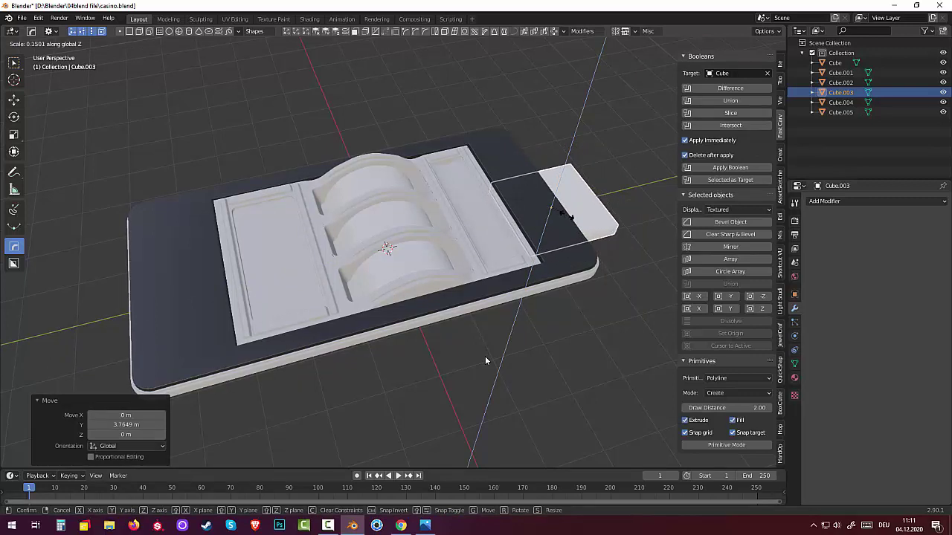
pyautogui.click(486, 360)
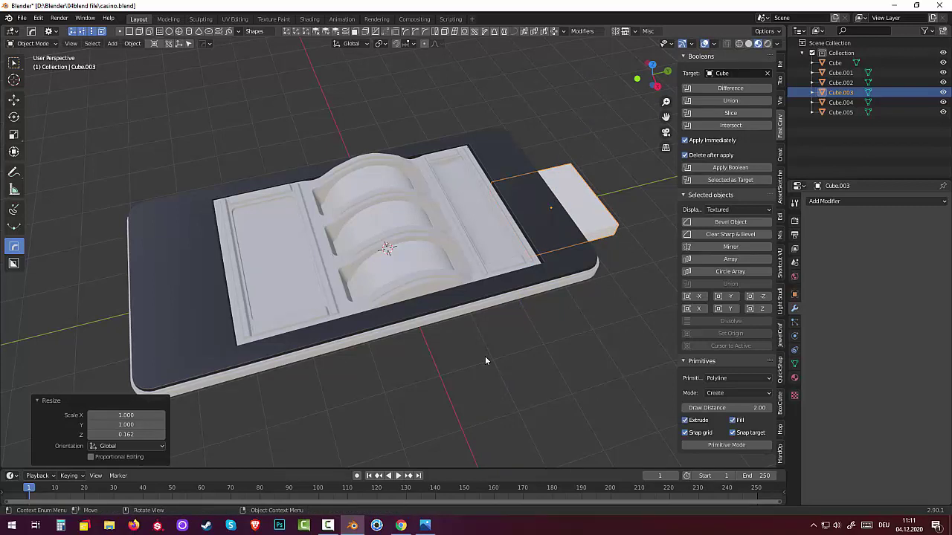
pyautogui.press('s')
pyautogui.press('y')
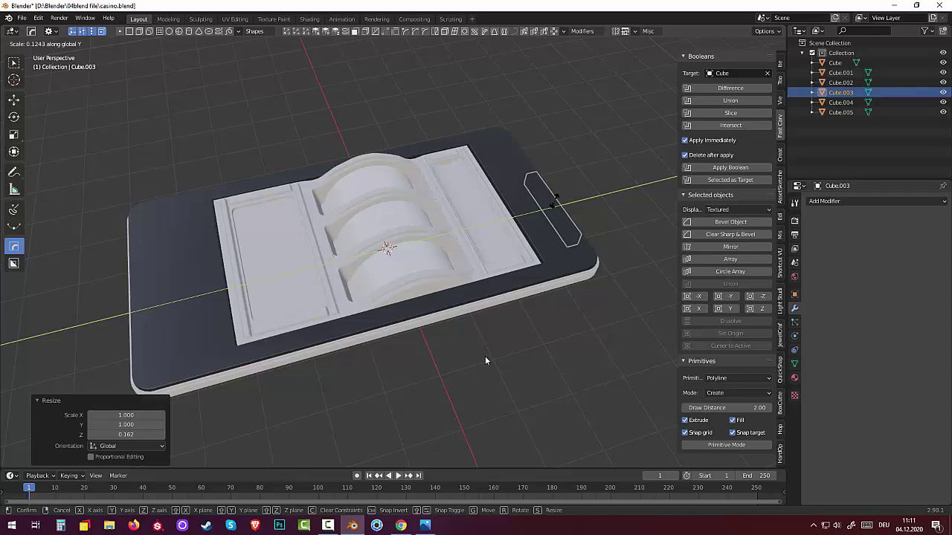
pyautogui.click(486, 361)
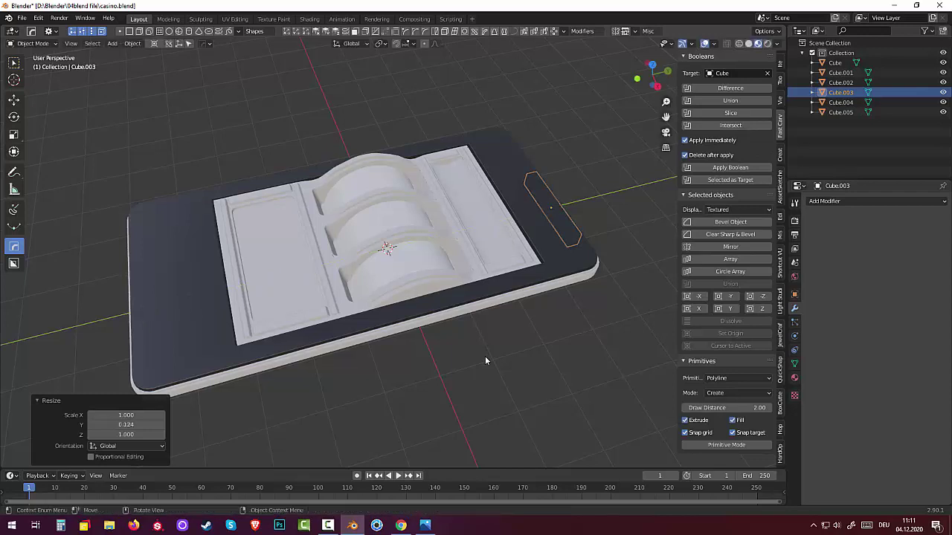
pyautogui.press('g')
pyautogui.press('z')
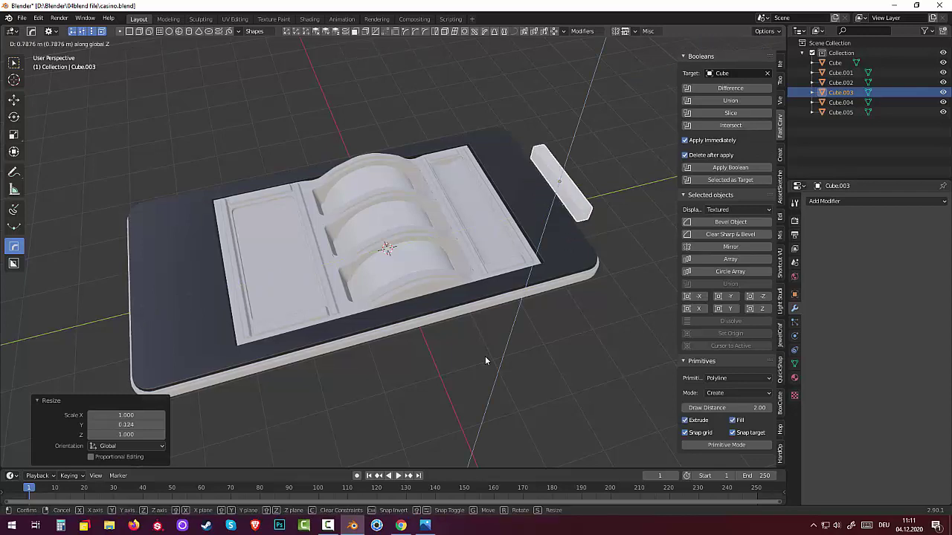
# Raise the bar 0.52 m, lower it to 0.30 m, and slide it onto the cabinet's top end.
pyautogui.click(486, 361)
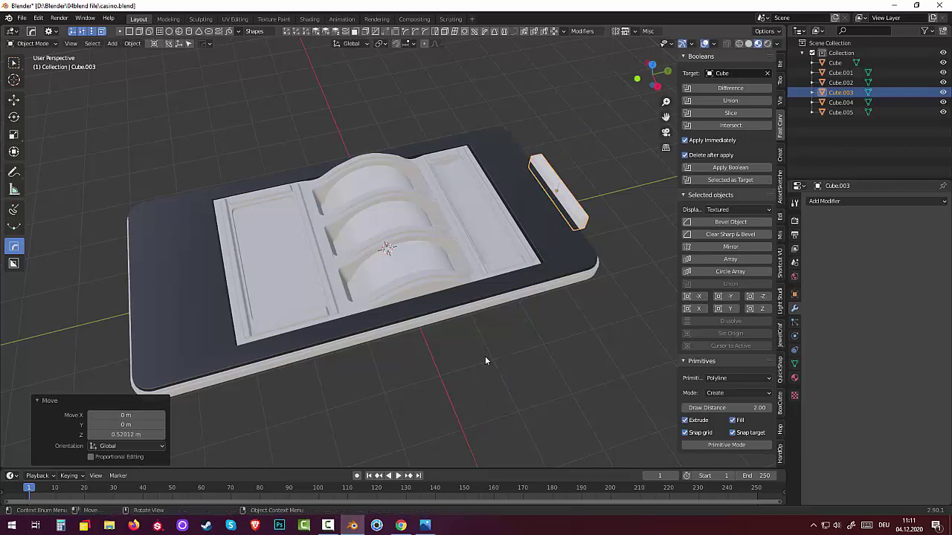
pyautogui.moveTo(485, 361); pyautogui.dragTo(485, 360, button='middle')
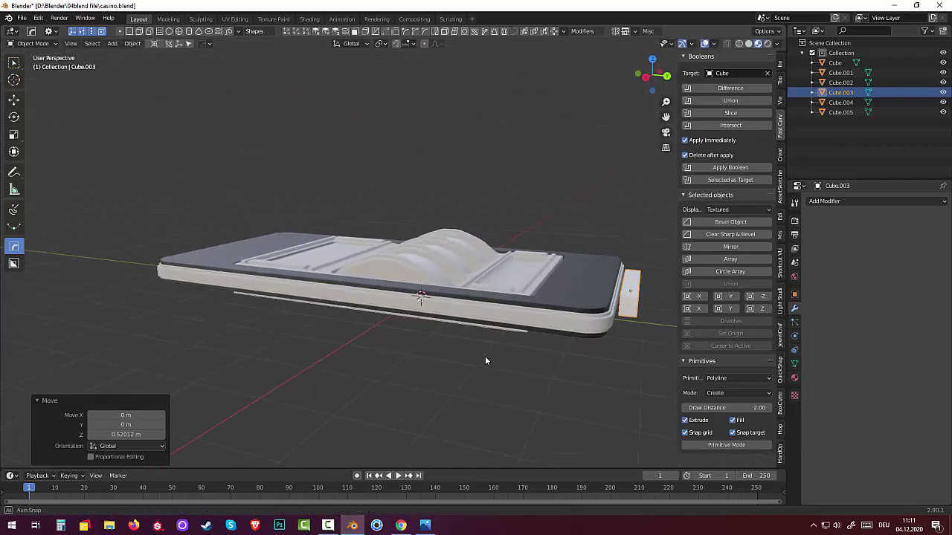
pyautogui.press('g')
pyautogui.press('z')
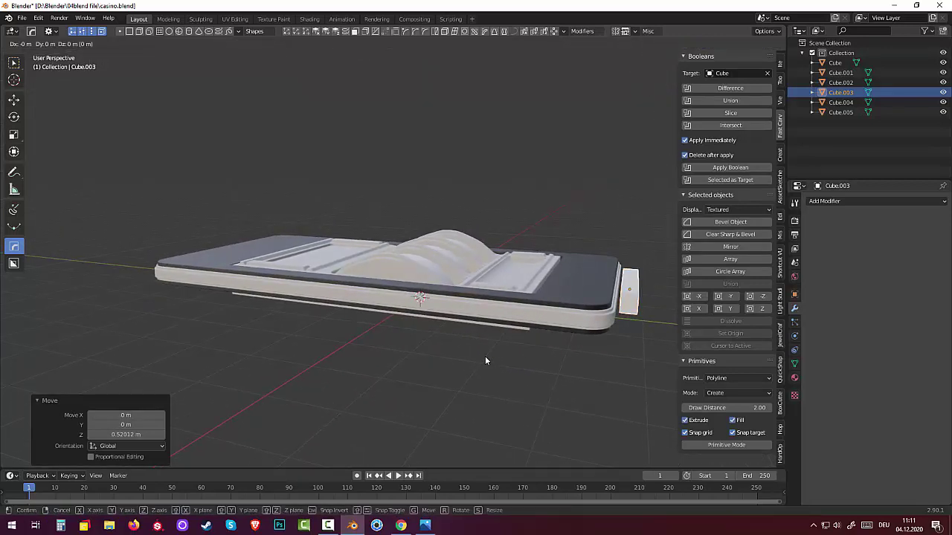
pyautogui.click(486, 360)
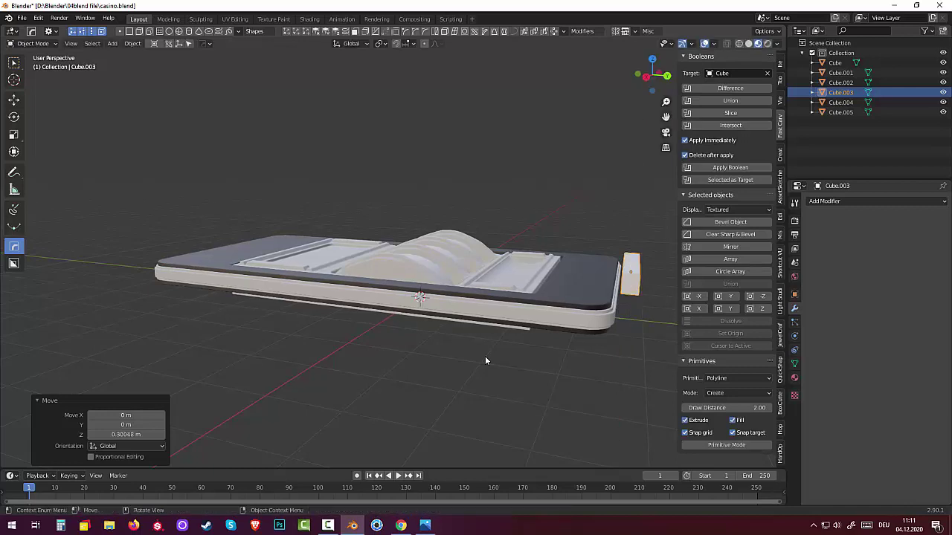
pyautogui.press('g')
pyautogui.press('y')
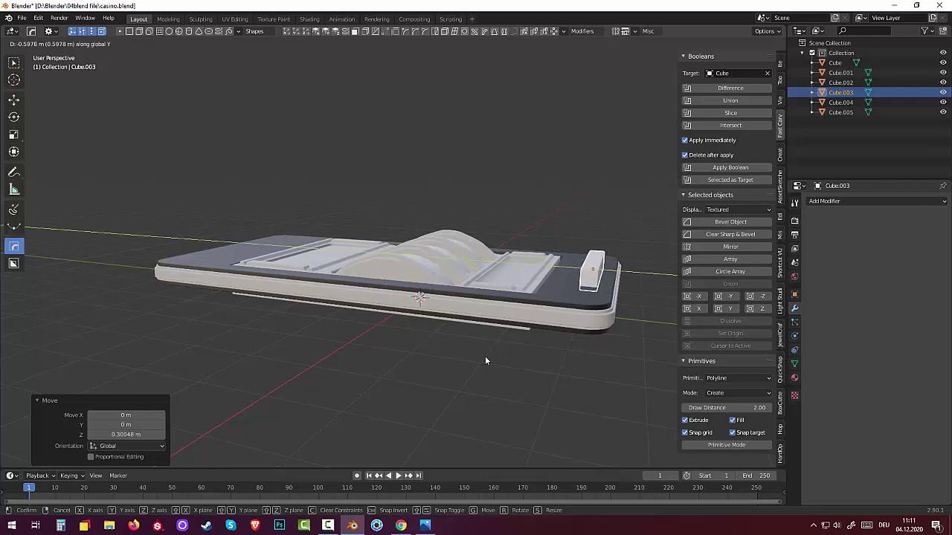
pyautogui.click(485, 361)
# Narrow the bar to 0.651 along X.
pyautogui.moveTo(486, 360); pyautogui.dragTo(486, 360, button='middle')
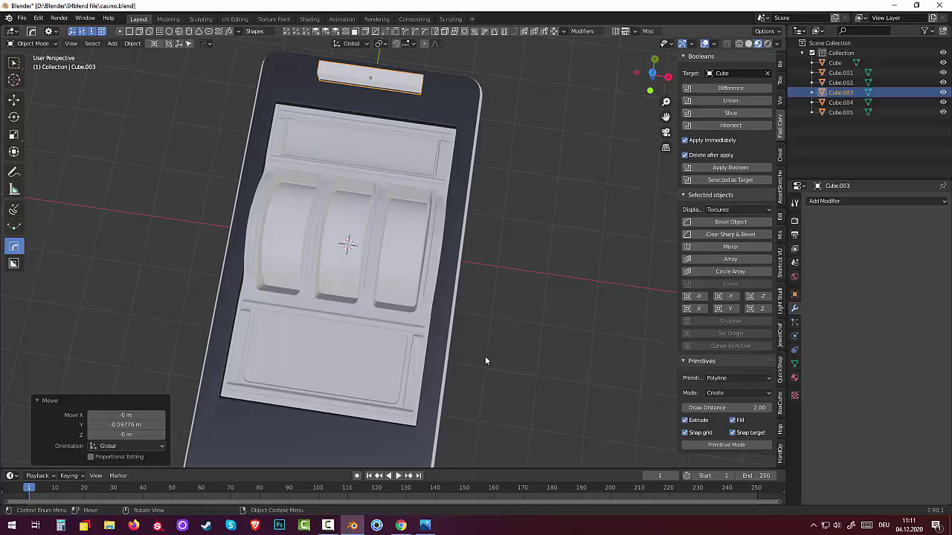
pyautogui.press('s')
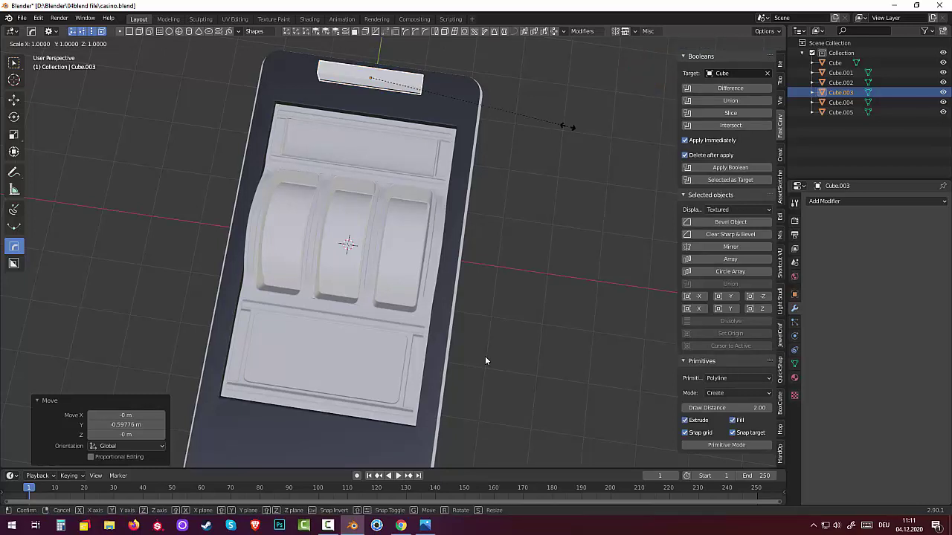
pyautogui.press('x')
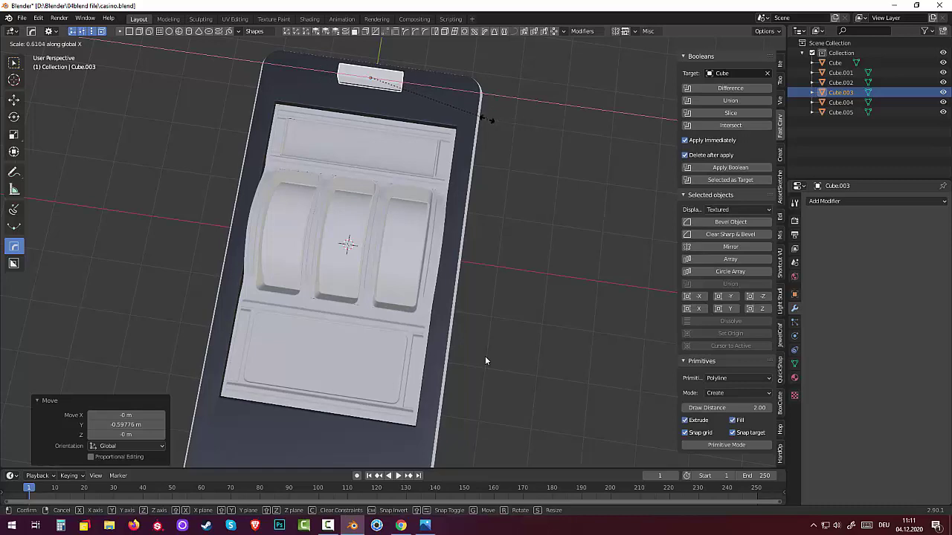
pyautogui.click(486, 361)
pyautogui.moveTo(485, 360); pyautogui.dragTo(485, 360, button='middle')
pyautogui.scroll(2, 485, 361)
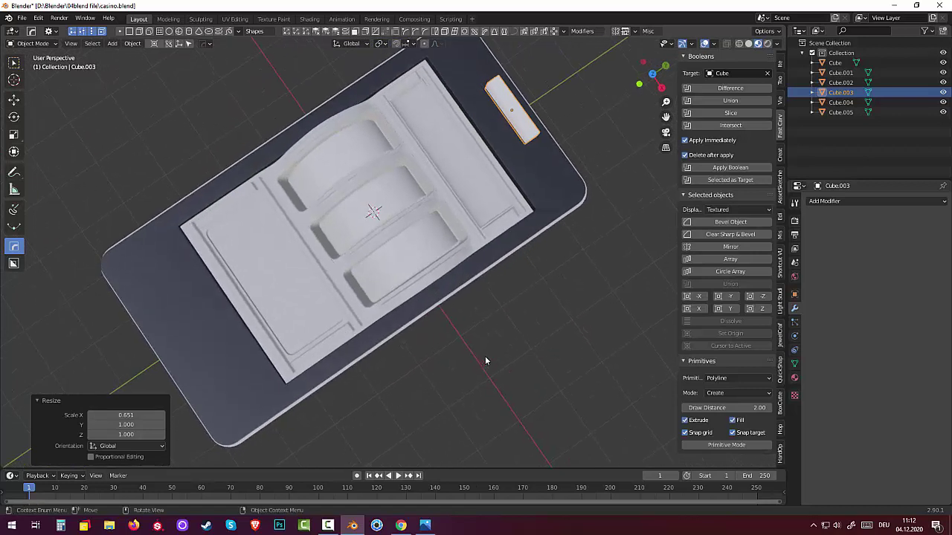
# Shift the small box along Y and sink it 0.039 m into the cabinet top.
pyautogui.press('g')
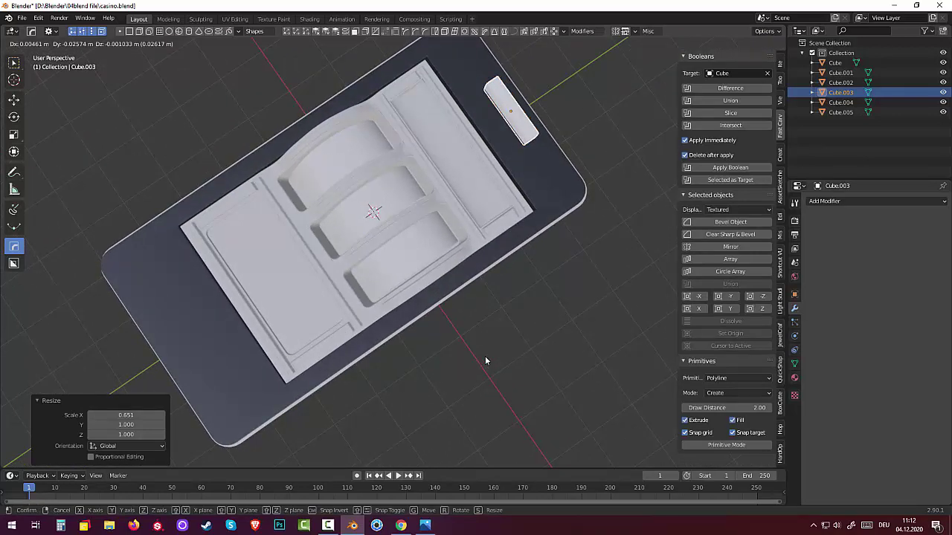
pyautogui.press('y')
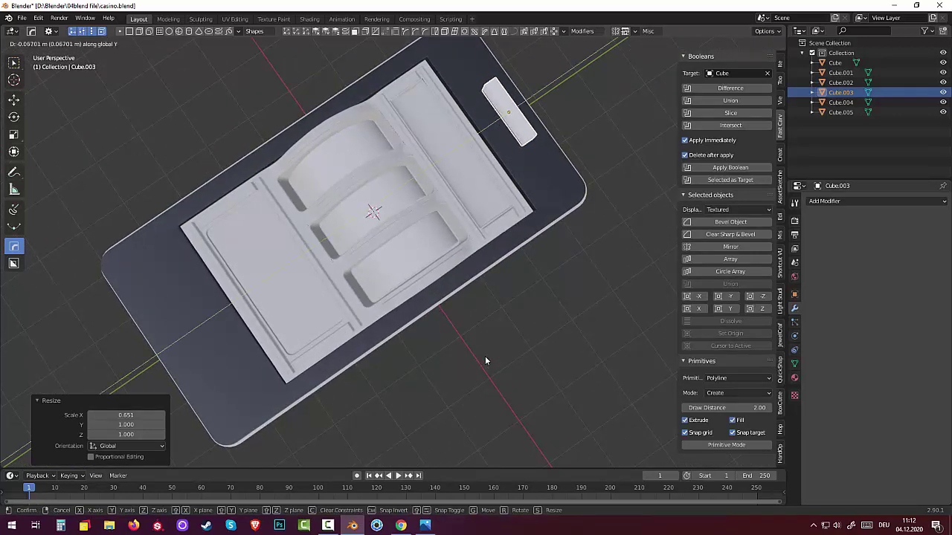
pyautogui.click(485, 360)
pyautogui.moveTo(485, 361); pyautogui.dragTo(485, 360, button='middle')
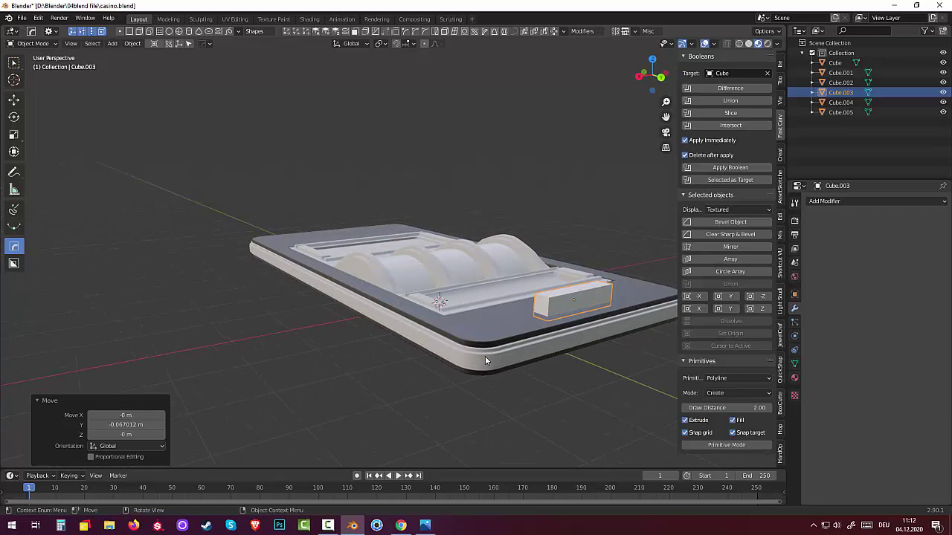
pyautogui.press('g')
pyautogui.press('z')
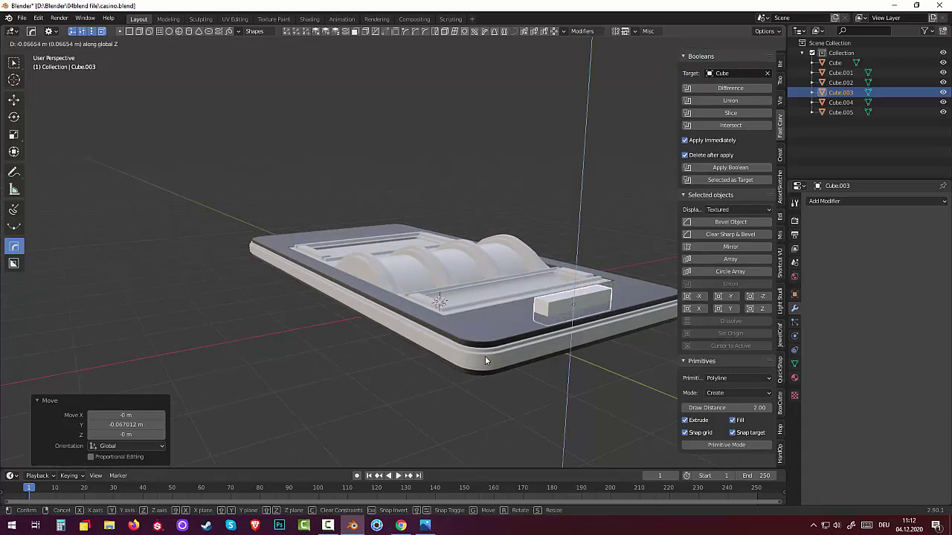
pyautogui.click(486, 361)
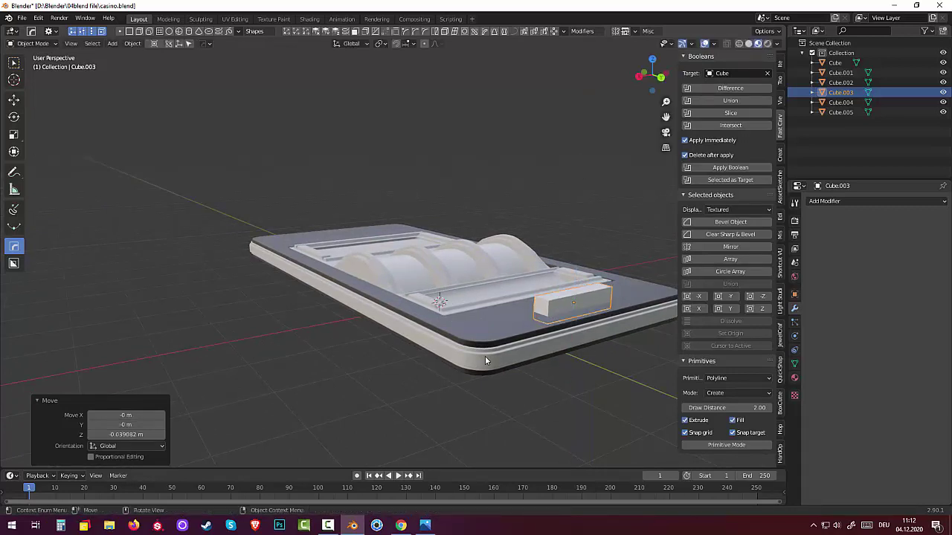
# Edit the small box's mesh in edge select mode and select its edges.
pyautogui.hotkey('ctrl', 'Tab')
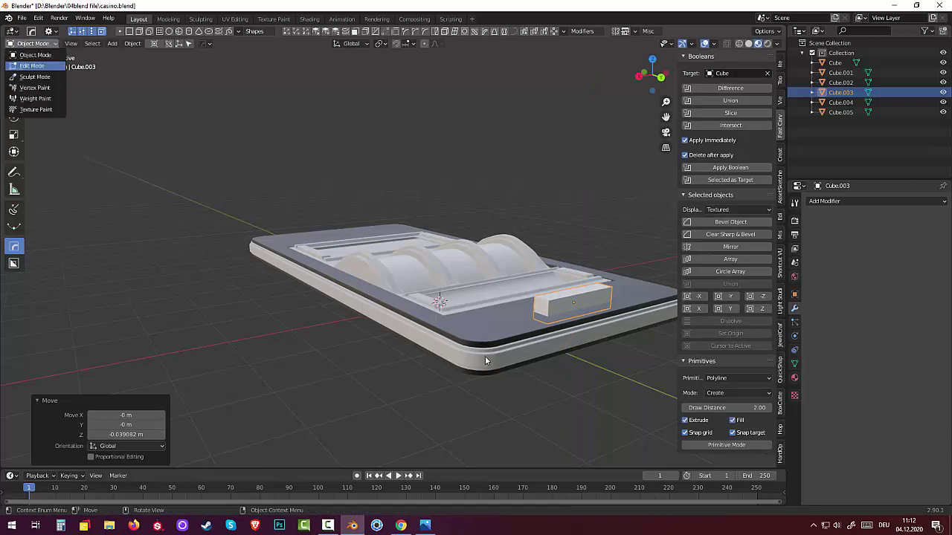
pyautogui.hotkey('alt', 'a')
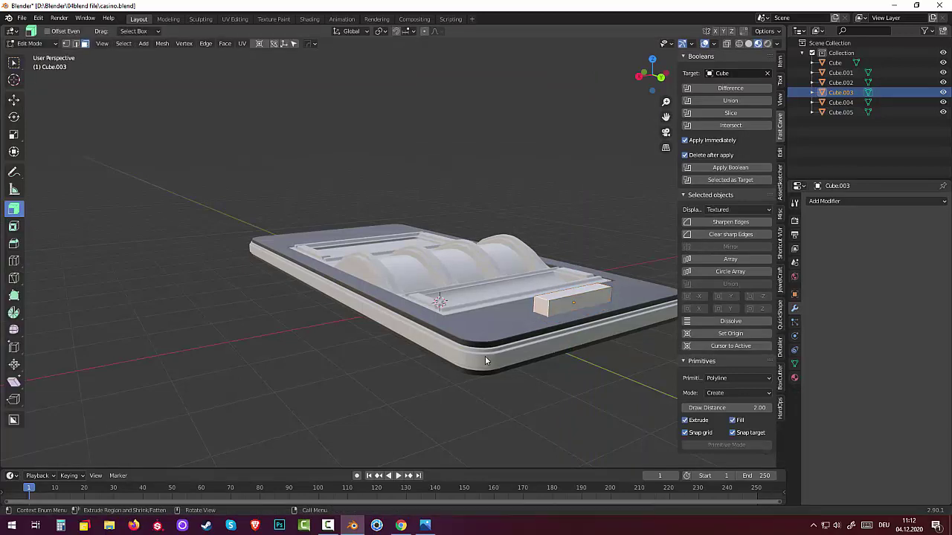
pyautogui.press('2')
pyautogui.hotkey('ctrl', 'z')
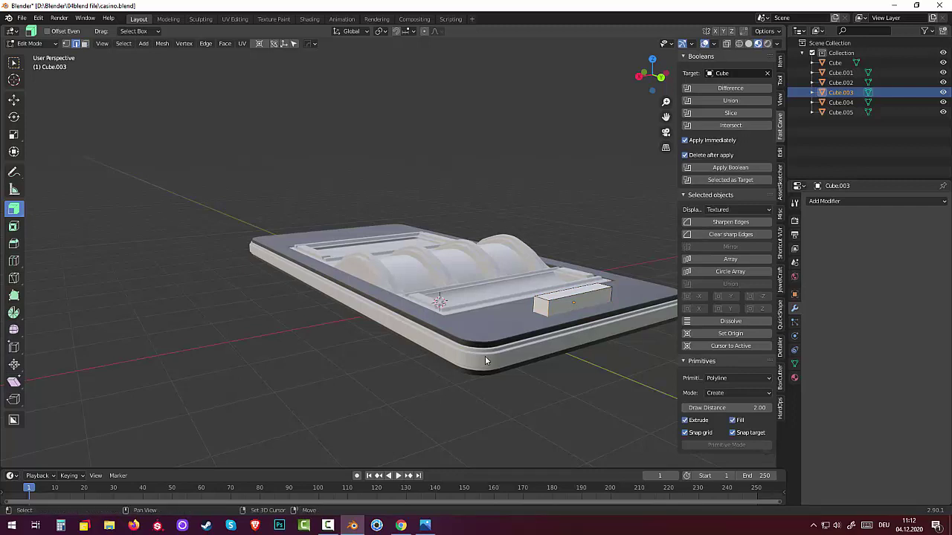
pyautogui.moveTo(485, 361); pyautogui.dragTo(485, 361, button='middle')
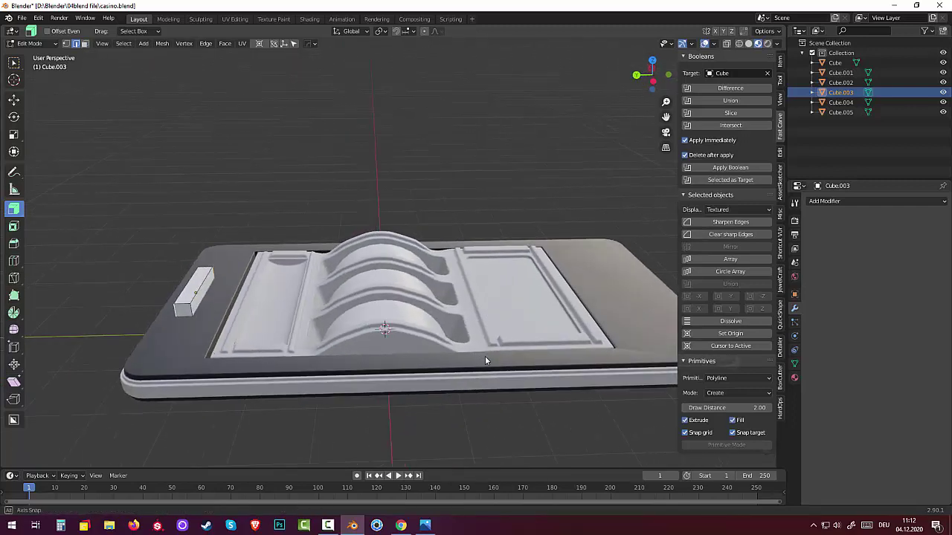
pyautogui.press('alt')
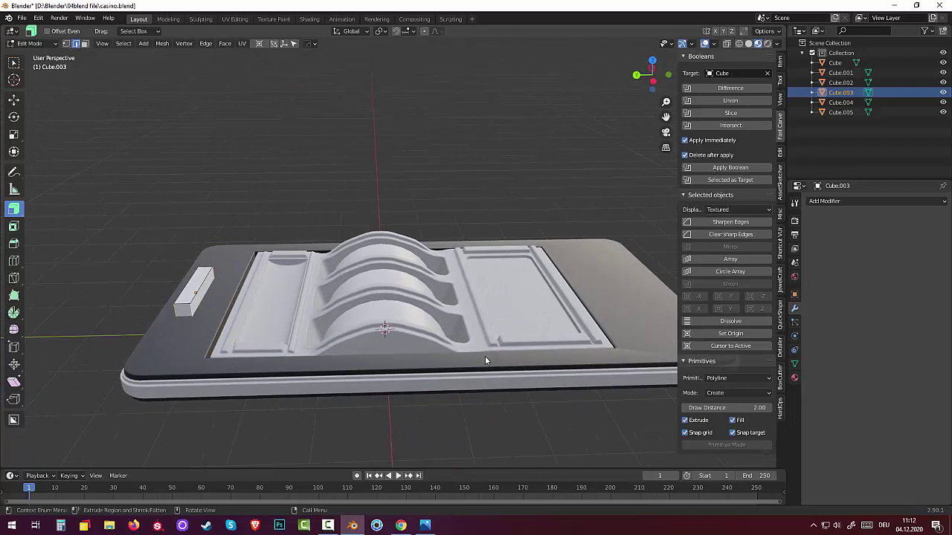
pyautogui.press('shift')
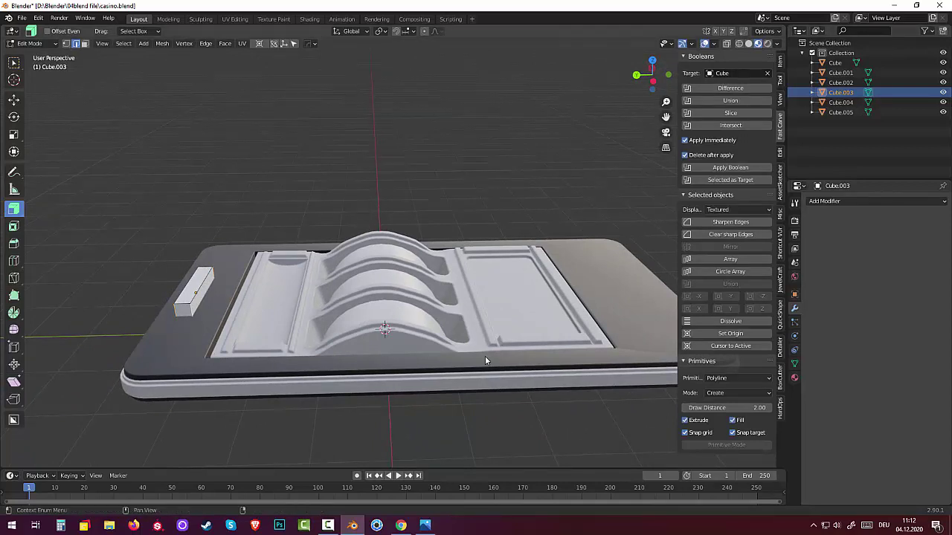
pyautogui.hotkey('ctrl', 'Tab')
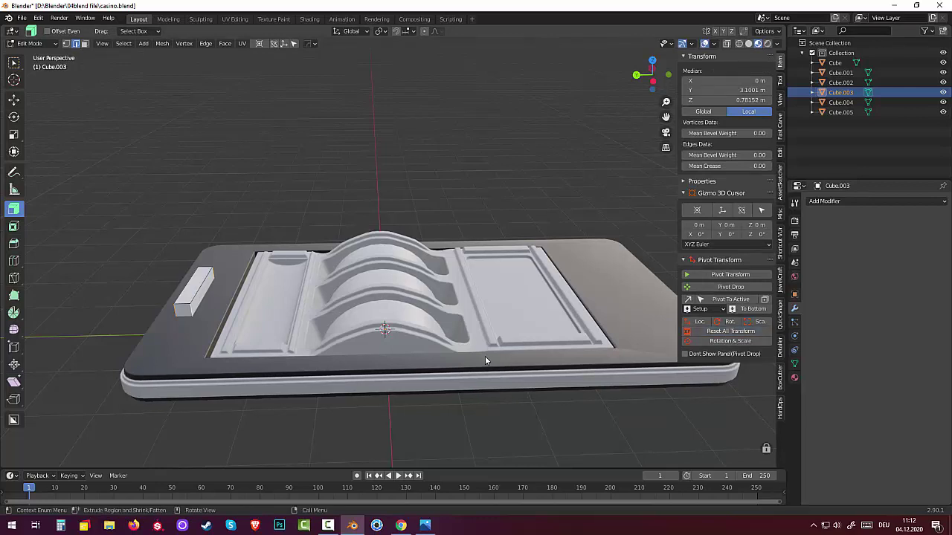
# Bevel the edges with 5 segments at 0.0532 m width, then return to Object Mode.
pyautogui.hotkey('ctrl', 'b')
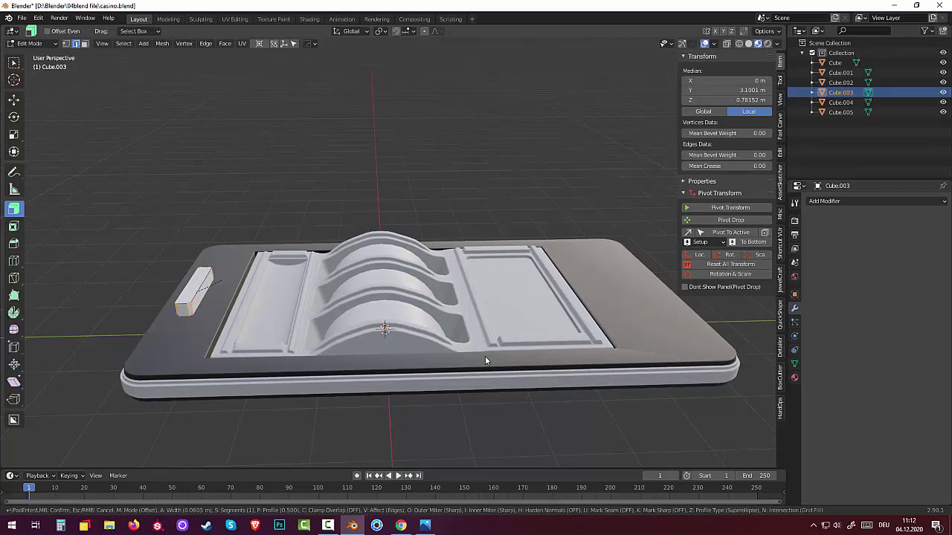
pyautogui.scroll(1, 484, 360)
pyautogui.click(485, 361)
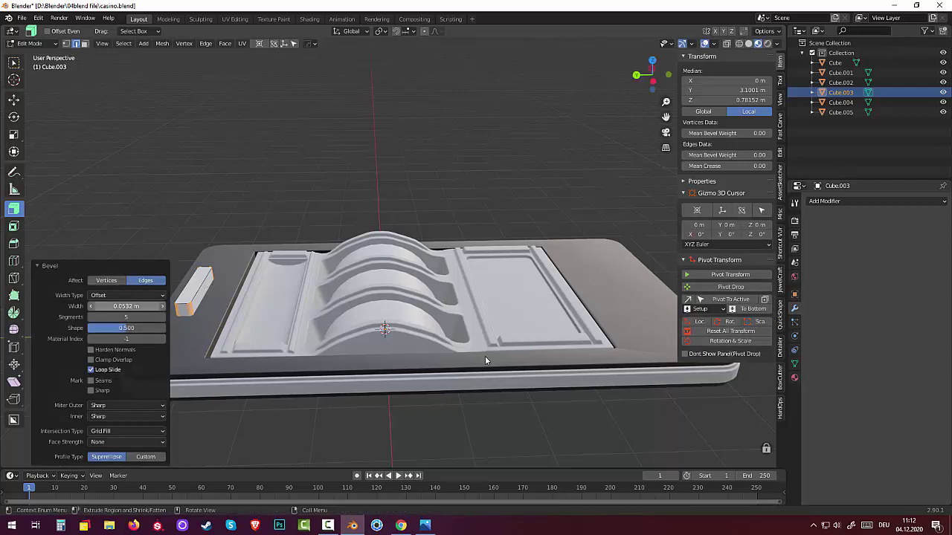
pyautogui.hotkey('alt', 'a')
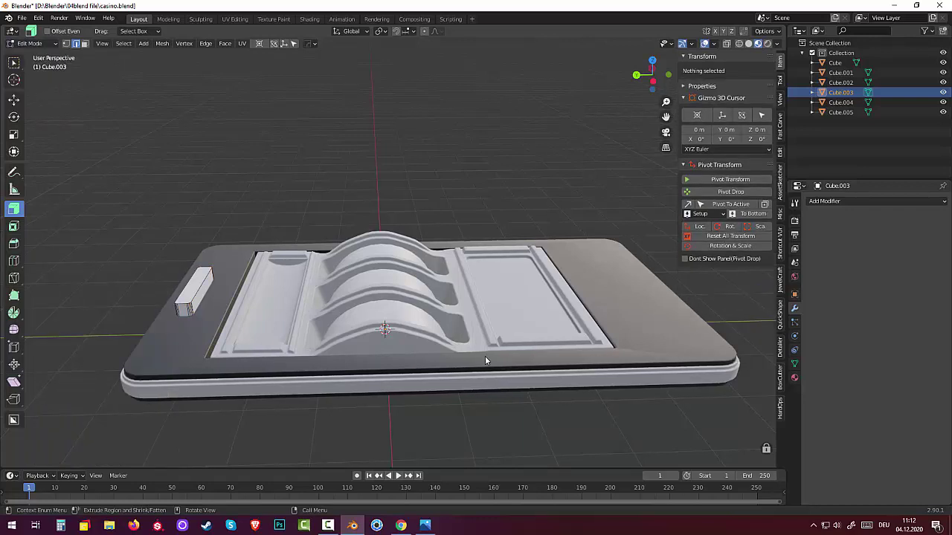
pyautogui.keyDown('alt'); pyautogui.click(485, 360); pyautogui.keyUp('alt')
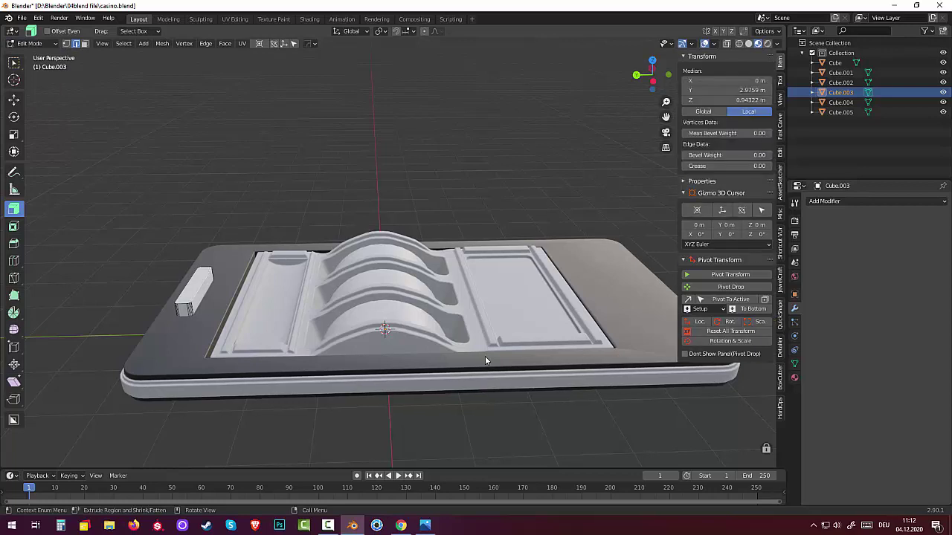
pyautogui.press('Tab')
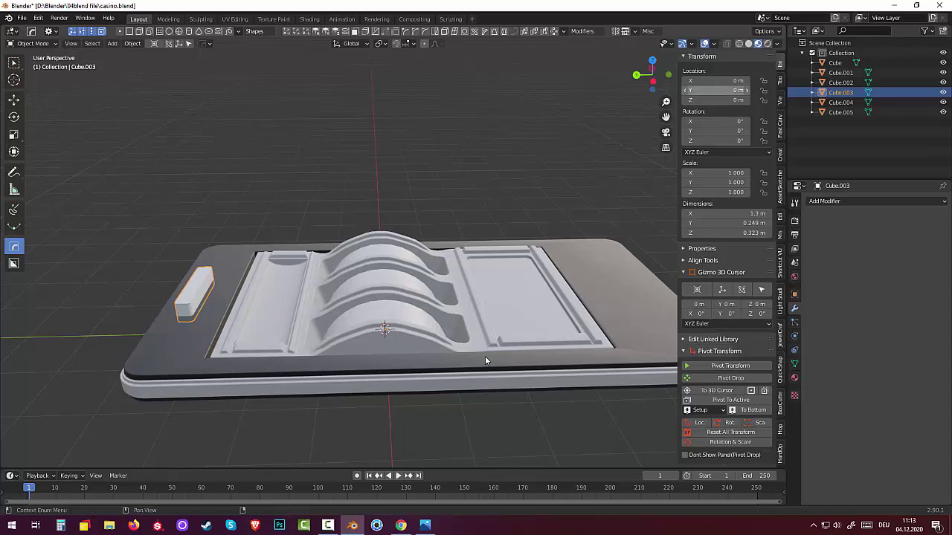
# Boolean-difference Cube.003 out of the Cube cabinet with Fast Carve, then inspect the slot.
pyautogui.hotkey('ctrl', 'Tab')
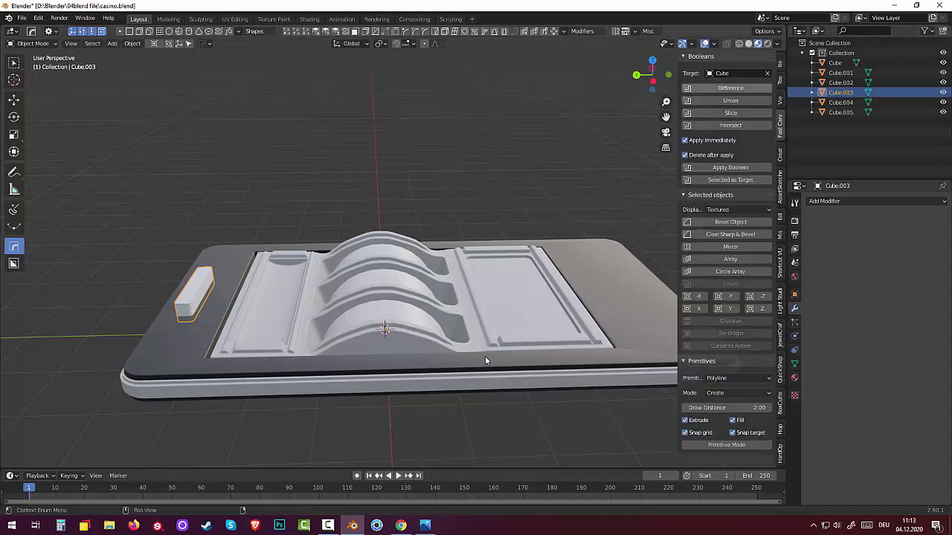
pyautogui.press('e')
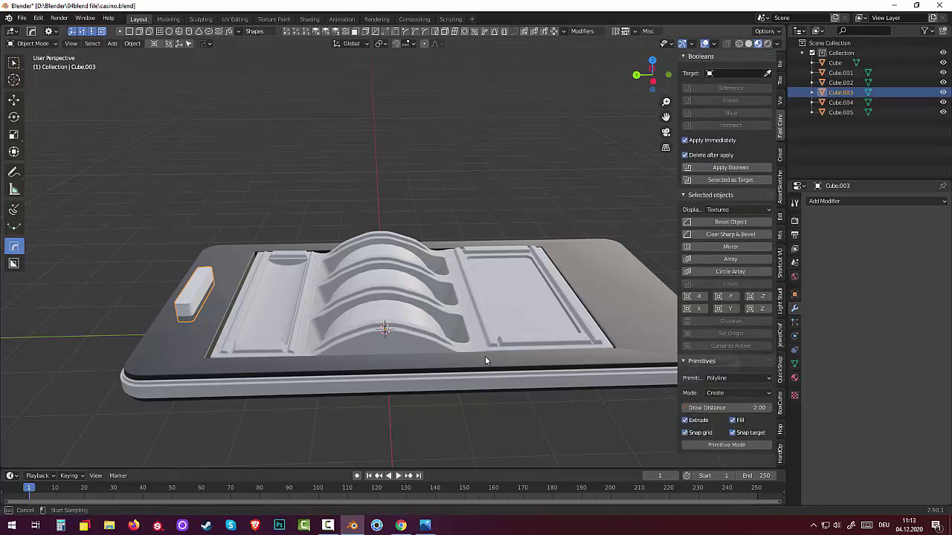
pyautogui.click(192, 348)
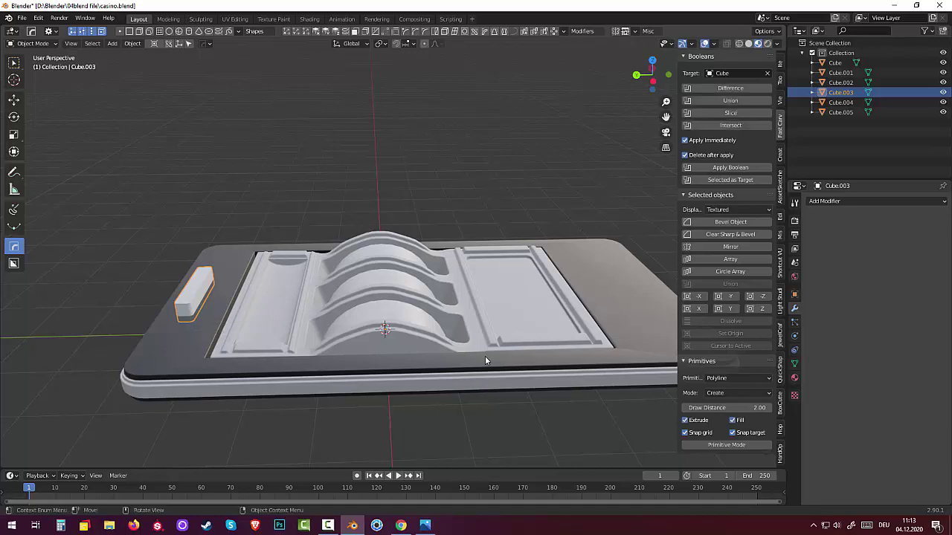
pyautogui.press('Delete')
pyautogui.moveTo(485, 361); pyautogui.dragTo(485, 360, button='middle')
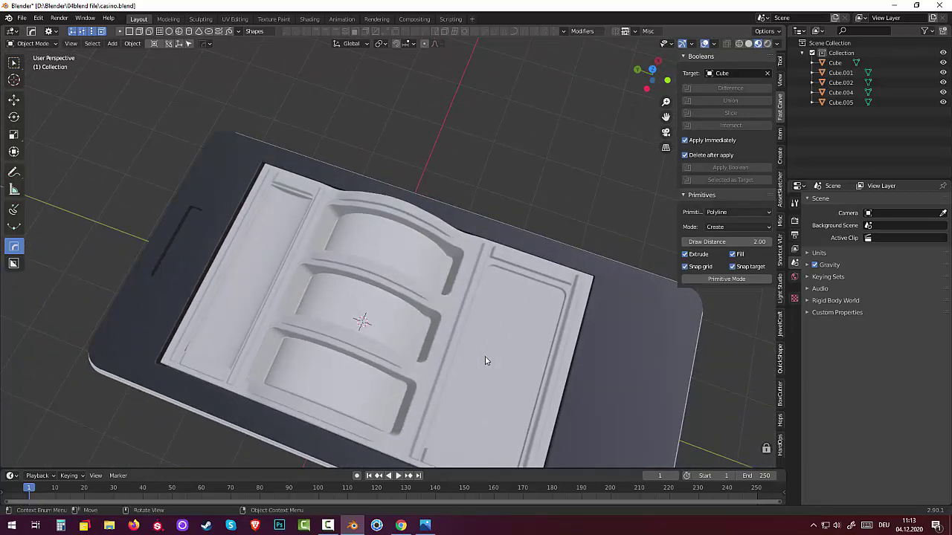
pyautogui.moveTo(484, 361); pyautogui.dragTo(485, 361, button='middle')
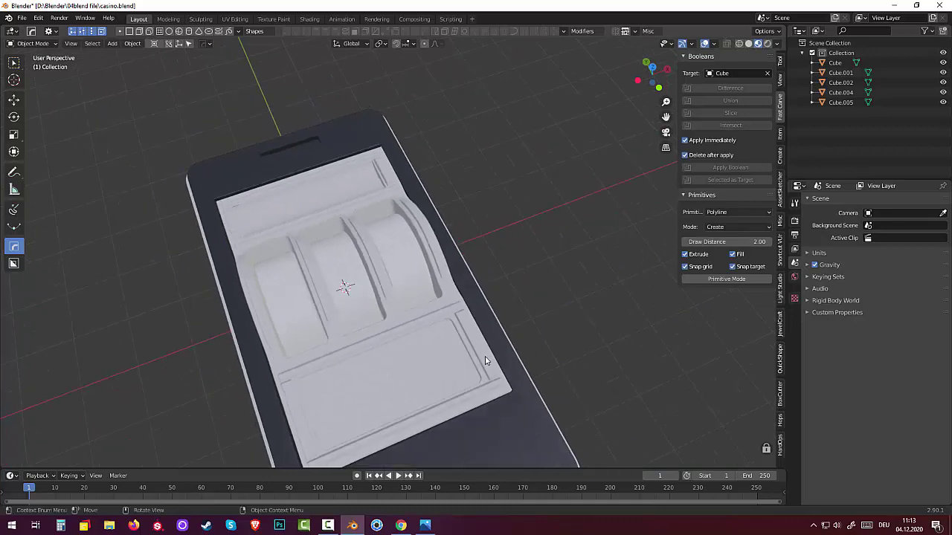
pyautogui.scroll(1, 485, 360)
pyautogui.moveTo(485, 360); pyautogui.dragTo(485, 360, button='middle')
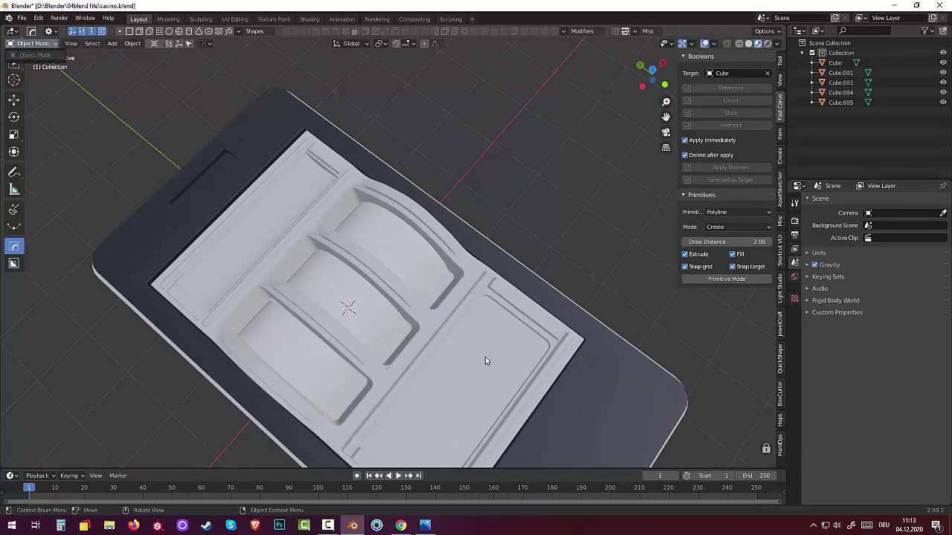
# Put the cabinet into Edit Mode, select the slot's edge loop and fill it with a face.
pyautogui.click(484, 361)
pyautogui.click(32, 43)
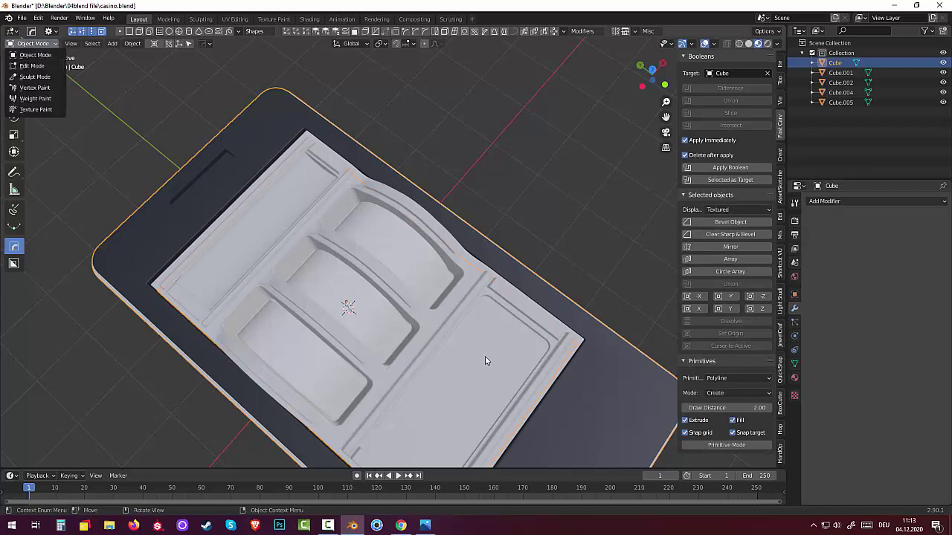
pyautogui.press('Down')
pyautogui.press('Down')
pyautogui.press('Return')
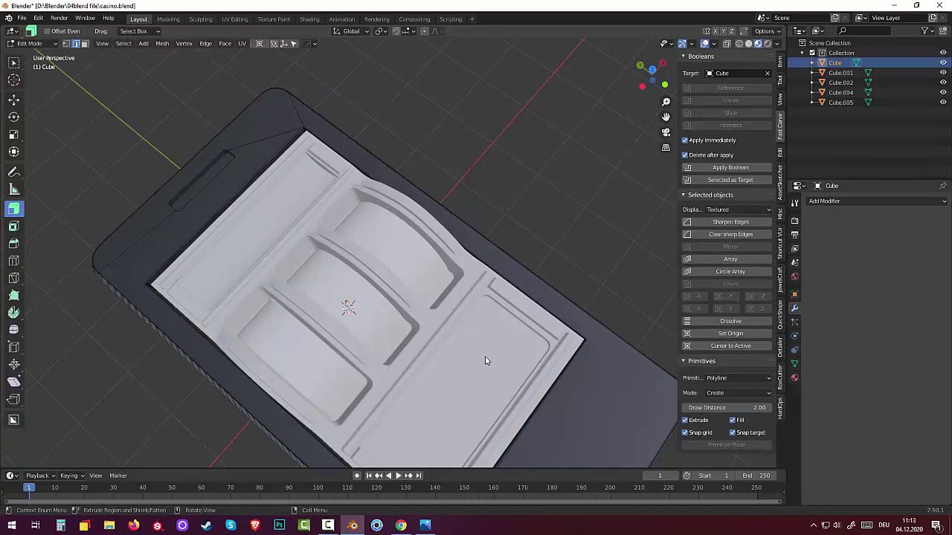
pyautogui.click(485, 361)
pyautogui.hotkey('ctrl', 'z')
pyautogui.press('3')
pyautogui.press('f')
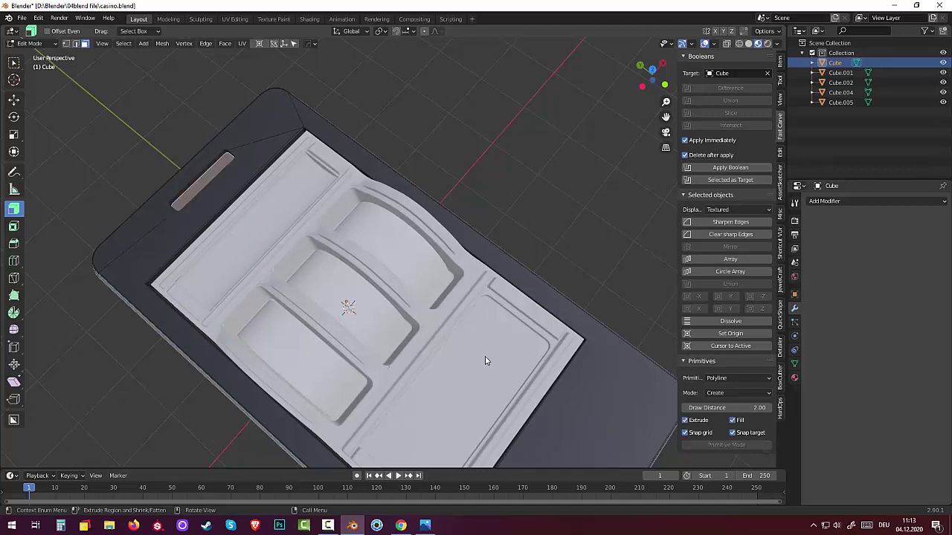
# Extrude the slot face and raise it 0.695 m along Z.
pyautogui.moveTo(485, 361); pyautogui.dragTo(485, 361, button='middle')
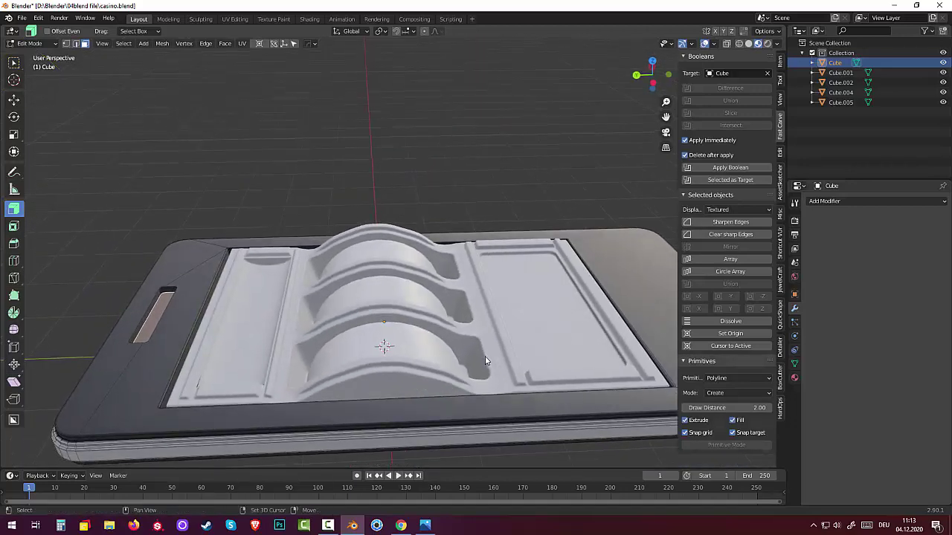
pyautogui.press('e')
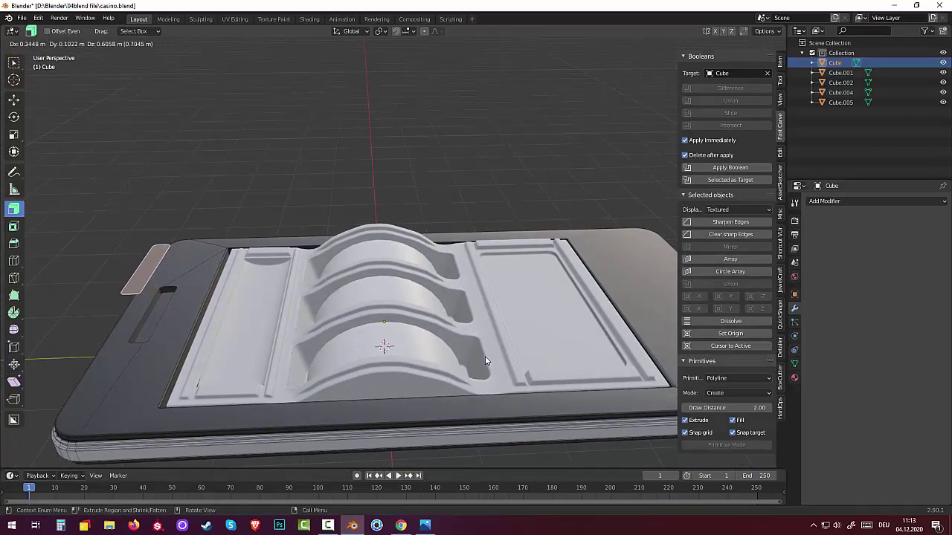
pyautogui.press('g')
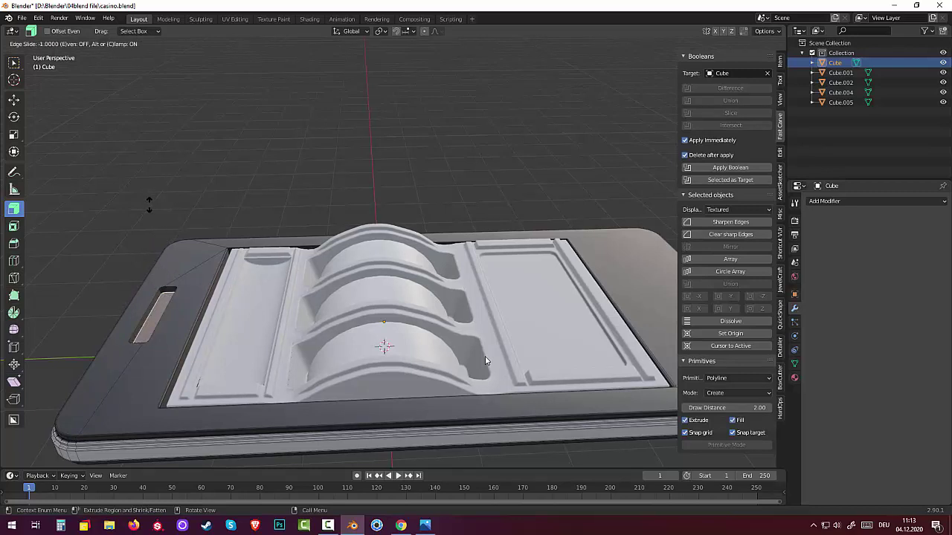
pyautogui.rightClick(485, 362)
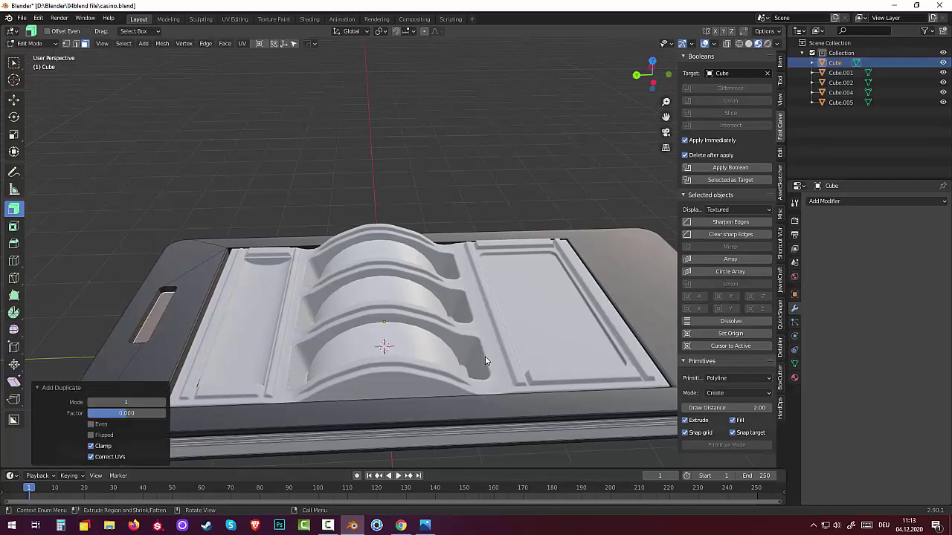
pyautogui.press('g')
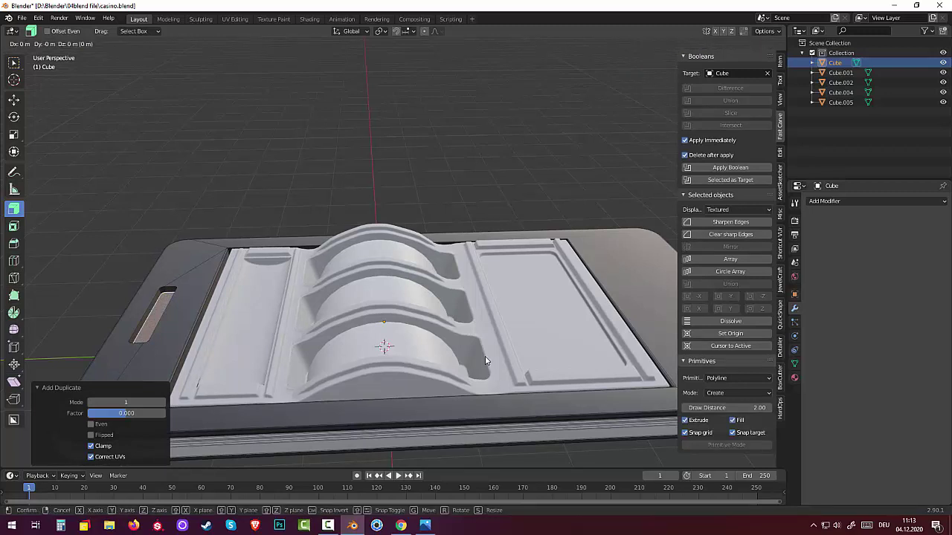
pyautogui.press('z')
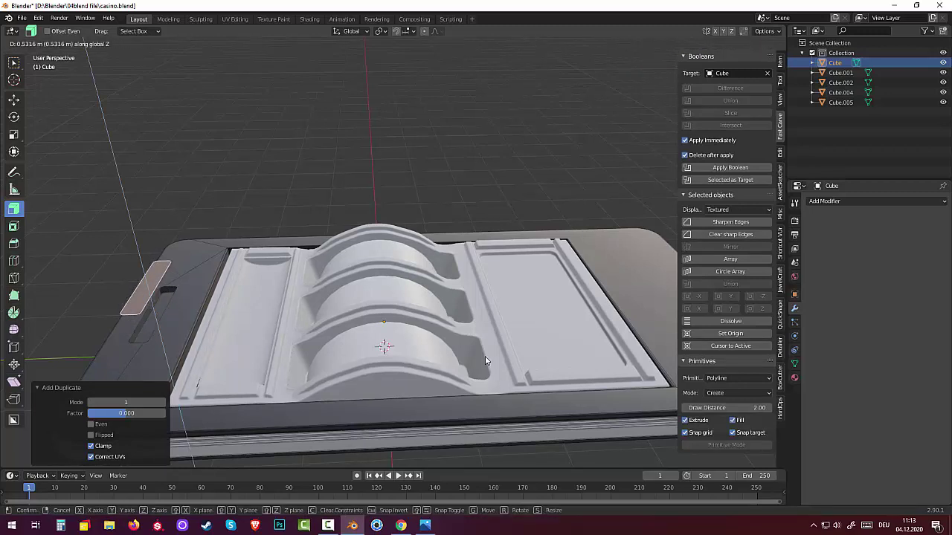
pyautogui.click(485, 361)
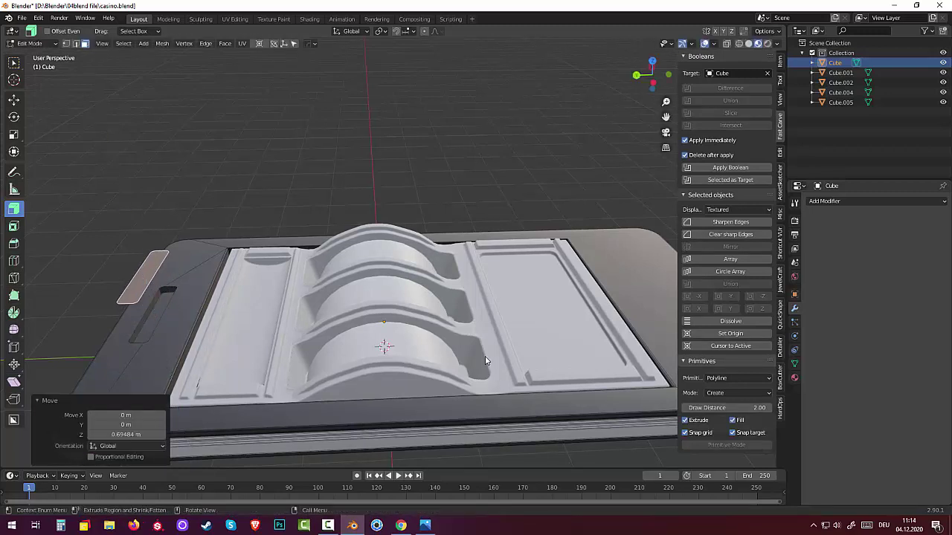
# Separate the selected face into its own object, Cube.003, and return to Object Mode.
pyautogui.press('p')
pyautogui.press('Return')
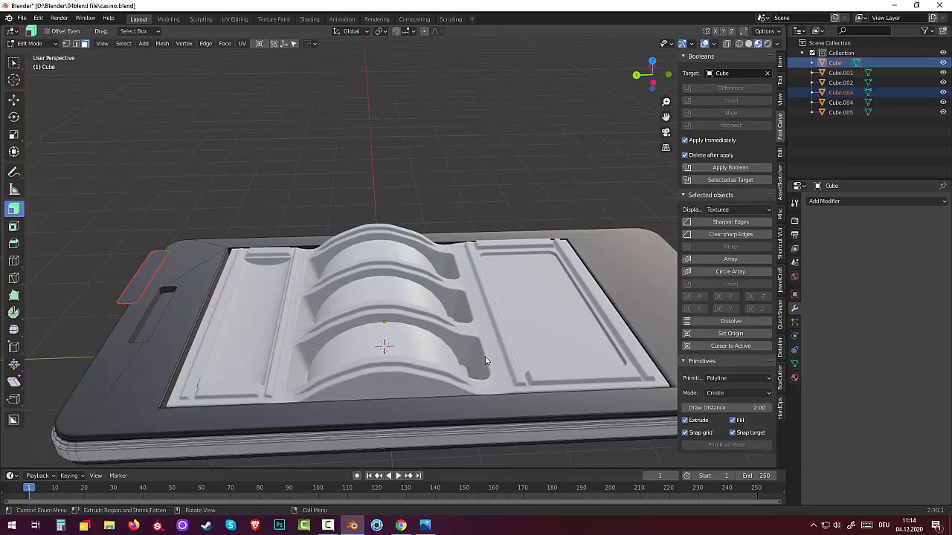
pyautogui.moveTo(485, 361); pyautogui.dragTo(485, 361, button='middle')
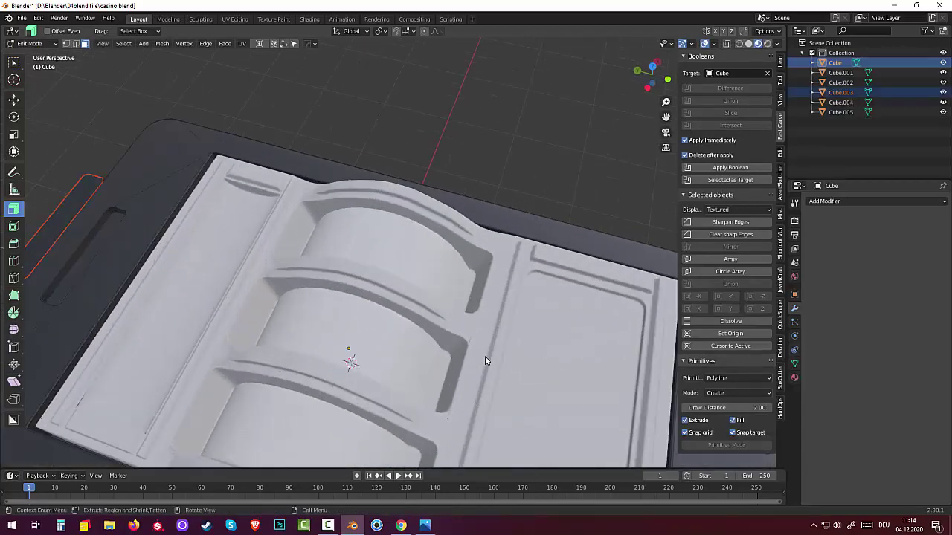
pyautogui.scroll(-2, 485, 362)
pyautogui.scroll(-3, 485, 361)
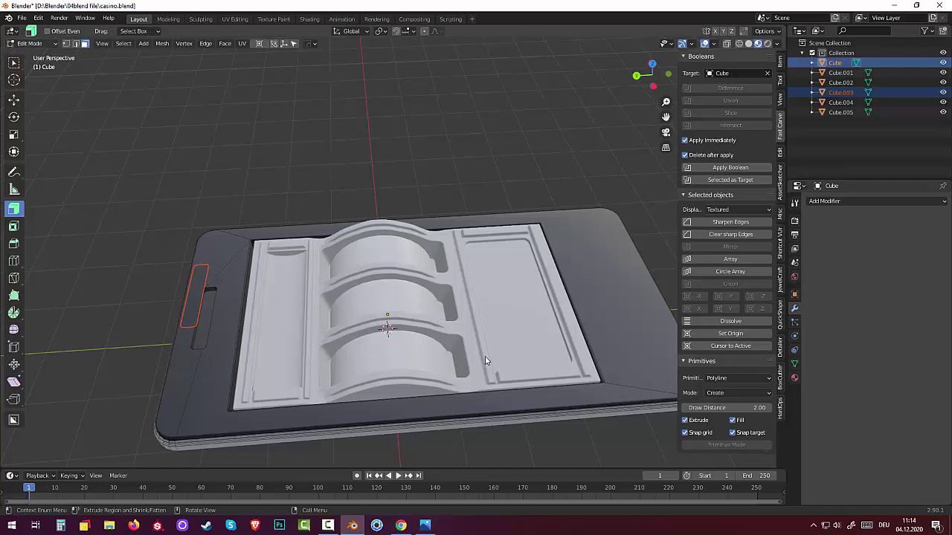
pyautogui.click(30, 43)
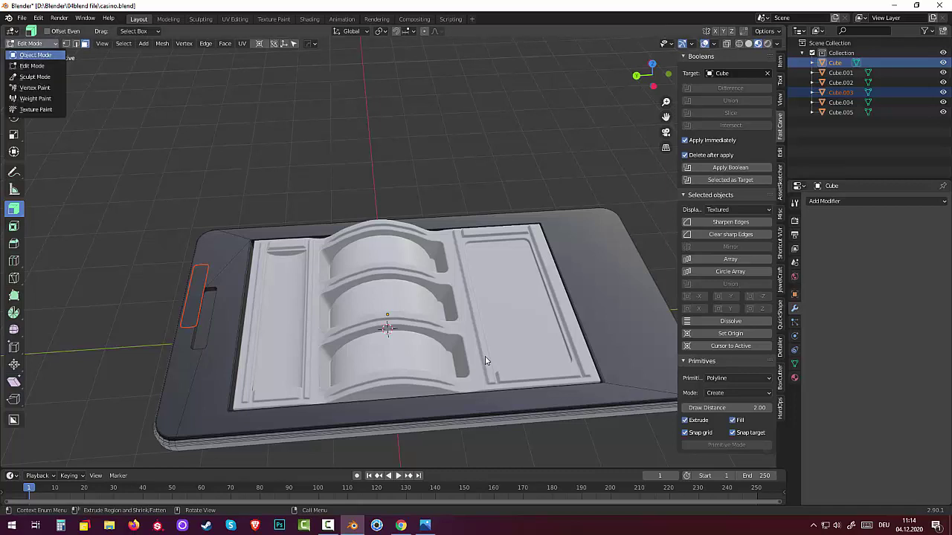
pyautogui.press('Return')
pyautogui.keyDown('shift'); pyautogui.click(484, 362); pyautogui.keyUp('shift')
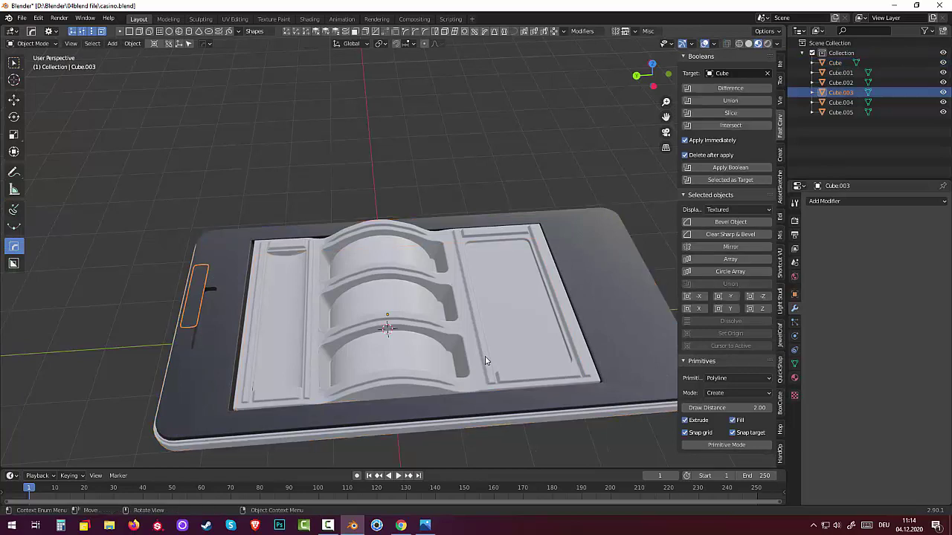
pyautogui.moveTo(485, 362); pyautogui.dragTo(485, 362, button='middle')
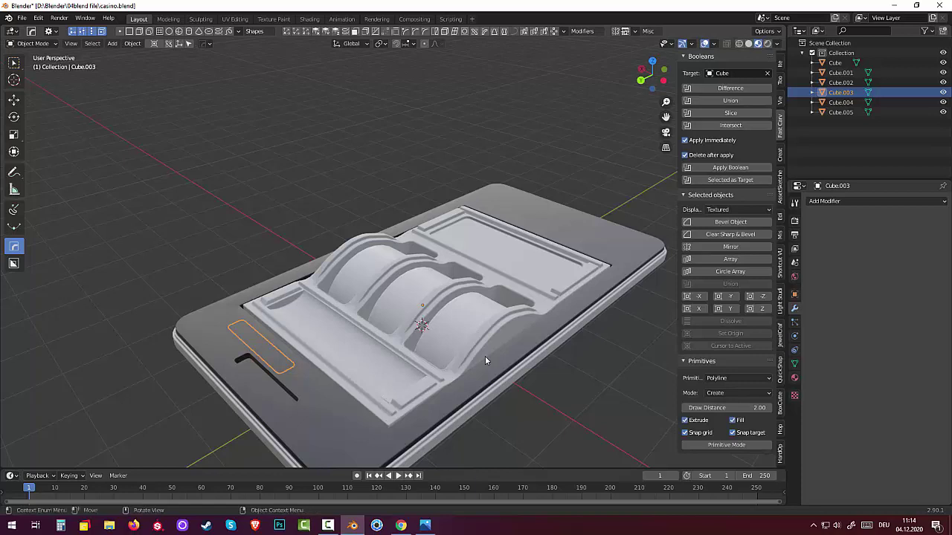
pyautogui.click(484, 360)
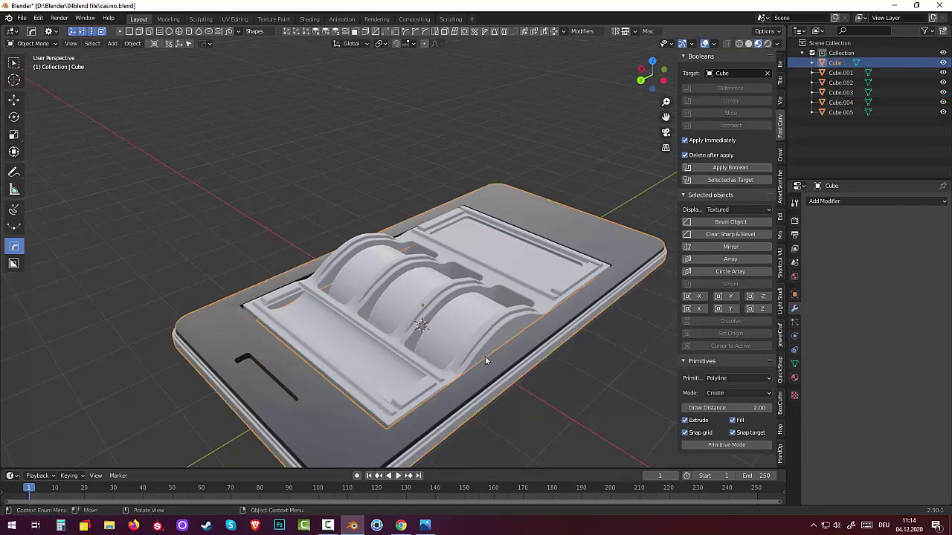
pyautogui.moveTo(485, 361); pyautogui.dragTo(485, 360, button='middle')
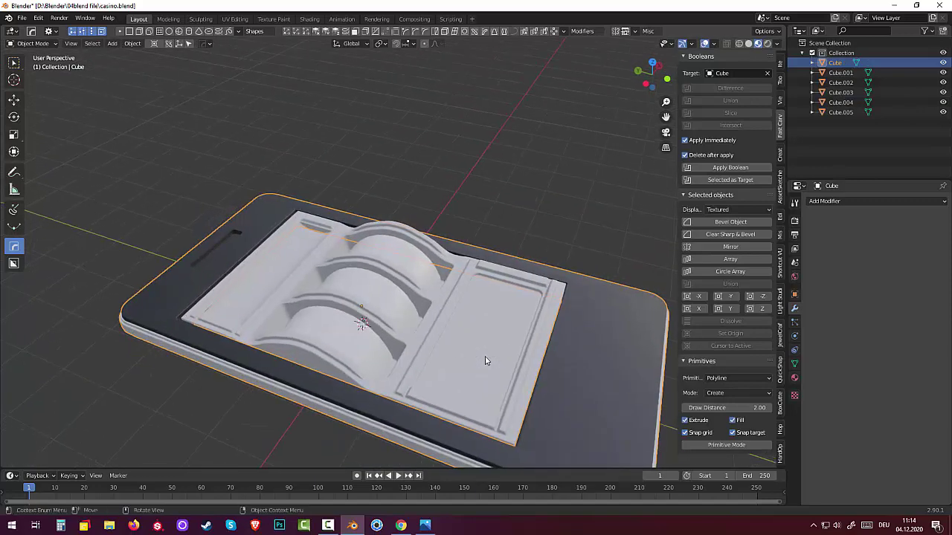
pyautogui.moveTo(484, 360); pyautogui.dragTo(484, 360, button='middle')
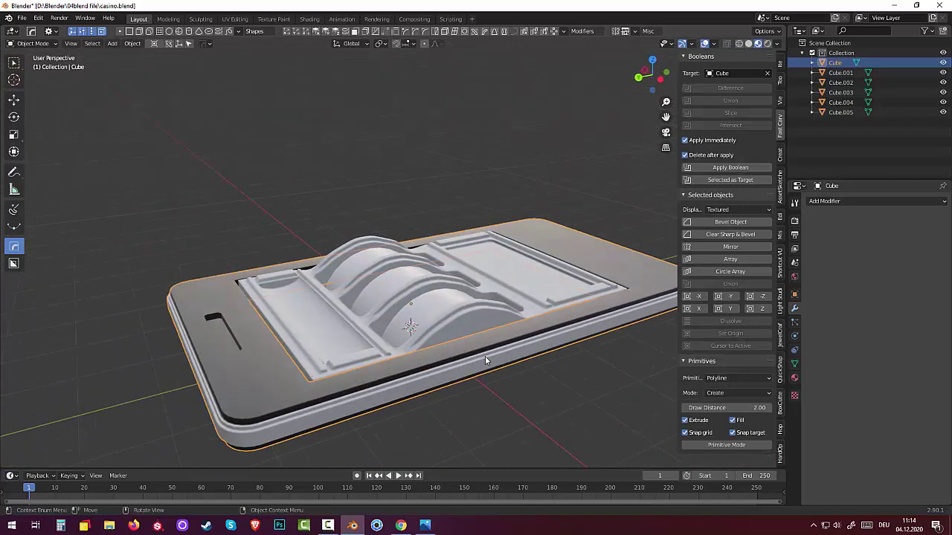
pyautogui.click(485, 361)
pyautogui.moveTo(484, 361); pyautogui.dragTo(485, 360, button='middle')
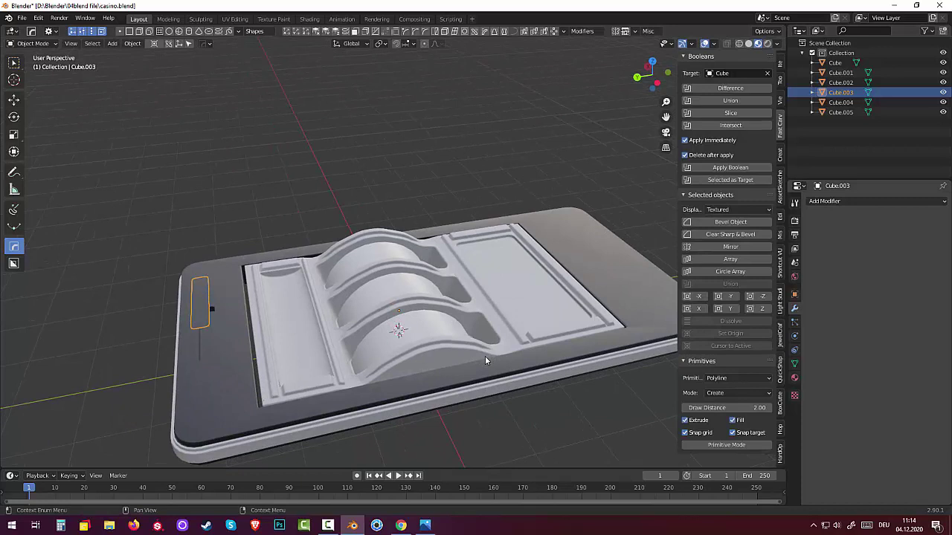
# Review Cube.003's material slots and compare them with the cabinet's material.
pyautogui.hotkey('ctrl', 'Tab')
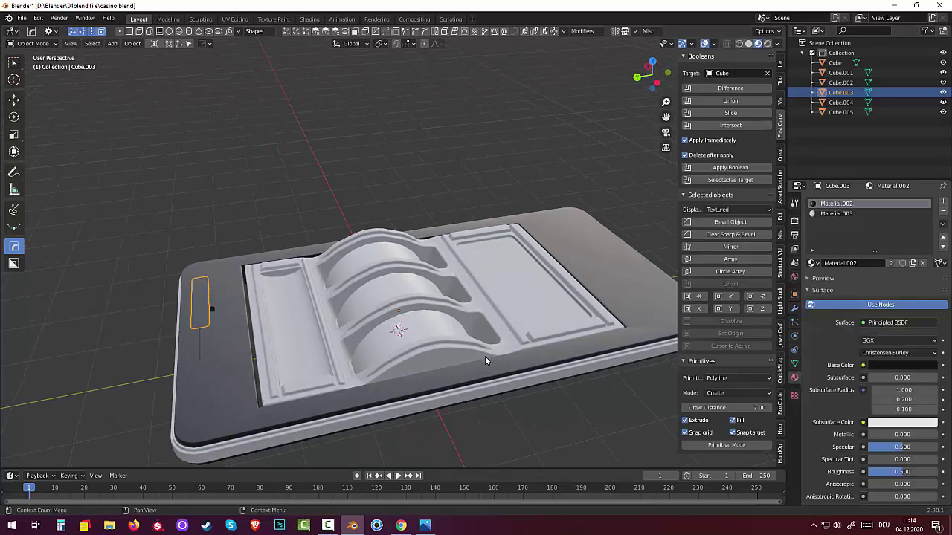
pyautogui.press('Down')
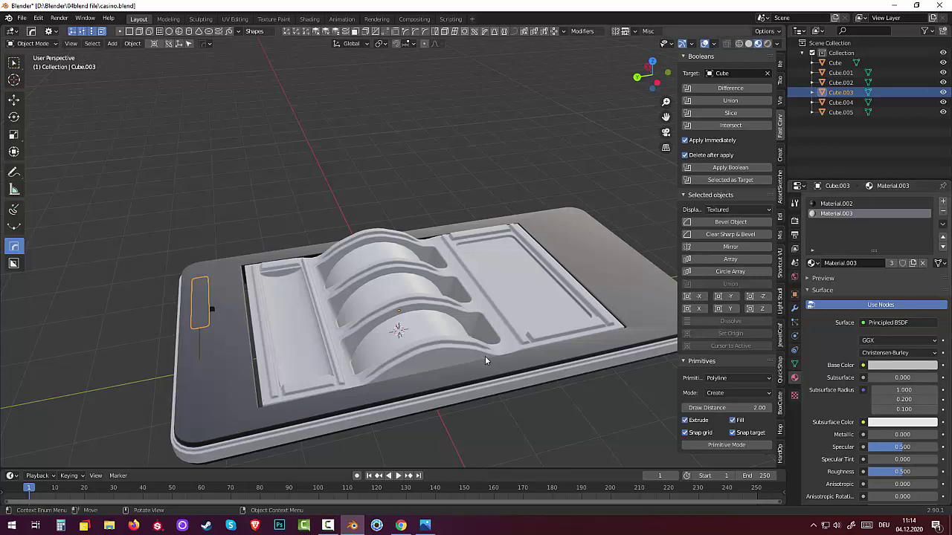
pyautogui.click(485, 361)
pyautogui.hotkey('ctrl', 'z')
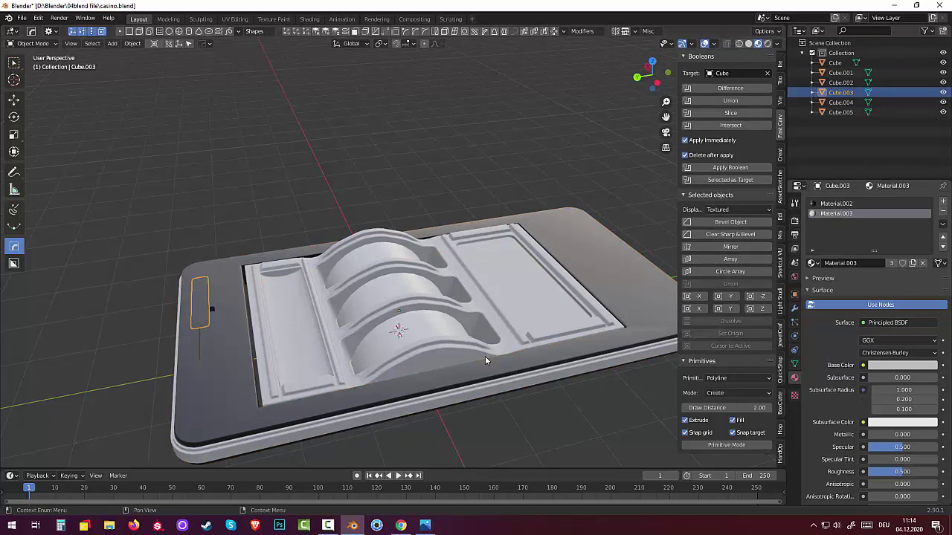
# Add a third slot with new Material.004 and raise its base colour value to 0.933.
pyautogui.hotkey('ctrl', 'z')
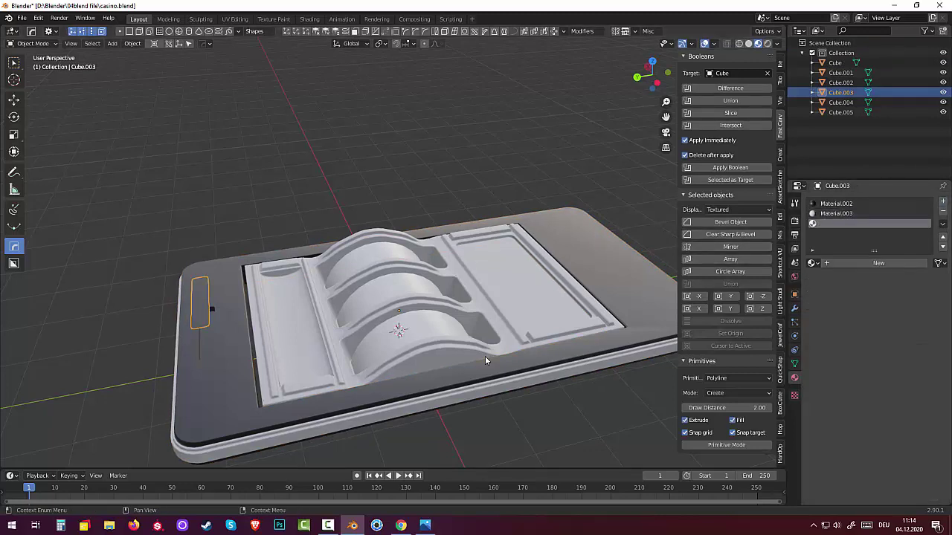
pyautogui.click(878, 263)
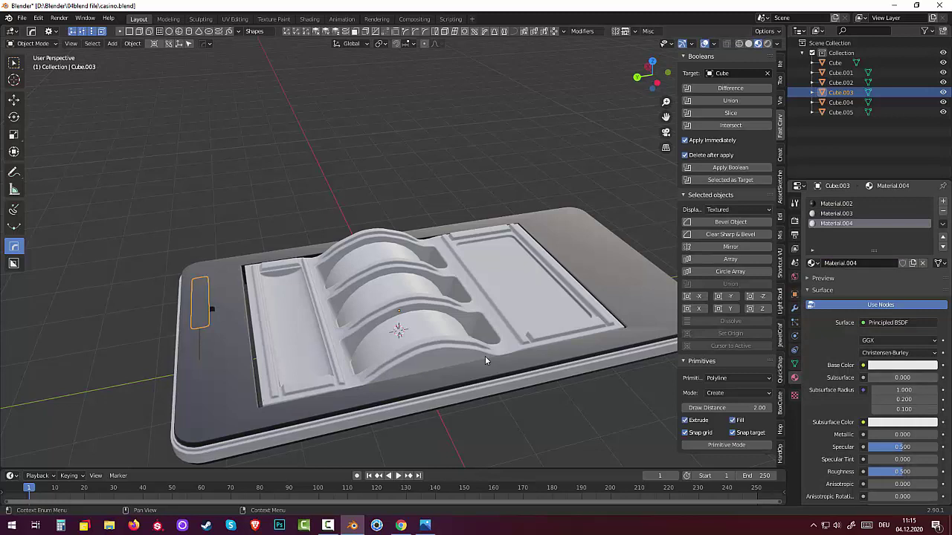
pyautogui.click(902, 365)
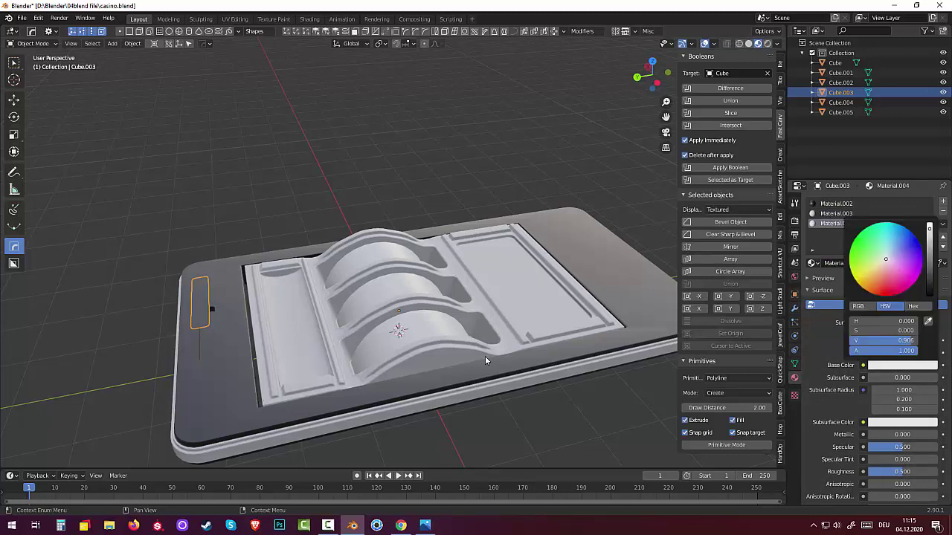
pyautogui.moveTo(929, 228); pyautogui.dragTo(929, 236)
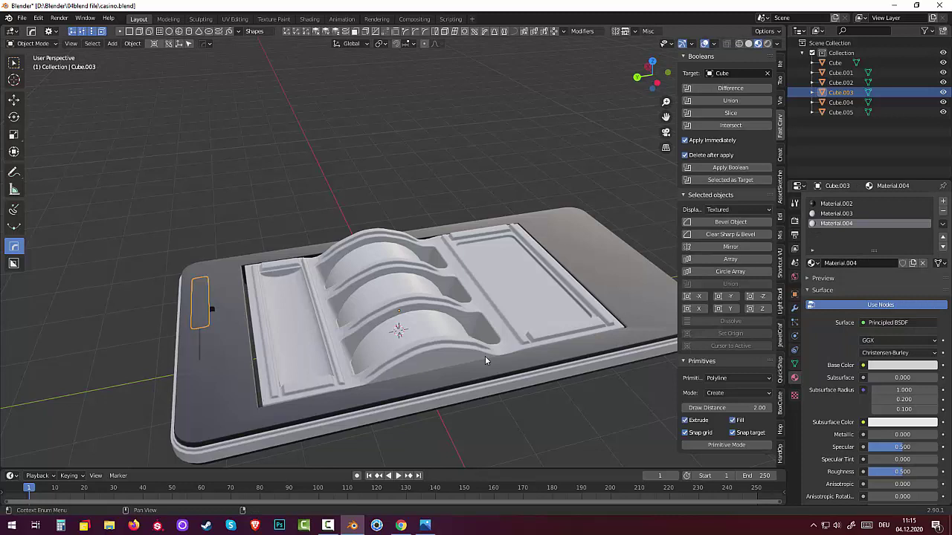
pyautogui.hotkey('shift', 'z')
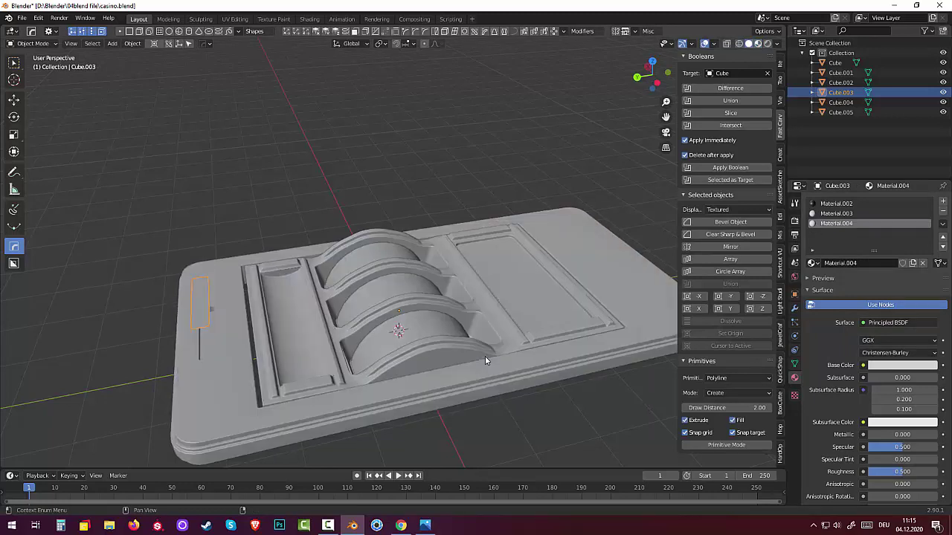
pyautogui.hotkey('shift', 'z')
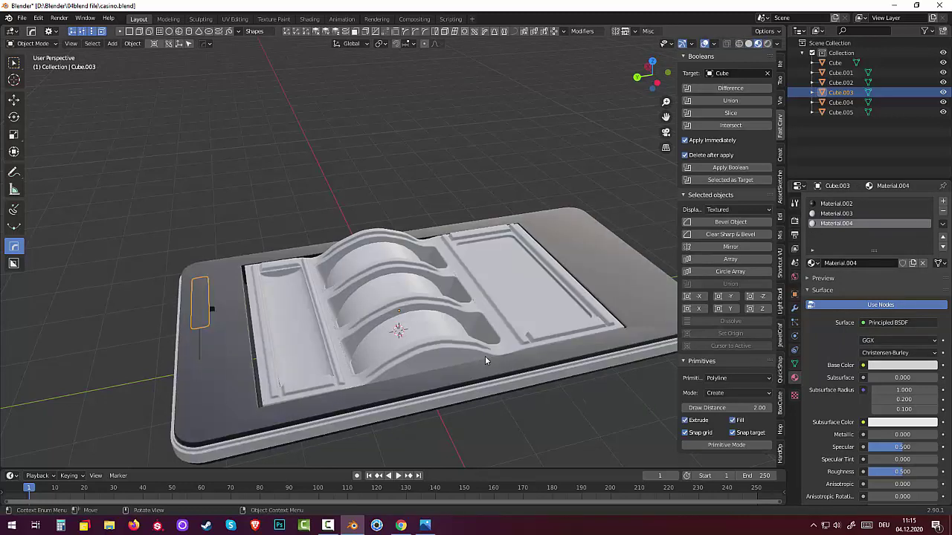
# Assign Material.004 to the slot piece's faces in Edit Mode, then return to Object Mode and deselect.
pyautogui.hotkey('shift', 'z')
pyautogui.hotkey('shift', 'z')
pyautogui.click(33, 44)
pyautogui.click(30, 64)
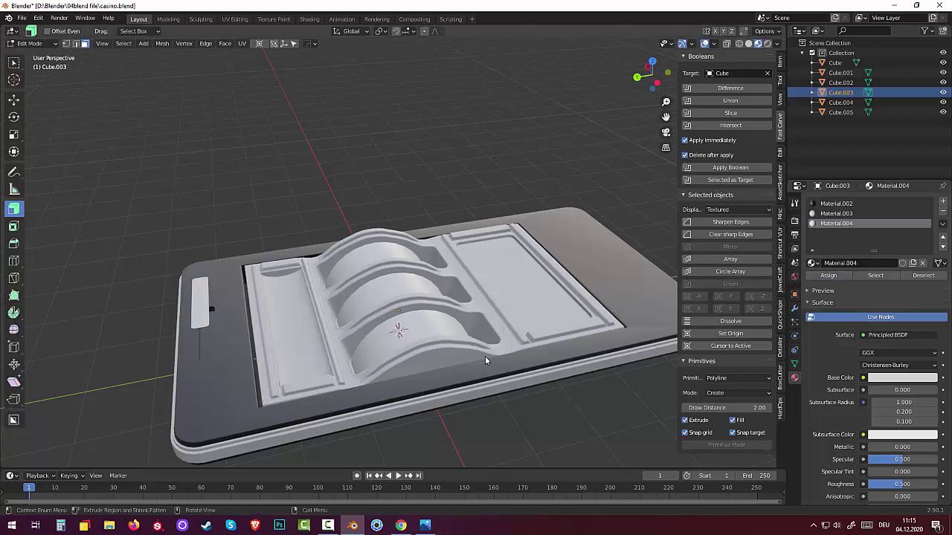
pyautogui.moveTo(484, 361); pyautogui.dragTo(485, 361, button='middle')
pyautogui.hotkey('shift', 'a')
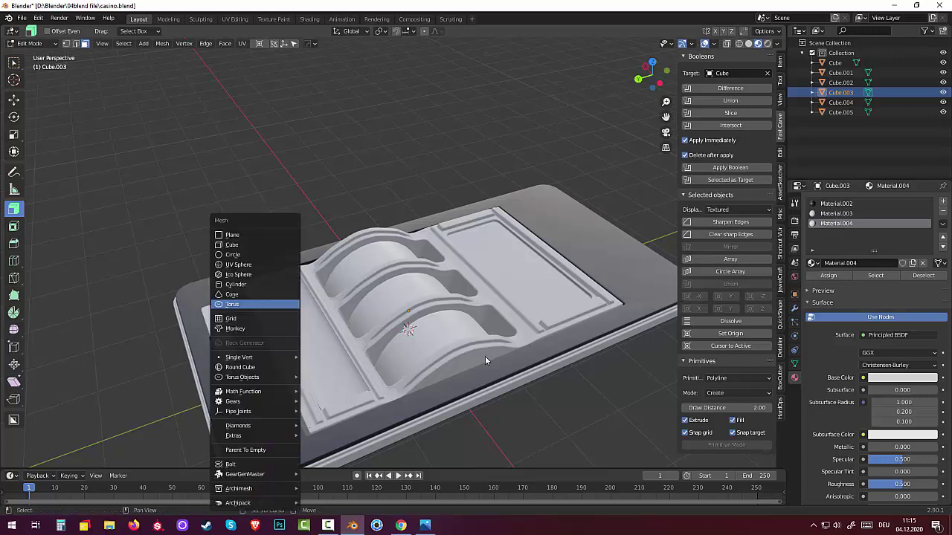
pyautogui.press('Escape')
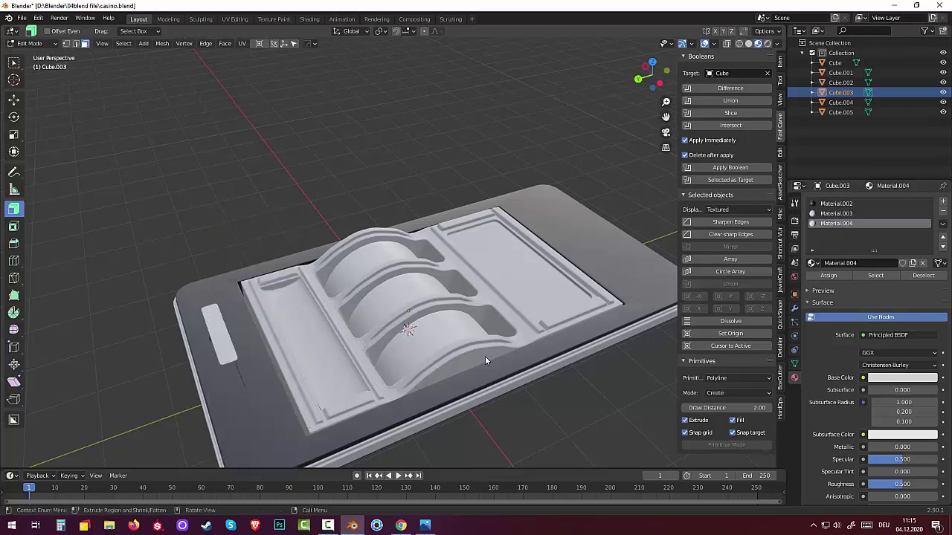
pyautogui.press('Tab')
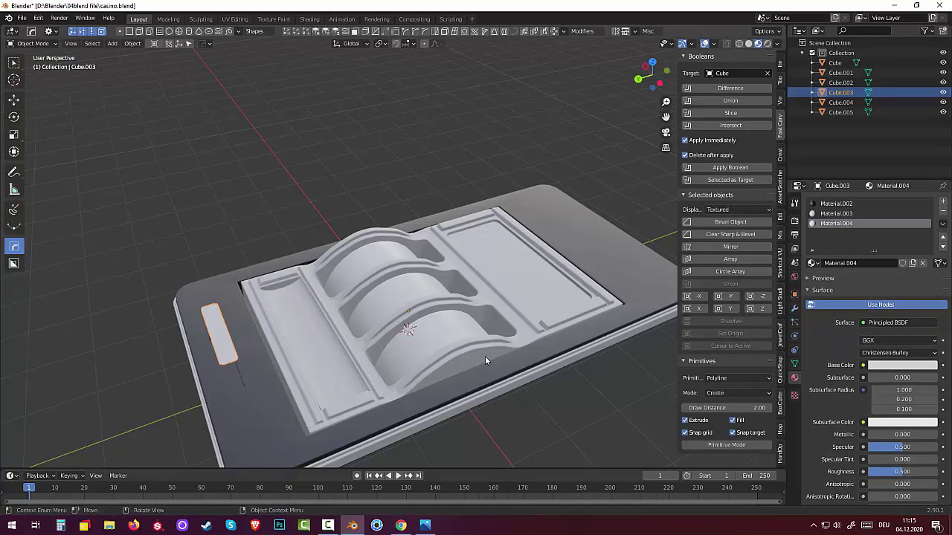
pyautogui.hotkey('alt', 'a')
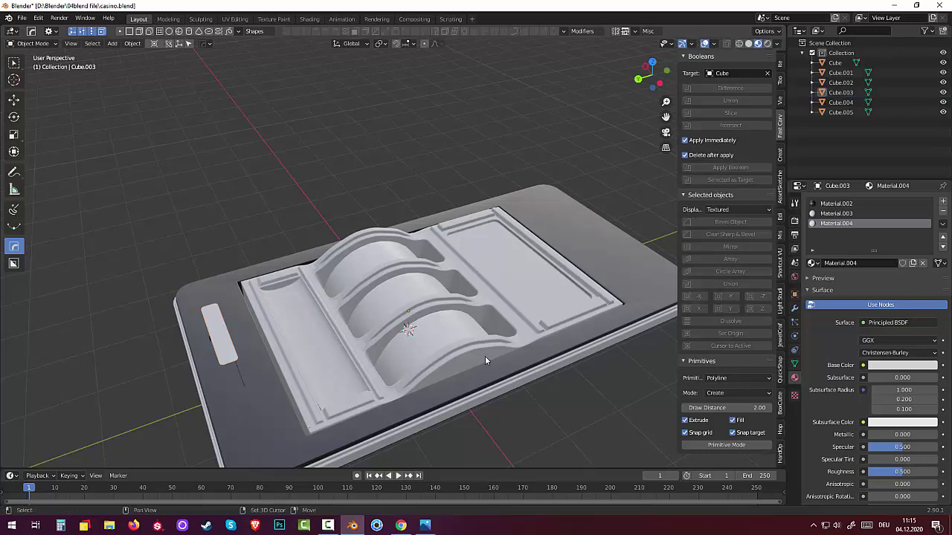
# Add a cylinder mesh with 13 vertices.
pyautogui.hotkey('shift', 'a')
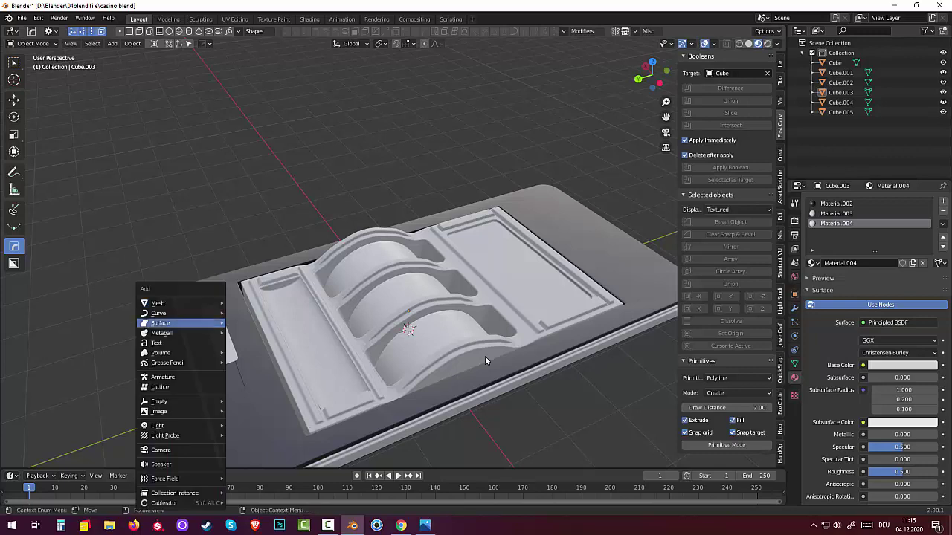
pyautogui.moveTo(158, 302)
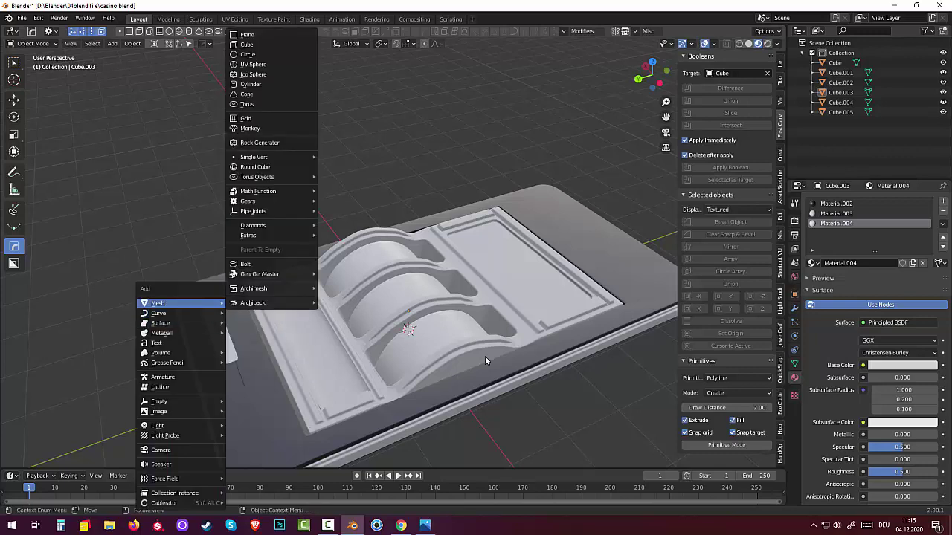
pyautogui.press('Escape')
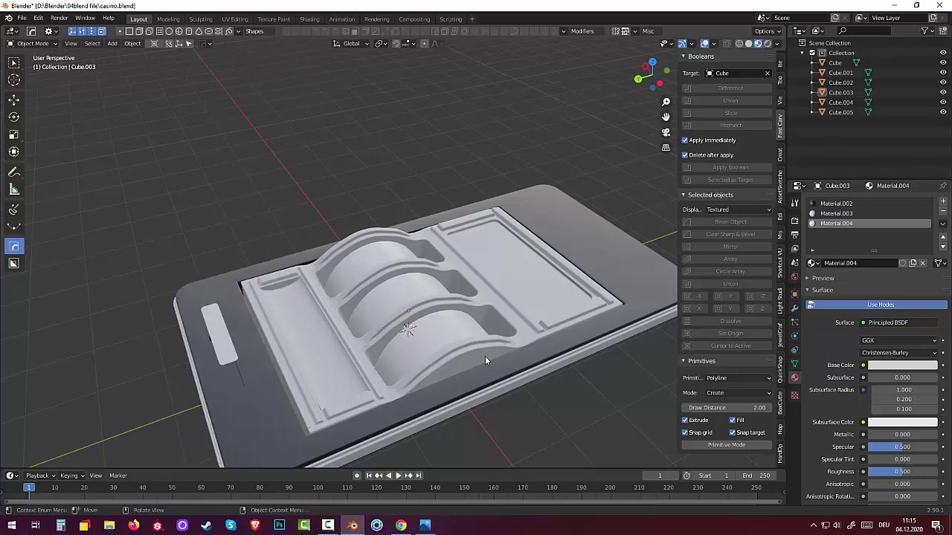
pyautogui.hotkey('shift', 'a')
pyautogui.press('Up')
pyautogui.press('Up')
pyautogui.press('Up')
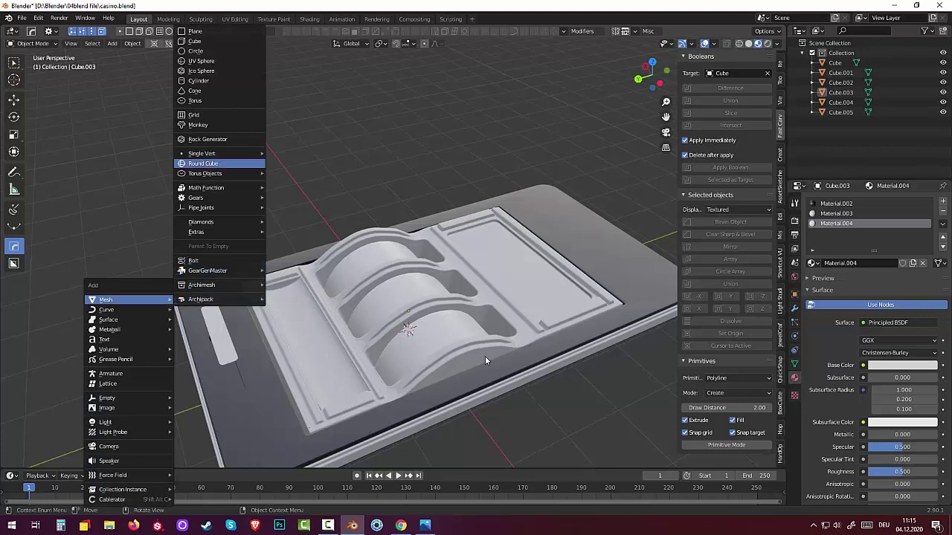
pyautogui.press('Up')
pyautogui.press('Up')
pyautogui.press('Up')
pyautogui.press('Down')
pyautogui.press('Down')
pyautogui.press('Down')
pyautogui.press('Down')
pyautogui.press('Return')
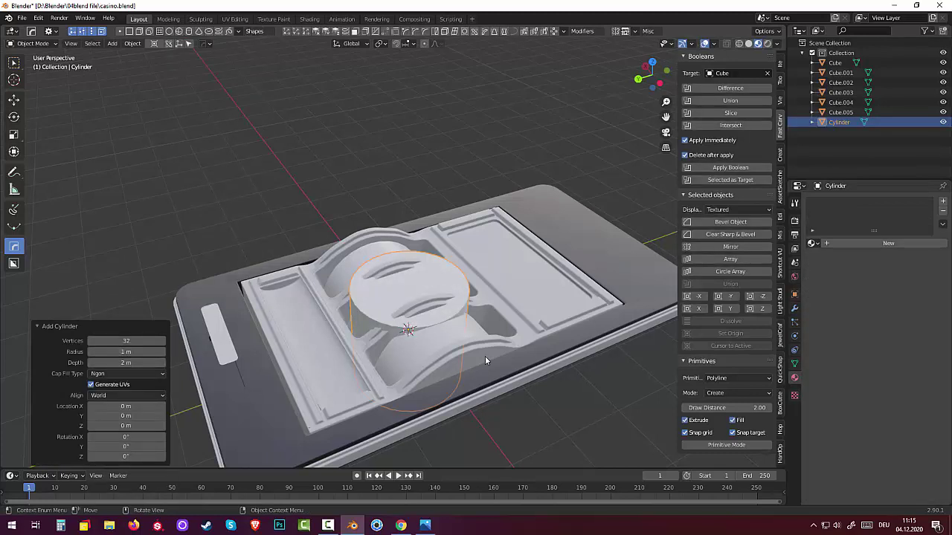
pyautogui.click(127, 341)
pyautogui.write('13')
pyautogui.press('Return')
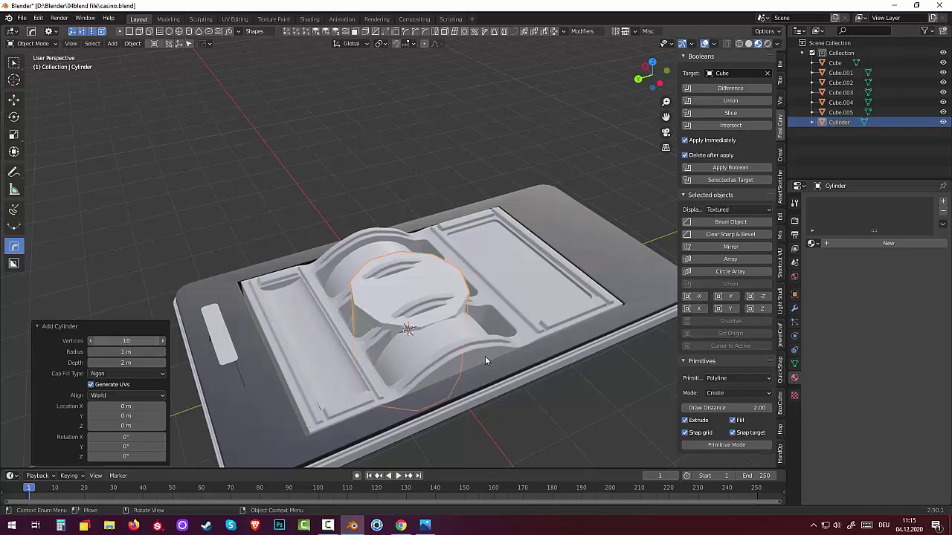
# Set the cylinder to radius 0.03 m, depth 0.18 m, at location Y 3.15 m, Z 1.32 m.
pyautogui.keyDown('ctrl'); pyautogui.scroll(-3, 127, 341); pyautogui.keyUp('ctrl')
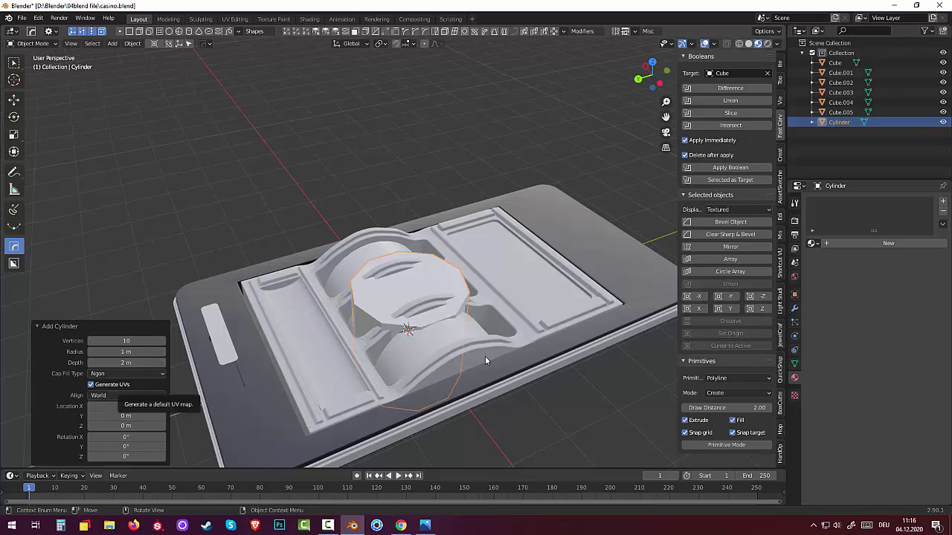
pyautogui.moveTo(138, 351); pyautogui.dragTo(106, 351)
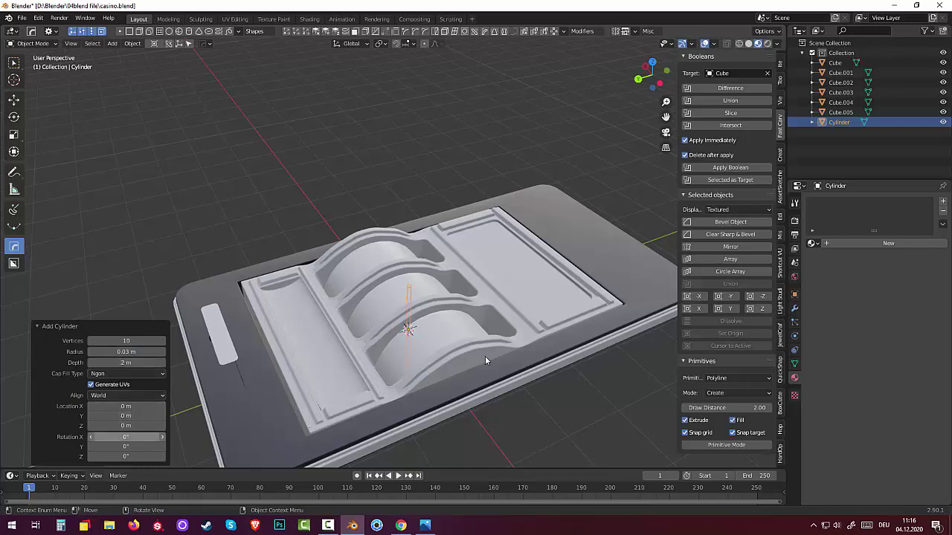
pyautogui.moveTo(123, 425); pyautogui.dragTo(134, 425)
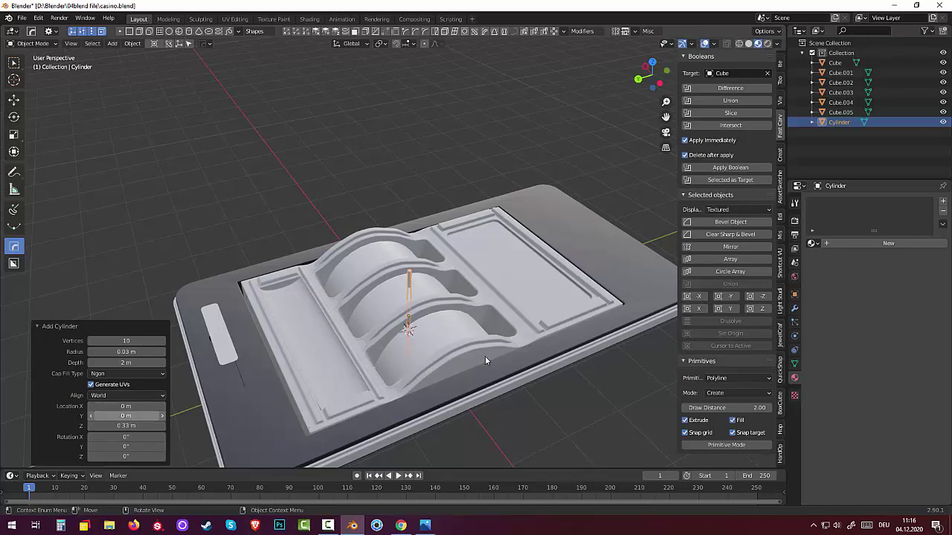
pyautogui.moveTo(128, 416)
pyautogui.mouseDown()
pyautogui.moveTo(112, 416)
pyautogui.moveTo(146, 416)
pyautogui.mouseUp()
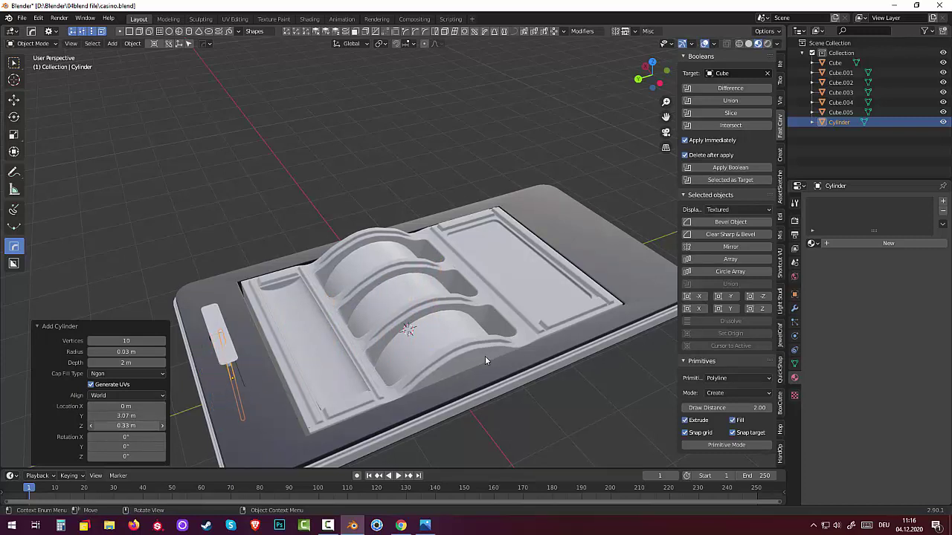
pyautogui.moveTo(127, 425); pyautogui.dragTo(163, 425)
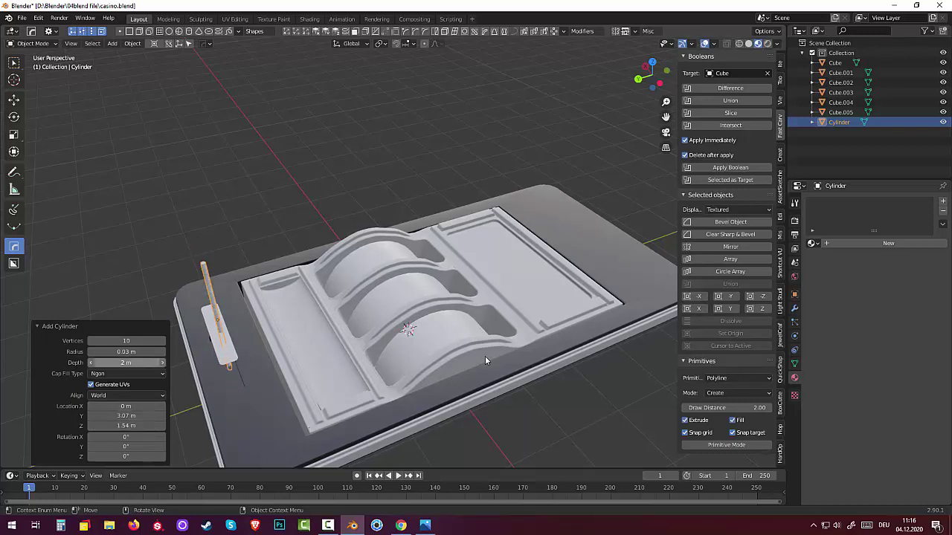
pyautogui.moveTo(127, 362)
pyautogui.mouseDown()
pyautogui.moveTo(97, 362)
pyautogui.moveTo(141, 362)
pyautogui.mouseUp()
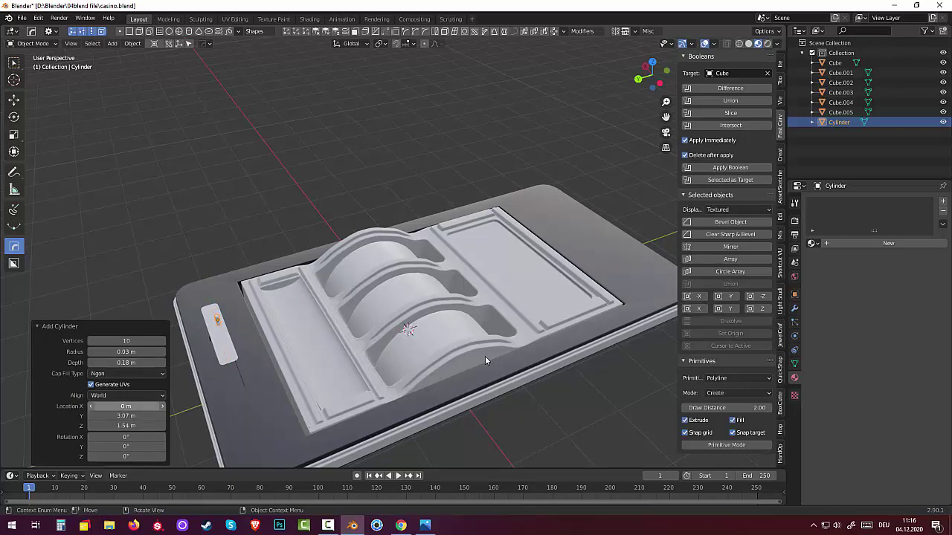
pyautogui.moveTo(127, 416); pyautogui.dragTo(137, 415)
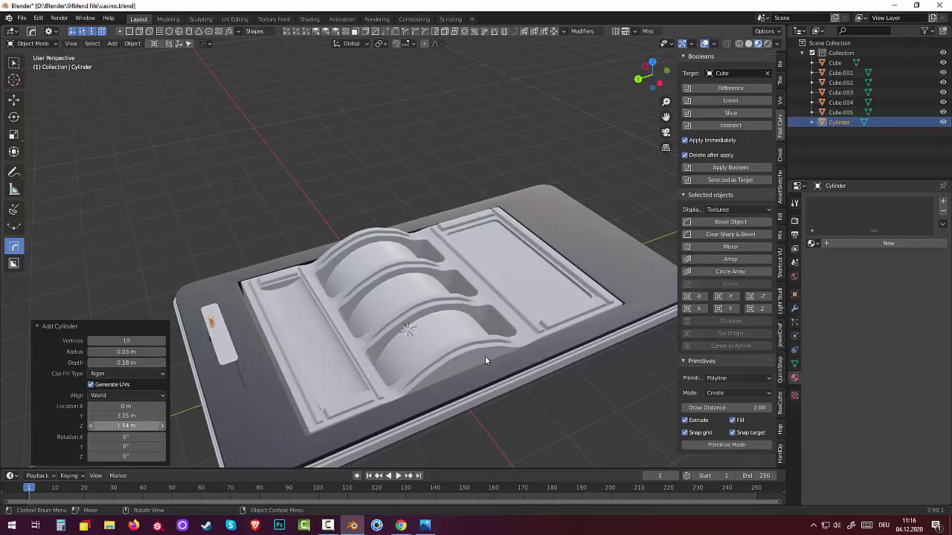
pyautogui.moveTo(126, 425); pyautogui.dragTo(104, 425)
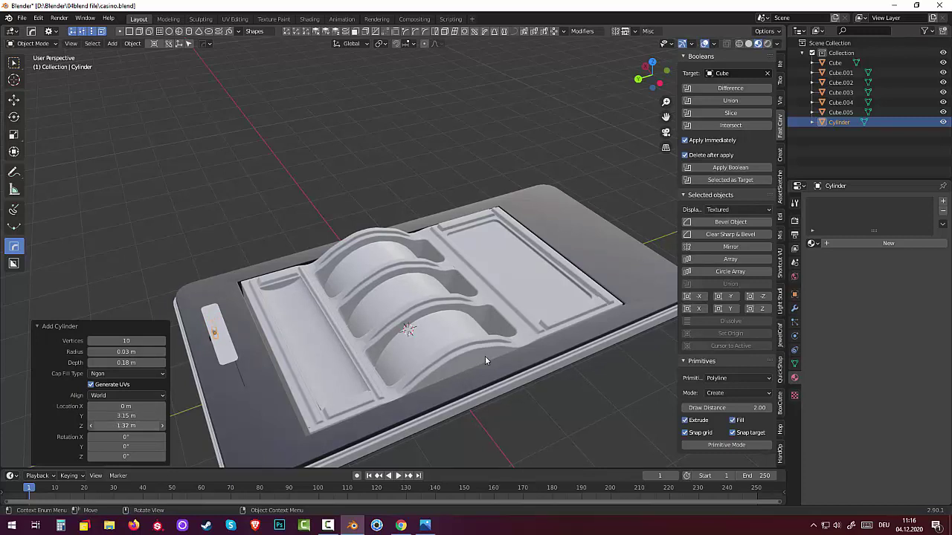
# Undo a trial move of the small cylinder and zoom into a top-down view.
pyautogui.press('g')
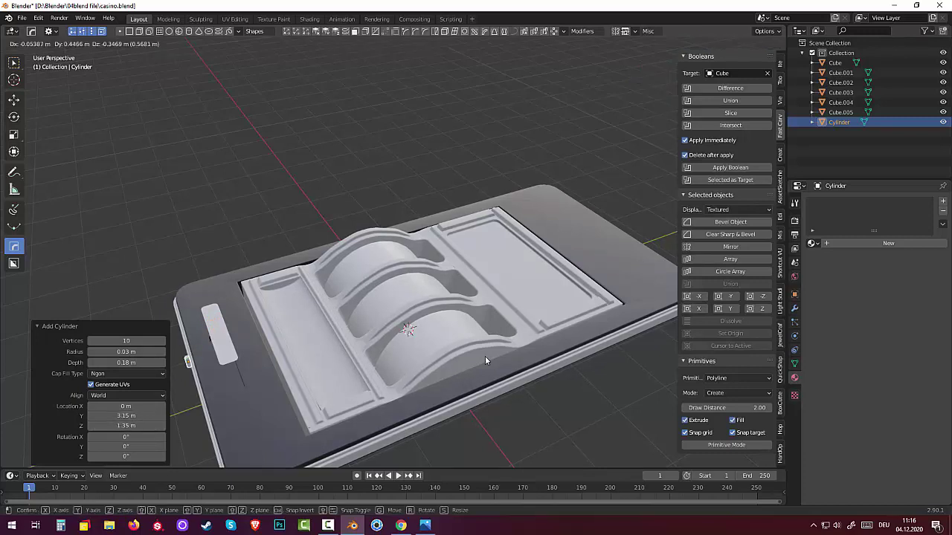
pyautogui.click(485, 360)
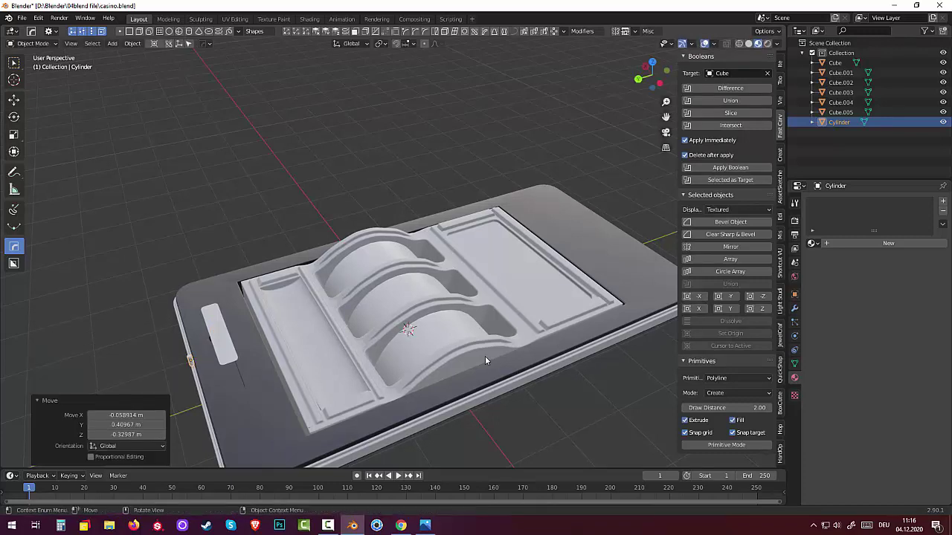
pyautogui.press('ctrl')
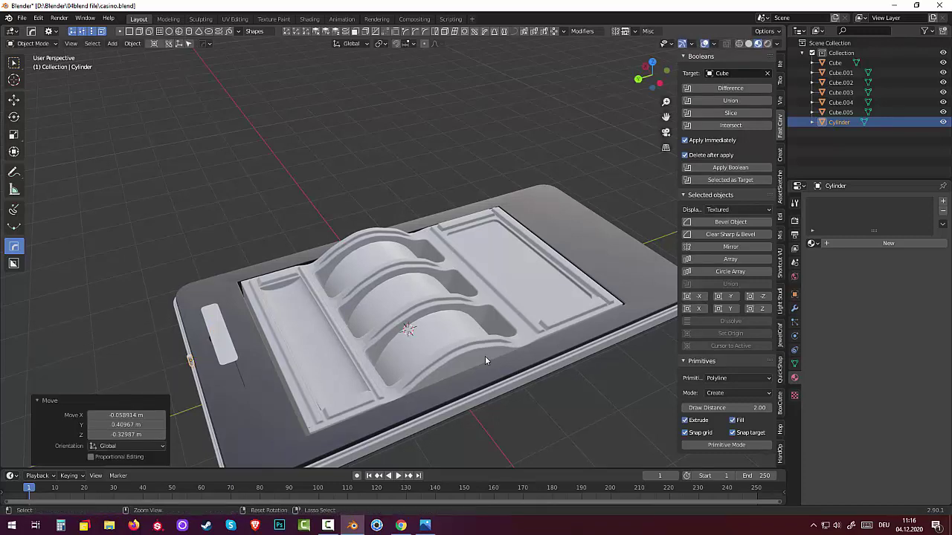
pyautogui.hotkey('ctrl', 'z')
pyautogui.moveTo(485, 361); pyautogui.dragTo(485, 361, button='middle')
pyautogui.scroll(2, 484, 360)
pyautogui.scroll(2, 485, 360)
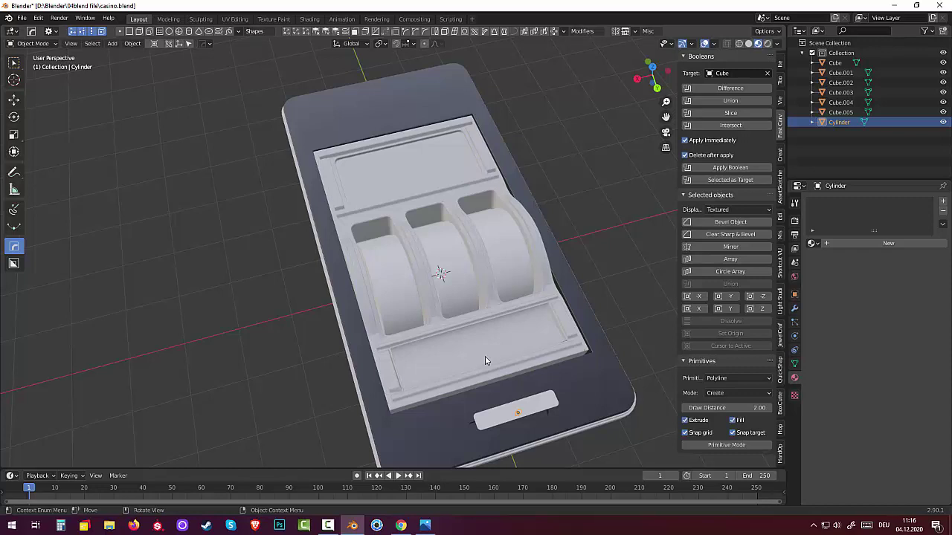
pyautogui.press('KP_7')
pyautogui.scroll(1, 484, 361)
pyautogui.scroll(2, 485, 360)
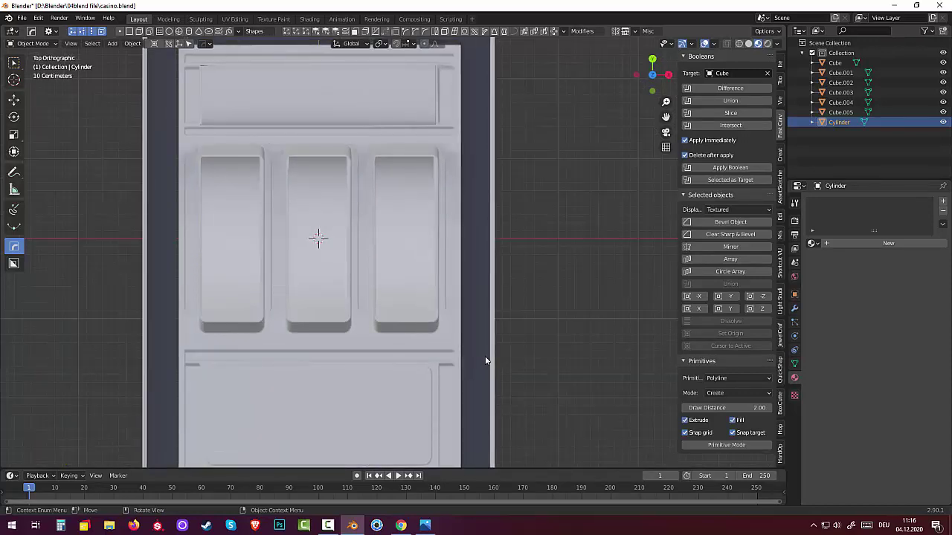
pyautogui.keyDown('shift'); pyautogui.scroll(3, 485, 361); pyautogui.keyUp('shift')
pyautogui.keyDown('shift'); pyautogui.scroll(3, 485, 360); pyautogui.keyUp('shift')
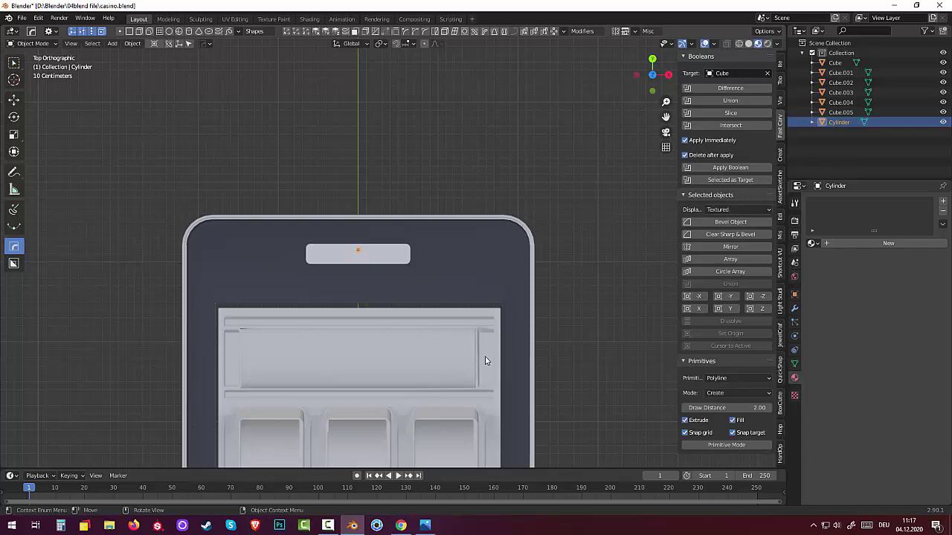
# Enlarge the cylinder to 1.133 and slide it along X to the plate's left end.
pyautogui.press('s')
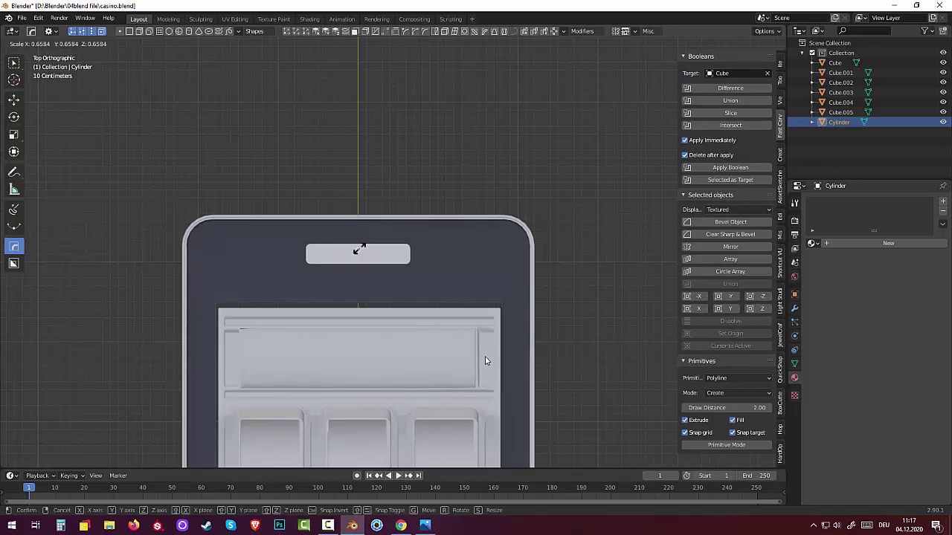
pyautogui.press('Return')
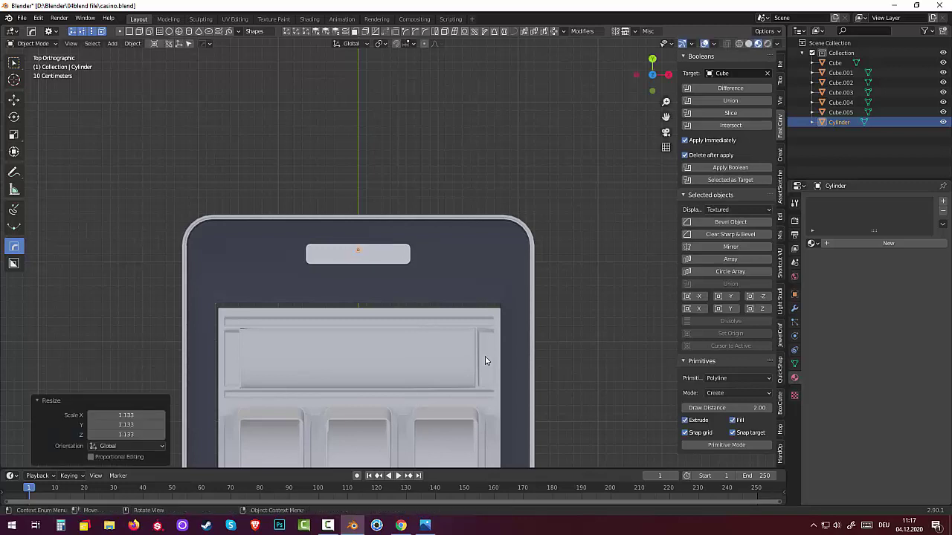
pyautogui.press('g')
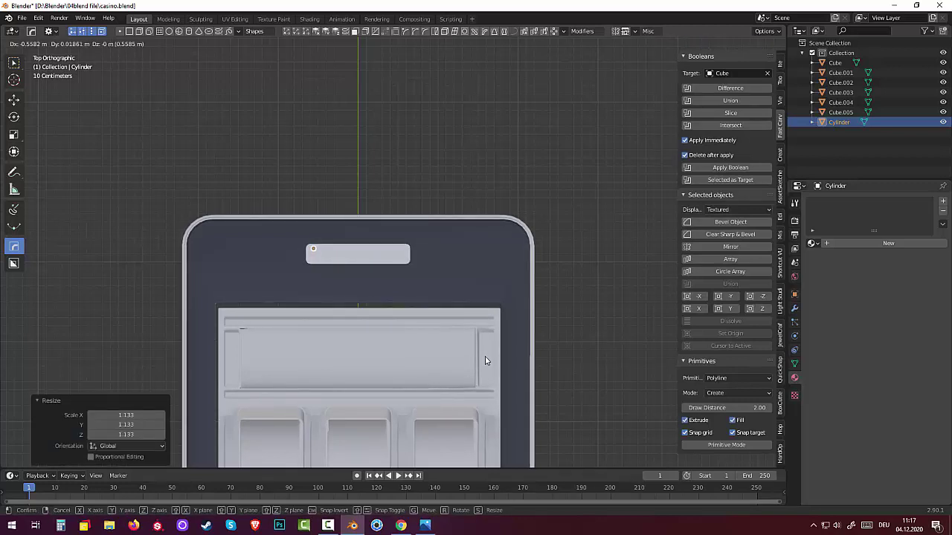
pyautogui.press('x')
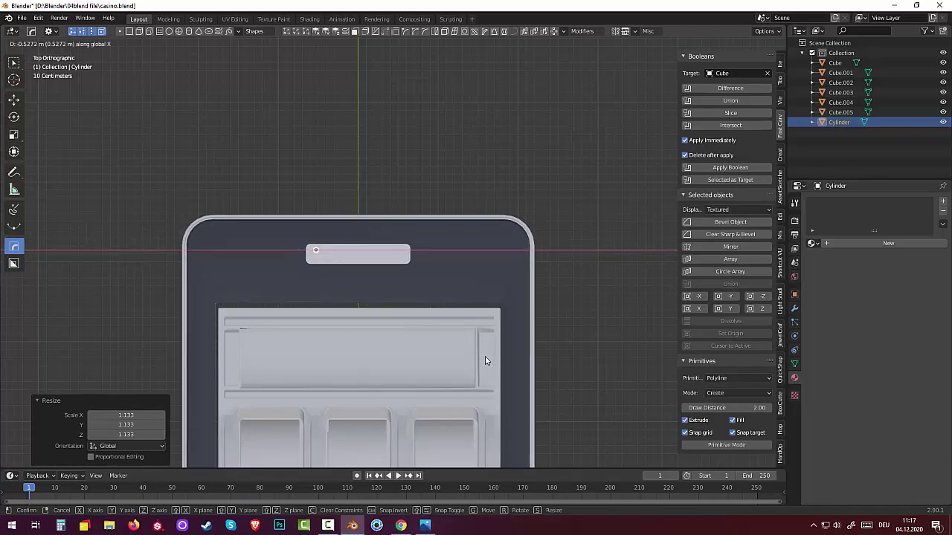
pyautogui.click(484, 361)
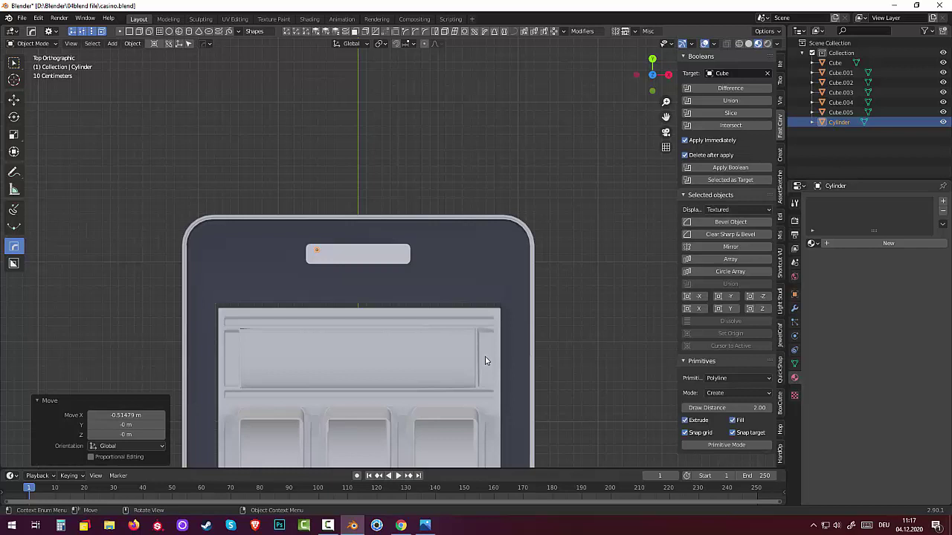
# Apply the cylinder's location and scale.
pyautogui.press('shift')
pyautogui.hotkey('ctrl', 'Tab')
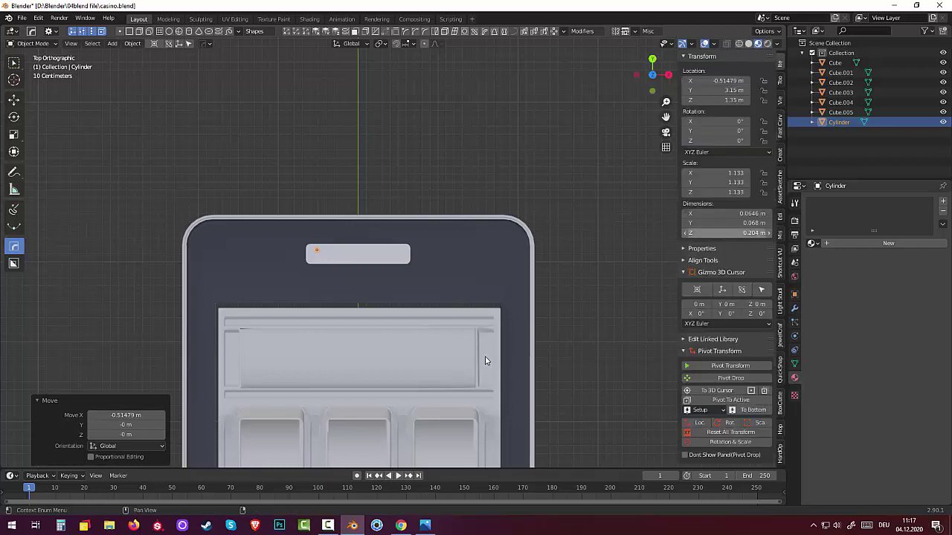
pyautogui.hotkey('alt', 'g')
pyautogui.hotkey('alt', 's')
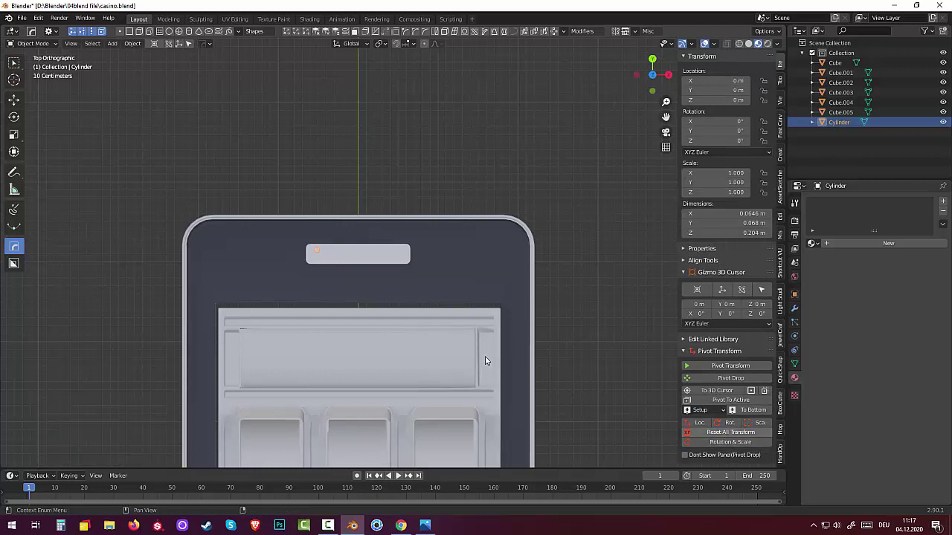
# Add an Array modifier to the small cylinder and set its relative X offset.
pyautogui.moveTo(485, 361); pyautogui.dragTo(484, 360, button='middle')
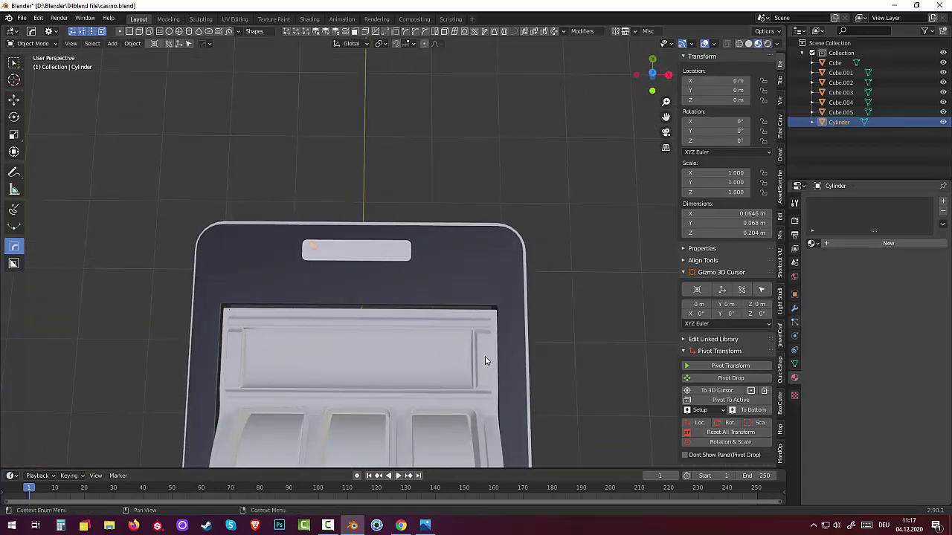
pyautogui.hotkey('ctrl', 'Tab')
pyautogui.hotkey('shift', 'a')
pyautogui.press('Down')
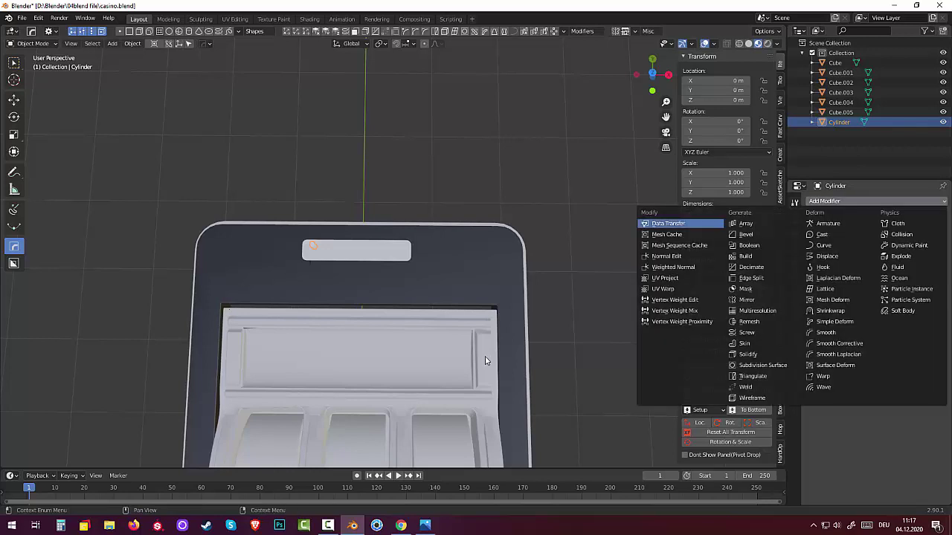
pyautogui.press('Right')
pyautogui.press('Return')
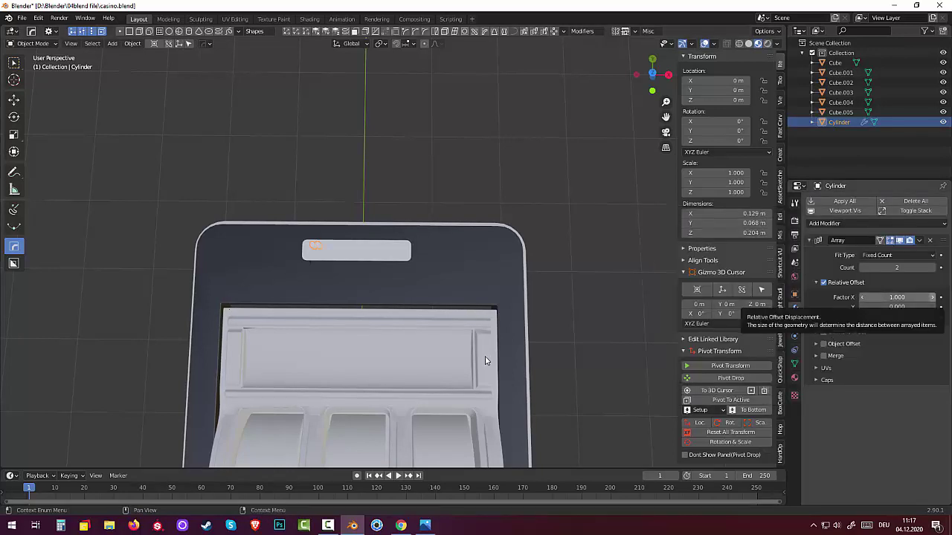
pyautogui.press('Return')
pyautogui.write('1.2')
pyautogui.press('Return')
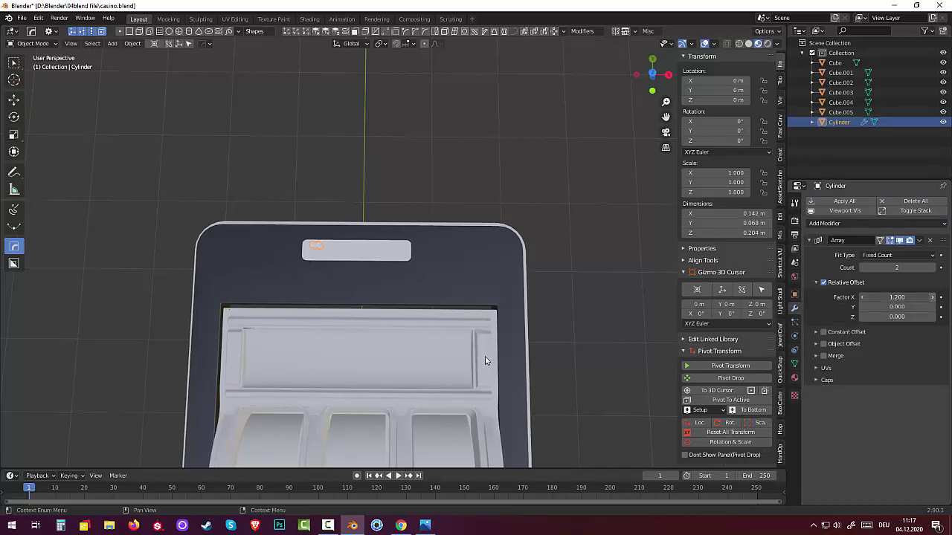
# Raise the array count to 9 in top view and apply the Array modifier.
pyautogui.keyDown('ctrl'); pyautogui.scroll(6, 897, 296); pyautogui.keyUp('ctrl')
pyautogui.press('KP_7')
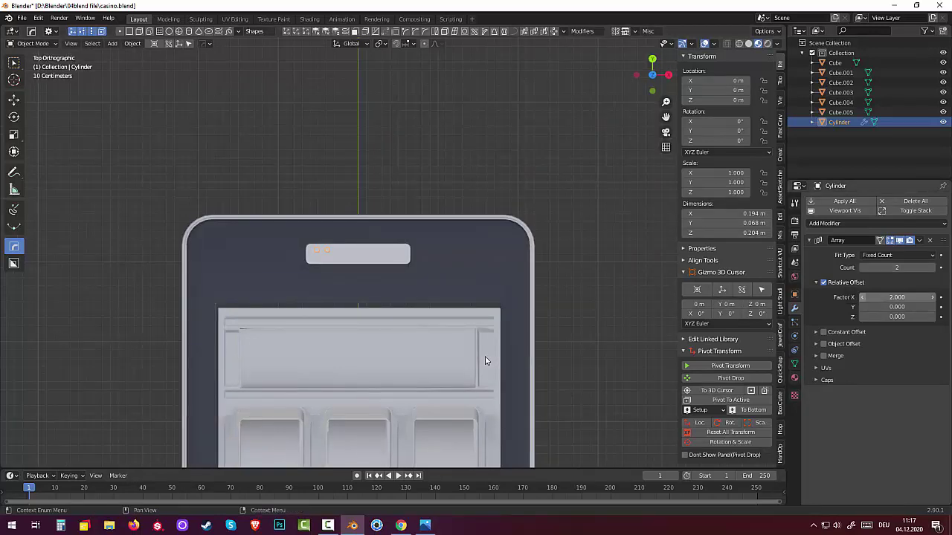
pyautogui.moveTo(896, 267); pyautogui.dragTo(933, 268)
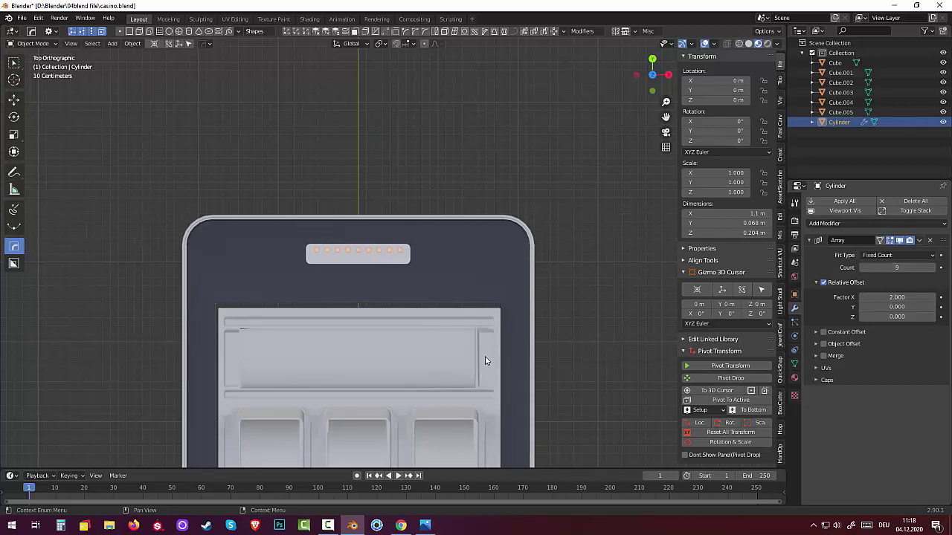
pyautogui.click(920, 240)
pyautogui.press('Return')
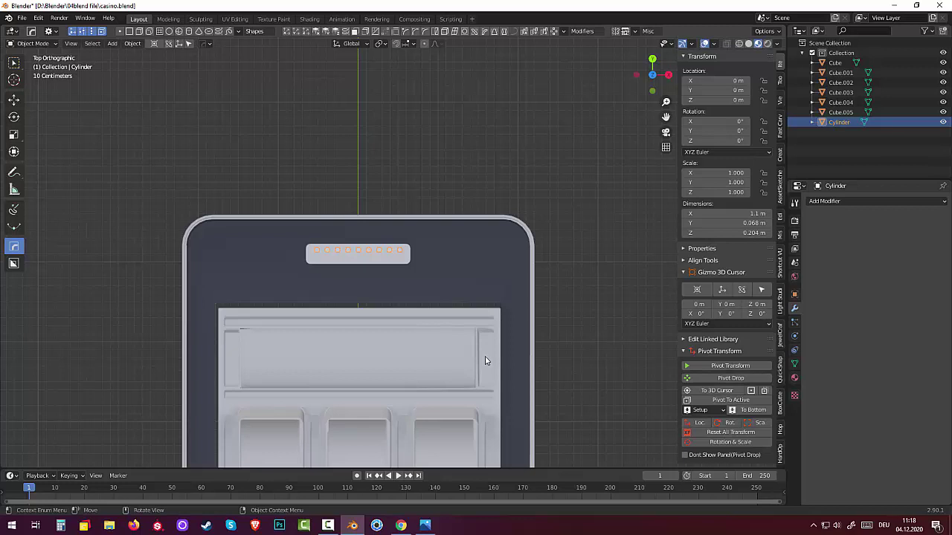
# Duplicate the cylinder row and move the copy along Y just below the original.
pyautogui.hotkey('shift', 'd')
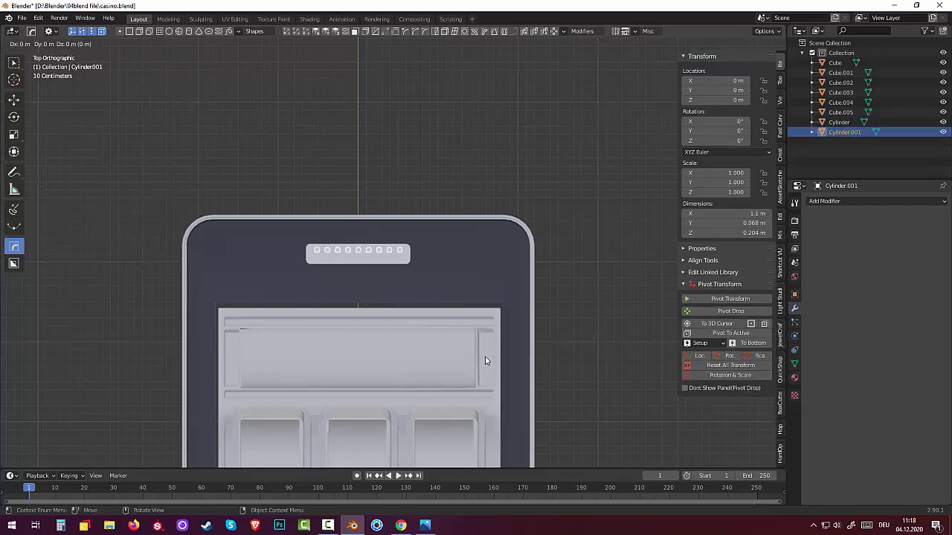
pyautogui.press('x')
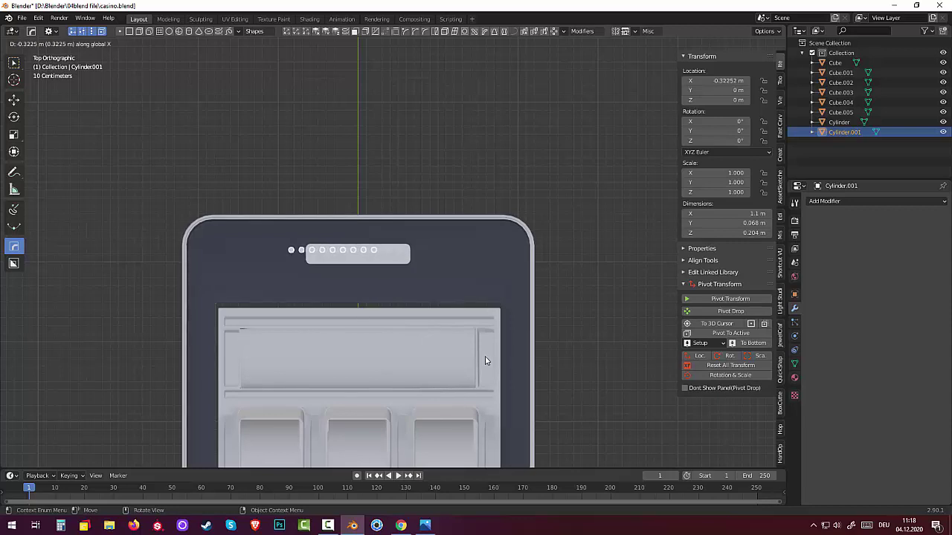
pyautogui.press('Escape')
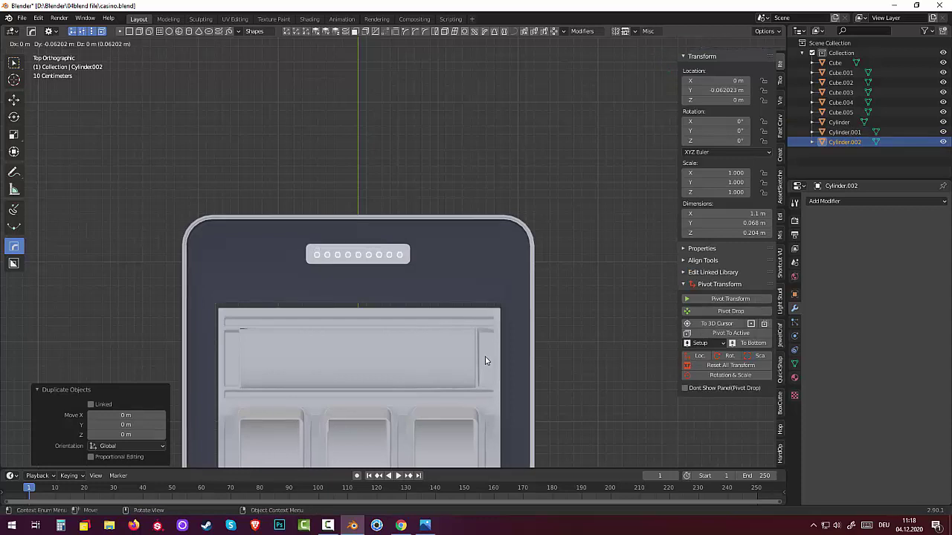
pyautogui.hotkey('shift', 'd')
pyautogui.press('Escape')
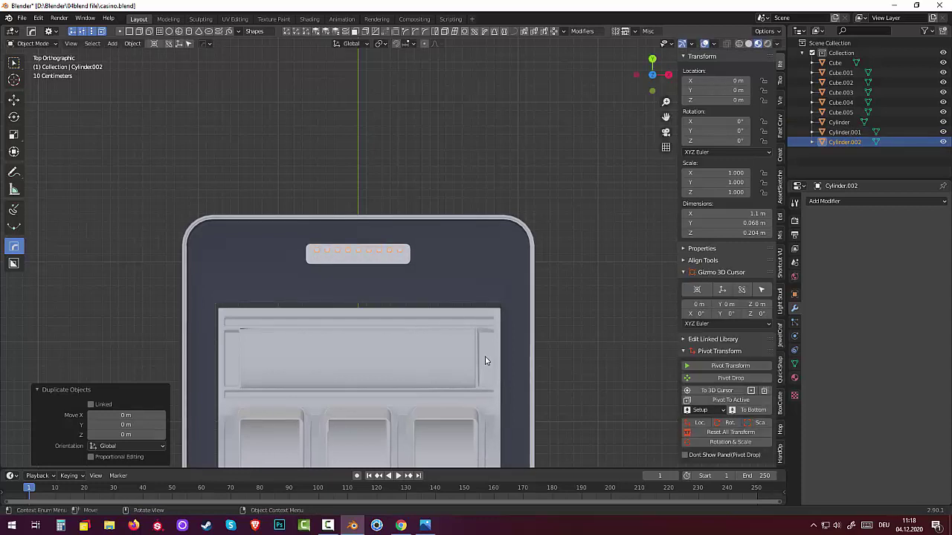
pyautogui.press('g')
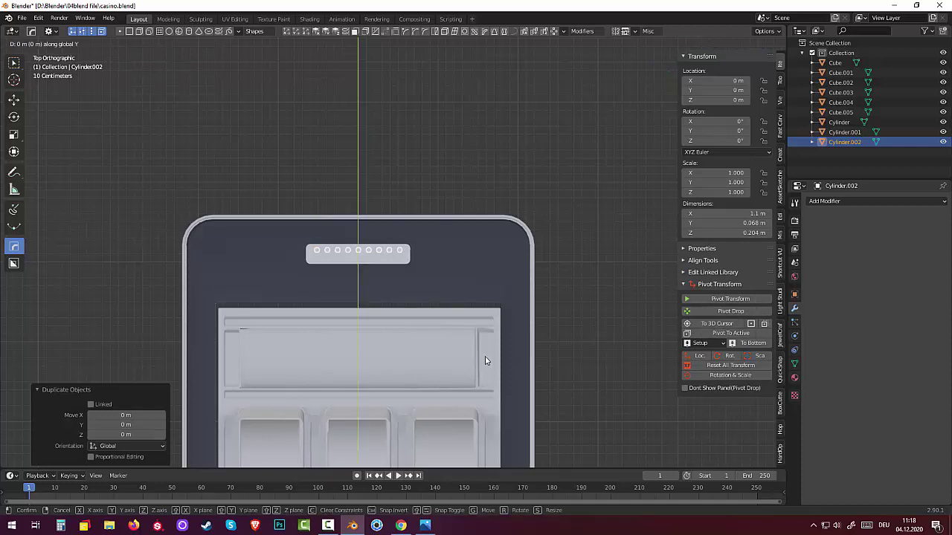
pyautogui.press('y')
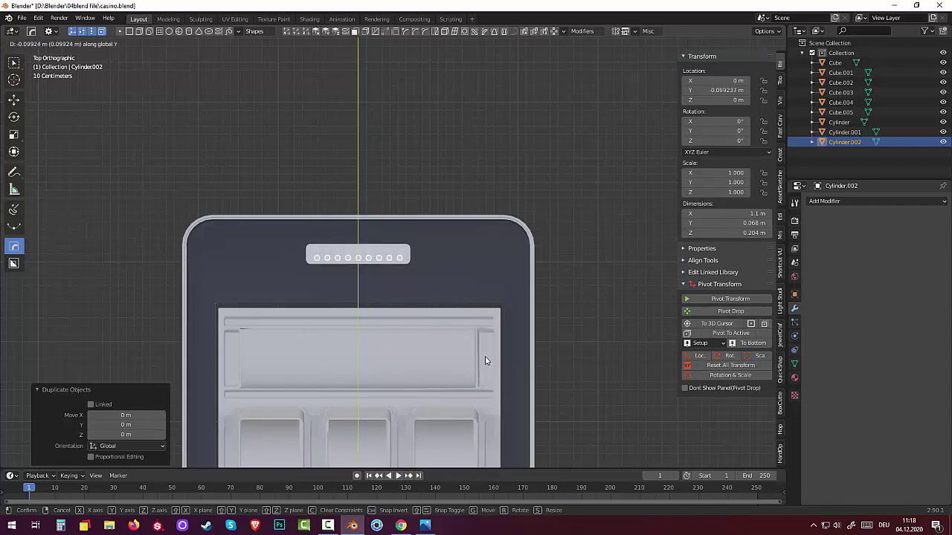
pyautogui.click(485, 360)
pyautogui.moveTo(485, 360); pyautogui.dragTo(485, 360, button='middle')
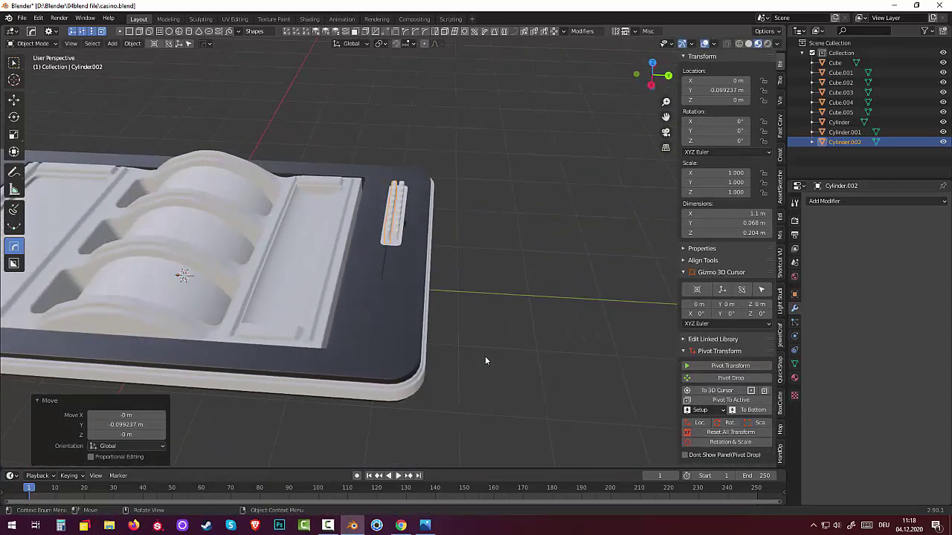
# Move the spare Cylinder strip aside and delete it.
pyautogui.hotkey('ctrl', 'z')
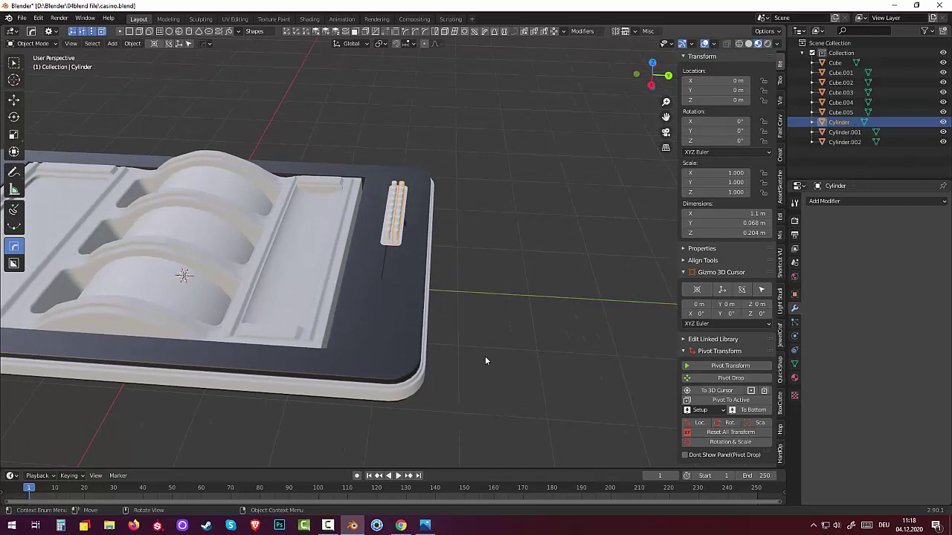
pyautogui.press('g')
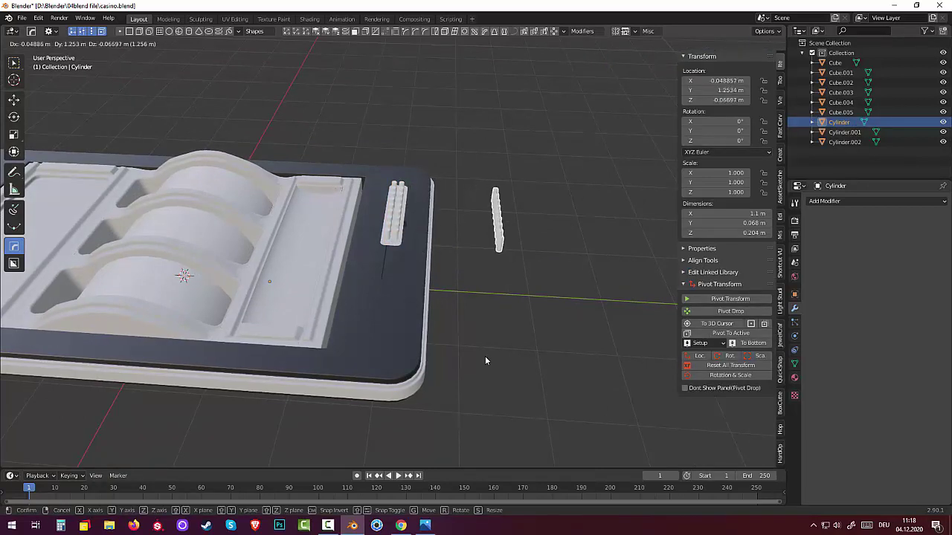
pyautogui.click(485, 361)
pyautogui.press('x')
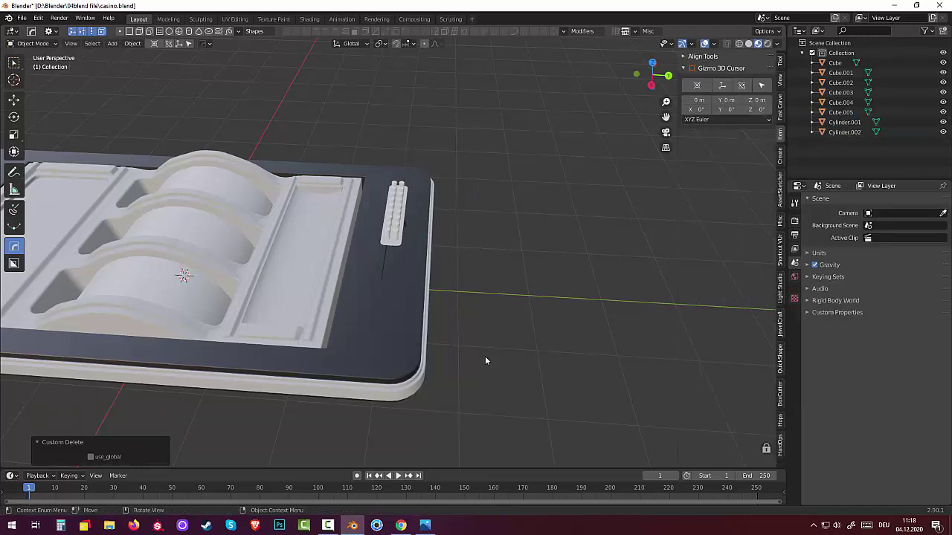
# Join Cylinder.001 and Cylinder.002 into one object with Ctrl+J.
pyautogui.click(485, 361)
pyautogui.click(485, 361)
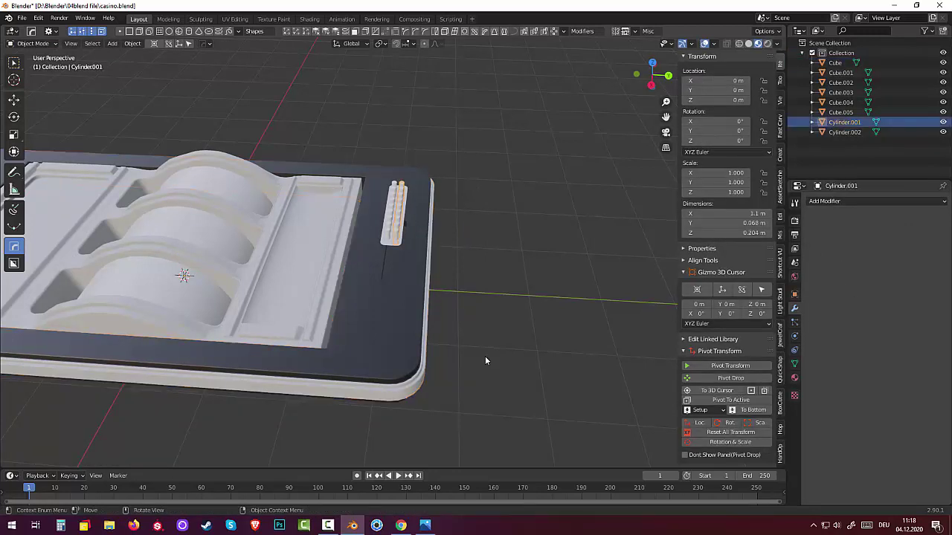
pyautogui.keyDown('shift'); pyautogui.click(484, 361); pyautogui.keyUp('shift')
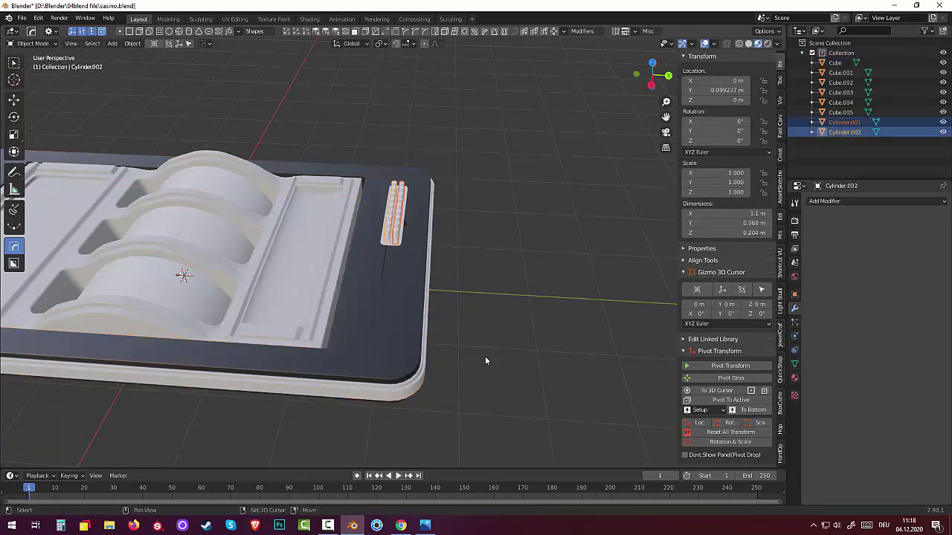
pyautogui.press('ctrl')
pyautogui.press('ctrl')
pyautogui.hotkey('ctrl', 'j')
pyautogui.moveTo(485, 360); pyautogui.dragTo(485, 360, button='middle')
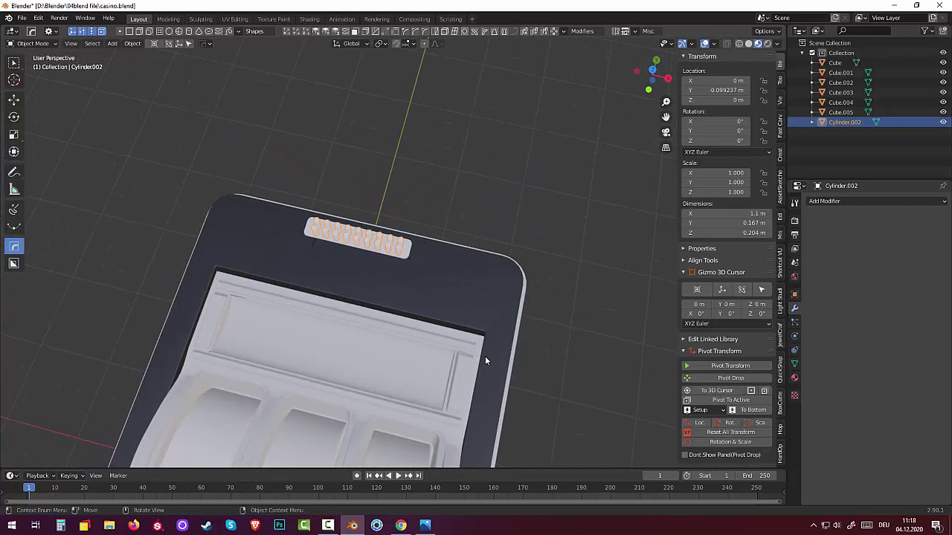
# Clear Cylinder.002's location and subtract it from plate Cube.003 with a Difference boolean.
pyautogui.click(484, 360)
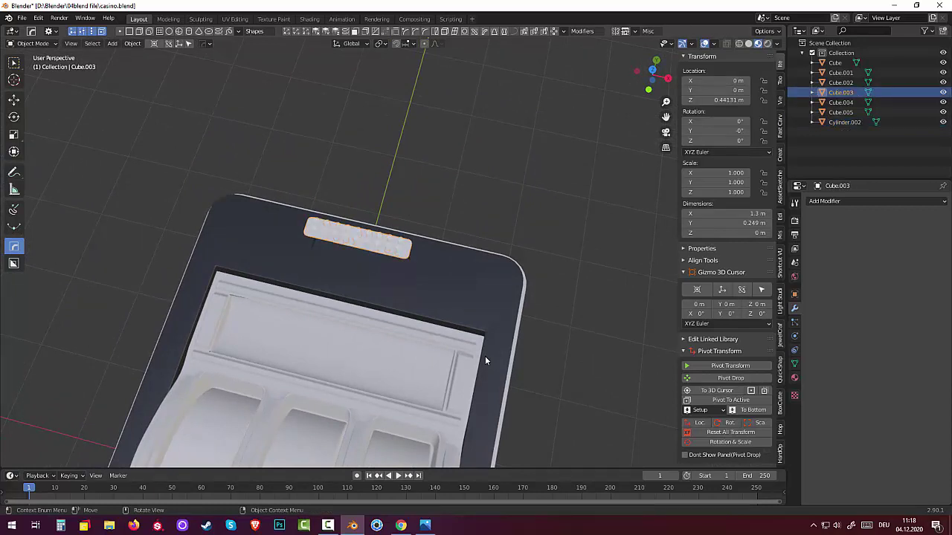
pyautogui.hotkey('ctrl', 'z')
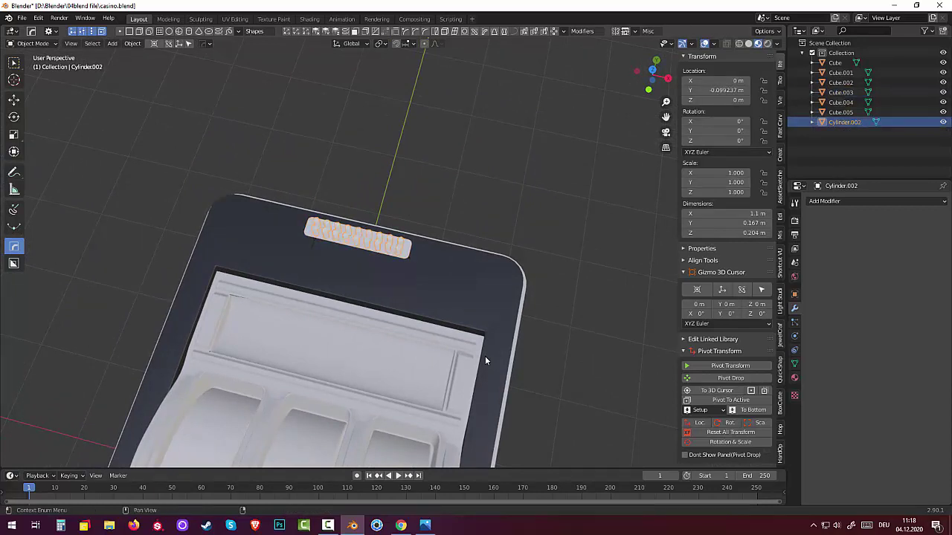
pyautogui.hotkey('alt', 'g')
pyautogui.hotkey('ctrl', 'Tab')
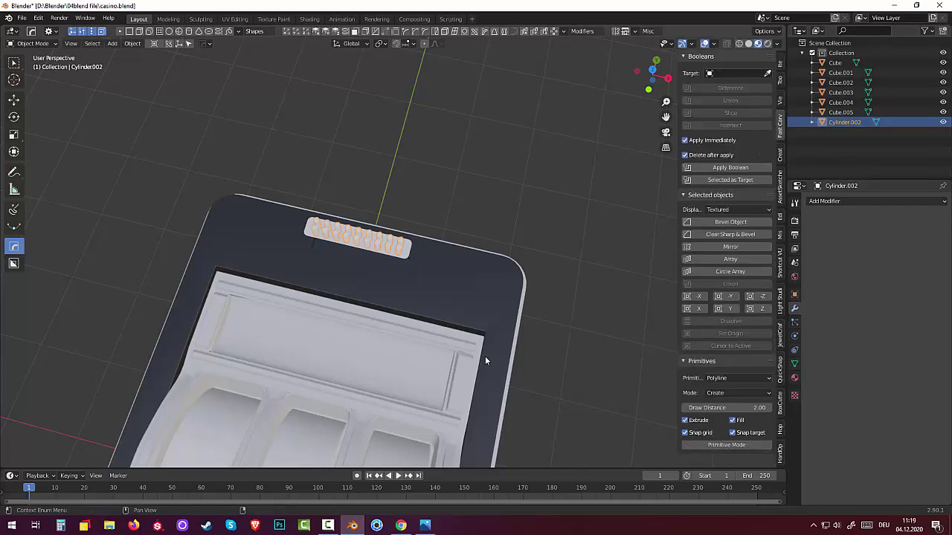
pyautogui.click(402, 232)
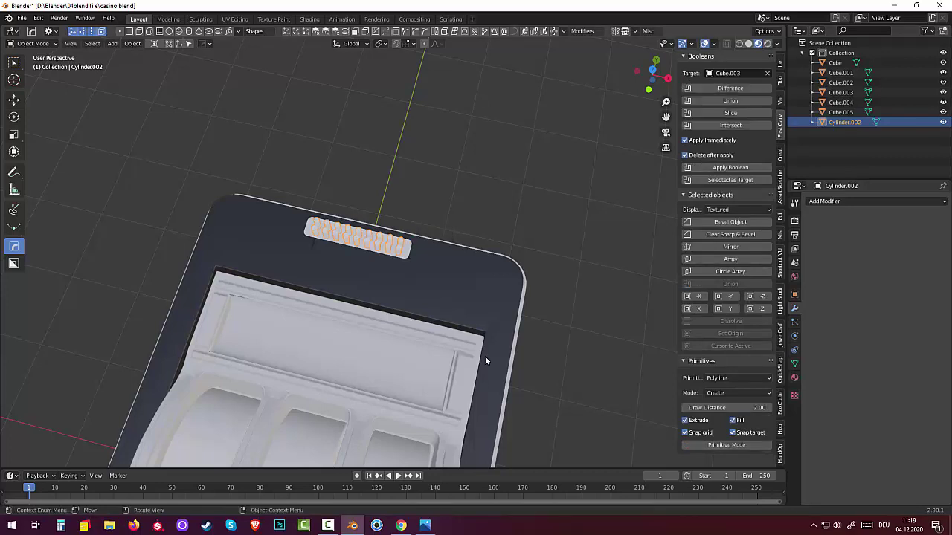
pyautogui.hotkey('ctrl', '-')
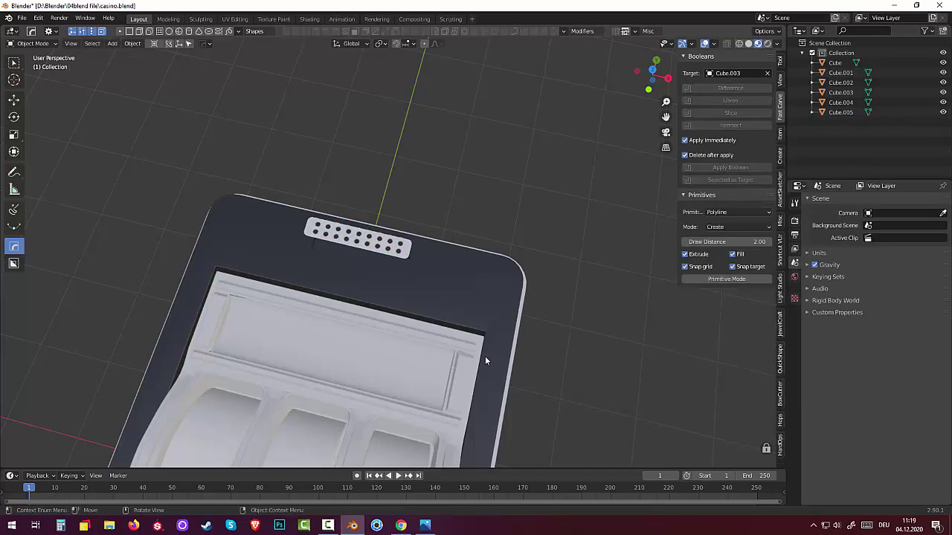
# Select plate Cube.003 and extrude it along its normal in Edit Mode.
pyautogui.moveTo(485, 361); pyautogui.dragTo(485, 361, button='middle')
pyautogui.click(357, 234)
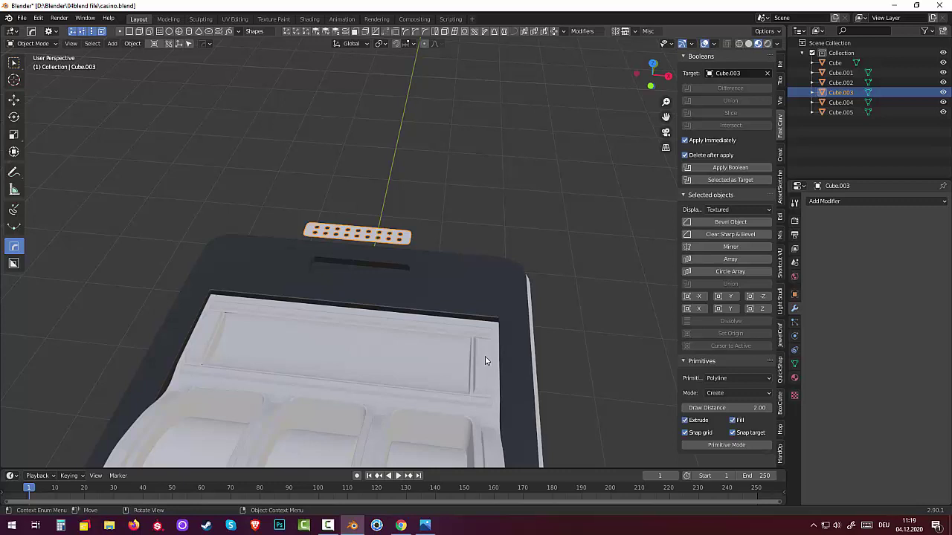
pyautogui.press('Tab')
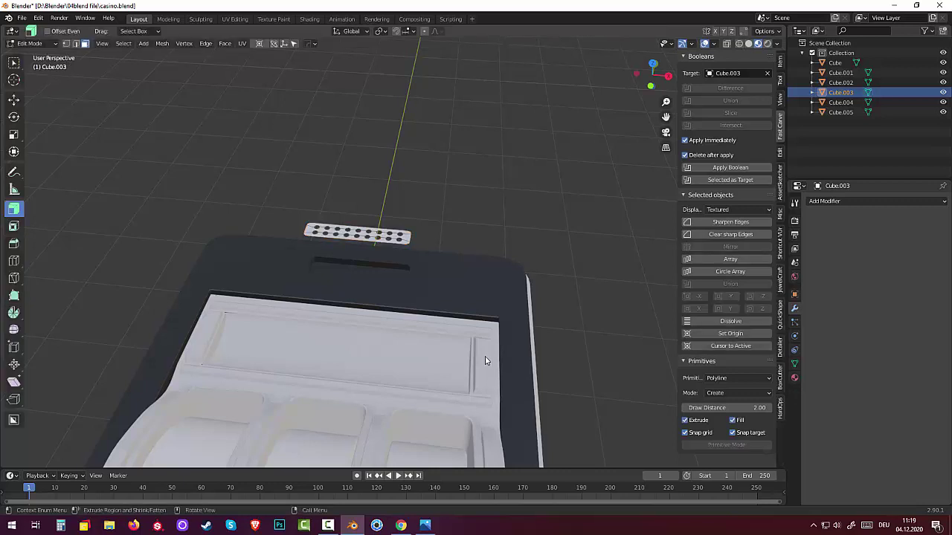
pyautogui.scroll(3, 485, 361)
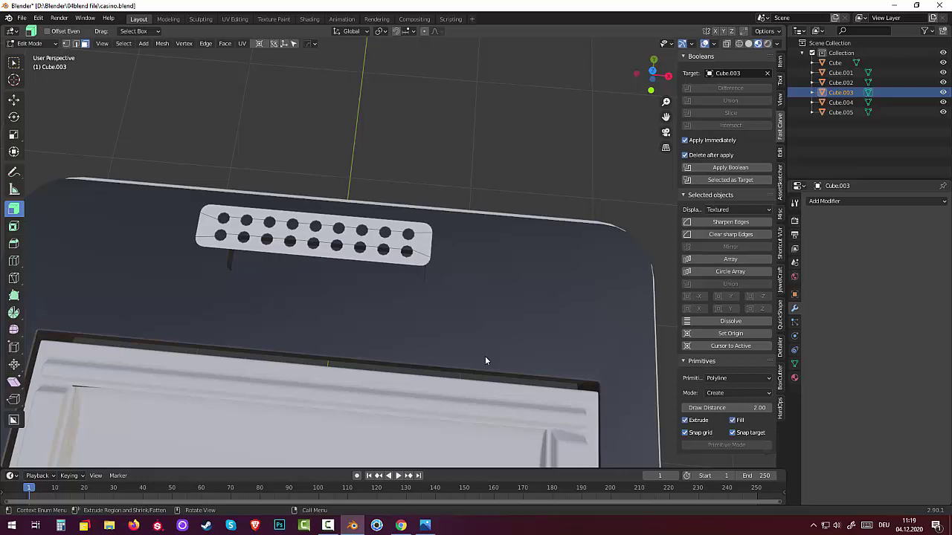
pyautogui.press('shift')
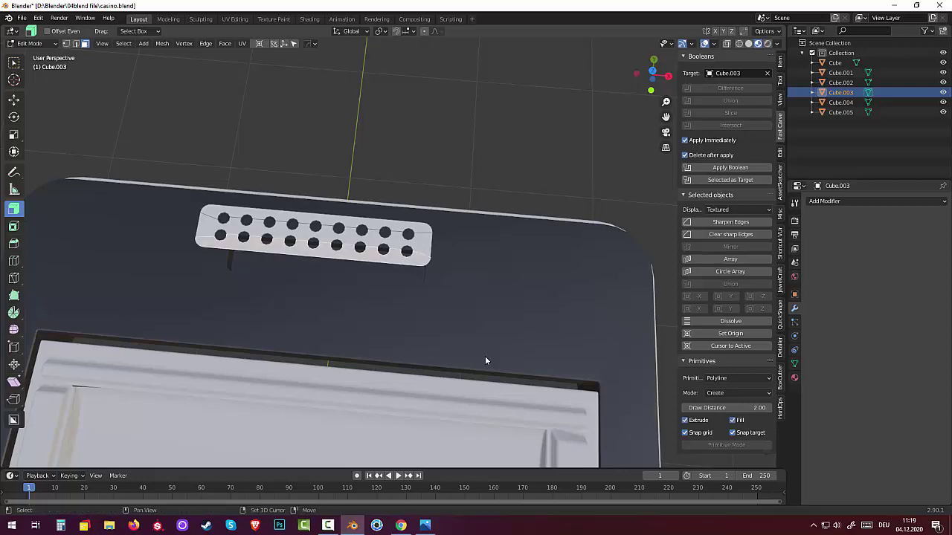
pyautogui.keyDown('alt'); pyautogui.keyDown('shift'); pyautogui.scroll(-3, 485, 361); pyautogui.keyUp('shift'); pyautogui.keyUp('alt')
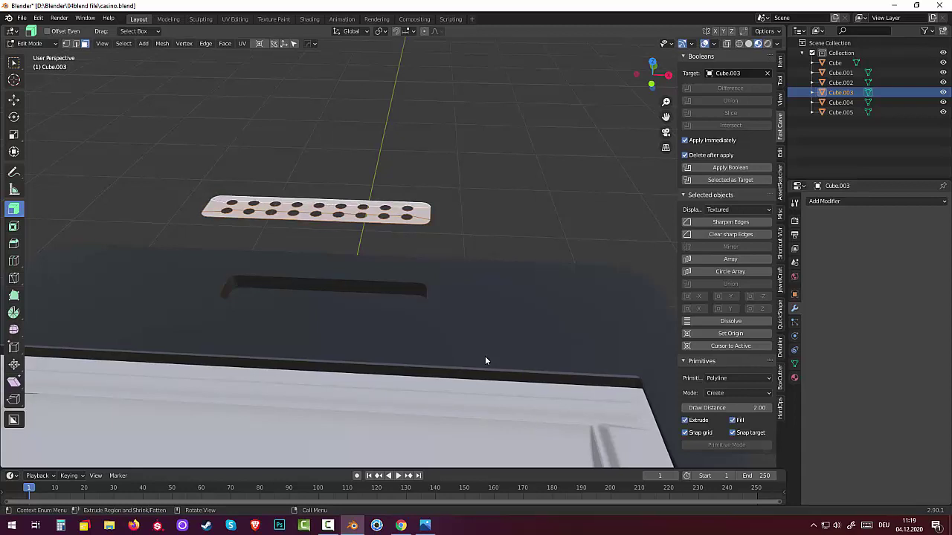
pyautogui.press('e')
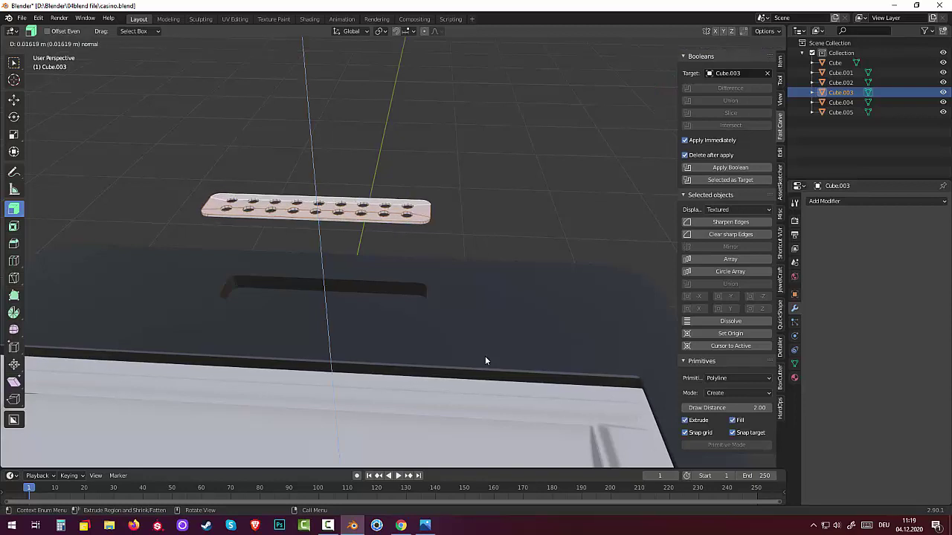
pyautogui.click(486, 361)
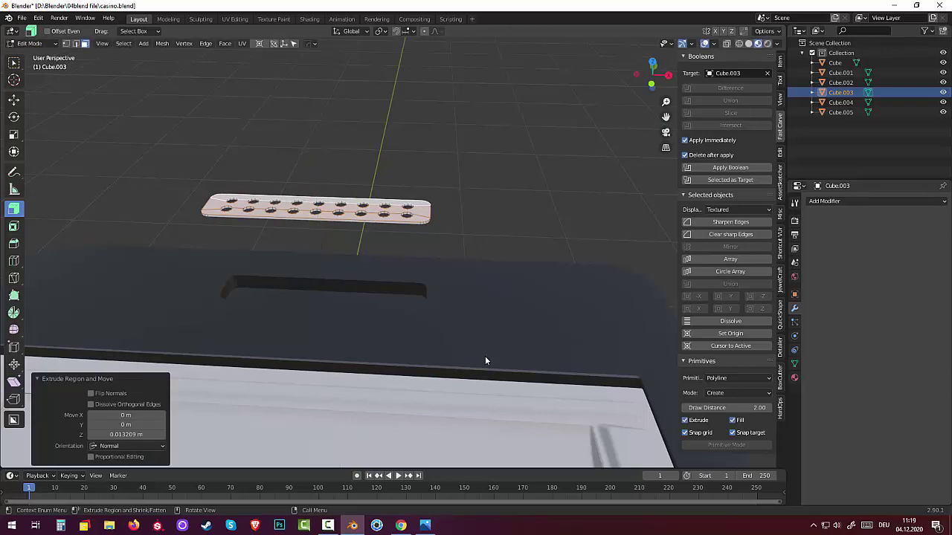
pyautogui.hotkey('ctrl', 'Tab')
pyautogui.press('Up')
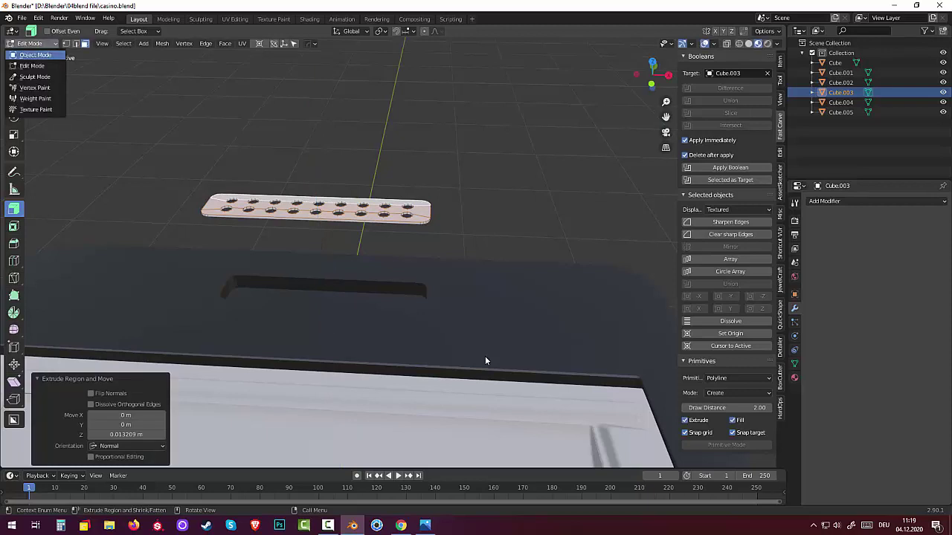
pyautogui.press('Return')
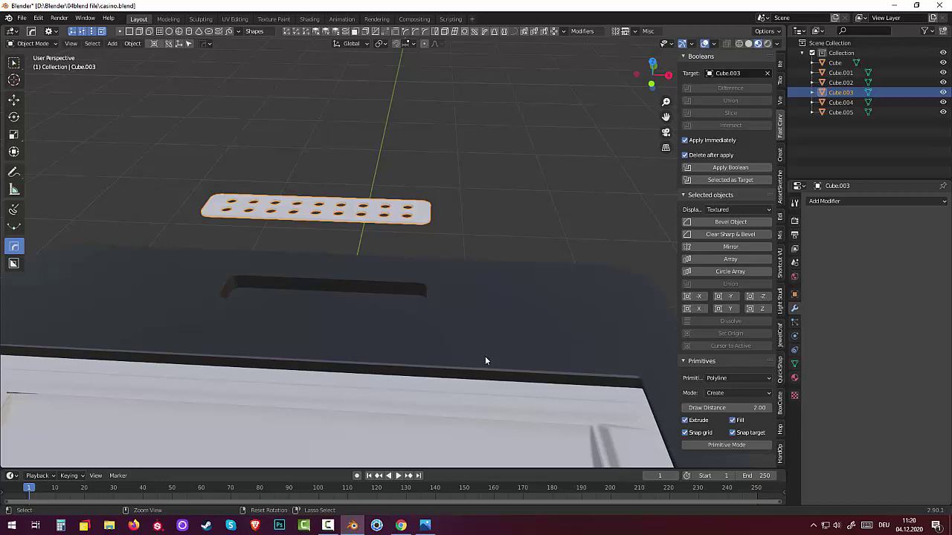
# Extrude the plate again to 0.03696 m thickness and return to Object Mode.
pyautogui.press('Tab')
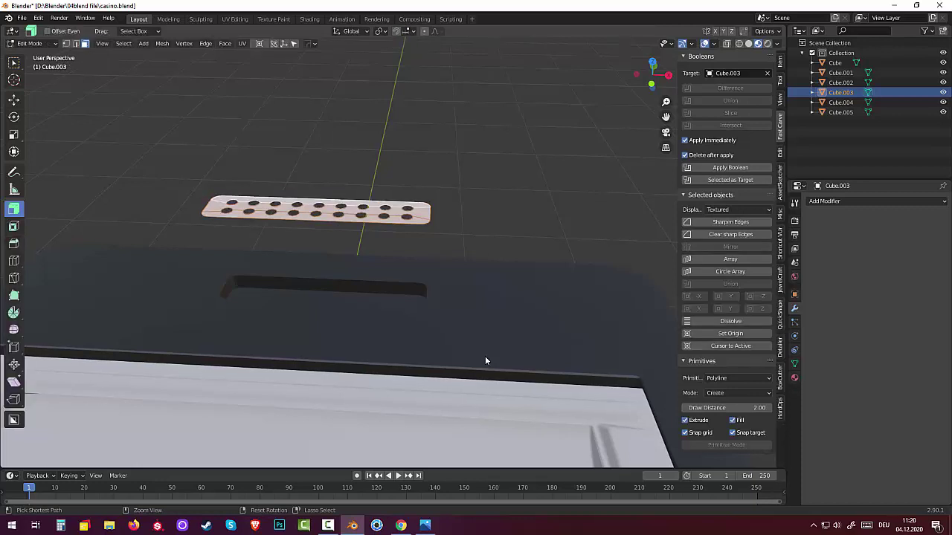
pyautogui.press('e')
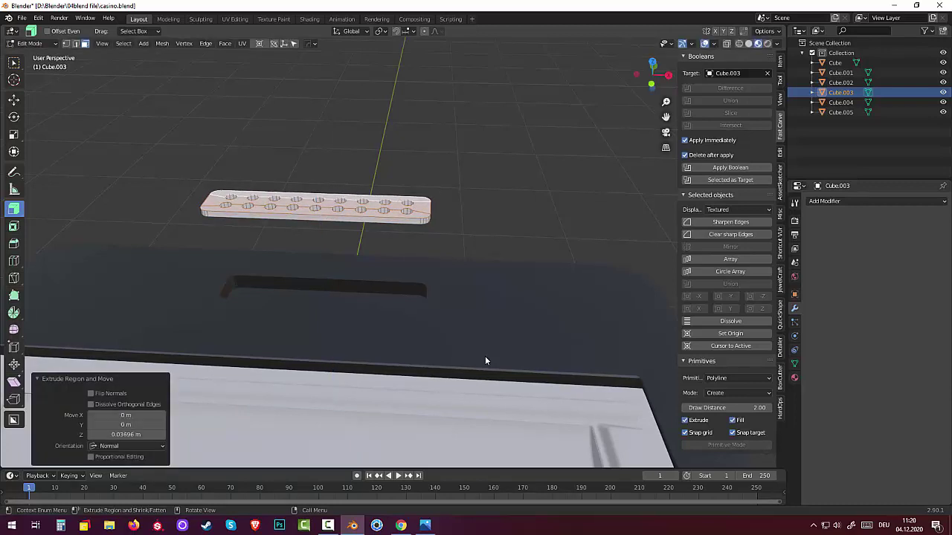
pyautogui.moveTo(485, 361)
pyautogui.mouseDown(button='middle')
pyautogui.moveTo(486, 386)
pyautogui.moveTo(485, 361)
pyautogui.mouseUp(button='middle')
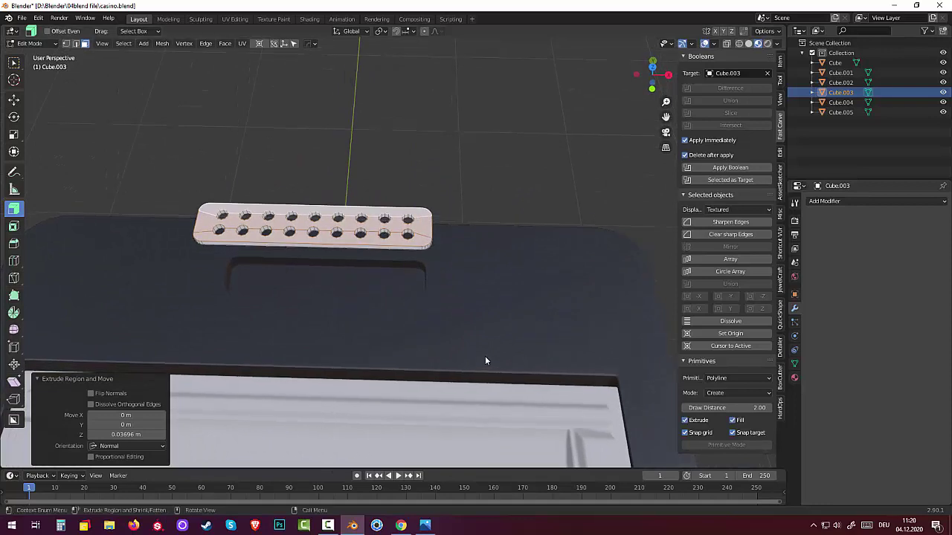
pyautogui.hotkey('alt', 'a')
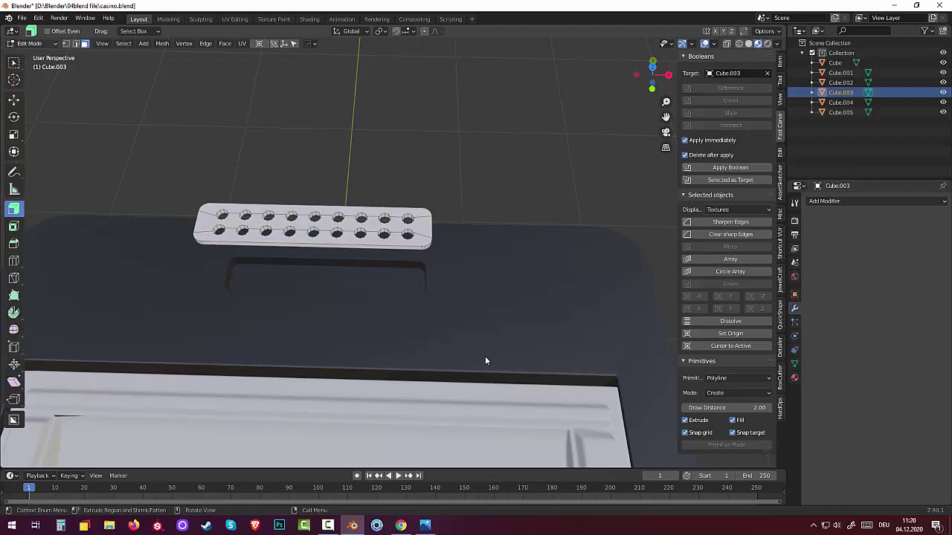
pyautogui.press('Tab')
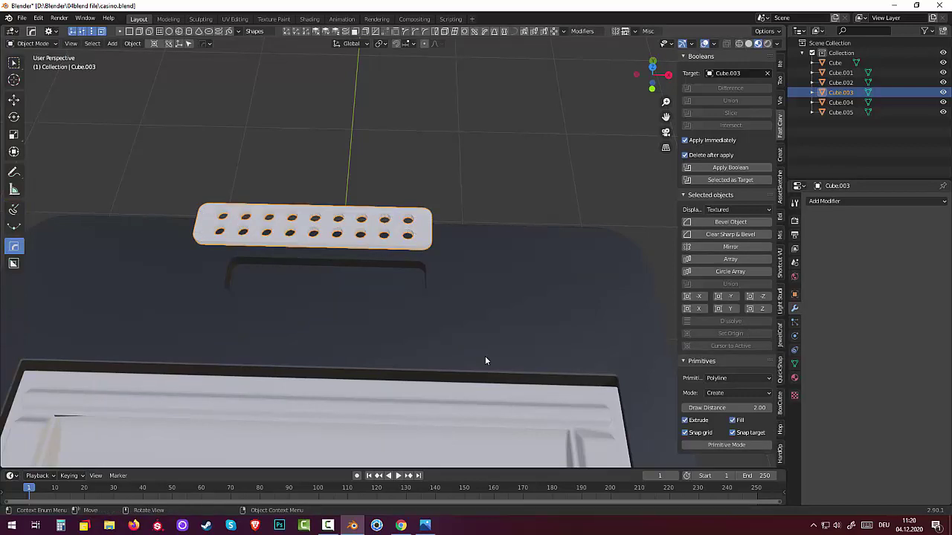
# Set the grille plate's origin to its geometry centre.
pyautogui.press('s')
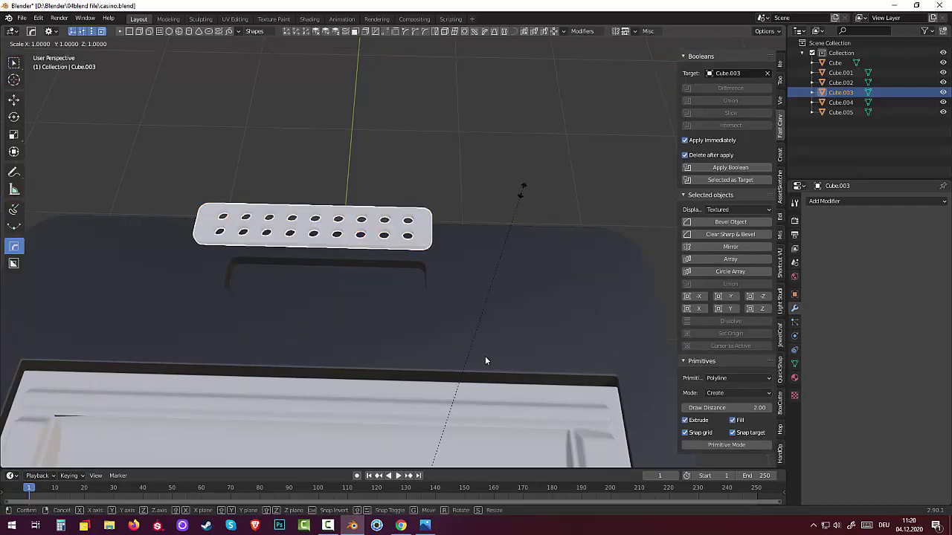
pyautogui.press('Escape')
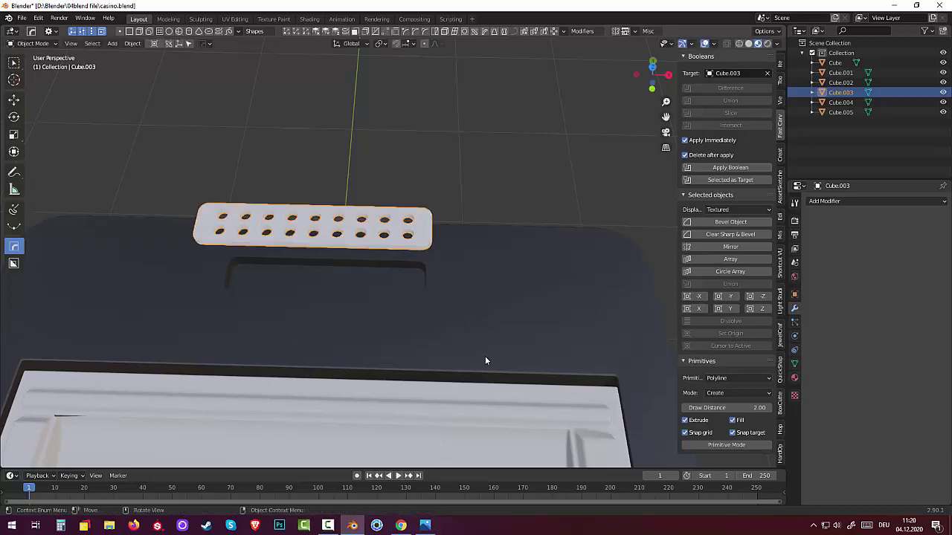
pyautogui.click(133, 44)
pyautogui.moveTo(148, 65)
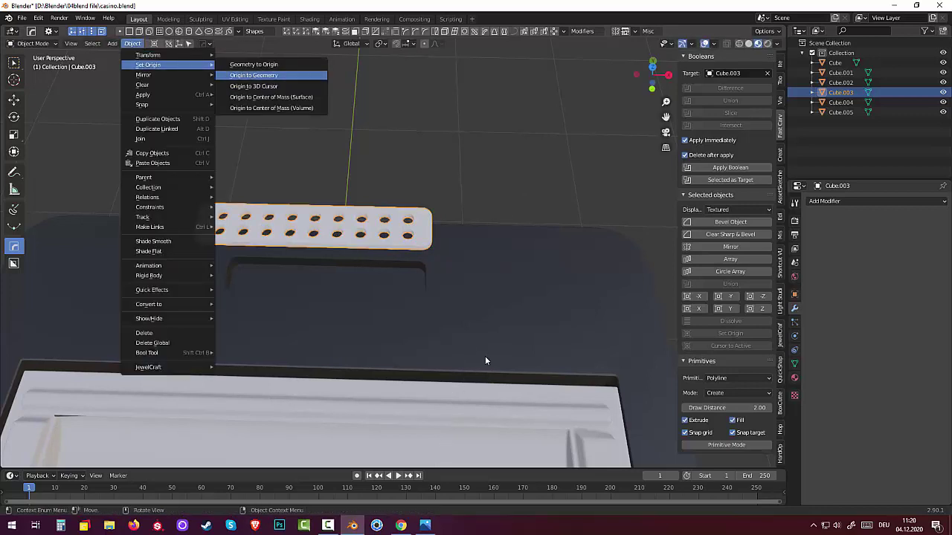
pyautogui.press('Return')
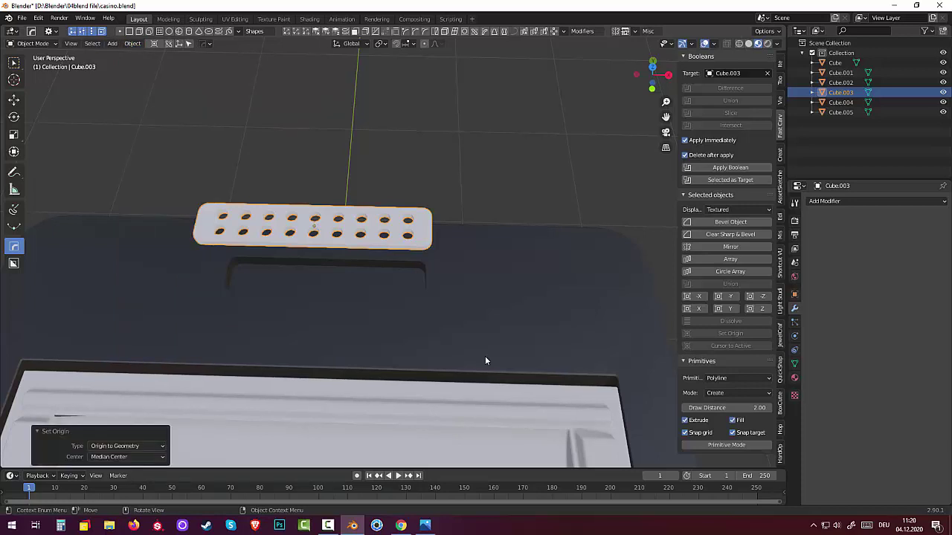
# Scale the plate to 0.976 and lower it 0.634 m along Z.
pyautogui.press('s')
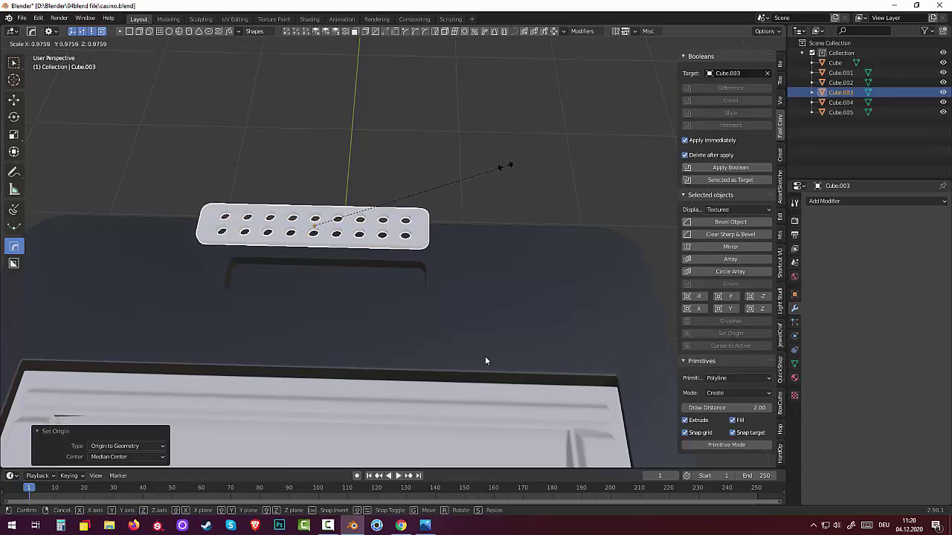
pyautogui.click(486, 361)
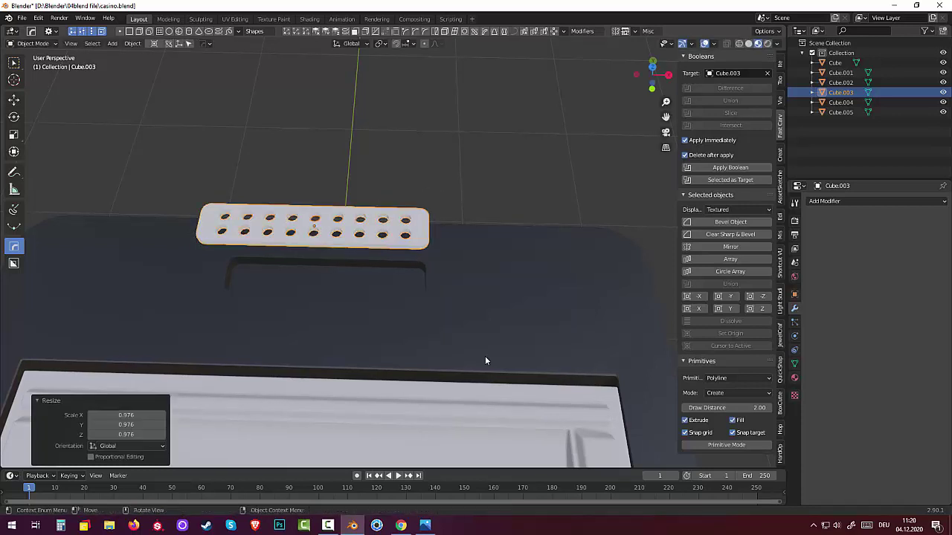
pyautogui.press('g')
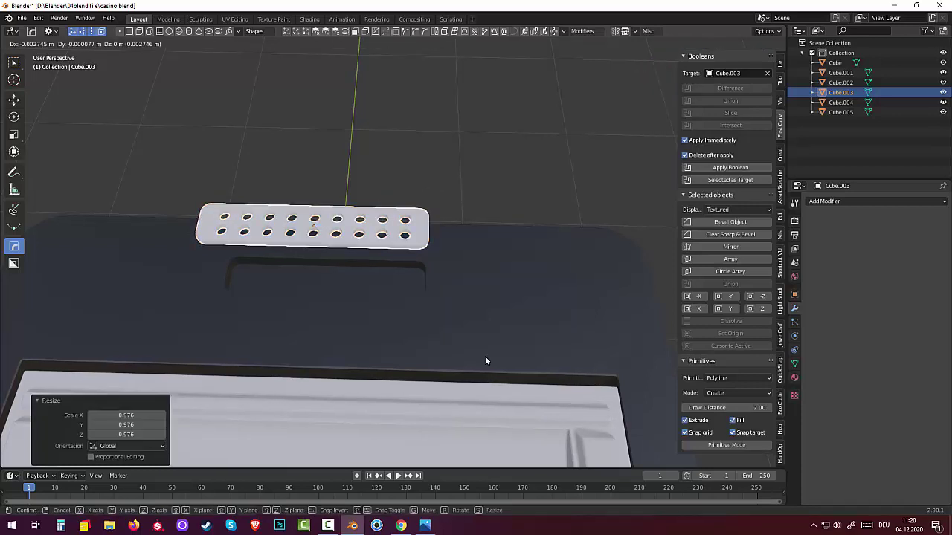
pyautogui.press('z')
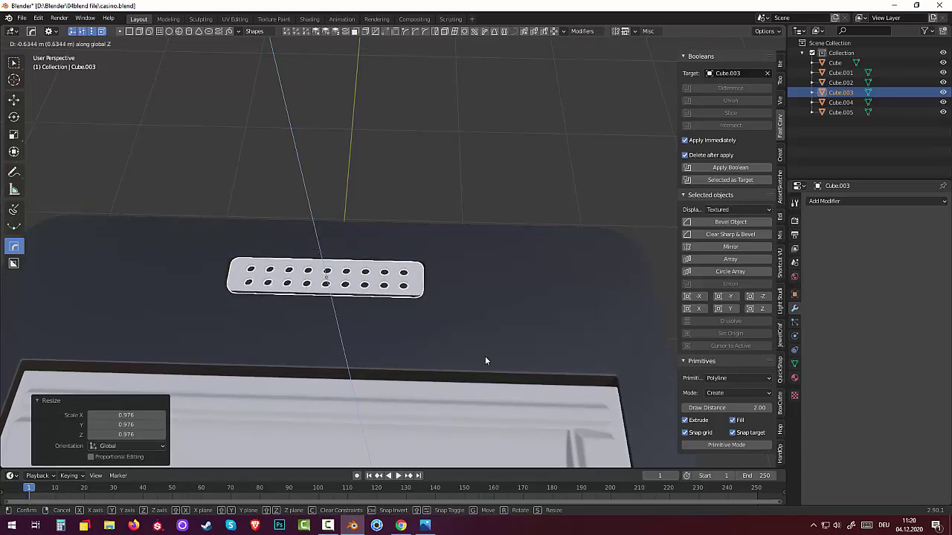
pyautogui.click(485, 360)
pyautogui.moveTo(485, 360); pyautogui.dragTo(485, 361, button='middle')
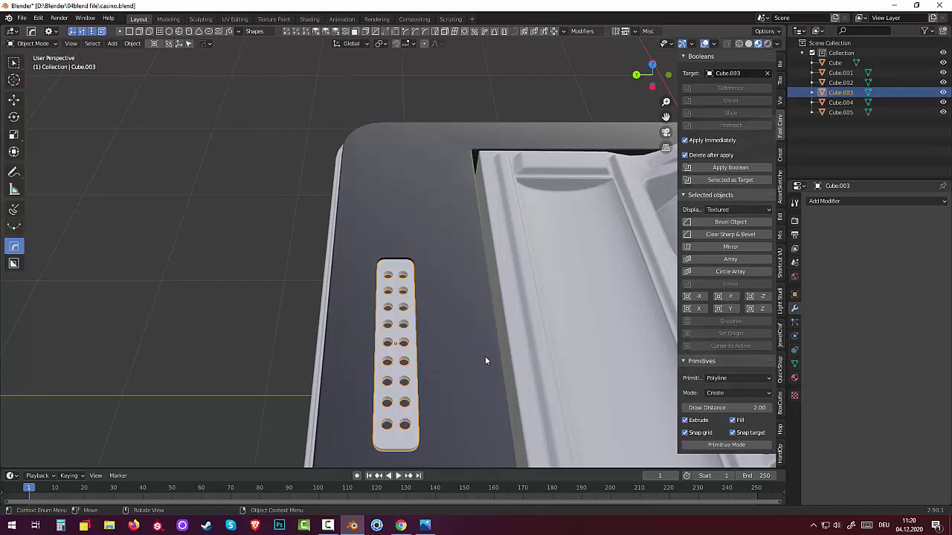
# Add a HardOps bevel (3 segments, 30° limit) to Cube.003, then select the cabinet Cube.
pyautogui.press('q')
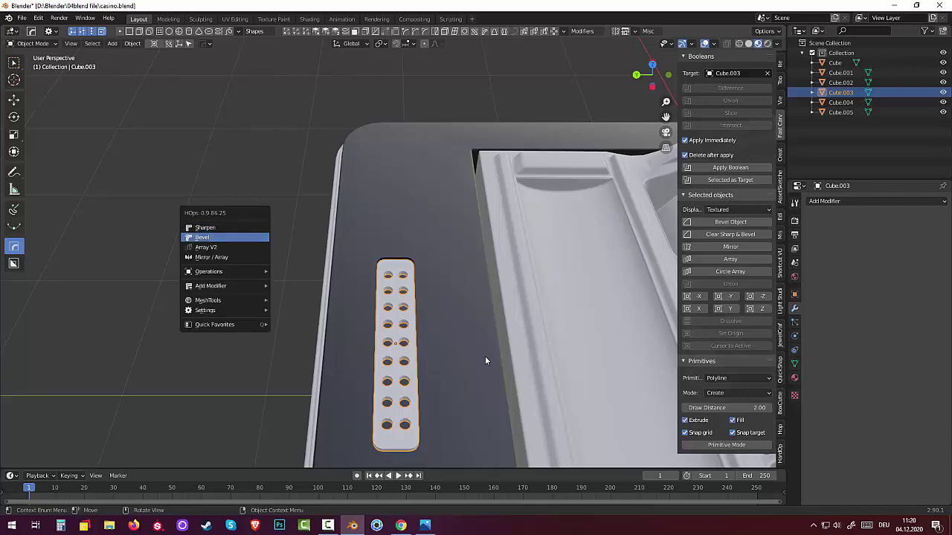
pyautogui.press('Return')
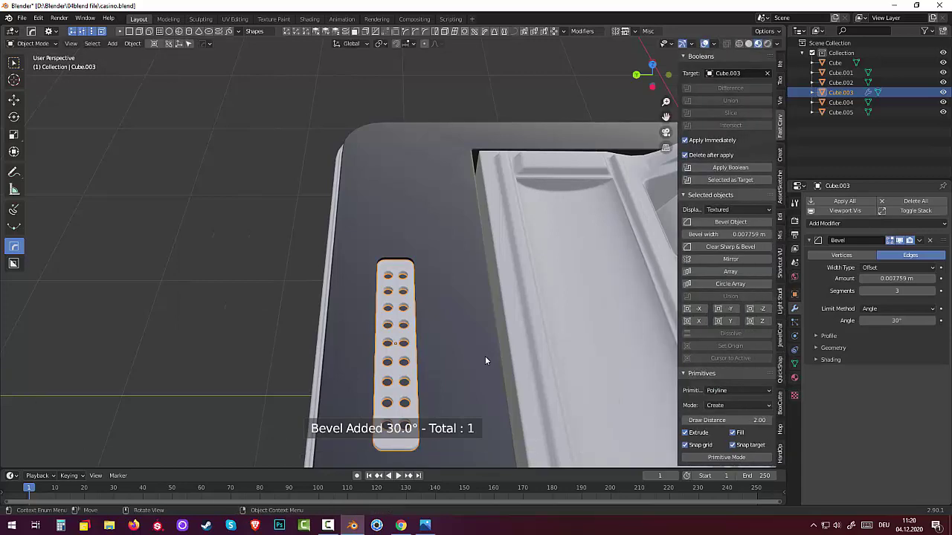
pyautogui.hotkey('alt', 'a')
pyautogui.moveTo(484, 361); pyautogui.dragTo(485, 361, button='middle')
pyautogui.click(485, 360)
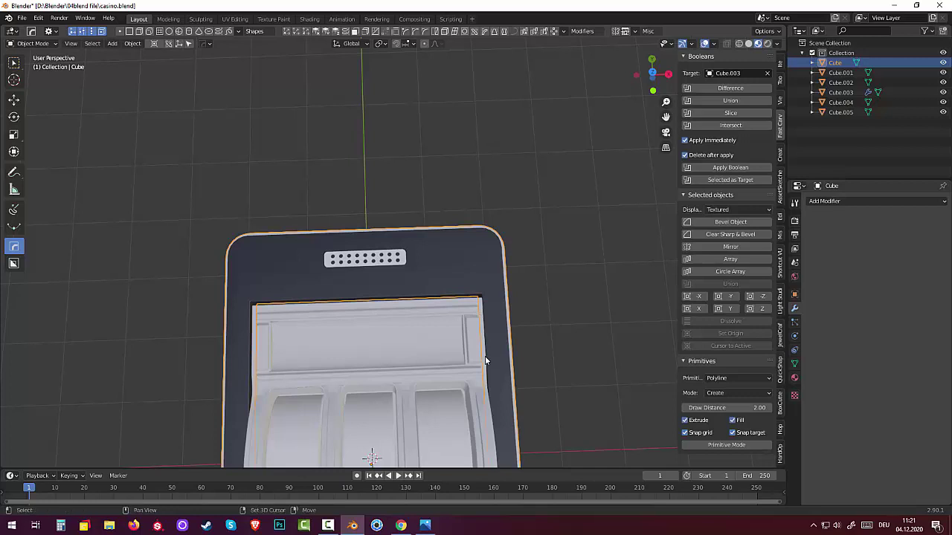
# Deselect the cabinet and add a new cylinder mesh.
pyautogui.hotkey('shift', 'a')
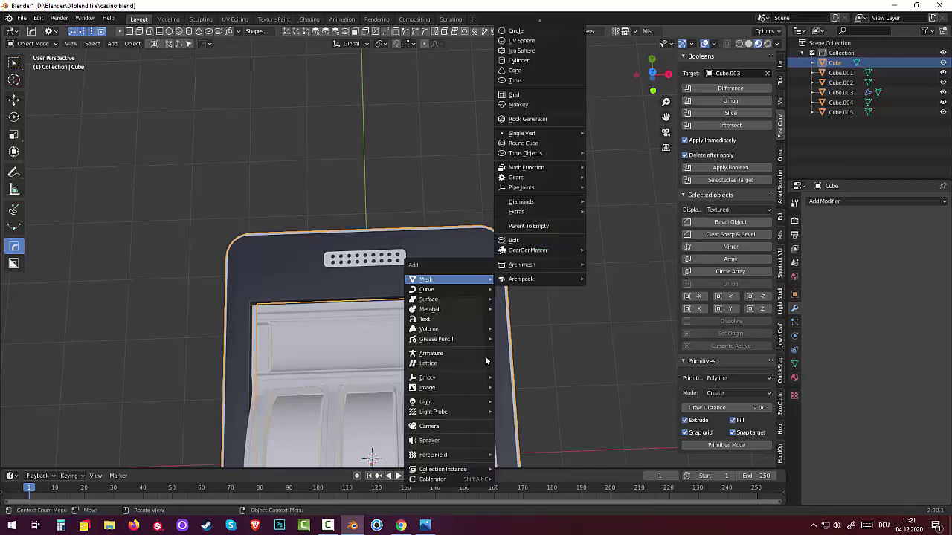
pyautogui.press('Escape')
pyautogui.hotkey('alt', 'a')
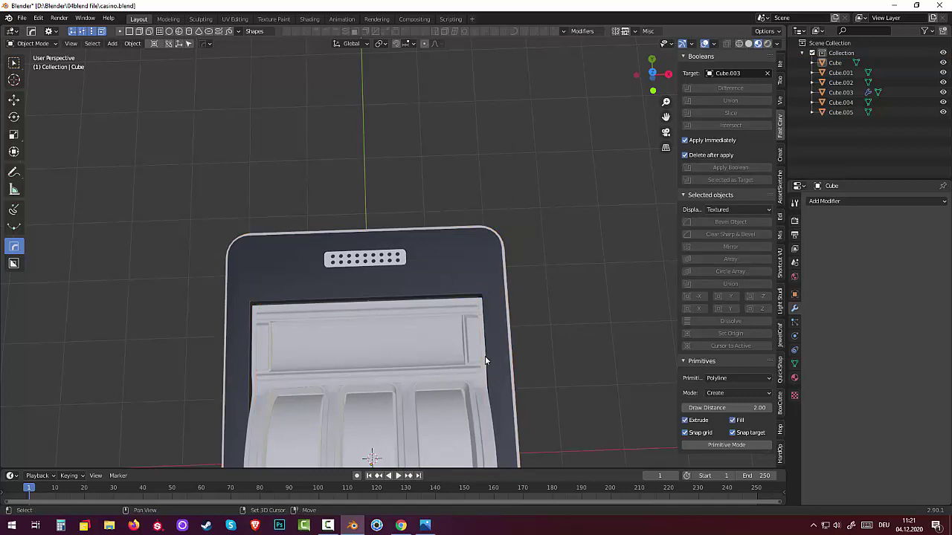
pyautogui.hotkey('shift', 'a')
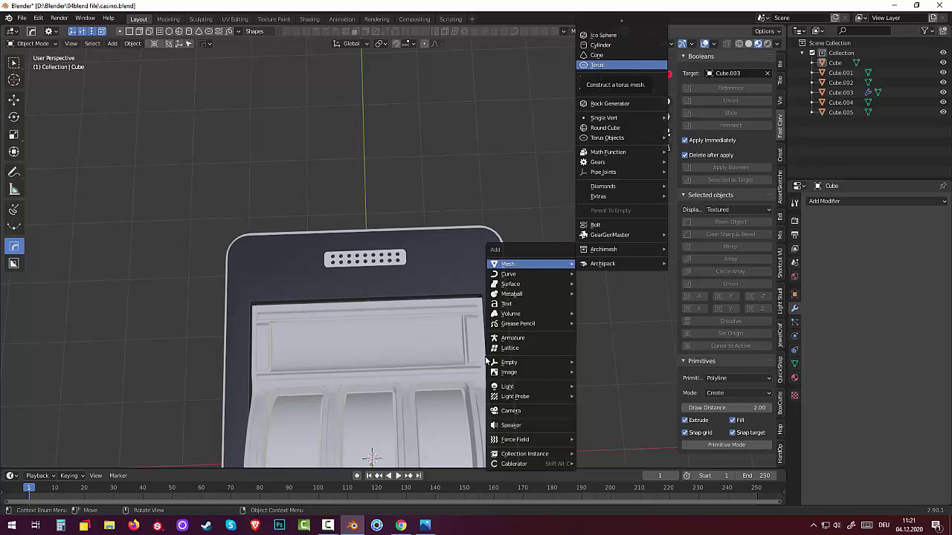
pyautogui.press('Up')
pyautogui.press('Up')
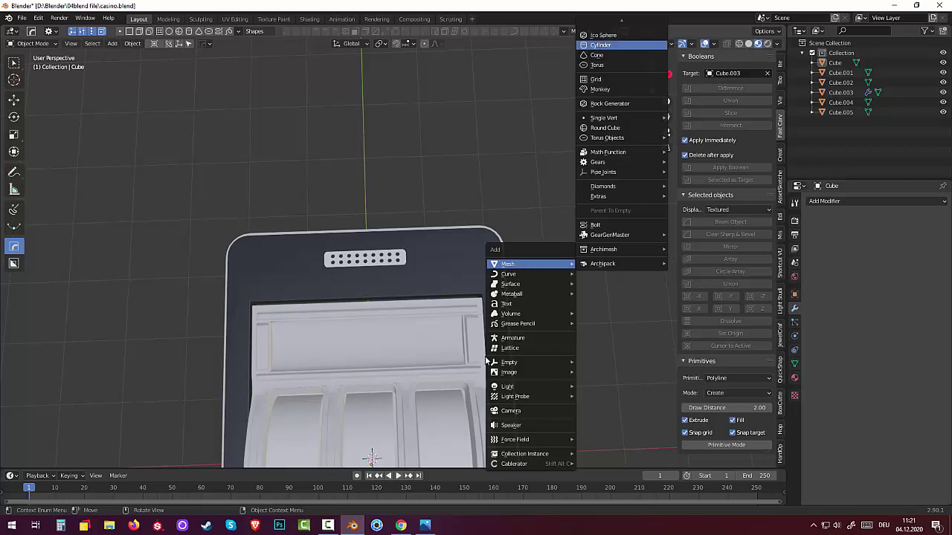
pyautogui.press('Return')
pyautogui.scroll(-3, 485, 360)
pyautogui.scroll(-2, 484, 361)
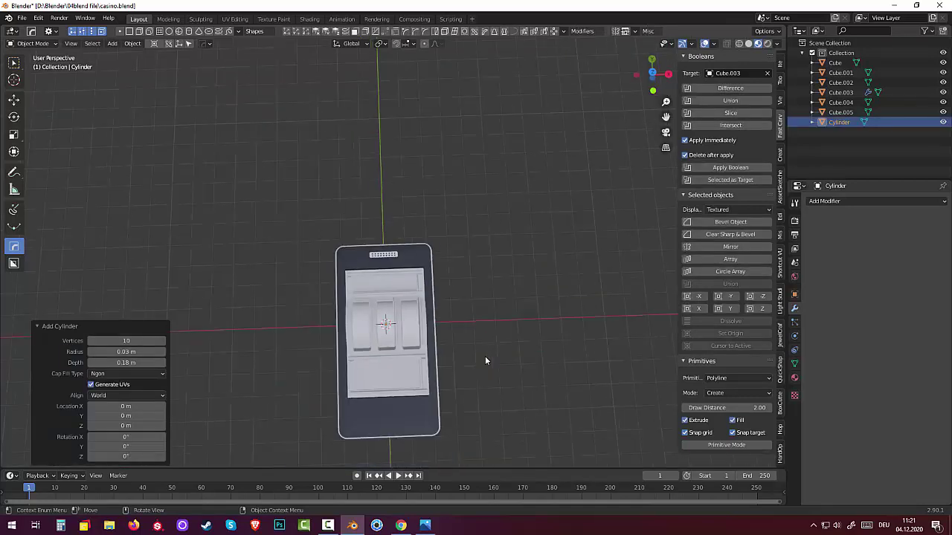
pyautogui.scroll(-2, 485, 361)
pyautogui.moveTo(485, 361); pyautogui.dragTo(484, 360, button='middle')
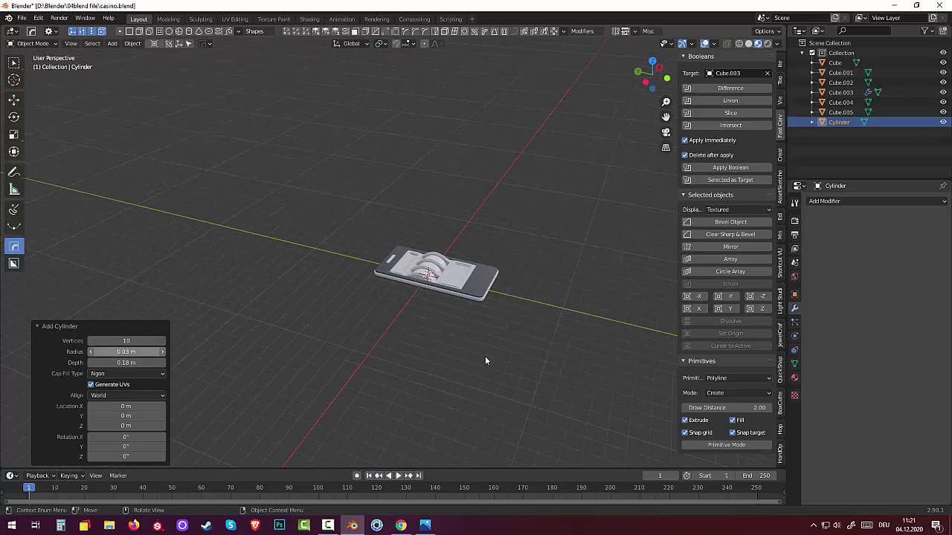
# Adjust the cylinder's radius and place it at X 1.29, Y 3, Z 1.02 m.
pyautogui.doubleClick(126, 352)
pyautogui.write('0.05')
pyautogui.press('Return')
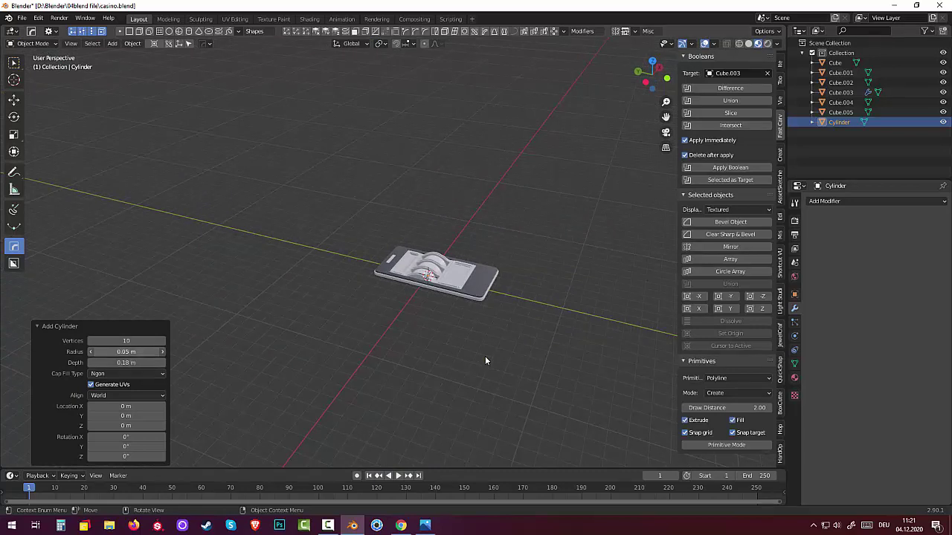
pyautogui.moveTo(126, 352); pyautogui.dragTo(152, 351)
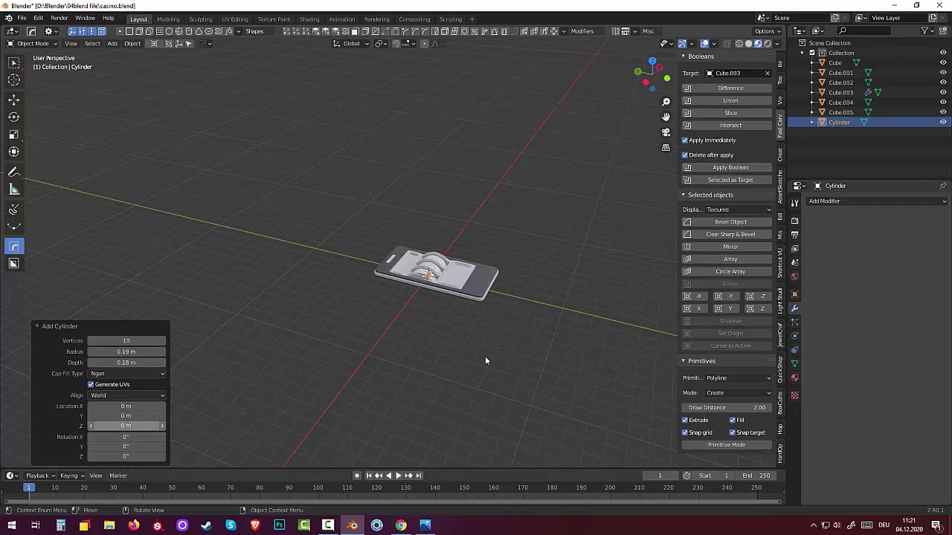
pyautogui.moveTo(126, 425); pyautogui.dragTo(152, 425)
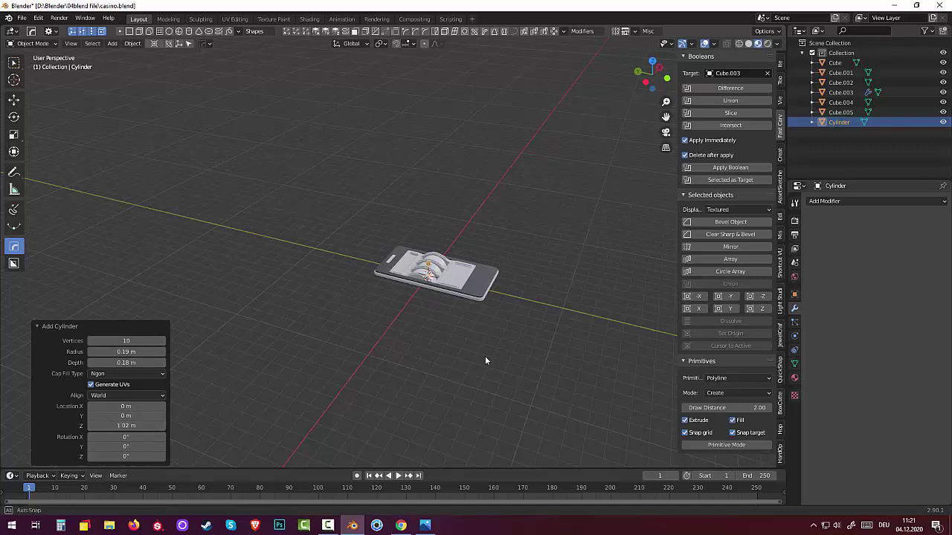
pyautogui.moveTo(486, 361); pyautogui.dragTo(485, 361, button='middle')
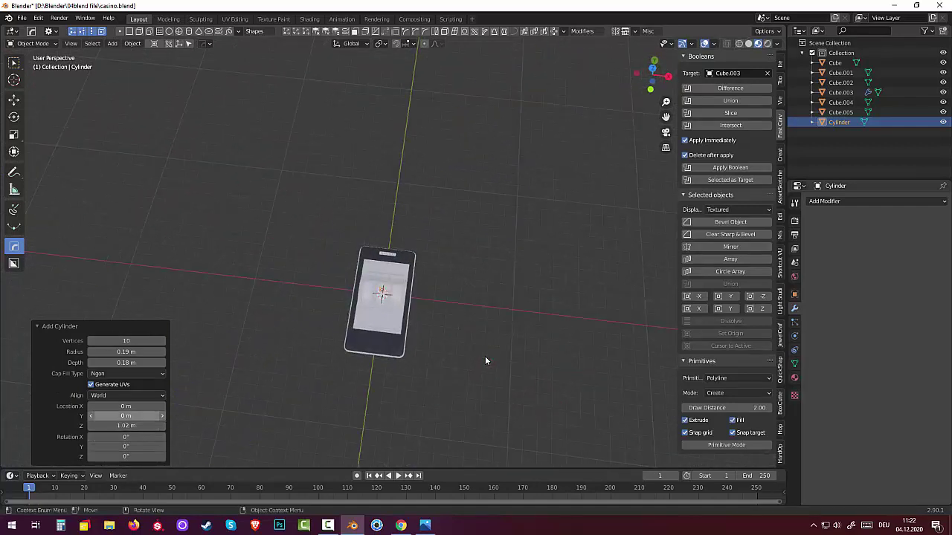
pyautogui.press('Return')
pyautogui.write('3')
pyautogui.press('Return')
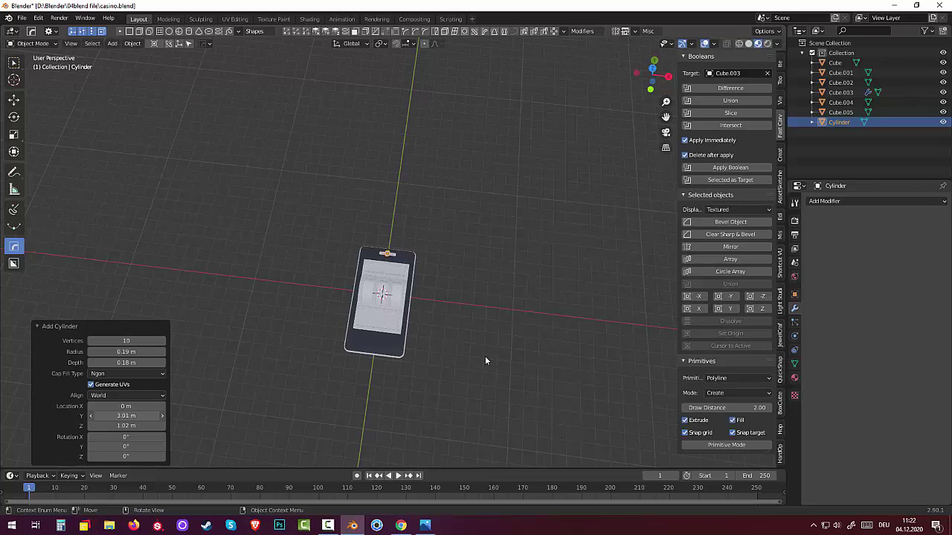
pyautogui.moveTo(125, 406); pyautogui.dragTo(149, 406)
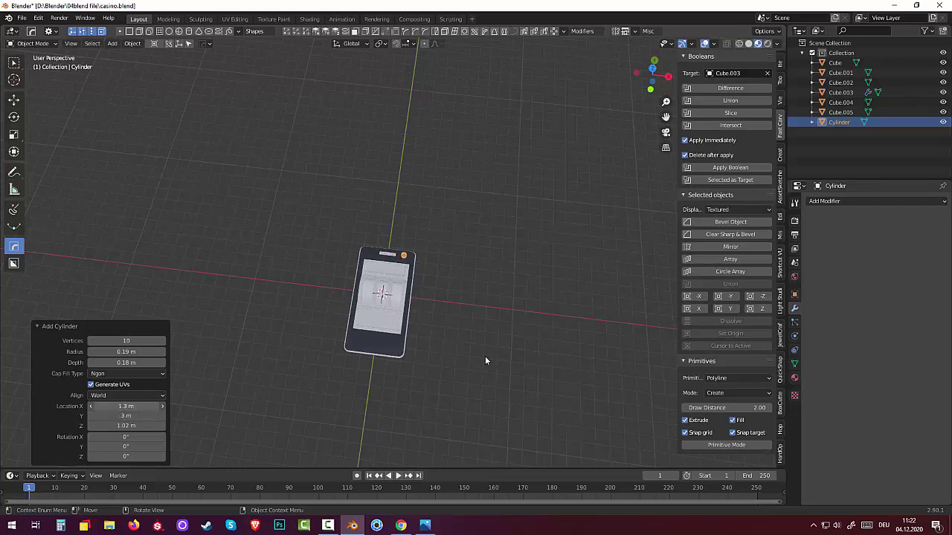
pyautogui.moveTo(148, 406); pyautogui.dragTo(152, 406)
# Give the cylinder 32 vertices and reduce its radius to 0.17 m.
pyautogui.moveTo(485, 360)
pyautogui.mouseDown(button='middle')
pyautogui.moveTo(520, 349)
pyautogui.moveTo(486, 359)
pyautogui.mouseUp(button='middle')
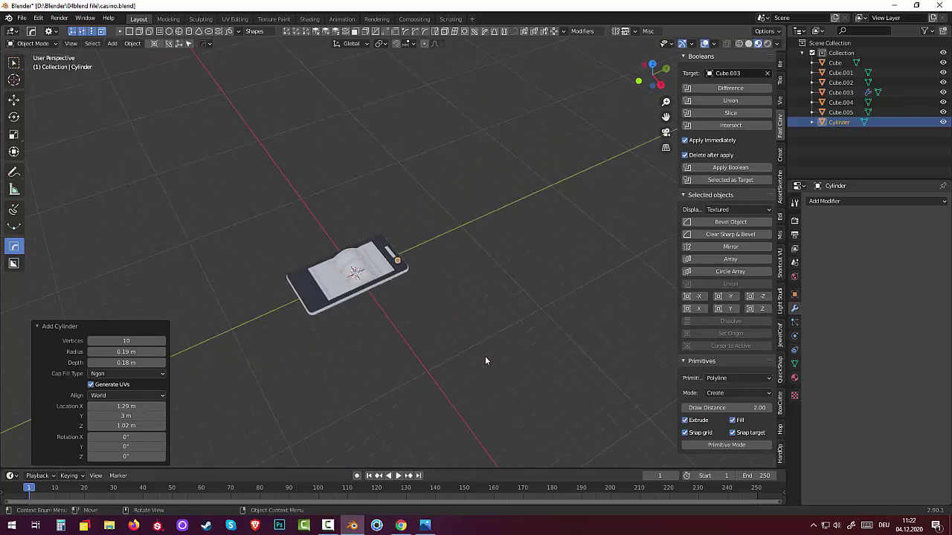
pyautogui.scroll(2, 485, 361)
pyautogui.scroll(2, 484, 360)
pyautogui.scroll(3, 484, 360)
pyautogui.scroll(2, 485, 360)
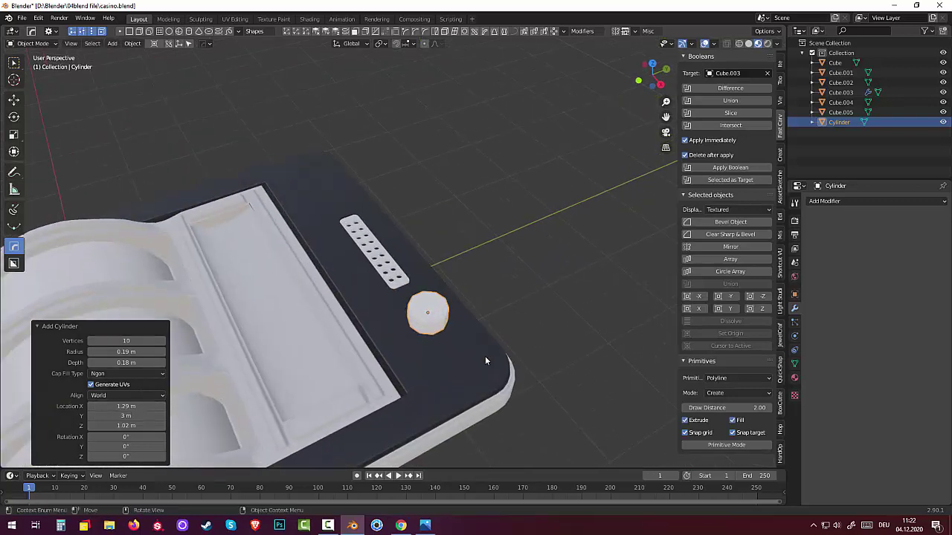
pyautogui.moveTo(126, 340)
pyautogui.mouseDown()
pyautogui.moveTo(104, 341)
pyautogui.moveTo(149, 341)
pyautogui.moveTo(129, 341)
pyautogui.mouseUp()
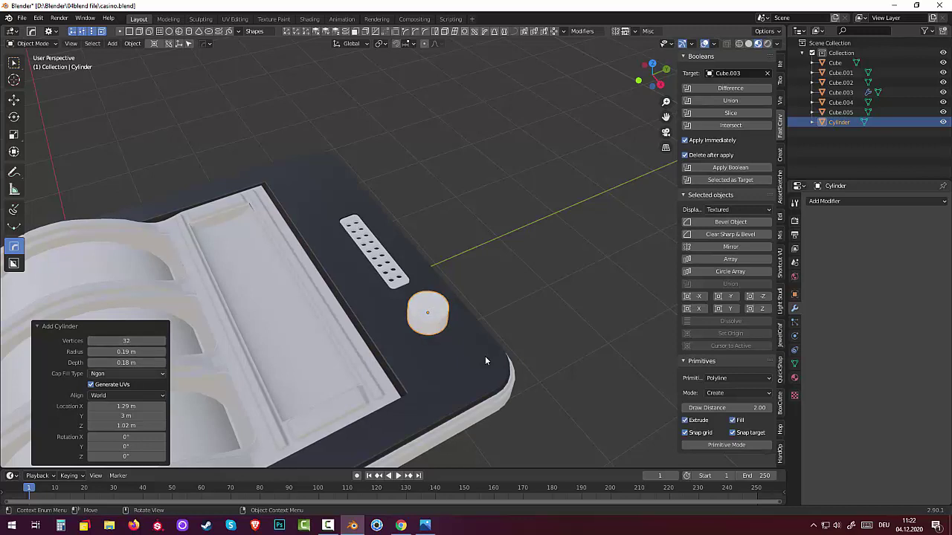
pyautogui.moveTo(486, 361); pyautogui.dragTo(486, 361, button='middle')
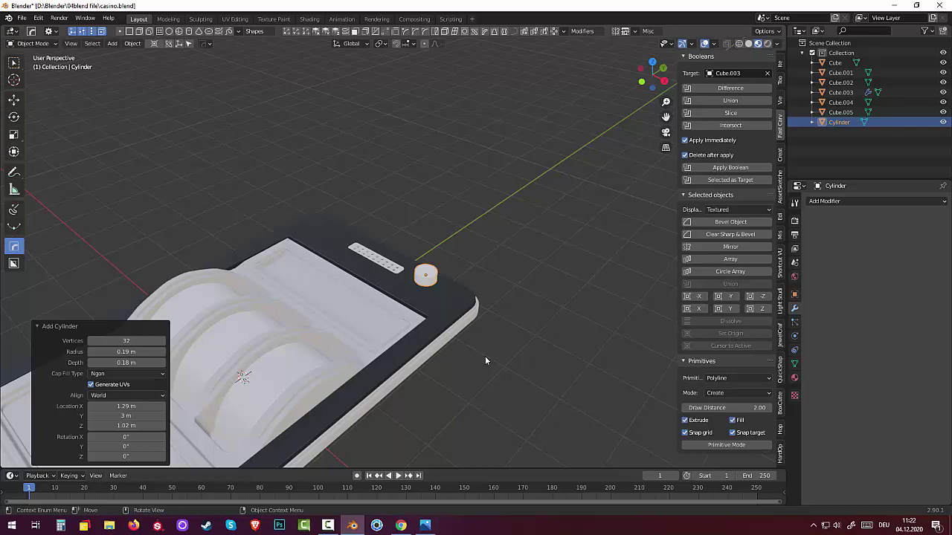
pyautogui.moveTo(485, 361); pyautogui.dragTo(485, 361, button='middle')
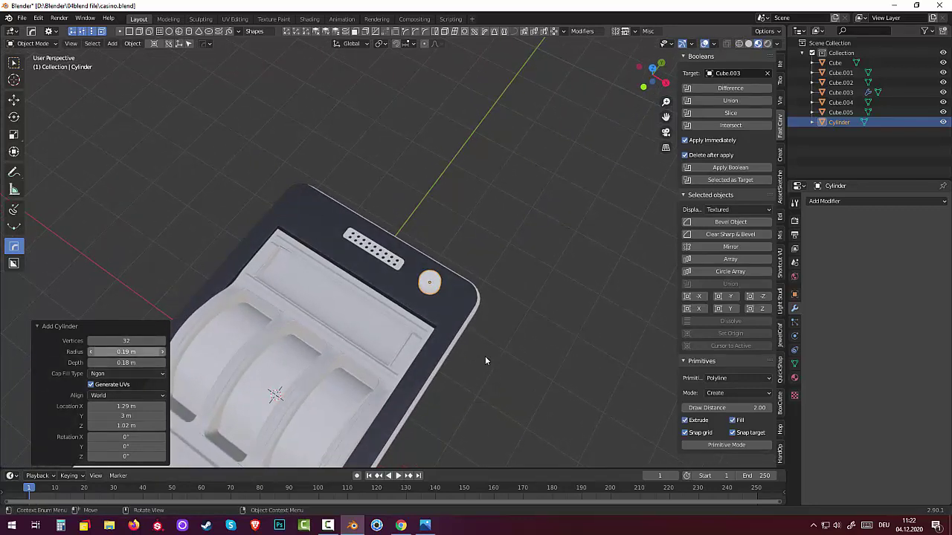
pyautogui.moveTo(127, 351); pyautogui.dragTo(111, 351)
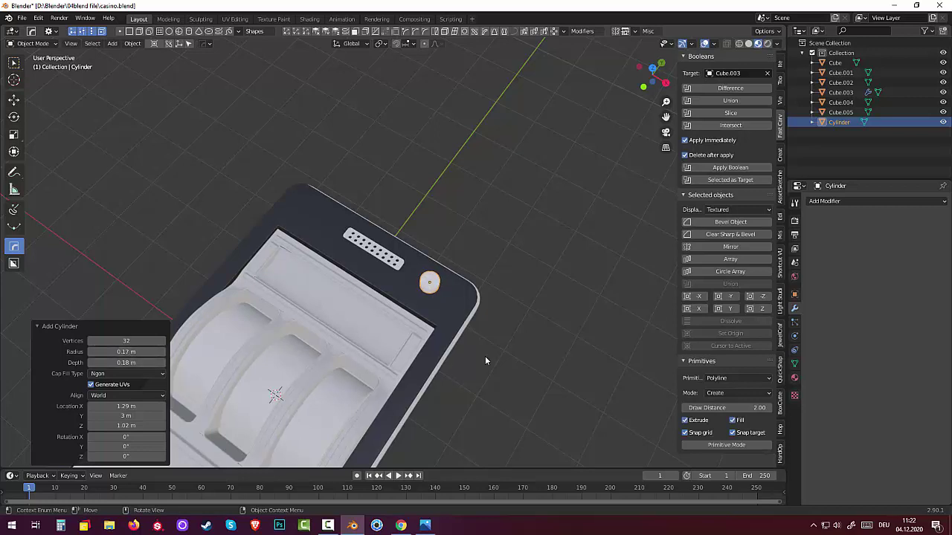
pyautogui.moveTo(485, 361); pyautogui.dragTo(485, 361, button='middle')
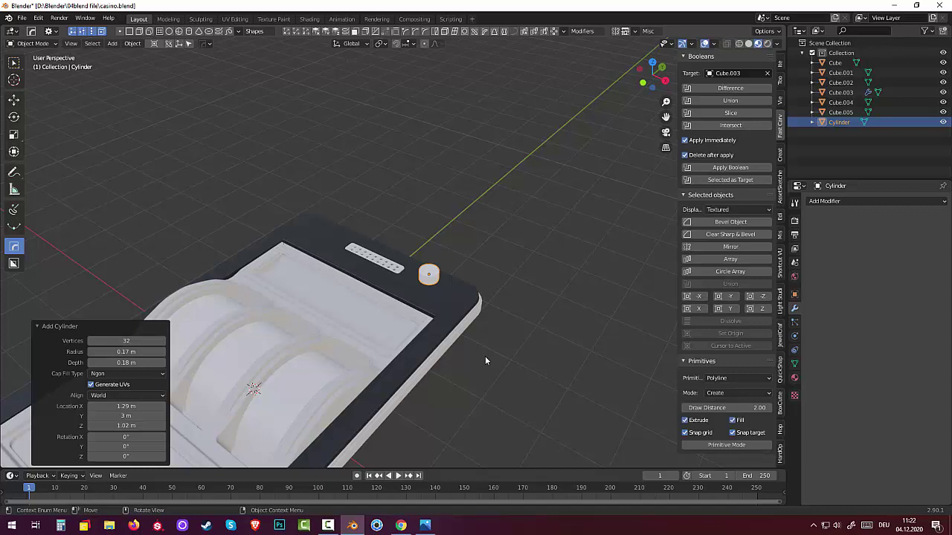
# Duplicate the cylinder in place and shrink the copy slightly.
pyautogui.hotkey('shift', 'd')
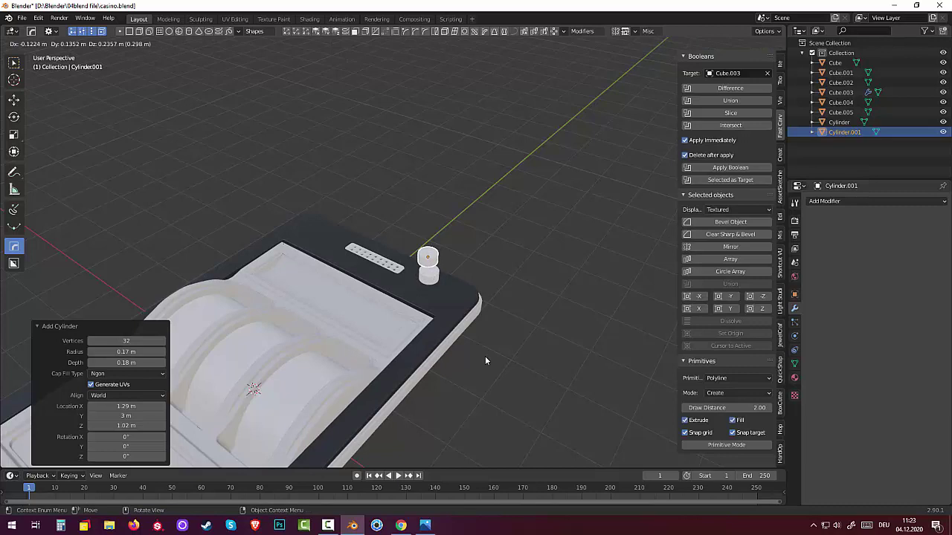
pyautogui.press('Escape')
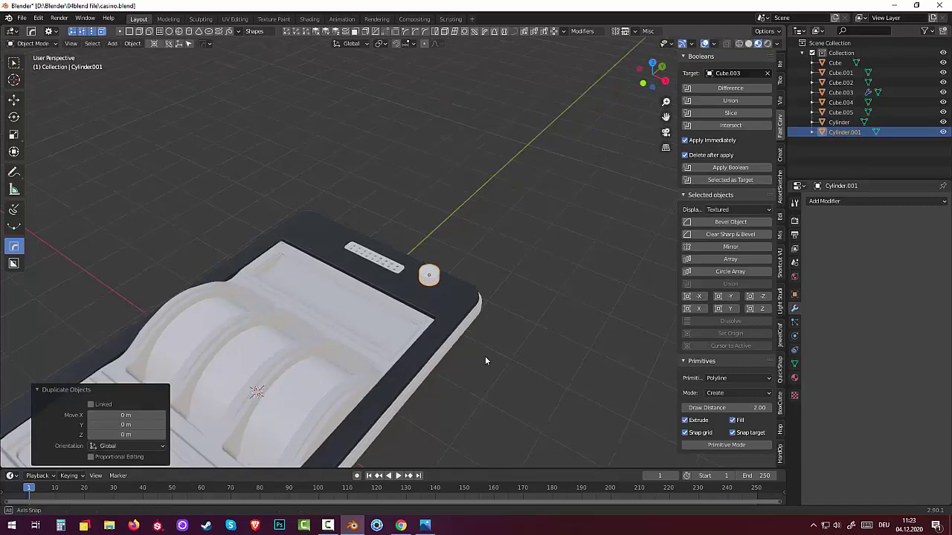
pyautogui.moveTo(484, 361); pyautogui.dragTo(485, 360, button='middle')
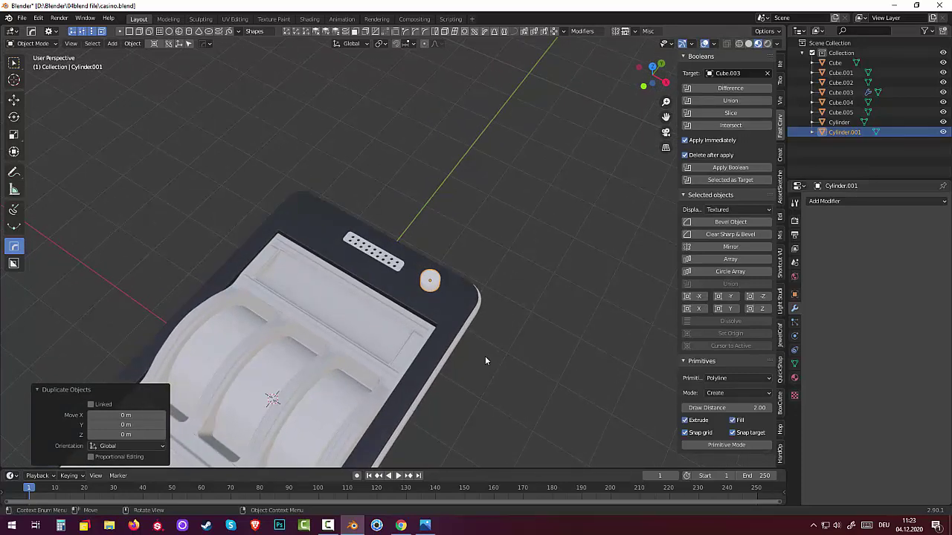
pyautogui.press('s')
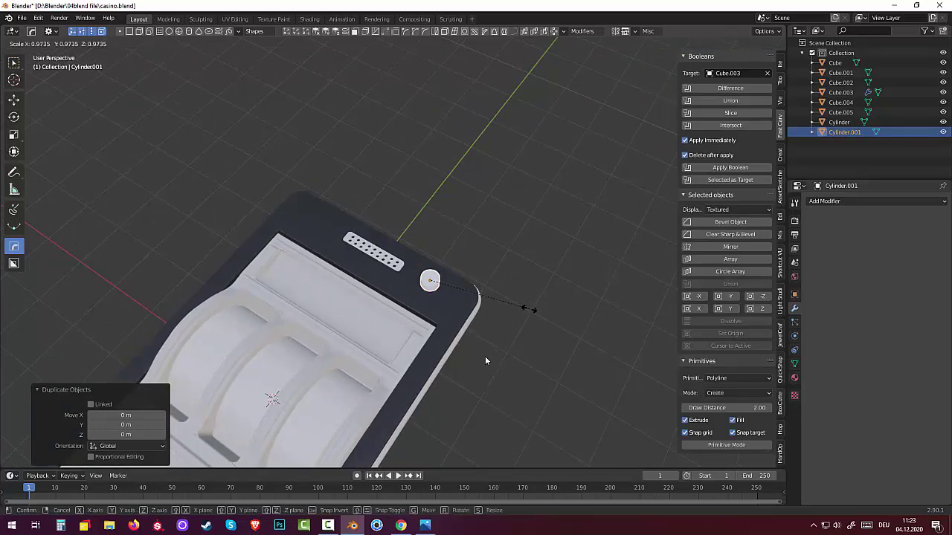
pyautogui.click(485, 361)
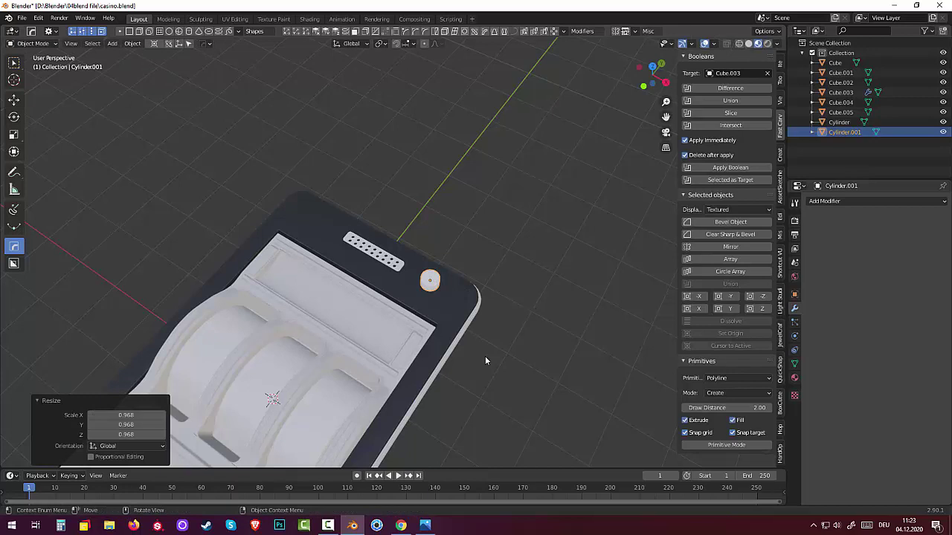
# Lower the original cutter cylinder 0.316 m along Z into the cabinet top.
pyautogui.keyDown('shift'); pyautogui.click(485, 360); pyautogui.keyUp('shift')
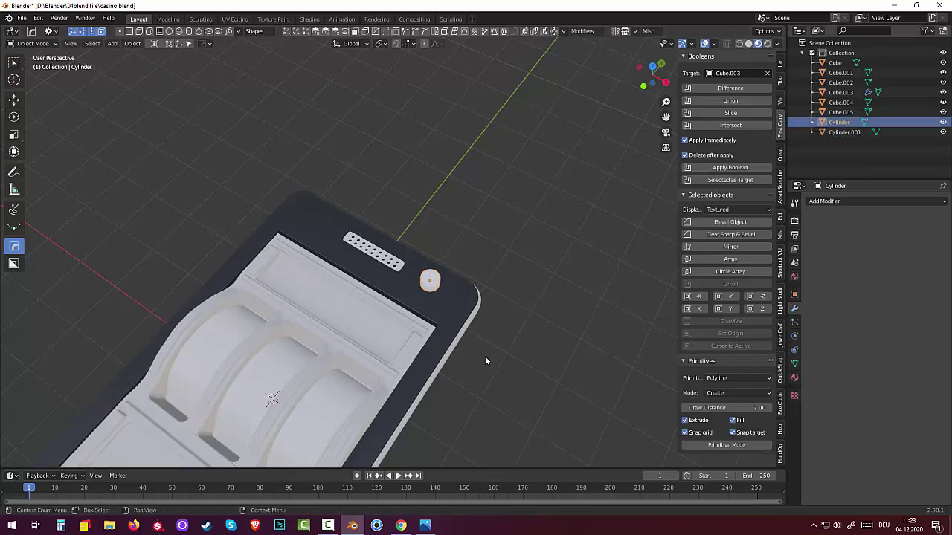
pyautogui.moveTo(485, 361); pyautogui.dragTo(485, 360, button='middle')
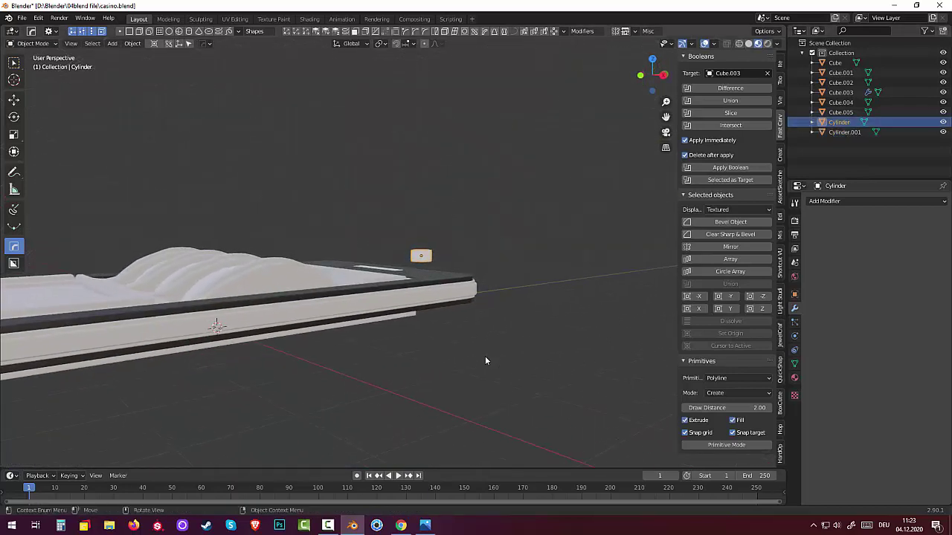
pyautogui.press('g')
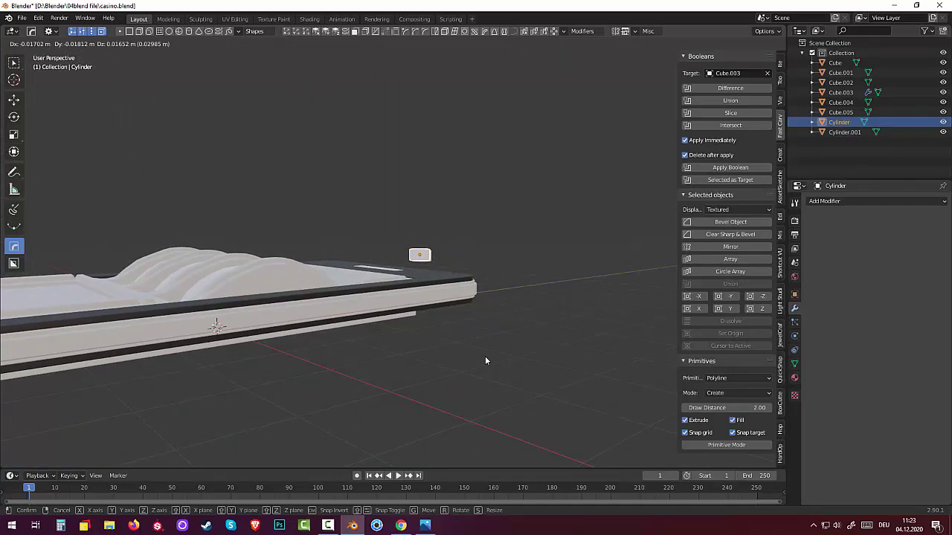
pyautogui.press('z')
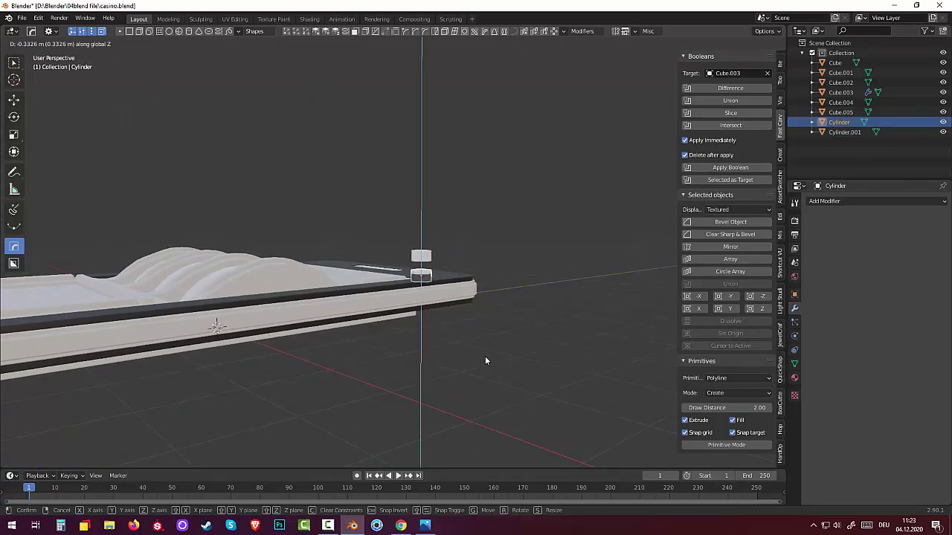
pyautogui.click(485, 361)
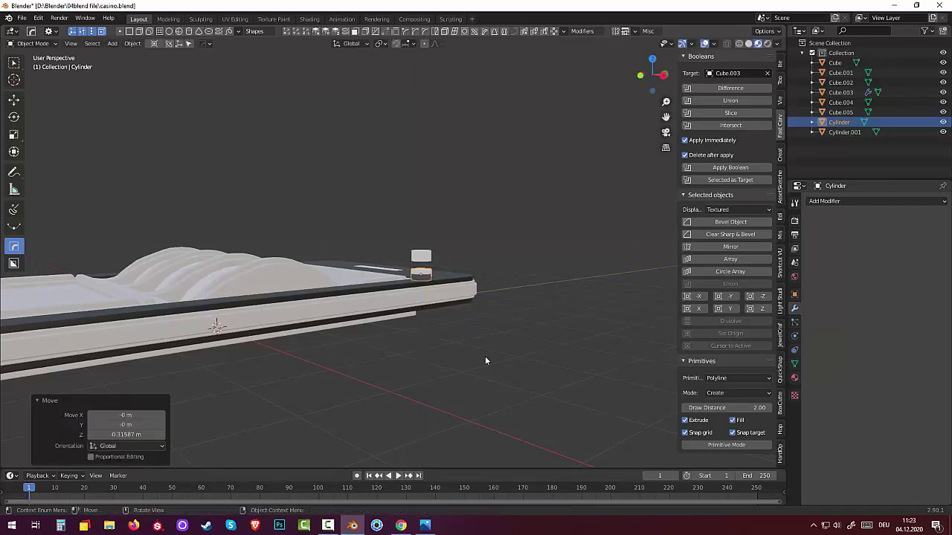
pyautogui.moveTo(485, 361); pyautogui.dragTo(485, 361, button='middle')
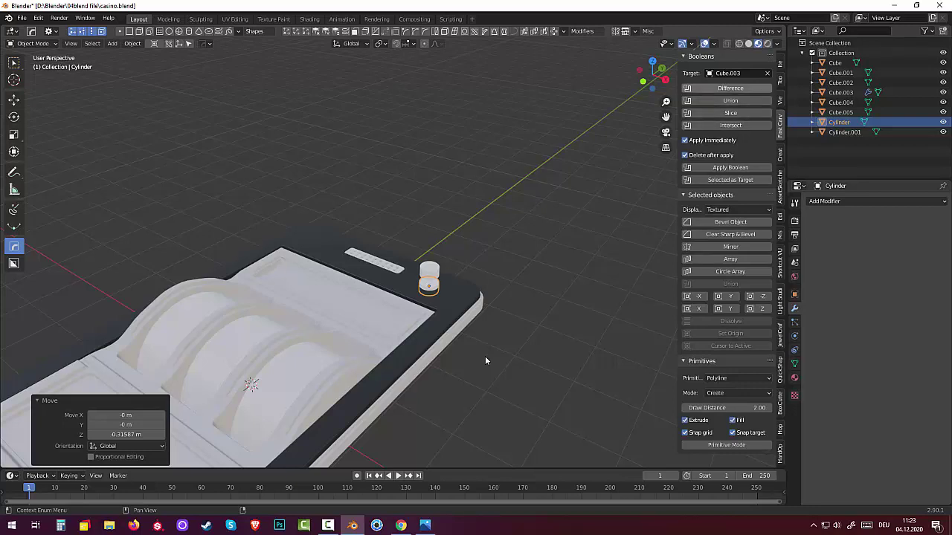
# Set the cabinet Cube as Boolean target and apply Difference with the cylinder.
pyautogui.hotkey('ctrl', 'z')
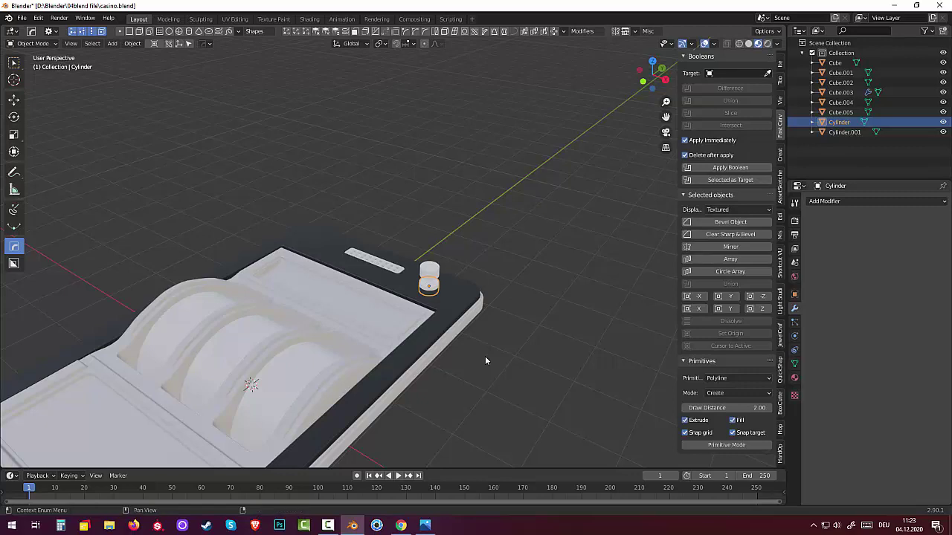
pyautogui.keyDown('shift'); pyautogui.click(485, 361); pyautogui.keyUp('shift')
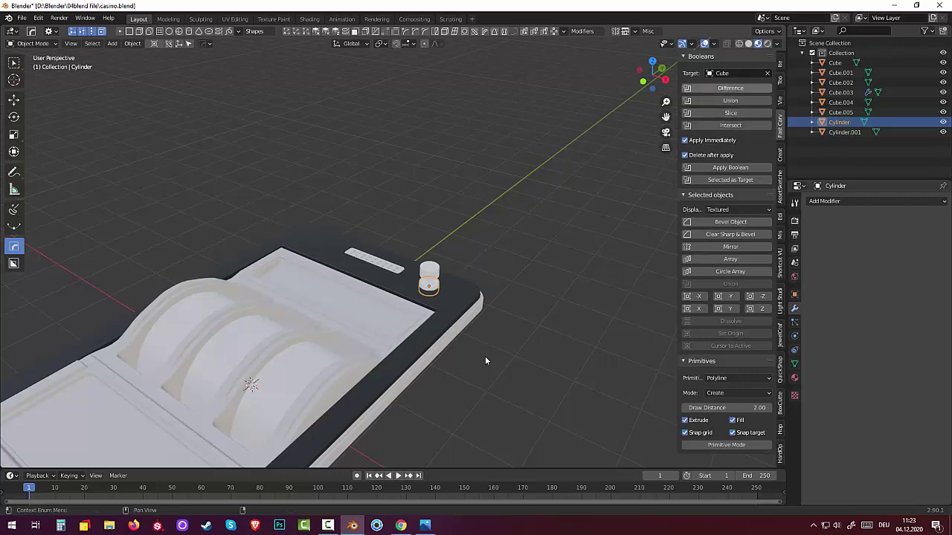
pyautogui.moveTo(485, 361); pyautogui.dragTo(484, 361, button='middle')
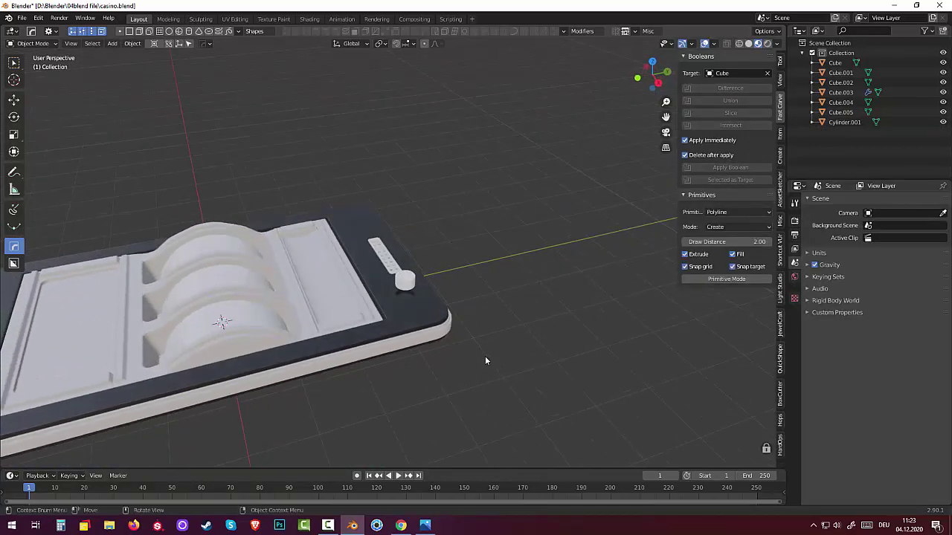
pyautogui.scroll(3, 485, 361)
pyautogui.scroll(3, 485, 360)
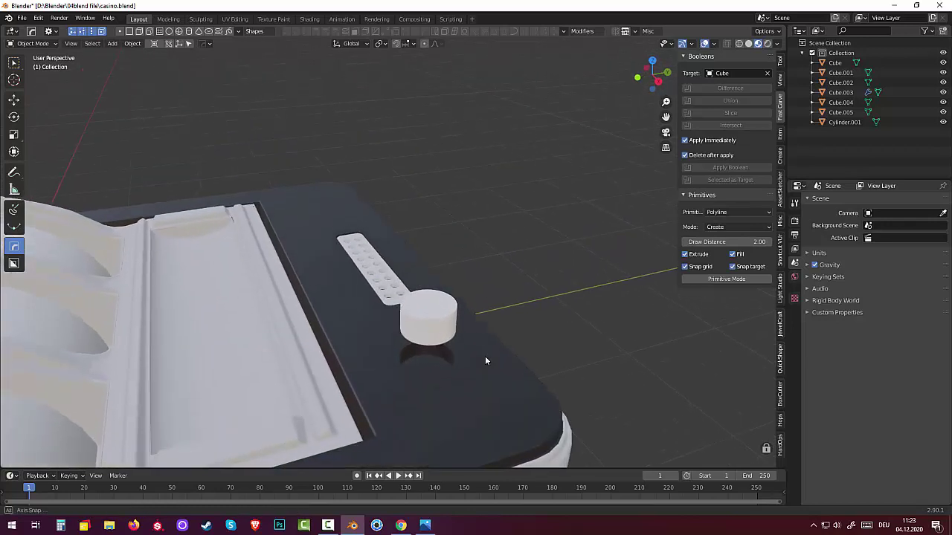
# Select the knob Cylinder.001 and lower it straight down along Z.
pyautogui.hotkey('ctrl', 'z')
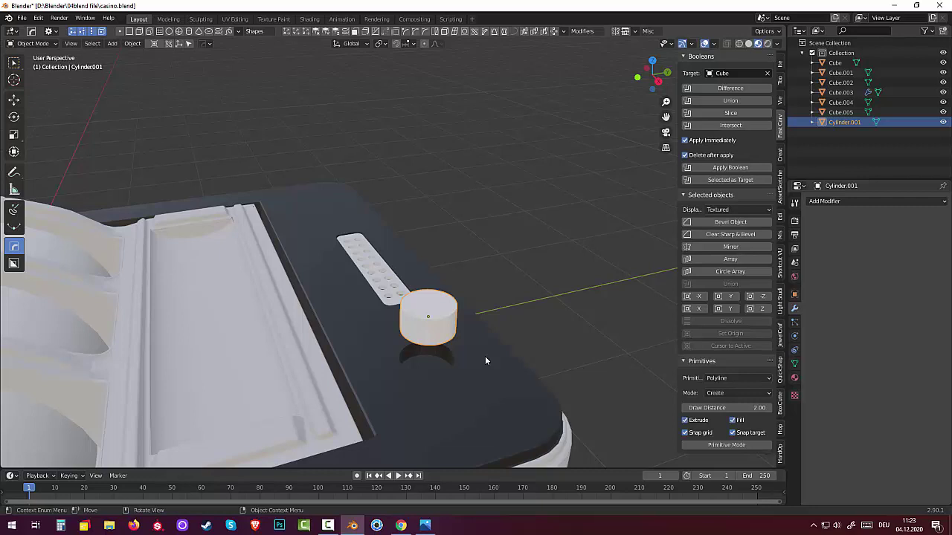
pyautogui.press('g')
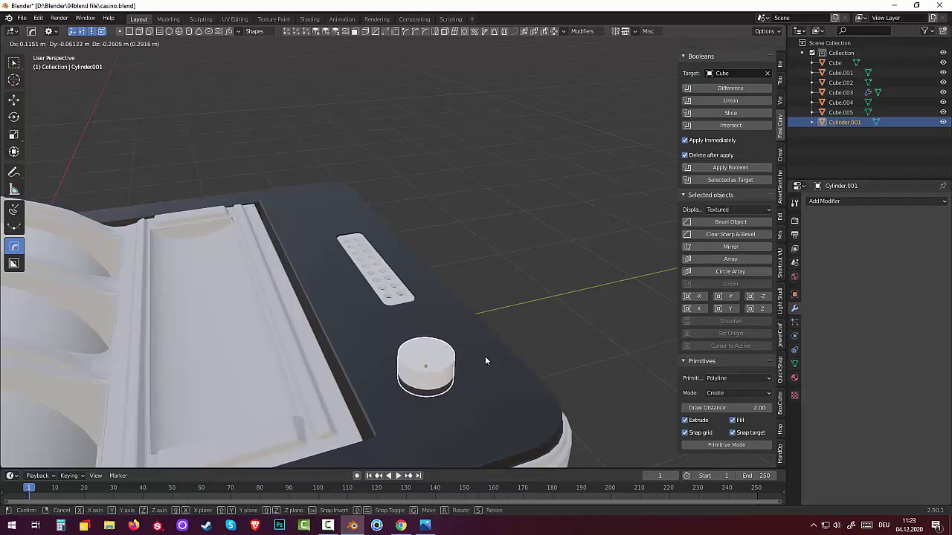
pyautogui.press('z')
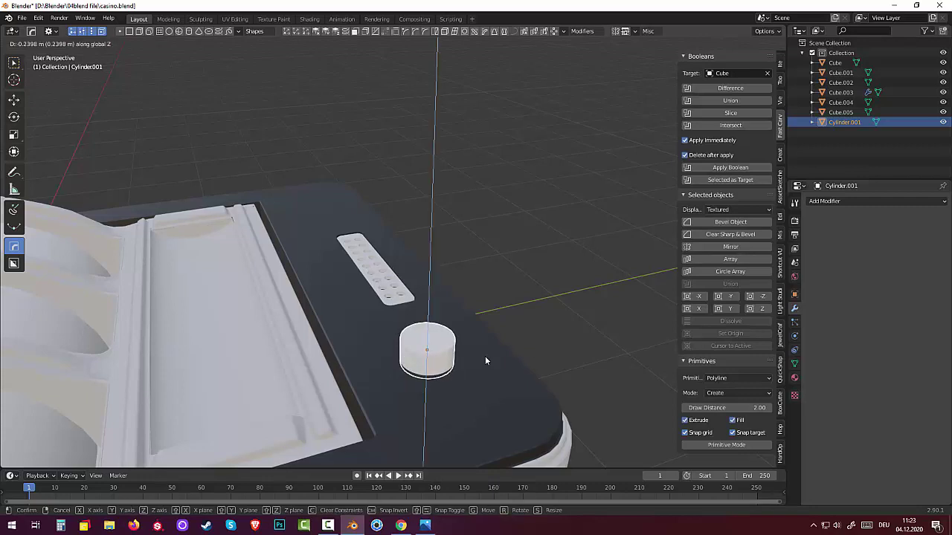
pyautogui.click(485, 360)
pyautogui.moveTo(485, 361); pyautogui.dragTo(485, 360, button='middle')
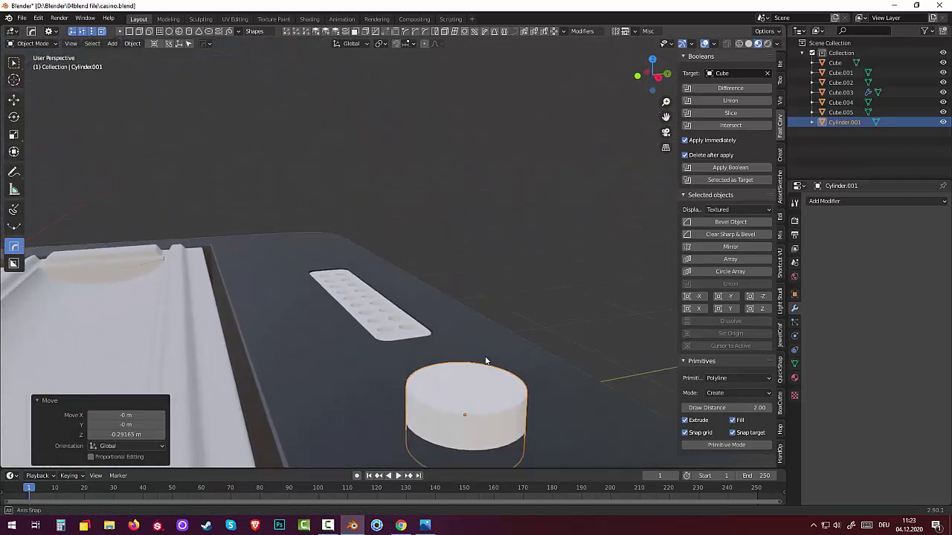
# Scale the knob to 0.981, then flatten its height to 0.198 into a thin disc.
pyautogui.press('s')
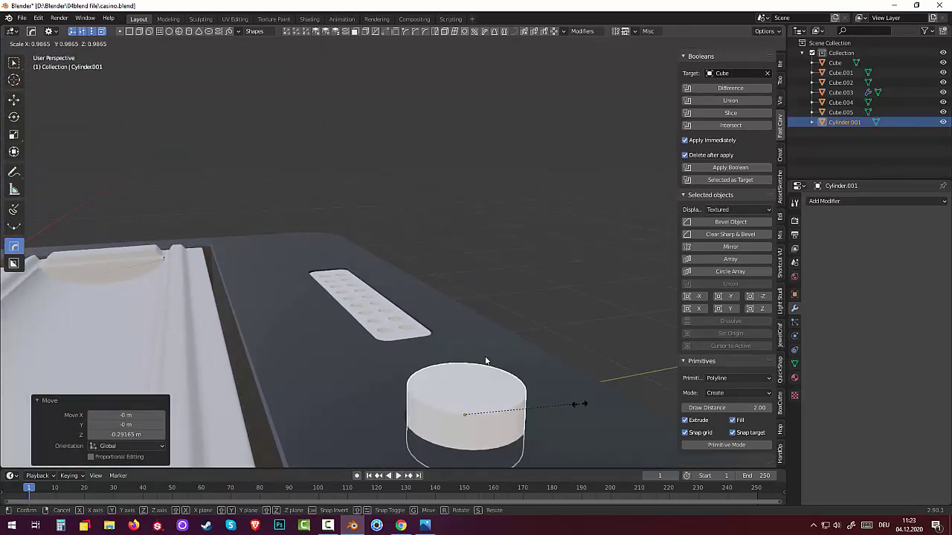
pyautogui.click(485, 360)
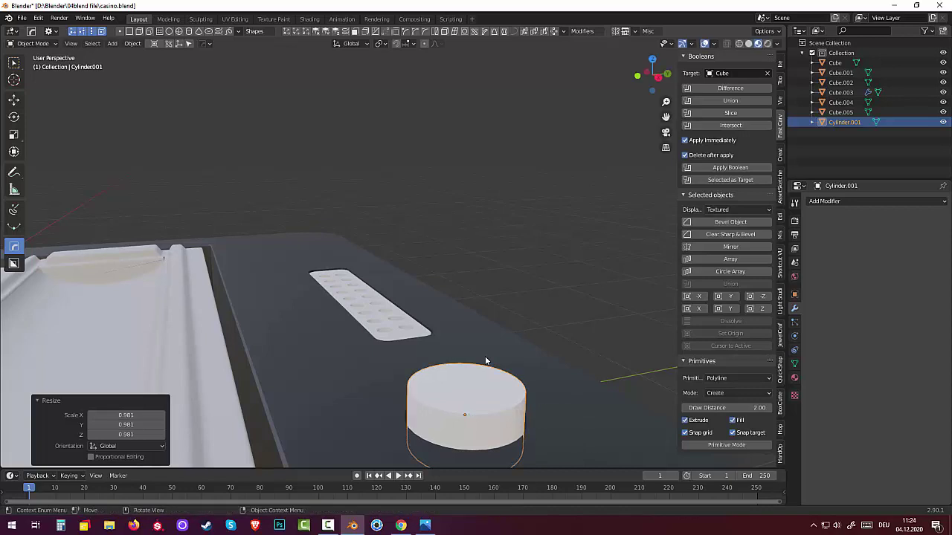
pyautogui.press('s')
pyautogui.press('z')
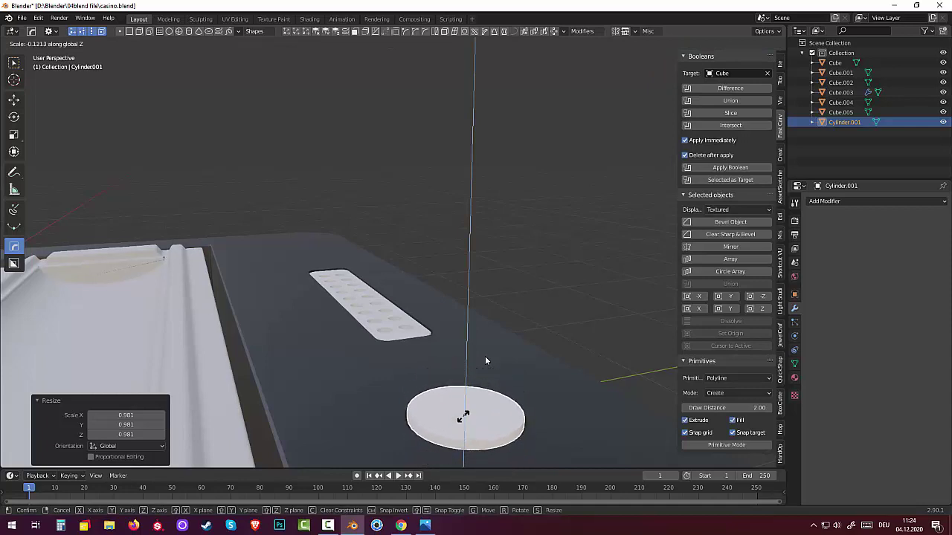
pyautogui.click(485, 360)
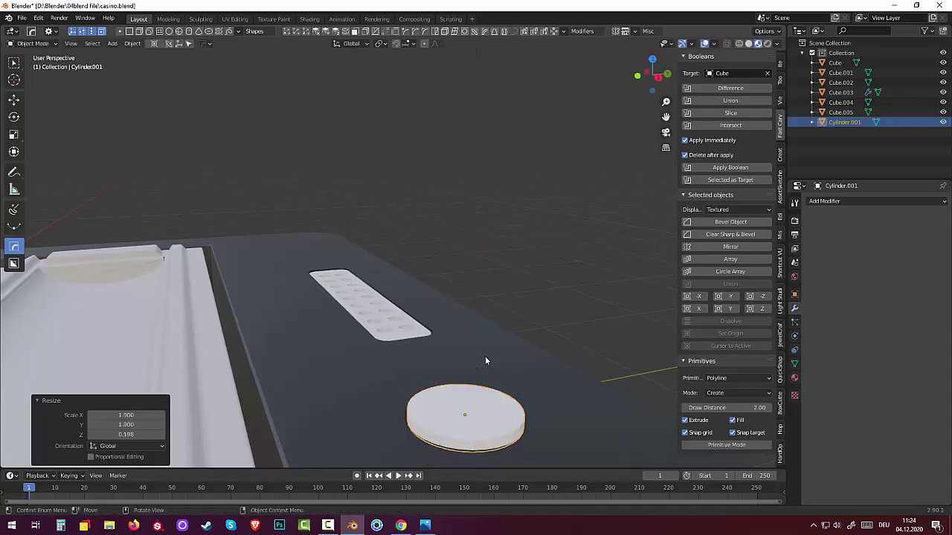
pyautogui.moveTo(485, 360); pyautogui.dragTo(485, 360, button='middle')
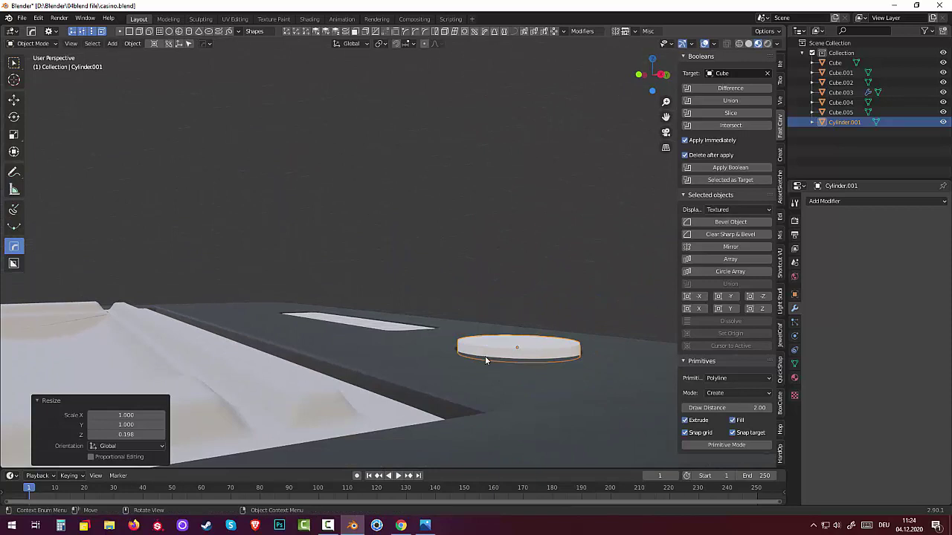
# Sink the disc slightly into the round hole on the cabinet top and check the fit in wireframe.
pyautogui.press('g')
pyautogui.press('z')
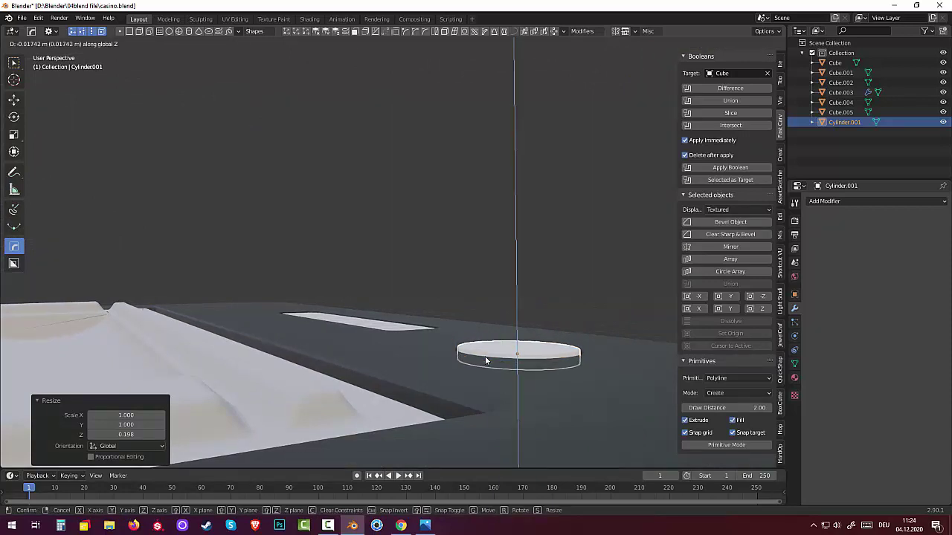
pyautogui.click(485, 361)
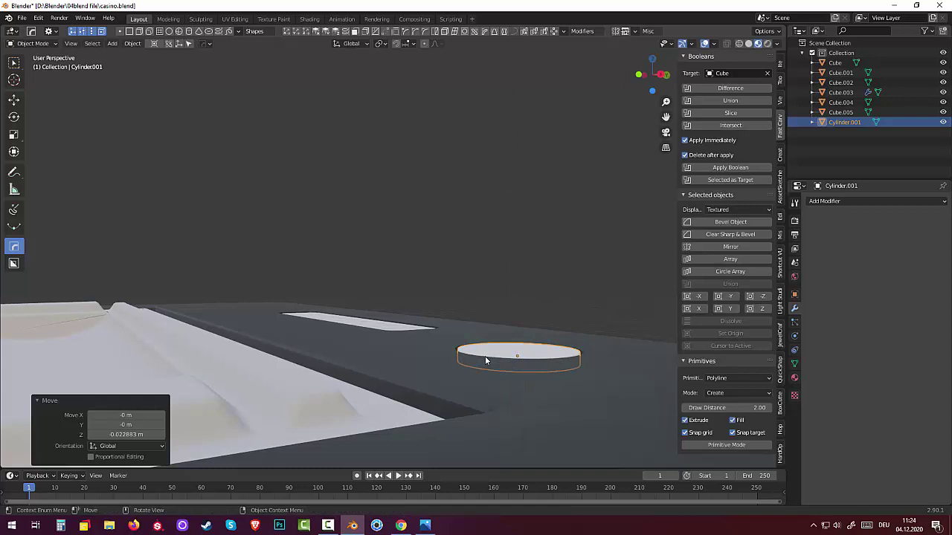
pyautogui.hotkey('shift', 'z')
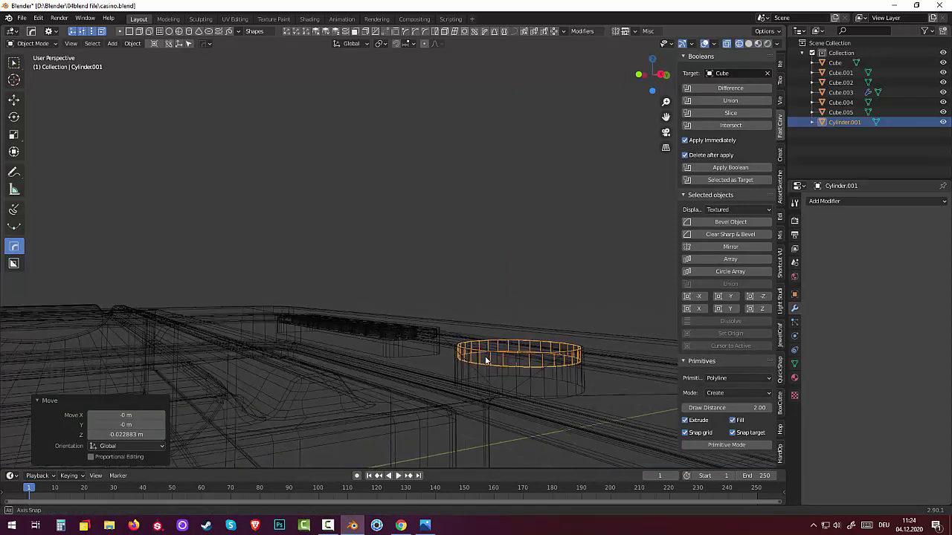
pyautogui.press('KP_8')
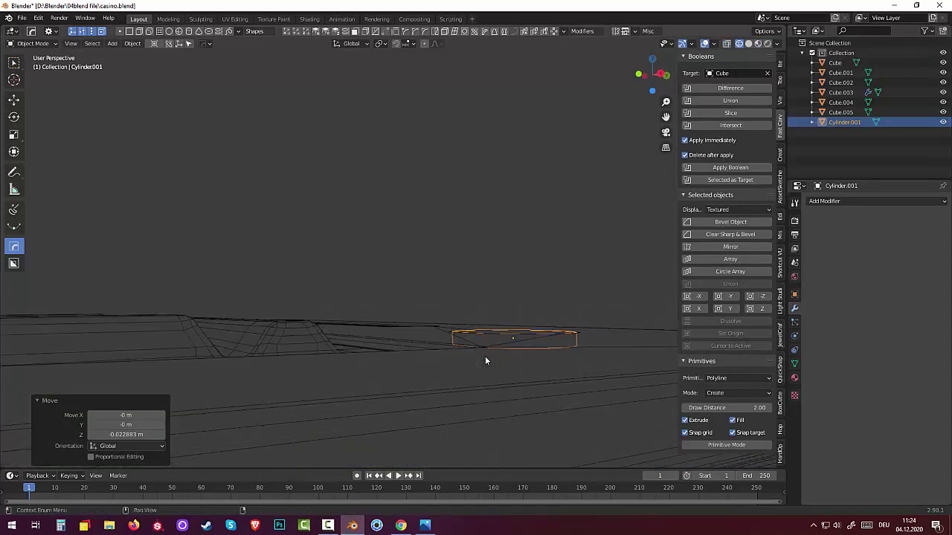
pyautogui.hotkey('shift', 'z')
pyautogui.moveTo(486, 361); pyautogui.dragTo(486, 361, button='middle')
pyautogui.click(485, 360)
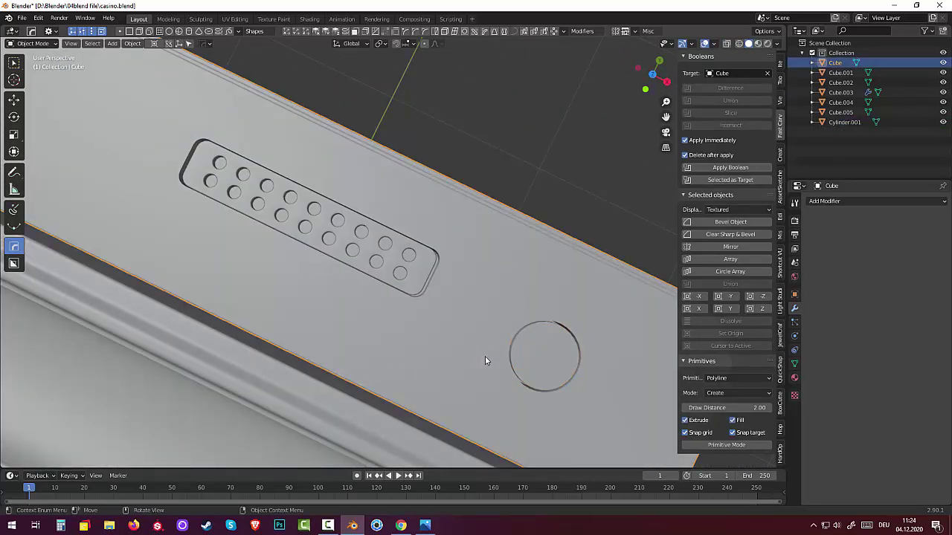
pyautogui.hotkey('ctrl', 'z')
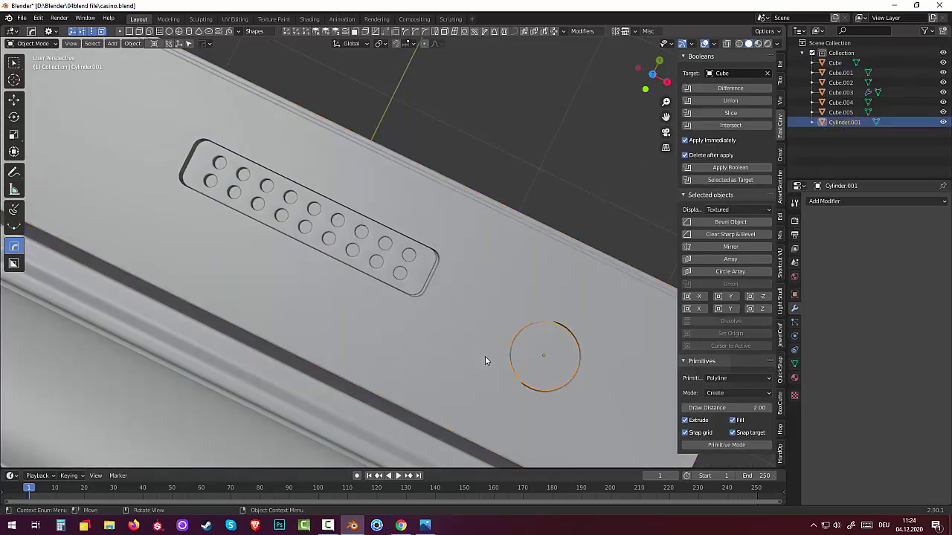
pyautogui.moveTo(485, 361); pyautogui.dragTo(486, 361, button='middle')
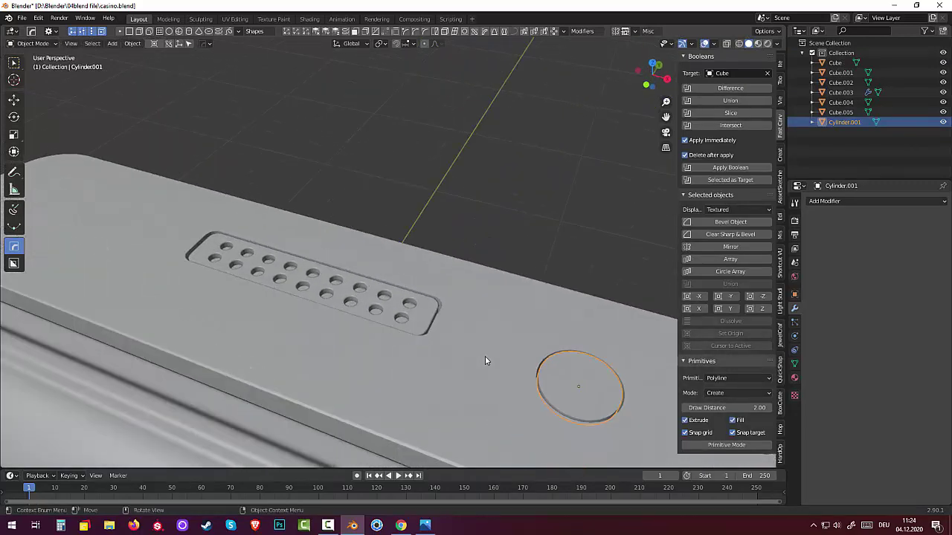
# In Edit Mode, inset the disc's top face by about 0.0055 m to form a rim.
pyautogui.hotkey('ctrl', 'Tab')
pyautogui.press('Down')
pyautogui.press('Return')
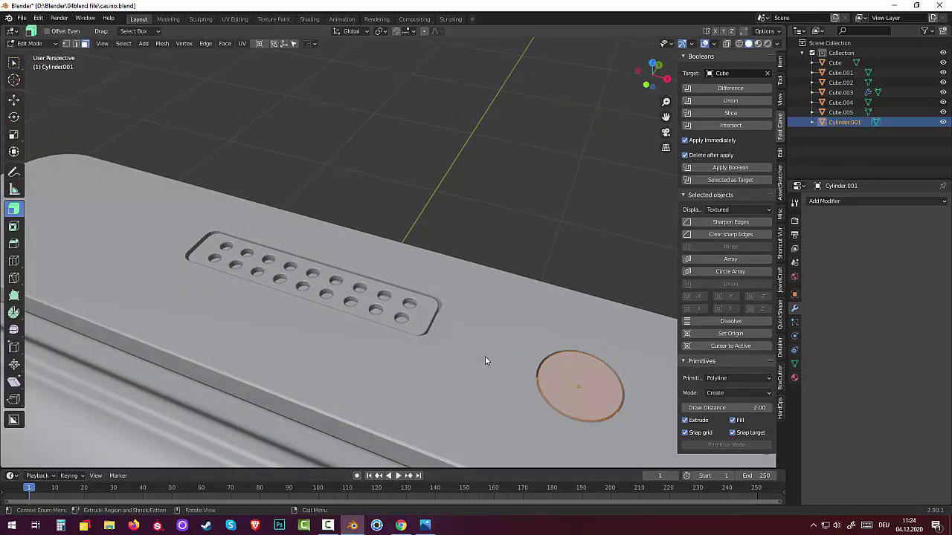
pyautogui.press('i')
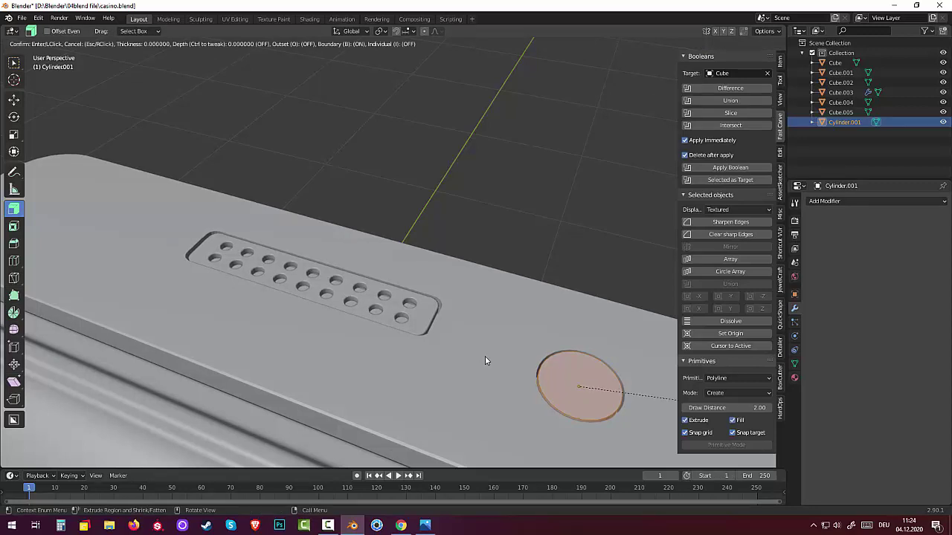
pyautogui.press('Escape')
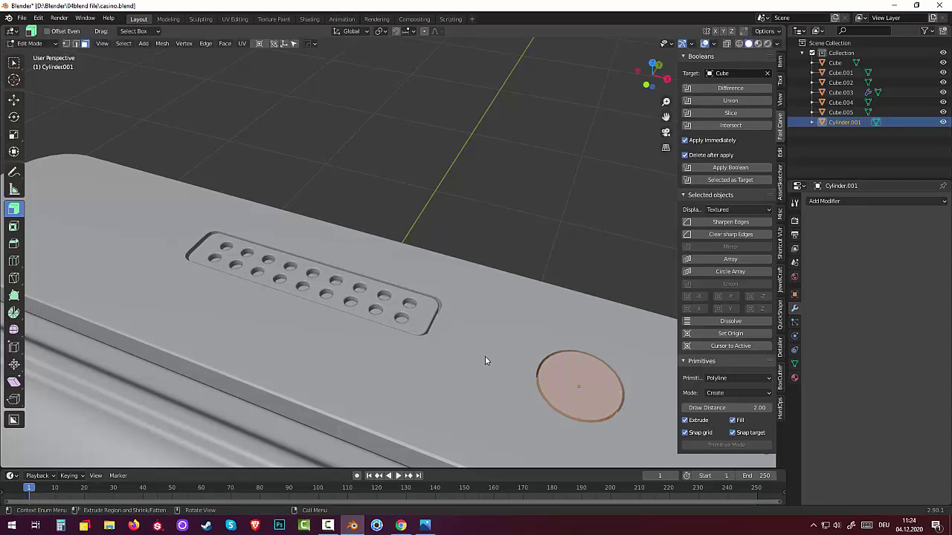
pyautogui.hotkey('alt', 'a')
pyautogui.press('i')
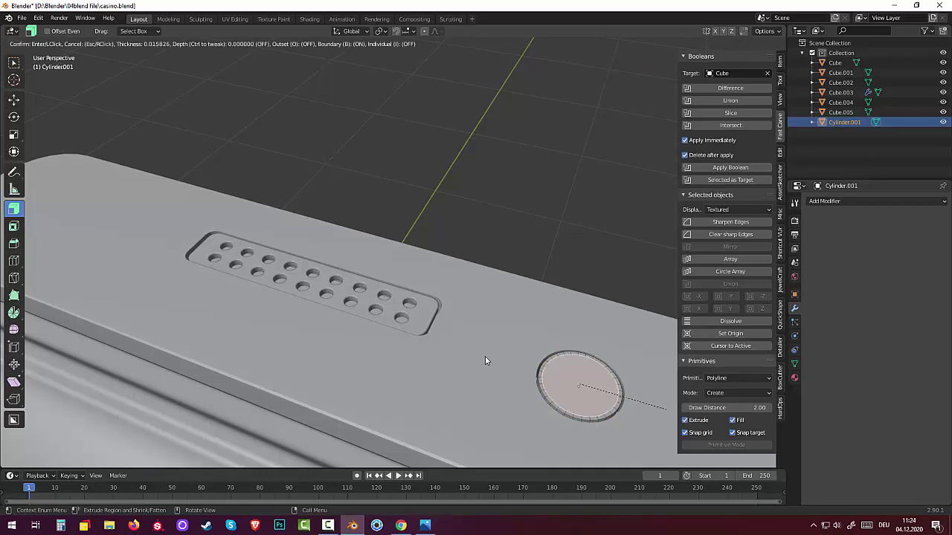
pyautogui.click(486, 360)
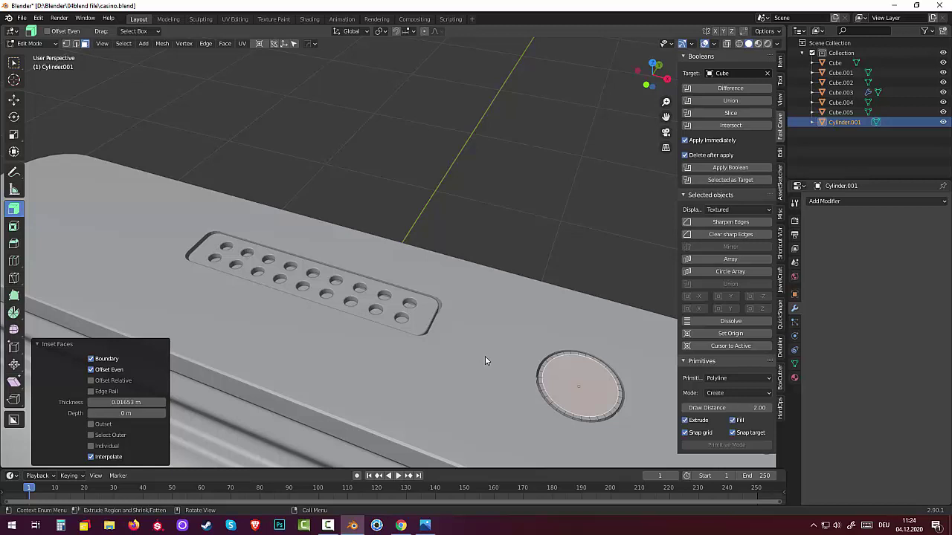
# Sink the inner face and add a thin second inset inside it.
pyautogui.press('e')
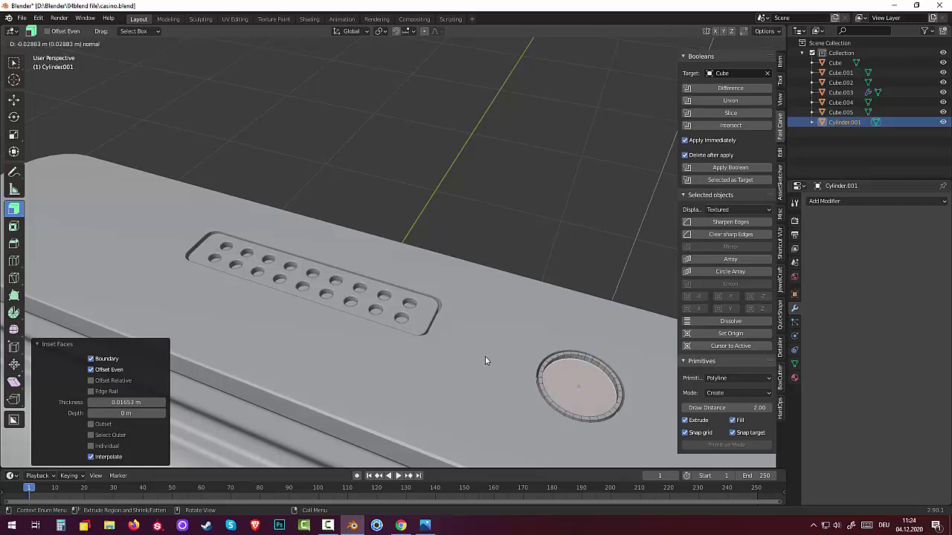
pyautogui.click(486, 360)
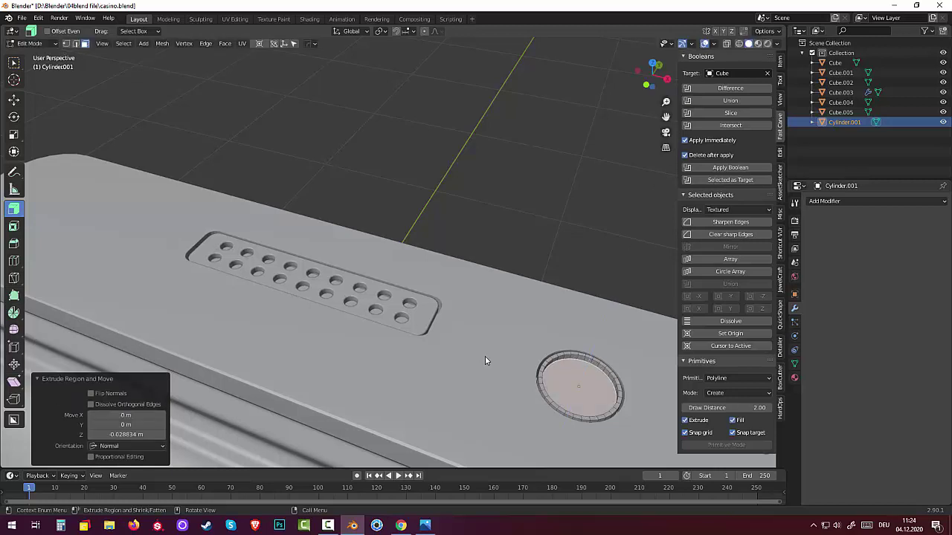
pyautogui.press('i')
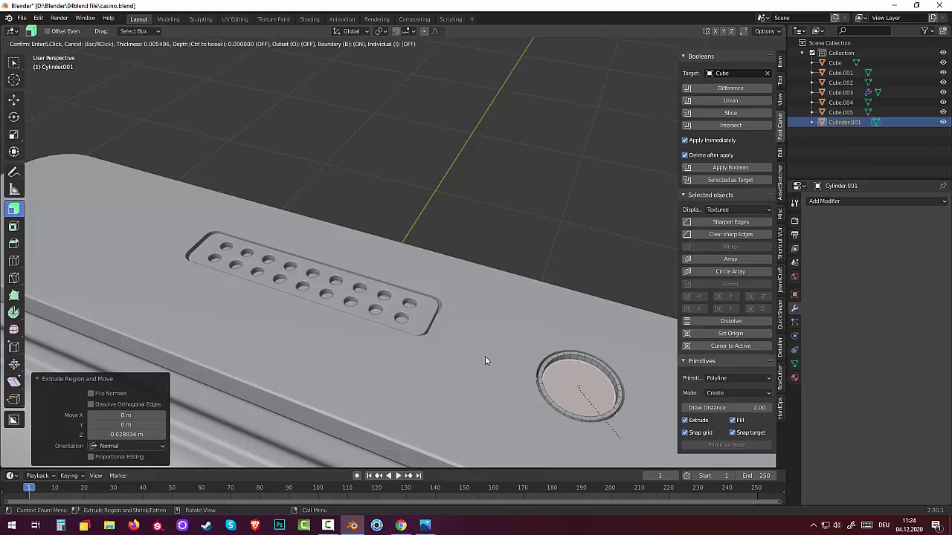
pyautogui.click(485, 361)
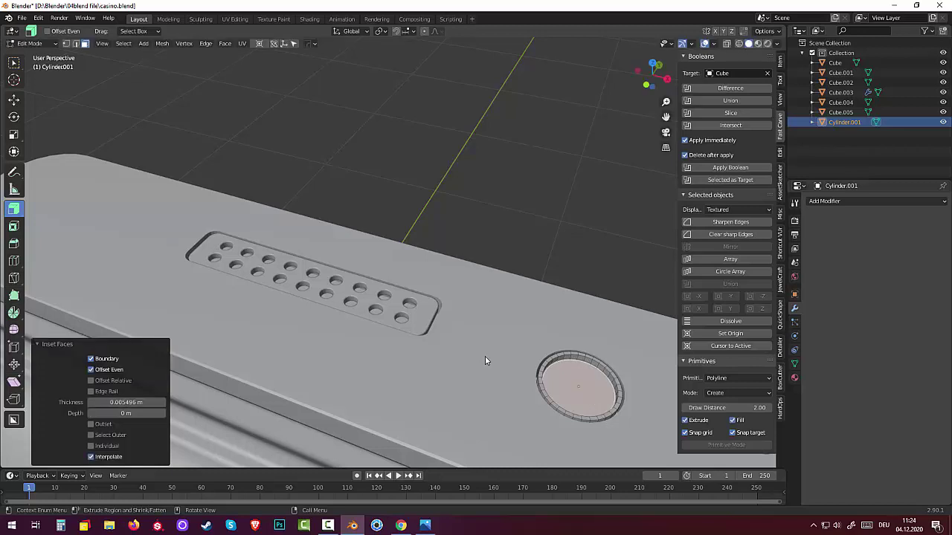
# Extrude the centre cap about 0.037 m along its normal.
pyautogui.press('e')
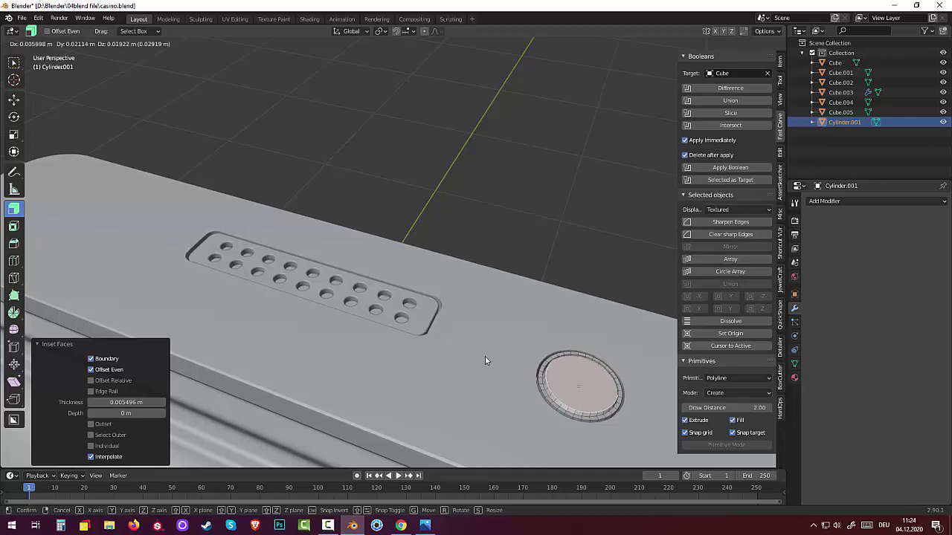
pyautogui.rightClick(485, 361)
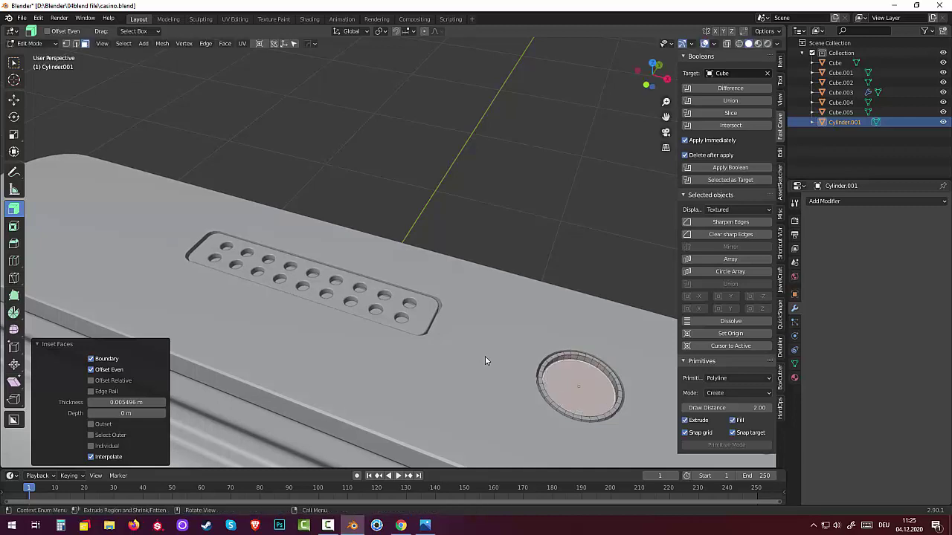
pyautogui.press('e')
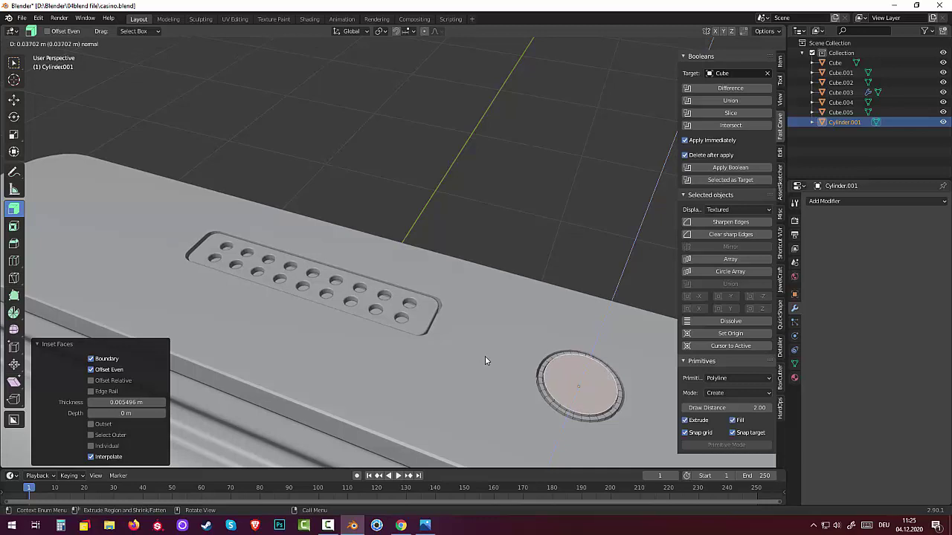
pyautogui.click(485, 361)
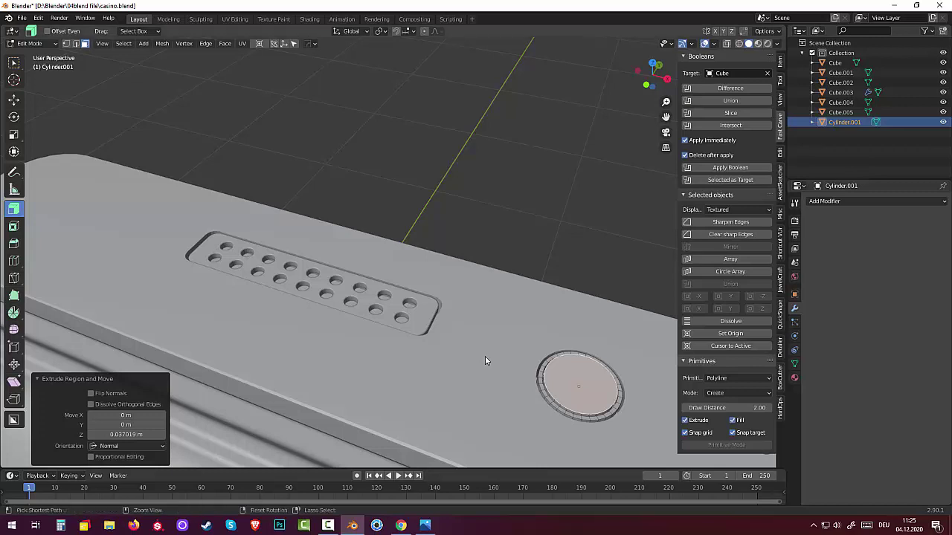
pyautogui.hotkey('ctrl', 'b')
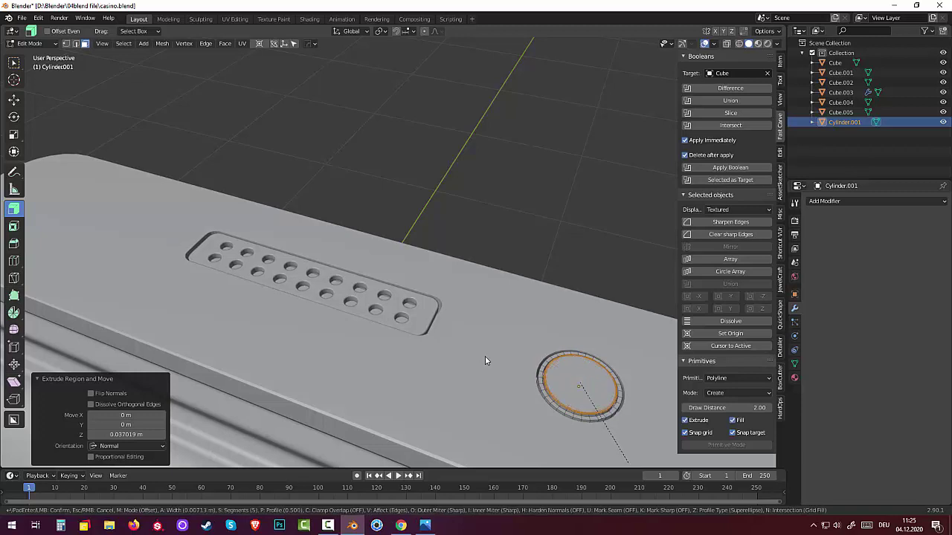
# Round the raised cap into a dome with a 5-segment, roughly 0.0755 m bevel.
pyautogui.click(485, 361)
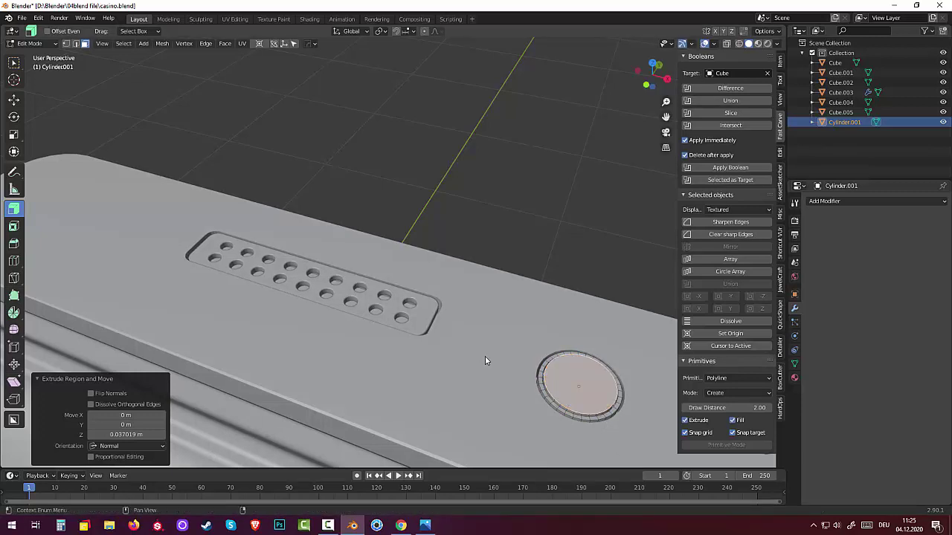
pyautogui.hotkey('ctrl', 'Tab')
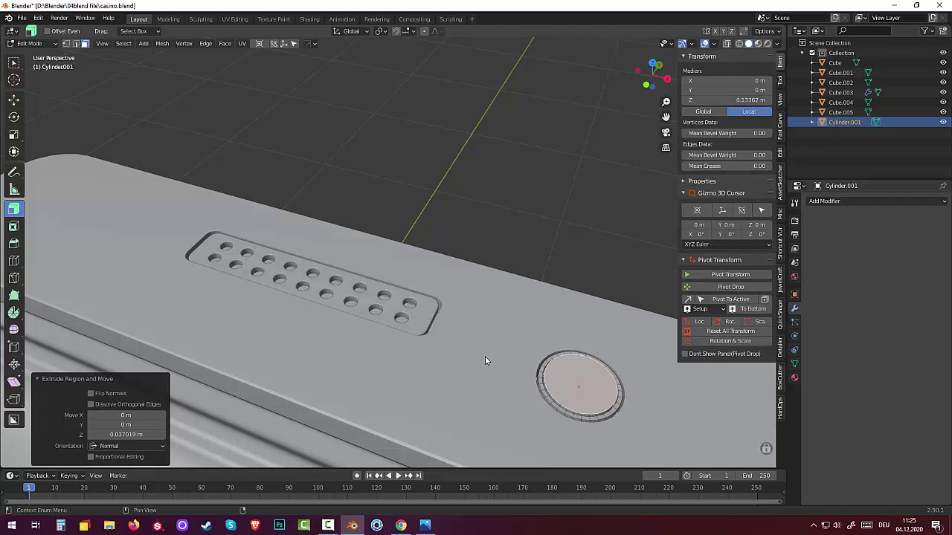
pyautogui.hotkey('ctrl', 'z')
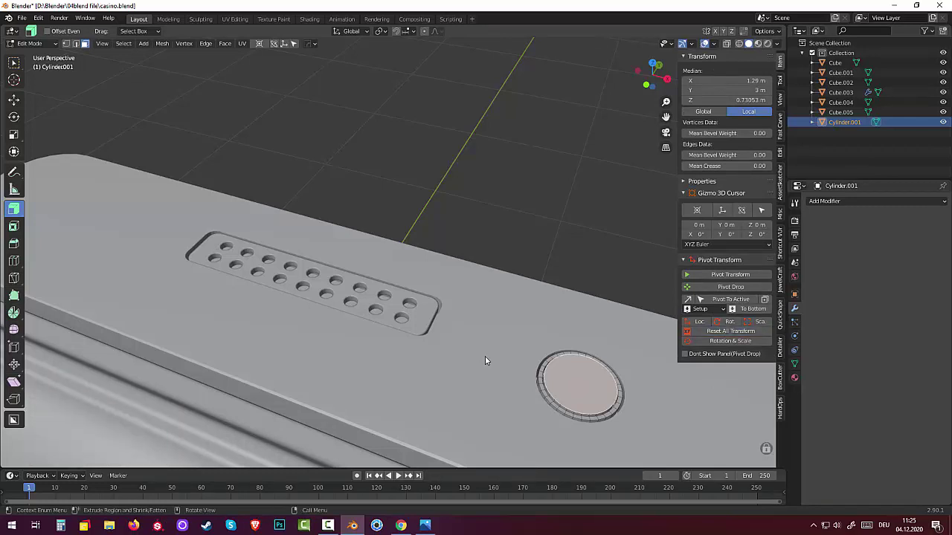
pyautogui.hotkey('ctrl', 'b')
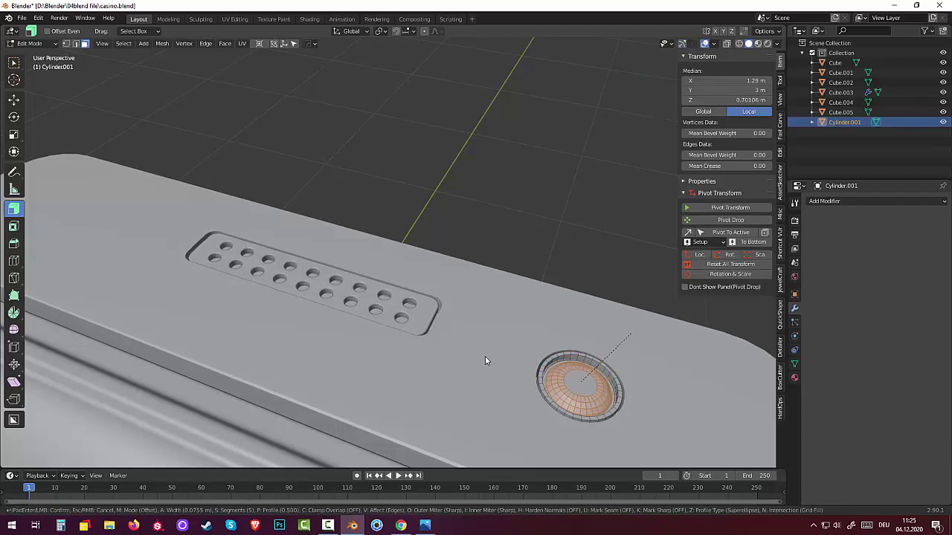
pyautogui.click(485, 361)
pyautogui.hotkey('alt', 'a')
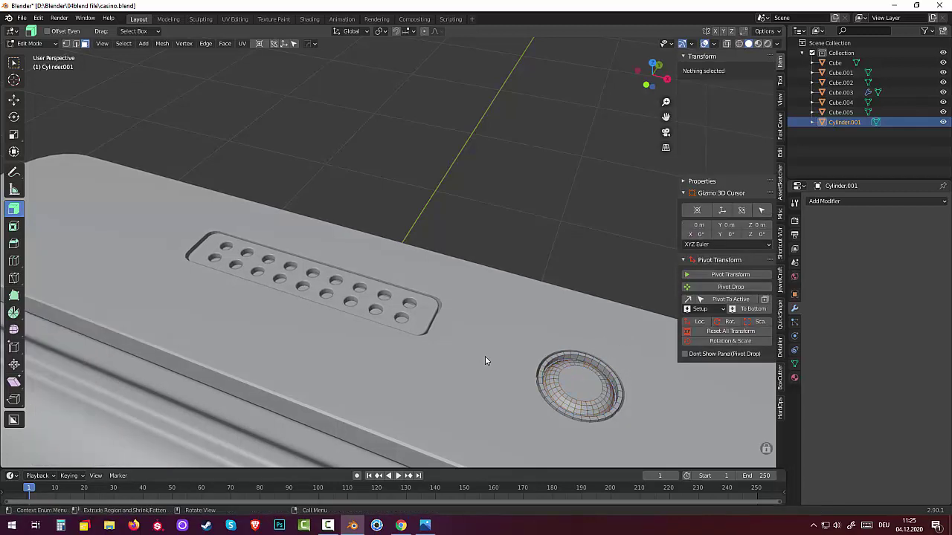
pyautogui.moveTo(485, 361); pyautogui.dragTo(485, 360, button='middle')
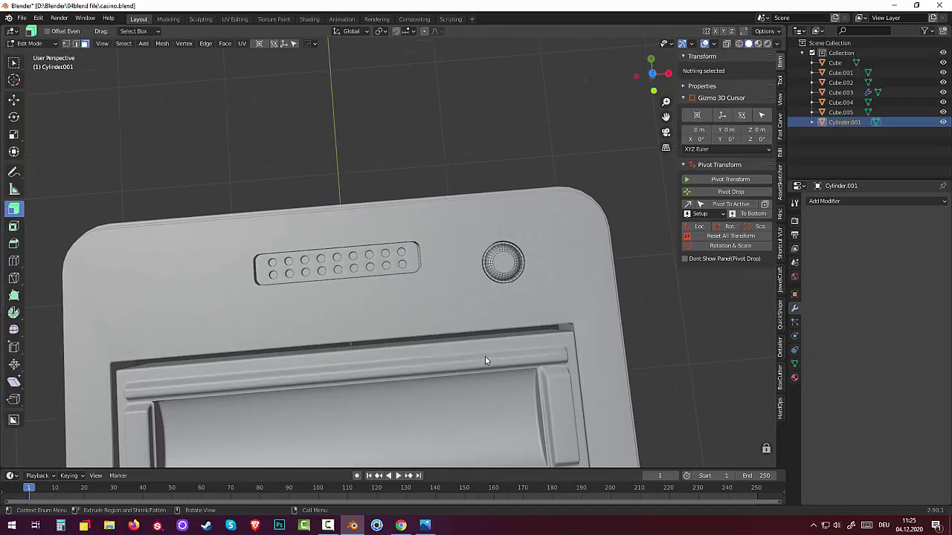
pyautogui.scroll(-3, 484, 361)
pyautogui.scroll(-2, 485, 360)
pyautogui.moveTo(485, 361); pyautogui.dragTo(485, 360, button='middle')
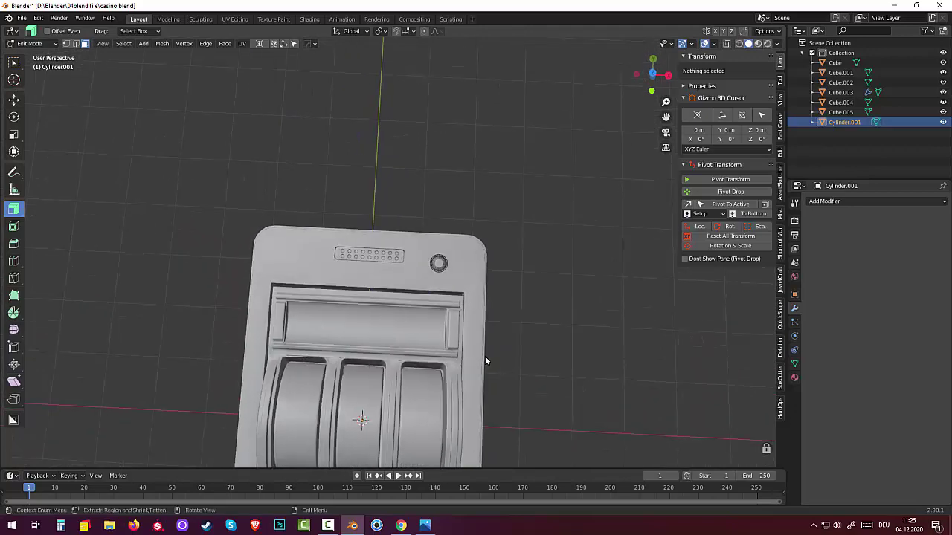
pyautogui.scroll(1, 485, 361)
pyautogui.scroll(2, 485, 360)
pyautogui.scroll(3, 485, 361)
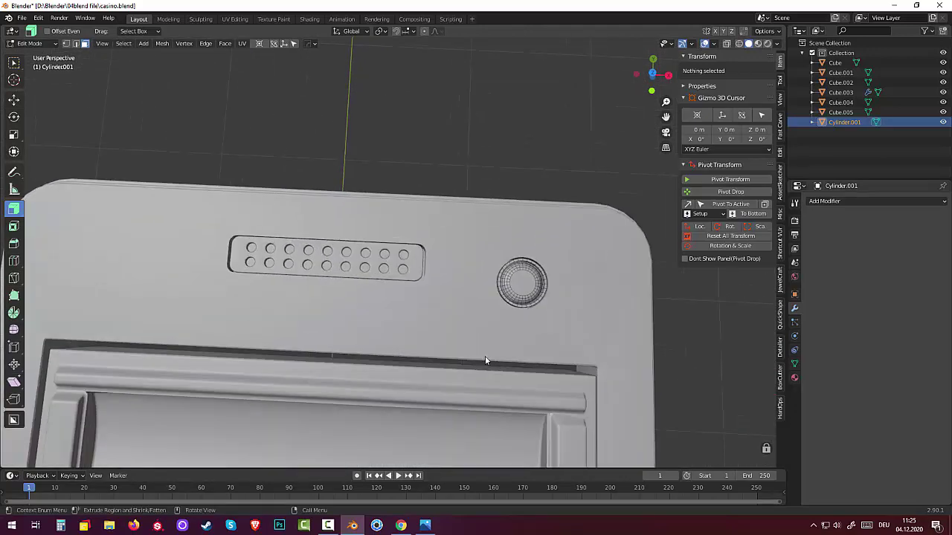
pyautogui.scroll(-4, 485, 361)
pyautogui.scroll(-2, 485, 361)
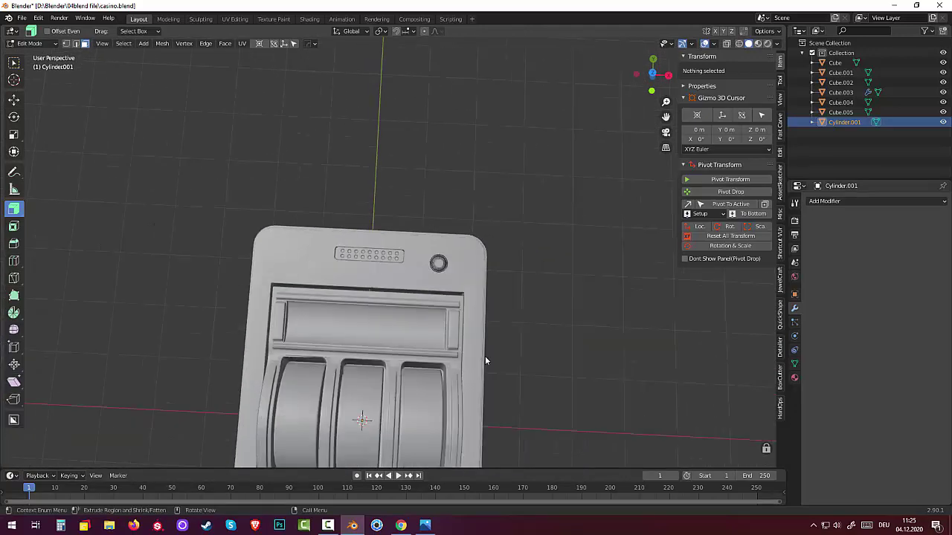
pyautogui.scroll(-2, 484, 361)
pyautogui.scroll(-2, 485, 360)
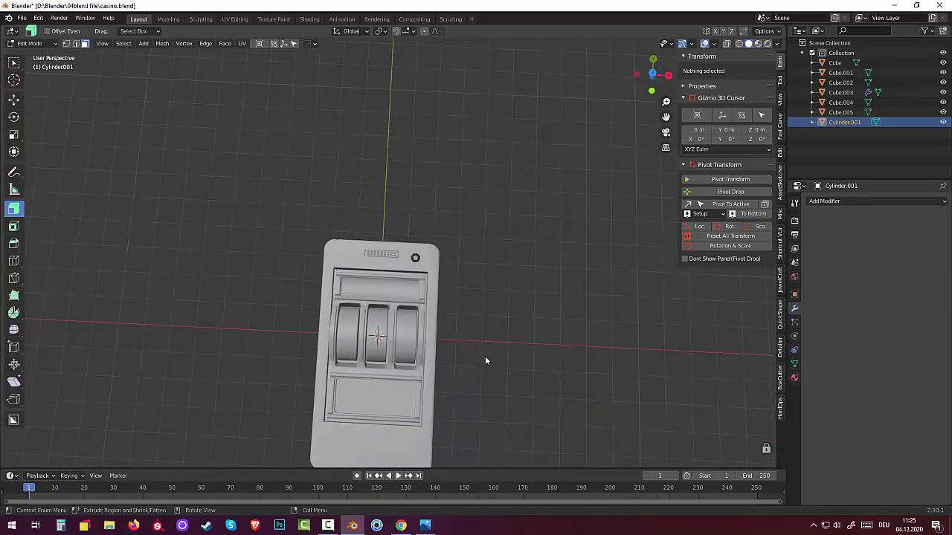
pyautogui.moveTo(485, 361); pyautogui.dragTo(485, 361, button='middle')
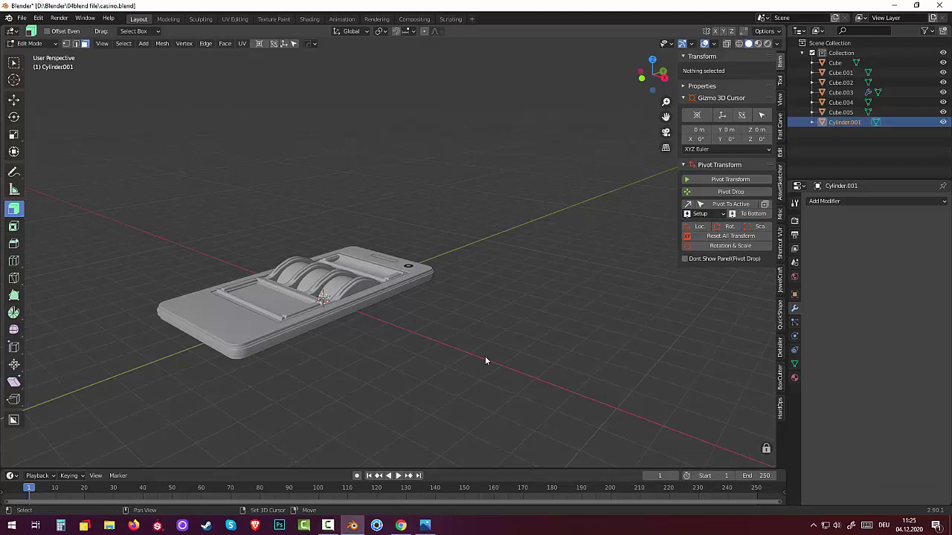
# Switch from Edit Mode back to Object Mode.
pyautogui.hotkey('shift', 'a')
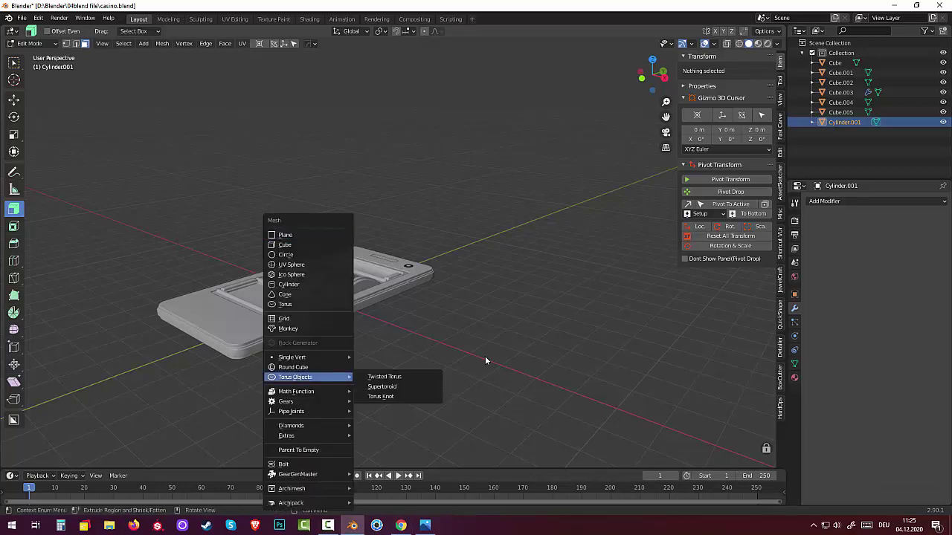
pyautogui.press('Up')
pyautogui.press('Up')
pyautogui.press('Up')
pyautogui.press('Up')
pyautogui.press('Up')
pyautogui.press('Up')
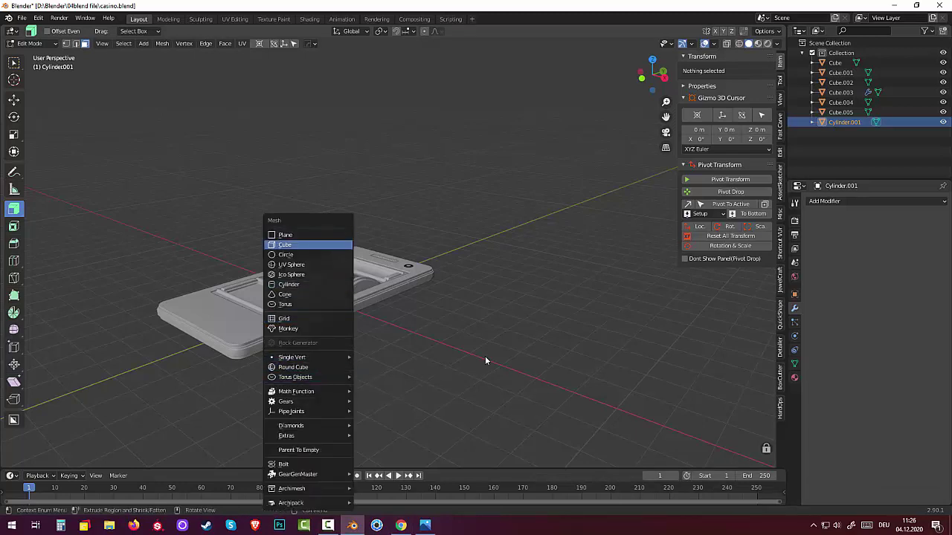
pyautogui.press('Down')
pyautogui.press('Down')
pyautogui.press('Down')
pyautogui.press('Down')
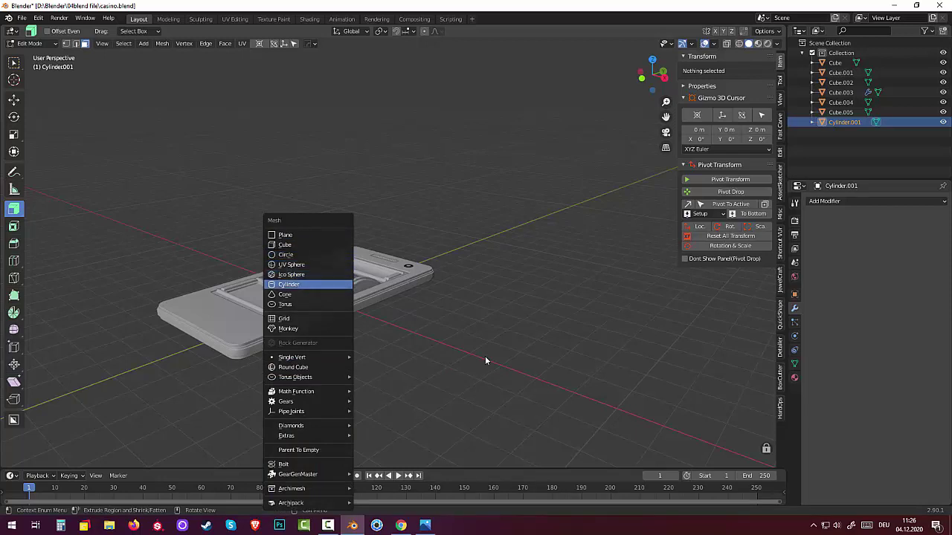
pyautogui.press('Down')
pyautogui.press('Escape')
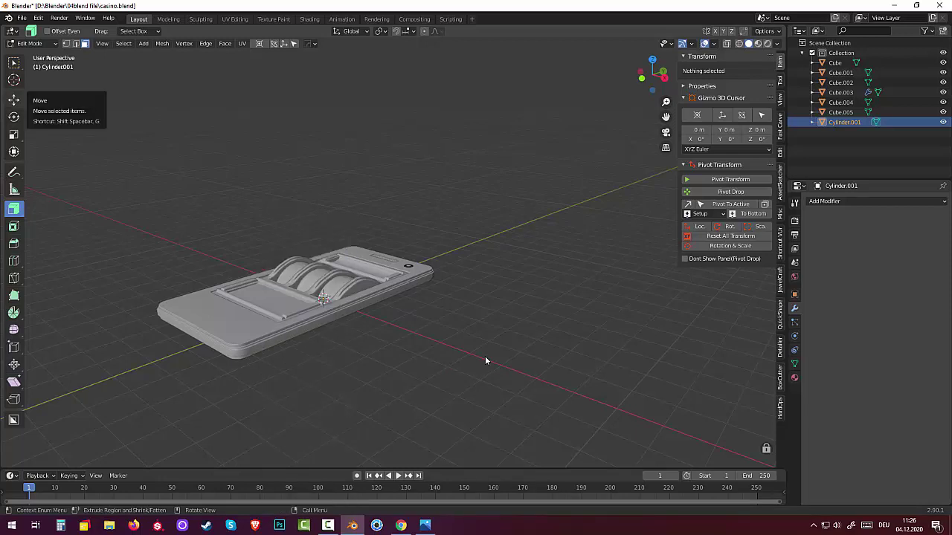
pyautogui.hotkey('ctrl', 'Tab')
pyautogui.press('Return')
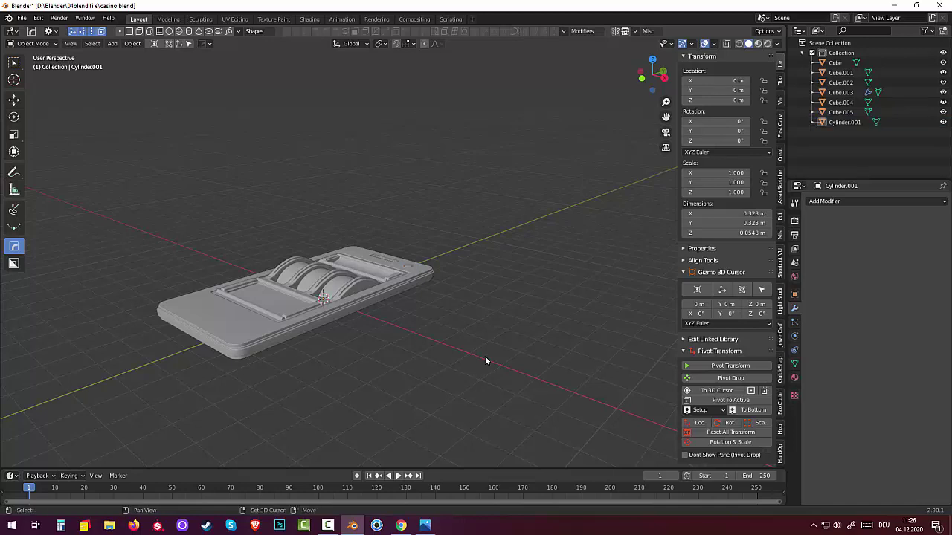
# Add a new 32-vertex cylinder, 0.17 m radius and 0.18 m deep.
pyautogui.hotkey('shift', 'a')
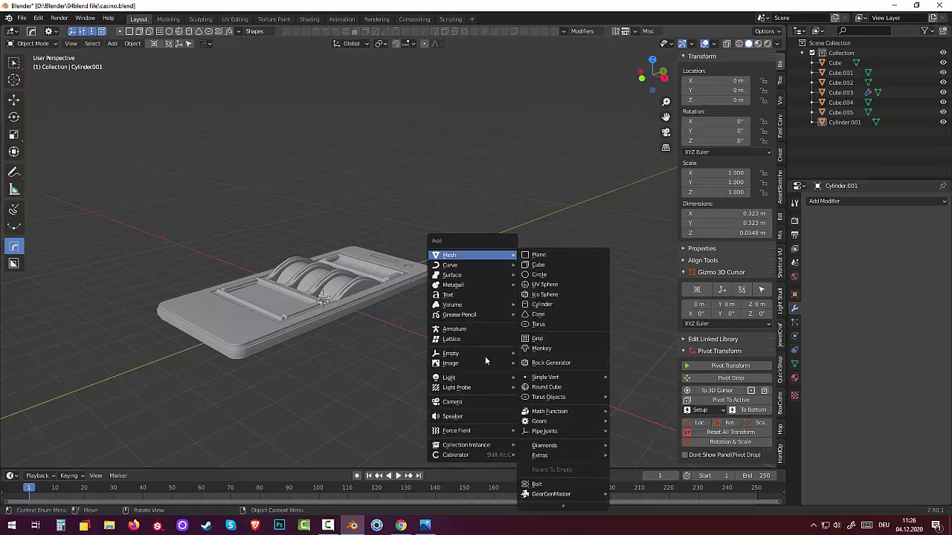
pyautogui.press('Down')
pyautogui.press('Down')
pyautogui.press('Down')
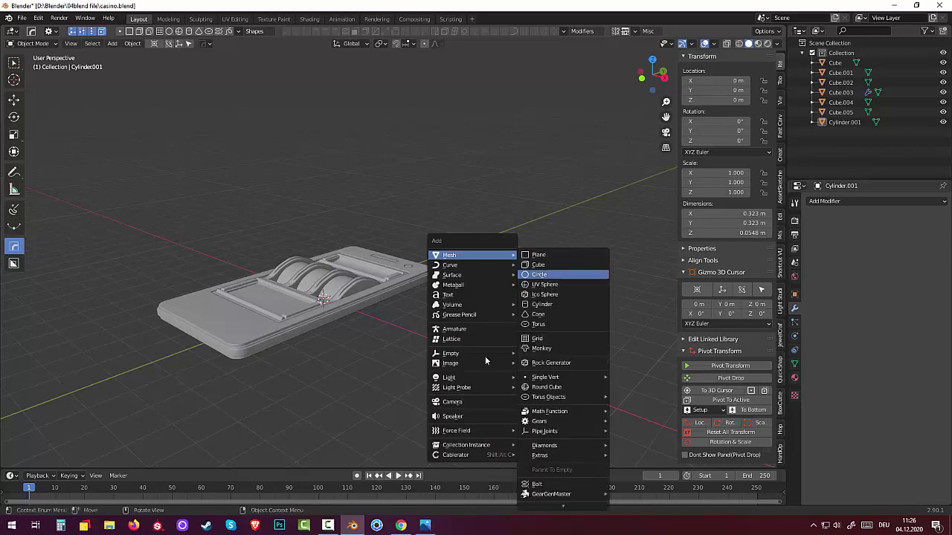
pyautogui.press('Down')
pyautogui.press('Down')
pyautogui.press('Up')
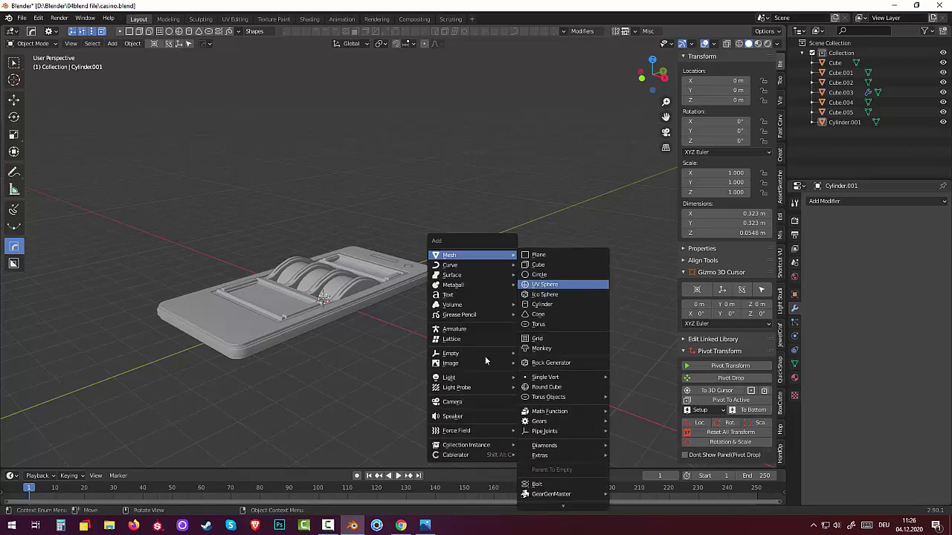
pyautogui.press('Down')
pyautogui.press('Down')
pyautogui.press('Return')
# Place the new cylinder at X 2.52 m beside the slot machine.
pyautogui.press('KP_6')
pyautogui.press('KP_6')
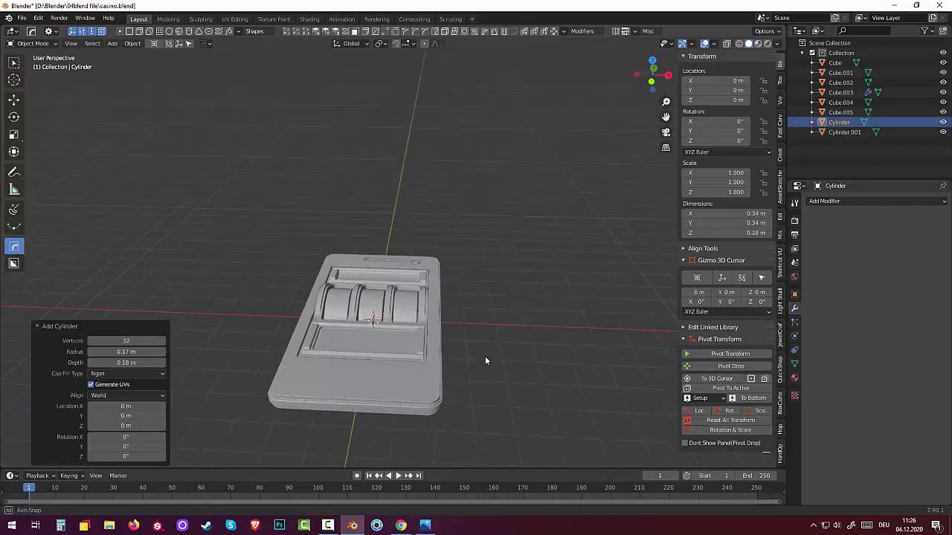
pyautogui.press('KP_6')
pyautogui.press('KP_6')
pyautogui.press('KP_8')
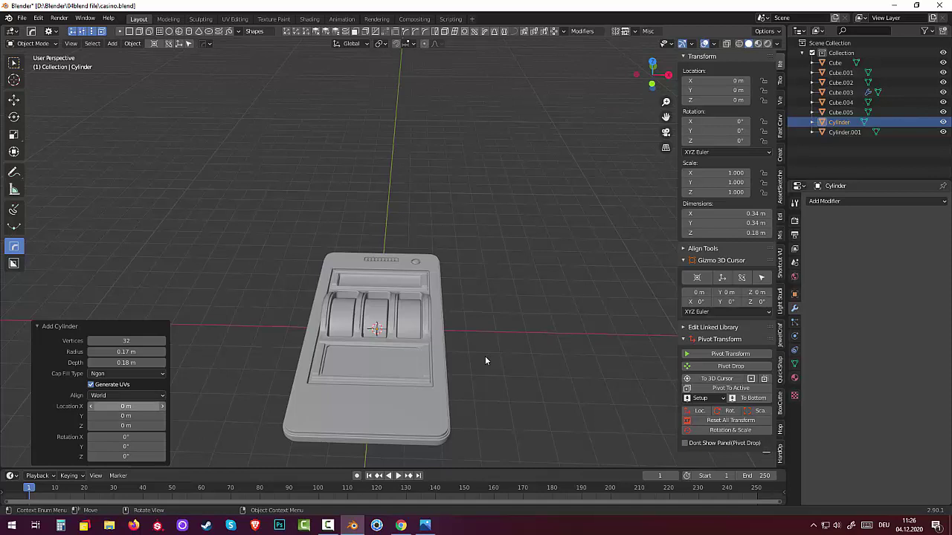
pyautogui.moveTo(126, 406); pyautogui.dragTo(193, 406)
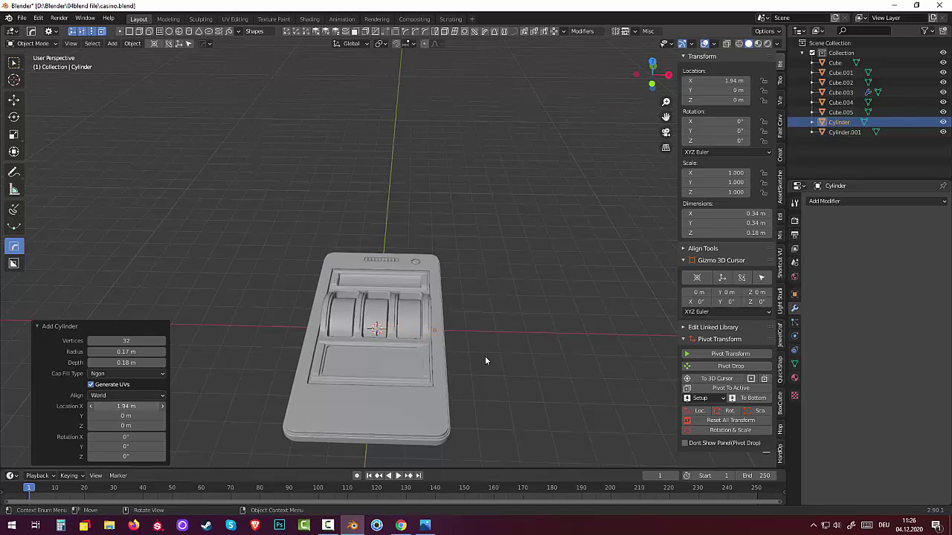
pyautogui.moveTo(127, 406); pyautogui.dragTo(134, 405)
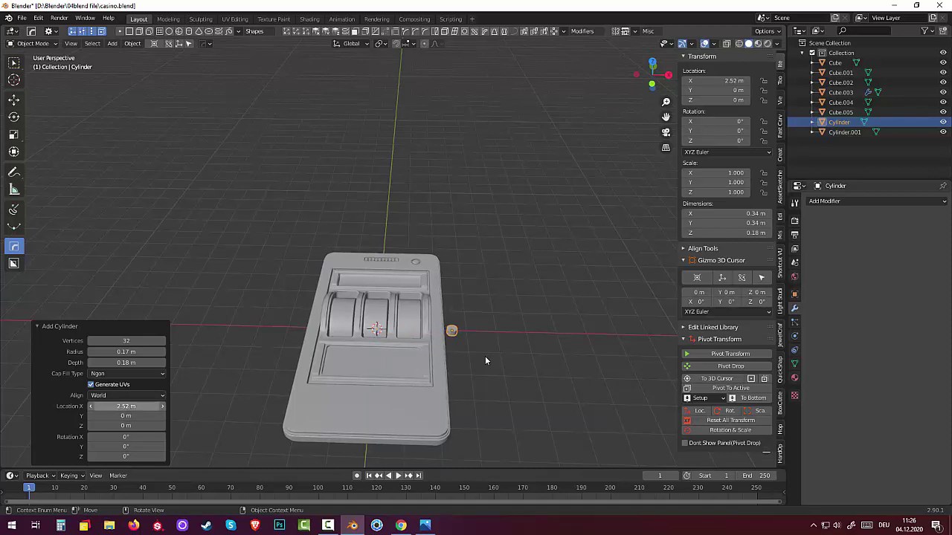
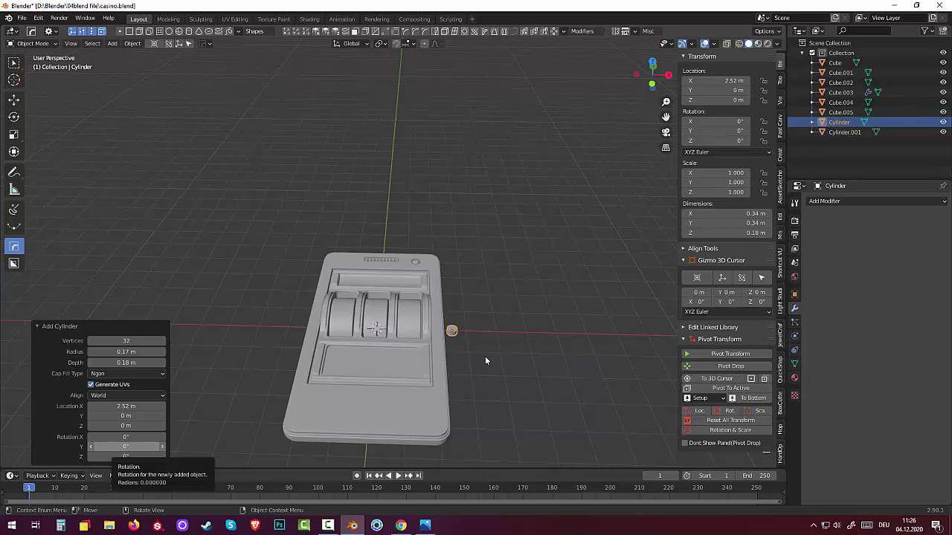
# Rotate the new cylinder 90° on Y and raise it to Z 0.53 m.
pyautogui.press('Return')
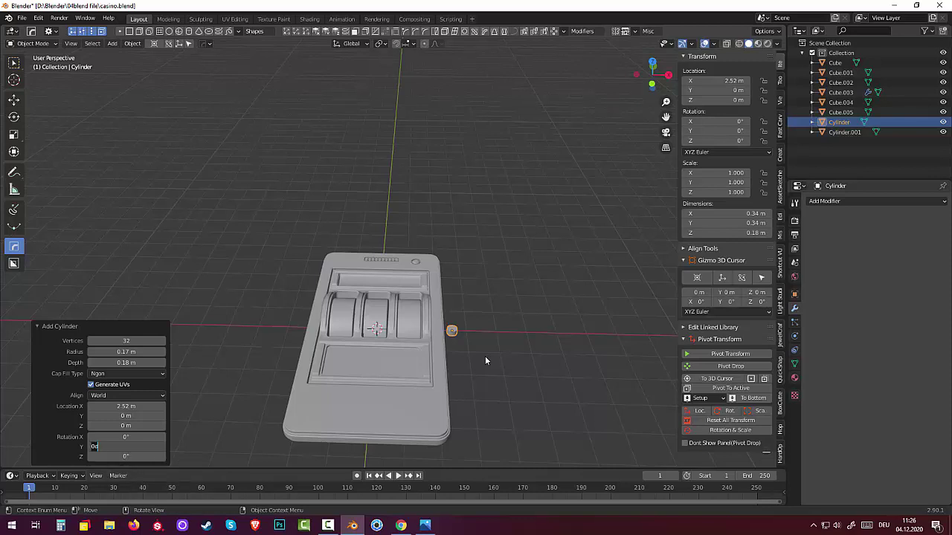
pyautogui.write('90')
pyautogui.press('Return')
pyautogui.moveTo(485, 360); pyautogui.dragTo(485, 361, button='middle')
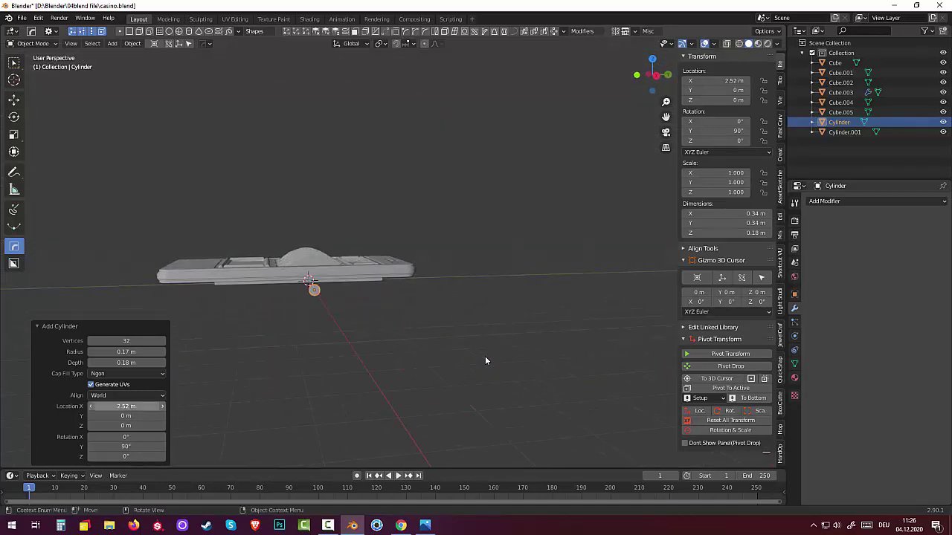
pyautogui.moveTo(123, 426); pyautogui.dragTo(142, 425)
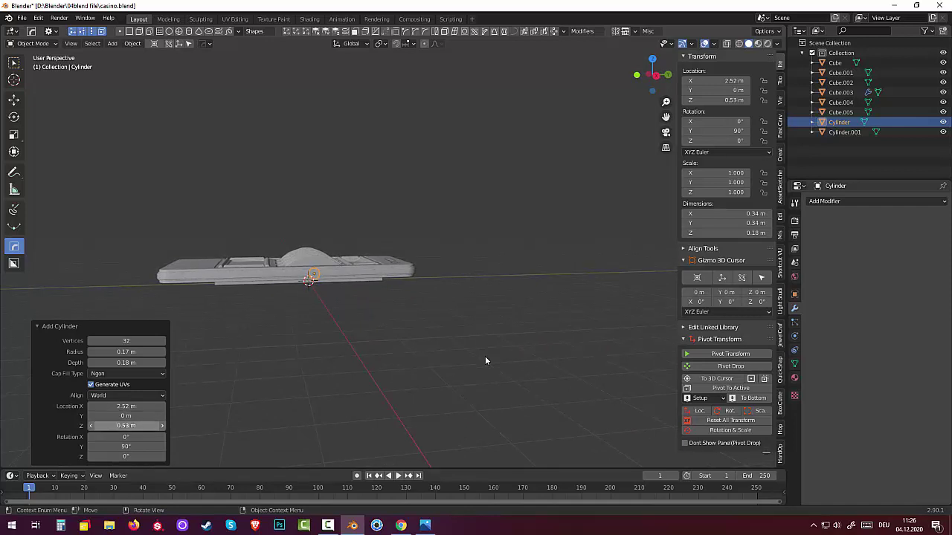
pyautogui.moveTo(486, 360); pyautogui.dragTo(486, 360, button='middle')
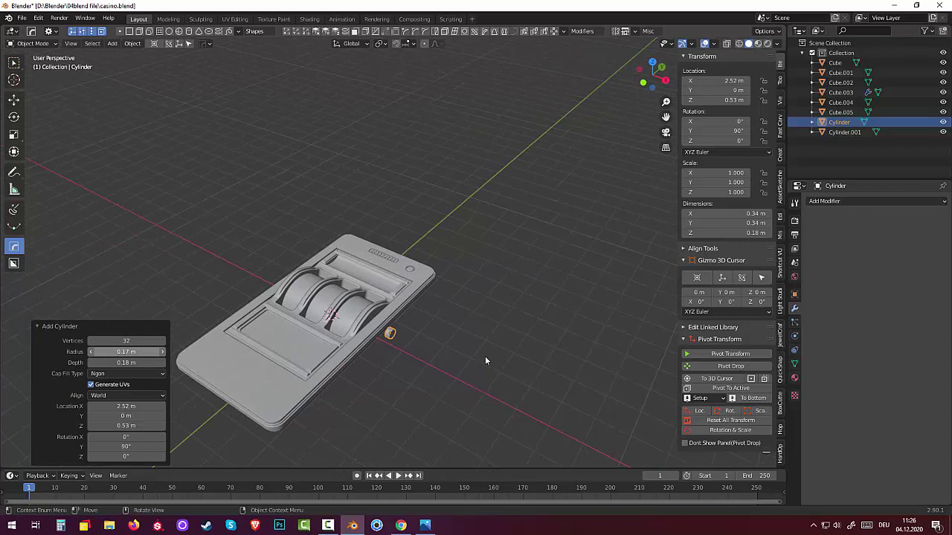
# Set the cylinder's radius to 0.24 m and its depth to 0.21 m.
pyautogui.click(163, 352)
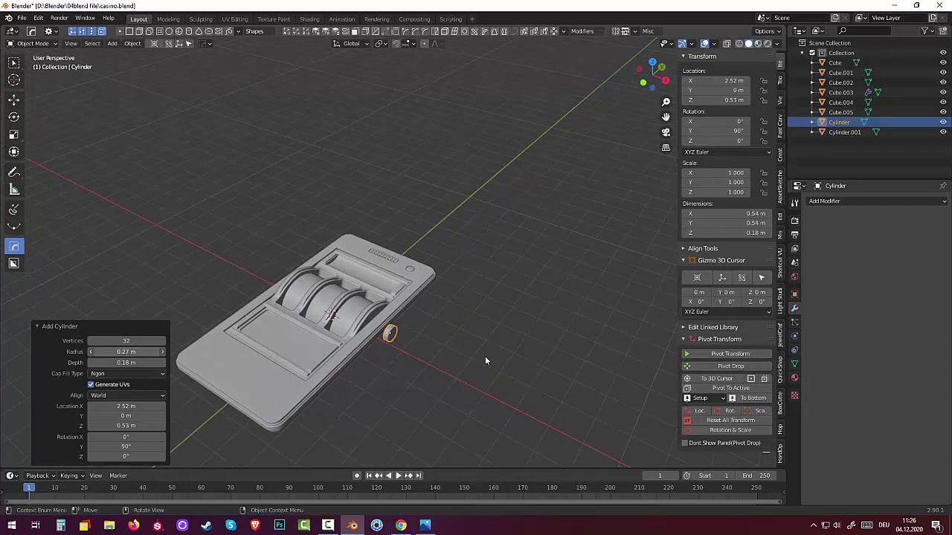
pyautogui.moveTo(126, 351)
pyautogui.mouseDown()
pyautogui.moveTo(111, 351)
pyautogui.moveTo(153, 362)
pyautogui.moveTo(111, 362)
pyautogui.mouseUp()
pyautogui.moveTo(486, 361); pyautogui.dragTo(476, 362)
pyautogui.keyDown('alt'); pyautogui.moveTo(486, 361); pyautogui.dragTo(485, 361, button='middle'); pyautogui.keyUp('alt')
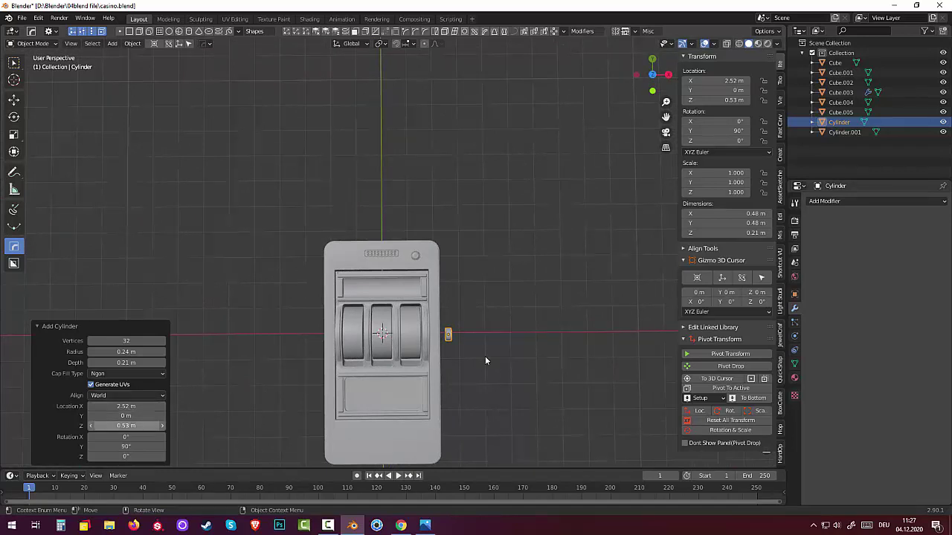
# Move the cylinder to Y 0.51 m and X 2.3 m beside the machine.
pyautogui.moveTo(127, 416)
pyautogui.mouseDown()
pyautogui.moveTo(149, 415)
pyautogui.moveTo(132, 416)
pyautogui.mouseUp()
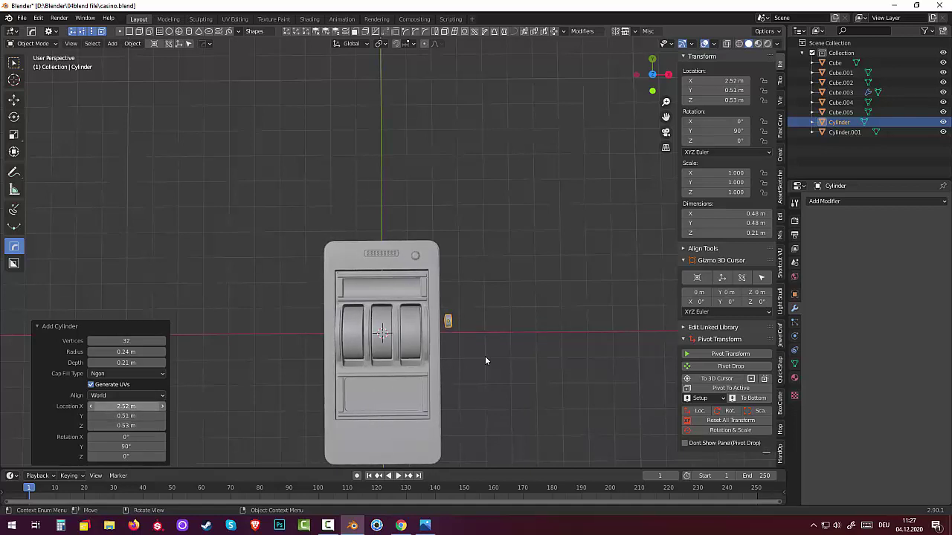
pyautogui.moveTo(126, 406); pyautogui.dragTo(118, 406)
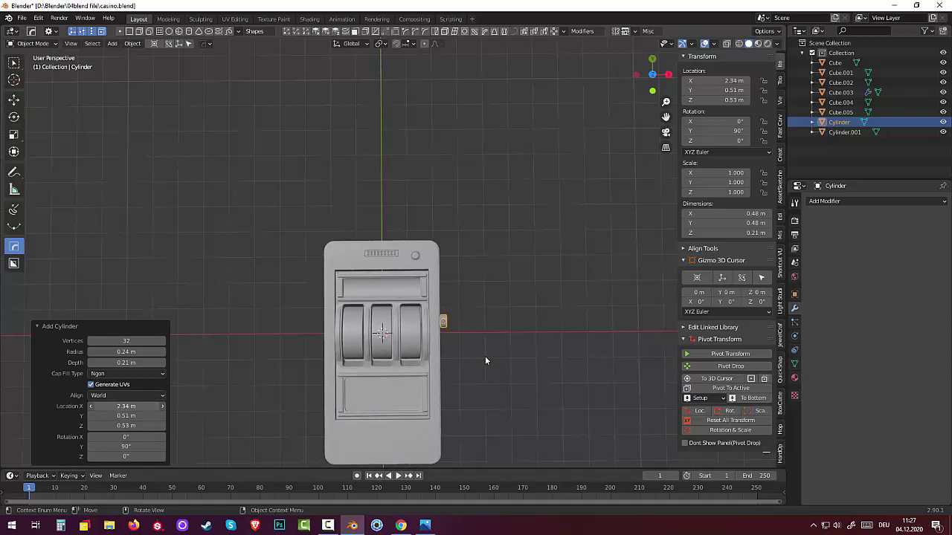
pyautogui.moveTo(486, 361); pyautogui.dragTo(484, 360)
pyautogui.moveTo(127, 406); pyautogui.dragTo(127, 406)
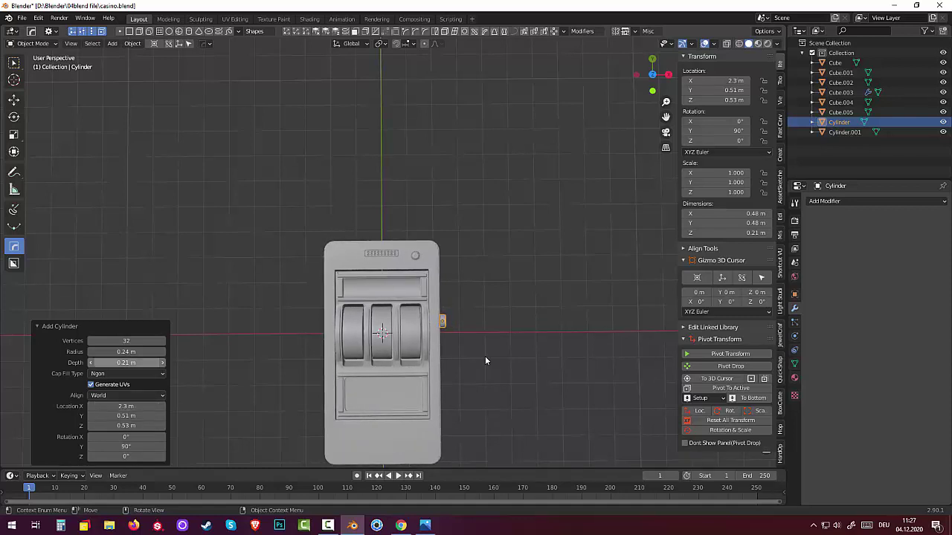
# Make the cylinder 0.31 m deep with a 0.21 m radius.
pyautogui.moveTo(126, 362); pyautogui.dragTo(134, 362)
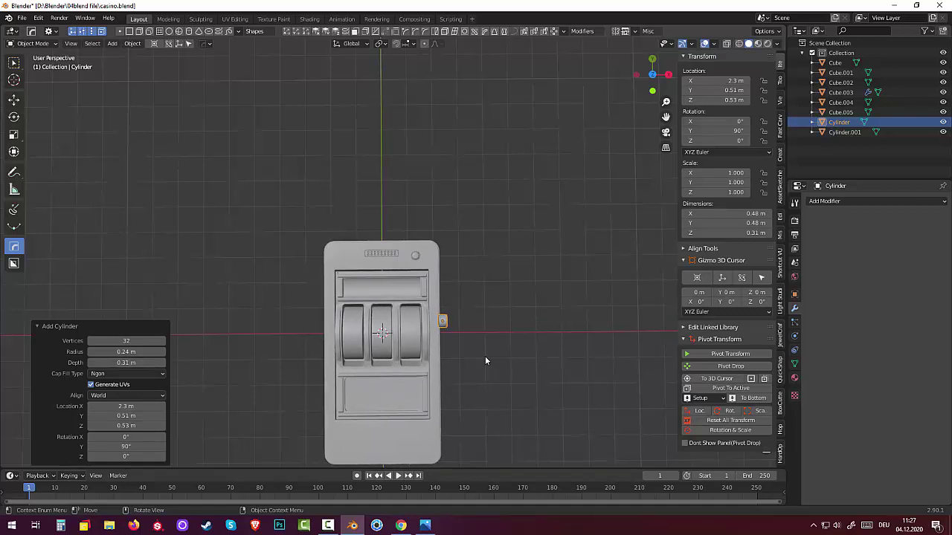
pyautogui.moveTo(484, 361); pyautogui.dragTo(485, 361, button='middle')
pyautogui.scroll(3, 484, 360)
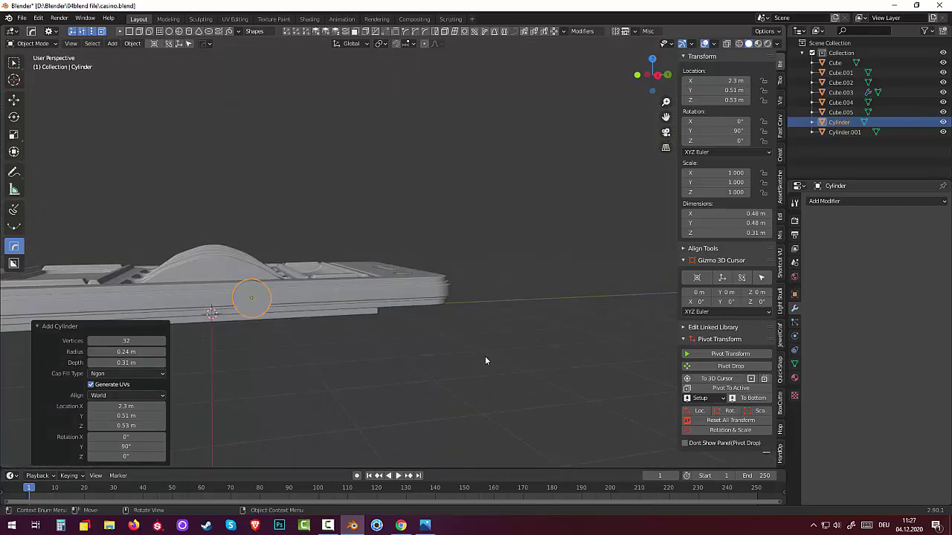
pyautogui.keyDown('ctrl'); pyautogui.scroll(-2, 127, 351); pyautogui.keyUp('ctrl')
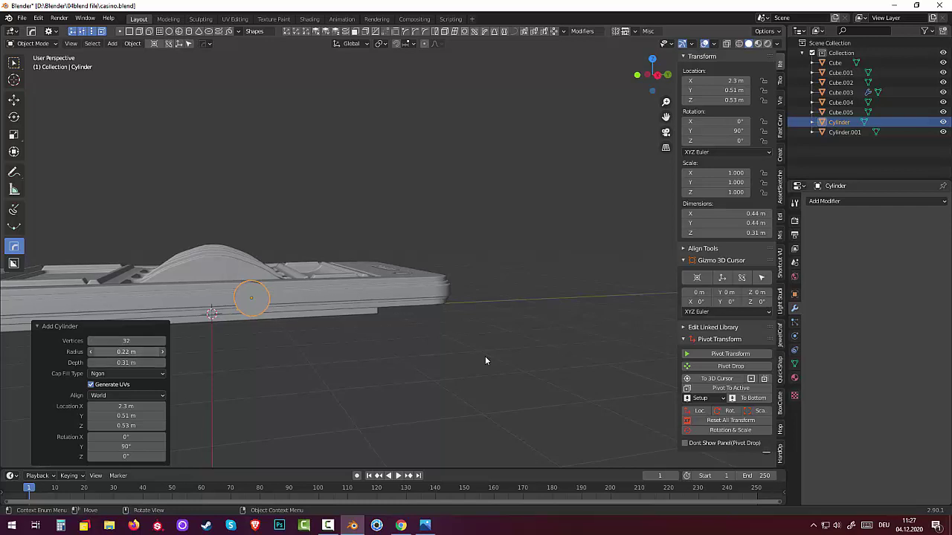
pyautogui.keyDown('ctrl'); pyautogui.scroll(-1, 126, 352); pyautogui.keyUp('ctrl')
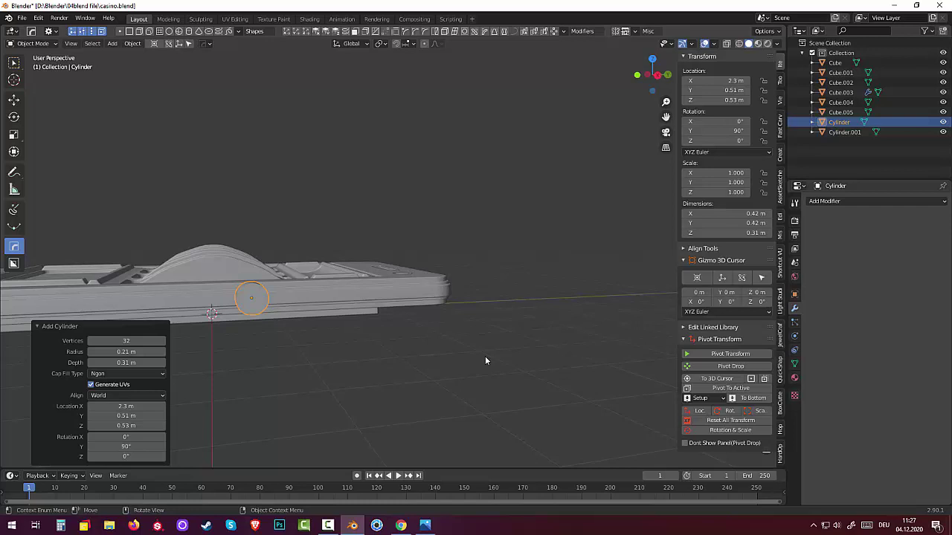
pyautogui.press('g')
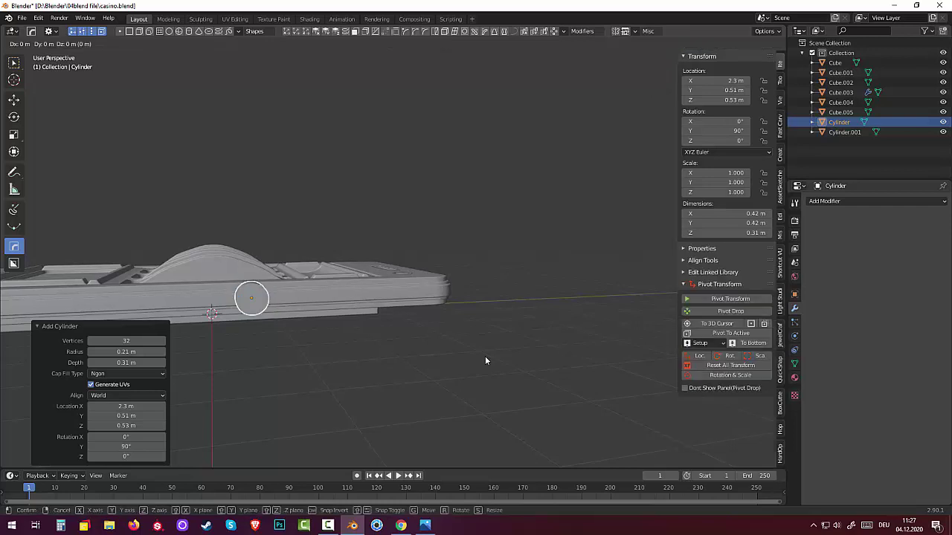
# Lower the side cylinder along Z to about 0.46 m.
pyautogui.press('z')
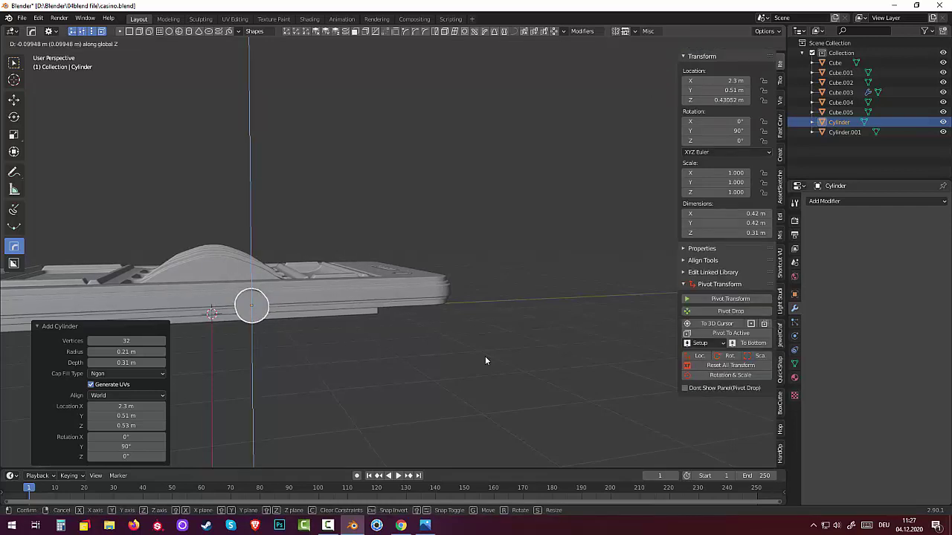
pyautogui.click(485, 361)
pyautogui.moveTo(485, 360); pyautogui.dragTo(484, 361, button='middle')
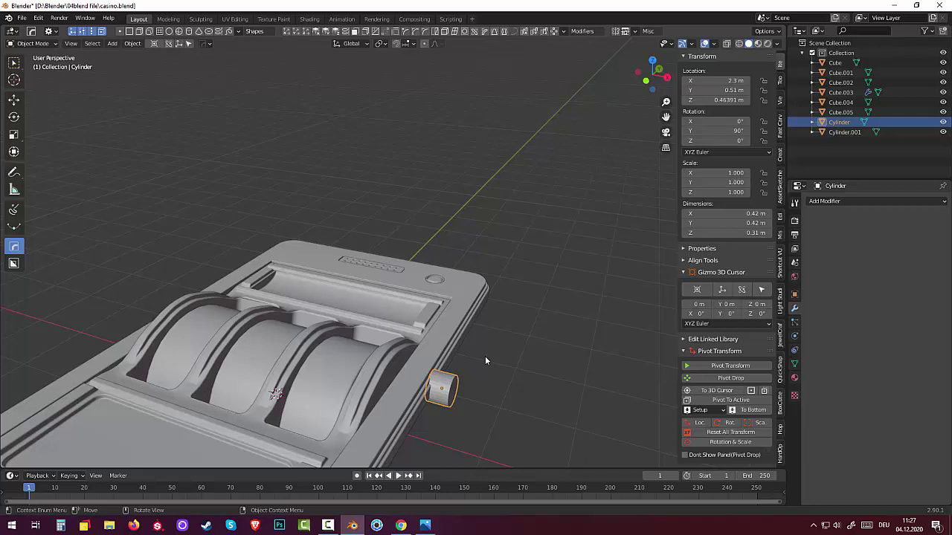
# Scale the cylinder uniformly down to 0.879.
pyautogui.press('KP_2')
pyautogui.press('KP_2')
pyautogui.press('KP_2')
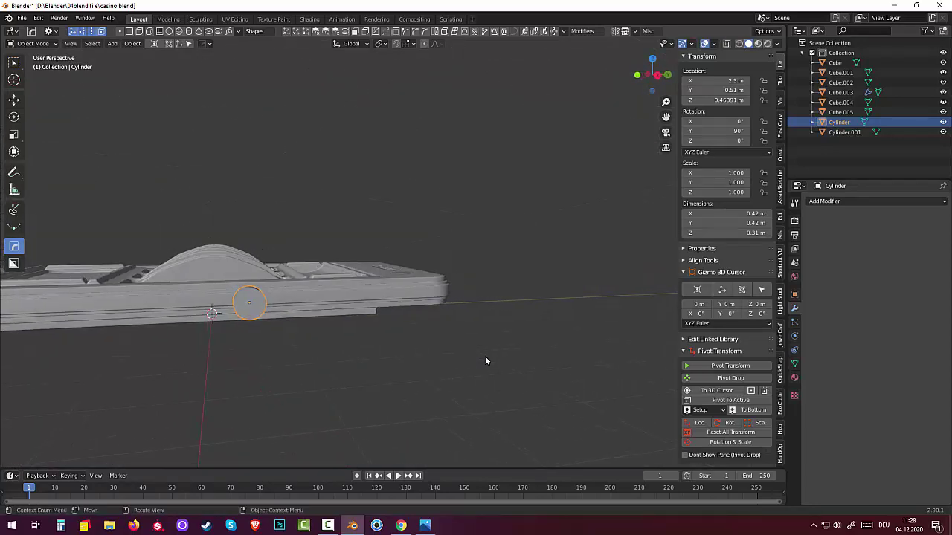
pyautogui.press('s')
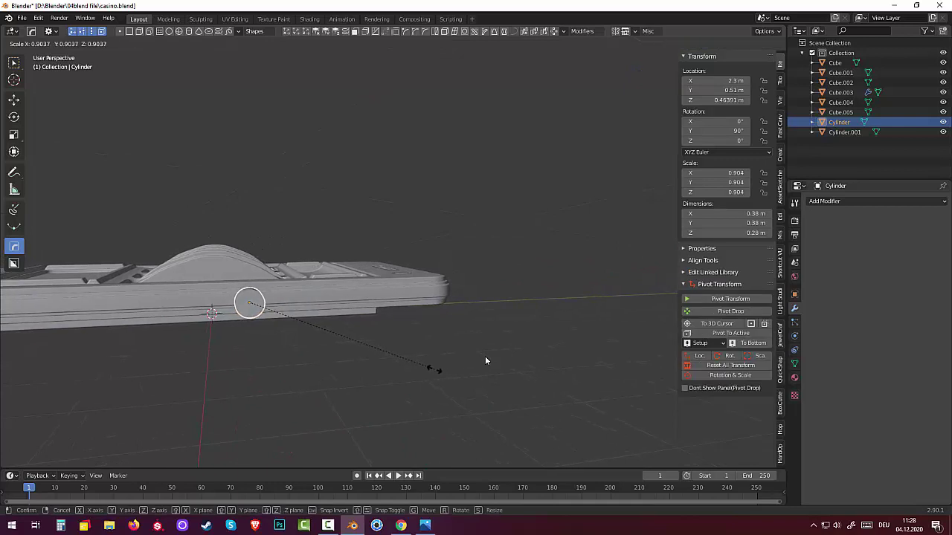
pyautogui.click(485, 361)
pyautogui.press('KP_8')
pyautogui.press('KP_8')
pyautogui.press('KP_8')
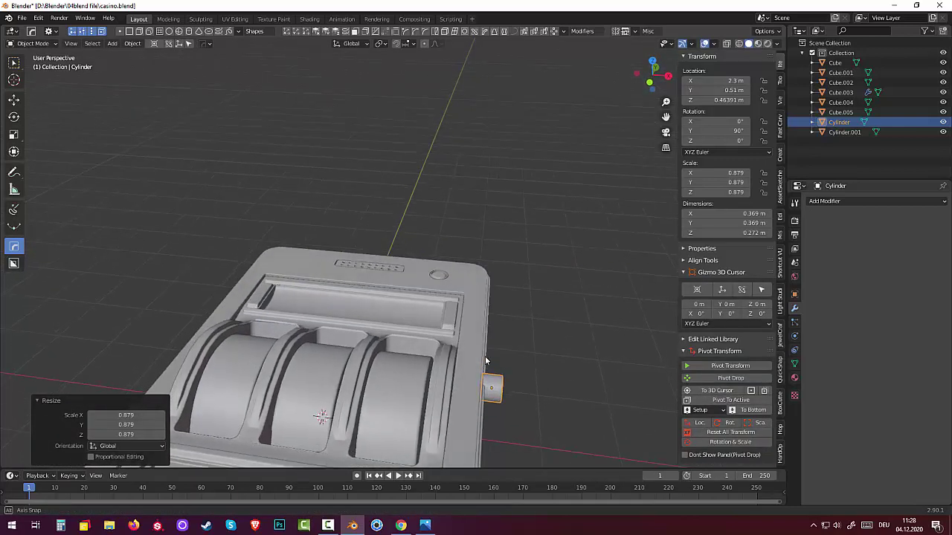
pyautogui.press('KP_8')
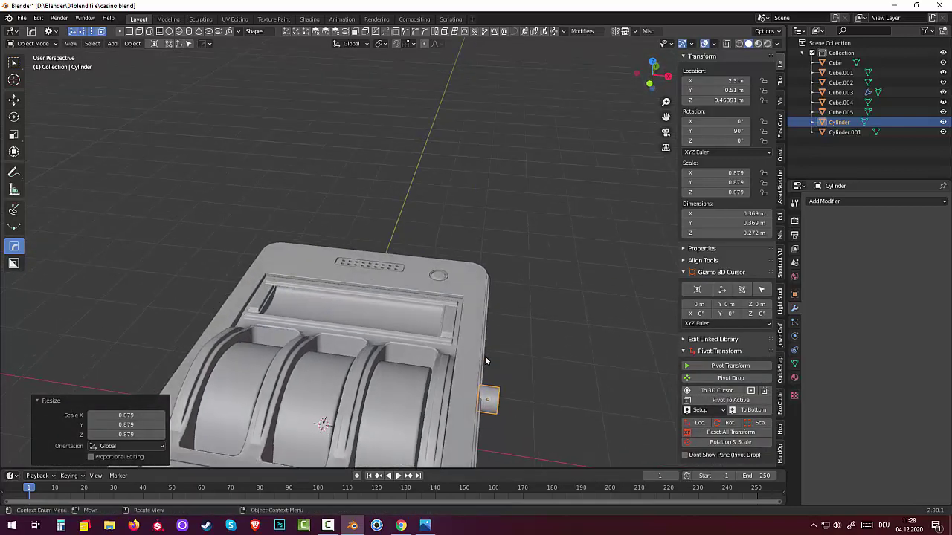
# Enter Edit Mode and select the cylinder's outer end face.
pyautogui.click(34, 43)
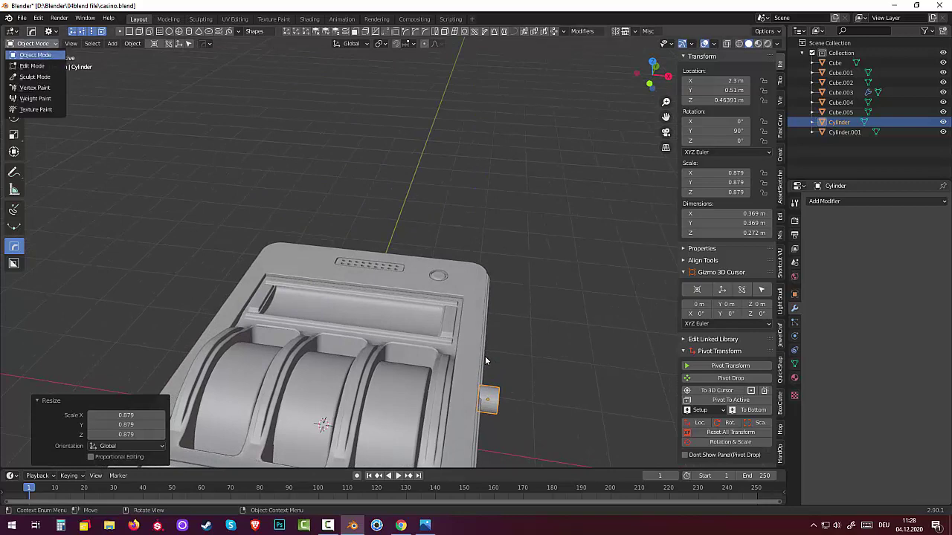
pyautogui.click(29, 66)
pyautogui.press('KP_2')
pyautogui.press('KP_6')
pyautogui.press('KP_6')
pyautogui.moveTo(486, 361); pyautogui.dragTo(486, 361, button='middle')
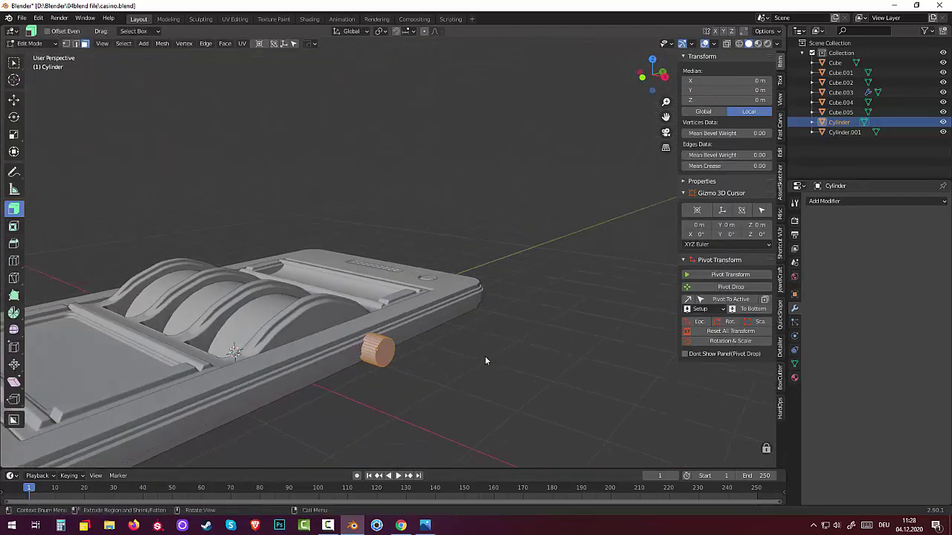
pyautogui.hotkey('ctrl', 'z')
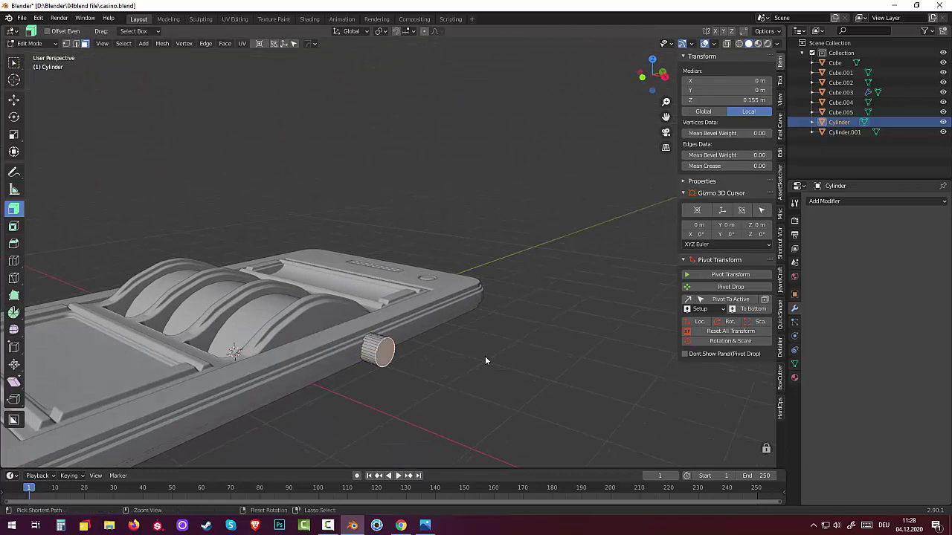
# Bevel the end cap's rim with 5 segments at 0.0322 m width, then return to Object Mode.
pyautogui.hotkey('ctrl', 'b')
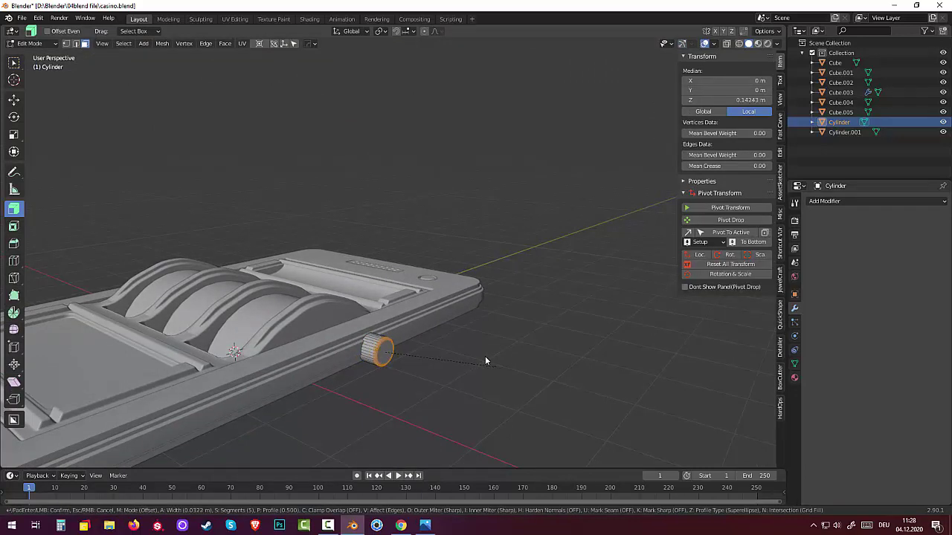
pyautogui.click(484, 361)
pyautogui.moveTo(485, 361); pyautogui.dragTo(485, 362, button='middle')
pyautogui.hotkey('alt', 'a')
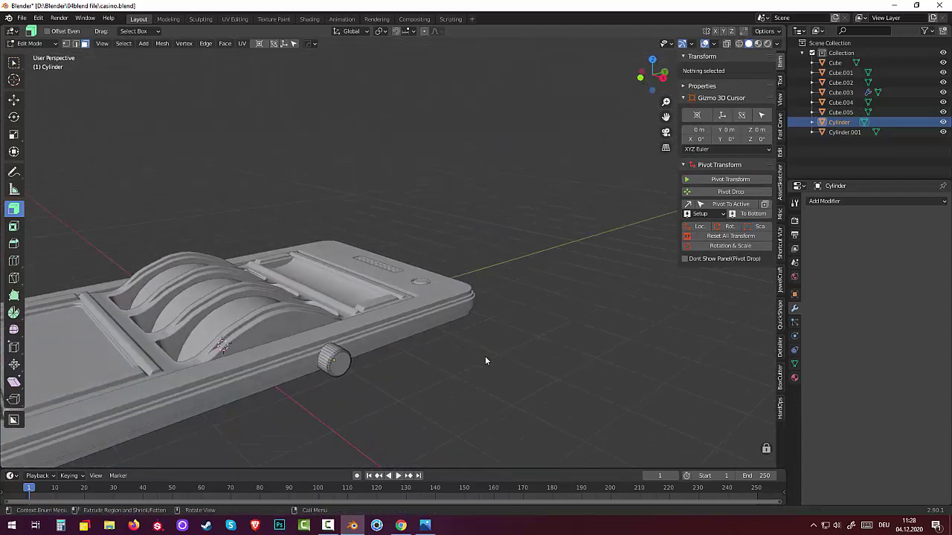
pyautogui.hotkey('ctrl', 'Tab')
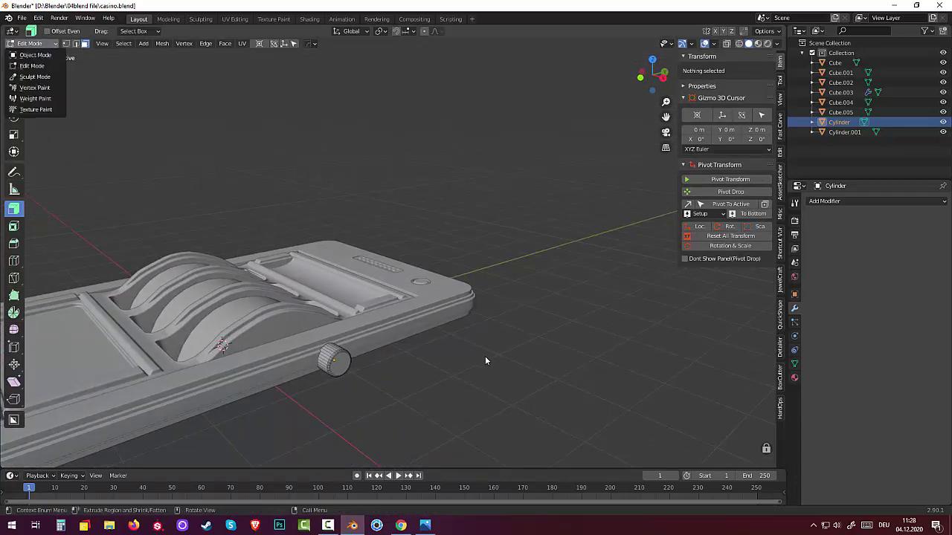
pyautogui.press('Return')
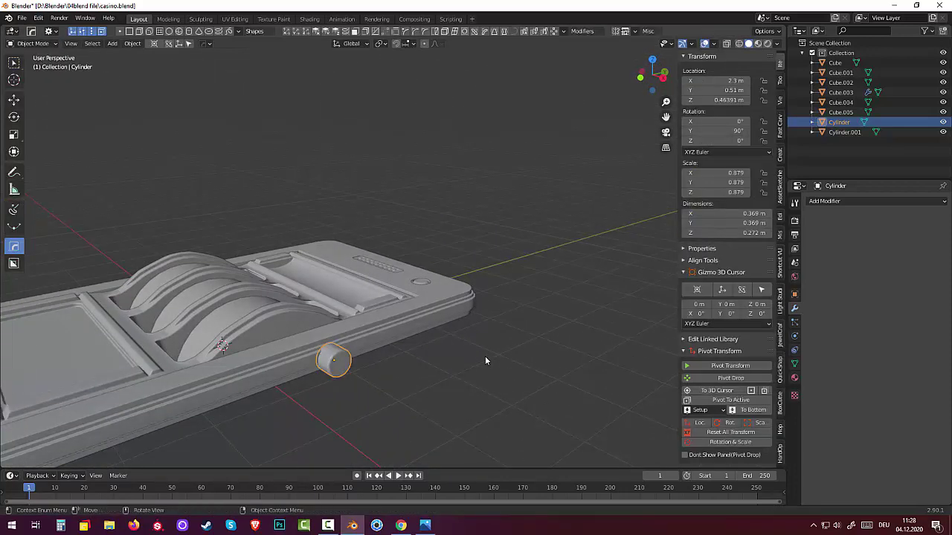
# Apply Shade Smooth to the side cylinder.
pyautogui.hotkey('ctrl', 'z')
pyautogui.hotkey('ctrl', 'z')
pyautogui.rightClick(301, 343)
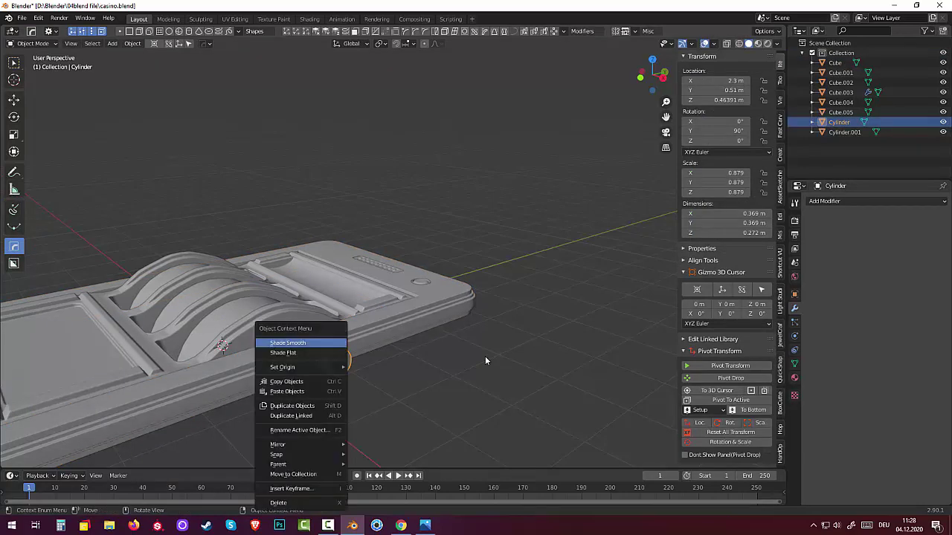
pyautogui.press('Up')
pyautogui.press('Return')
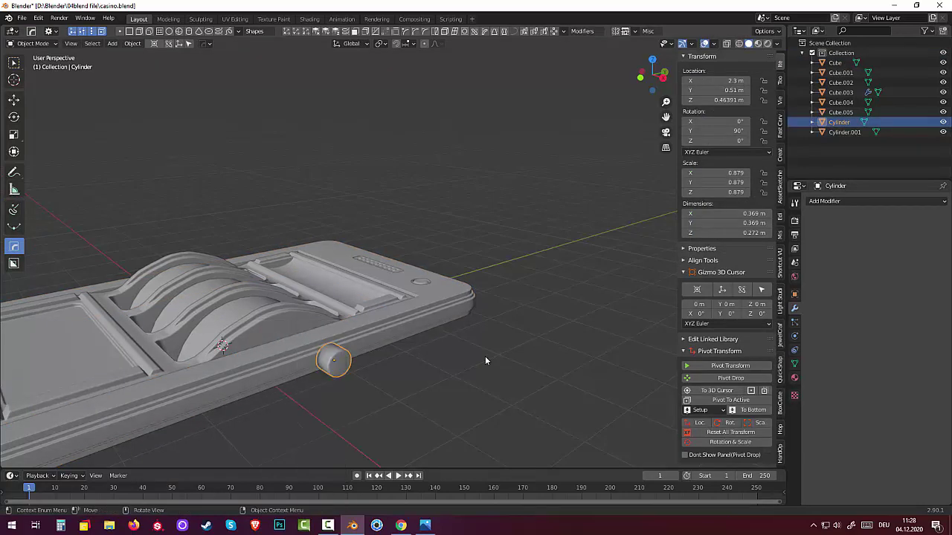
# Enable Auto Smooth at 30° in the cylinder's Object Data normals settings.
pyautogui.click(794, 350)
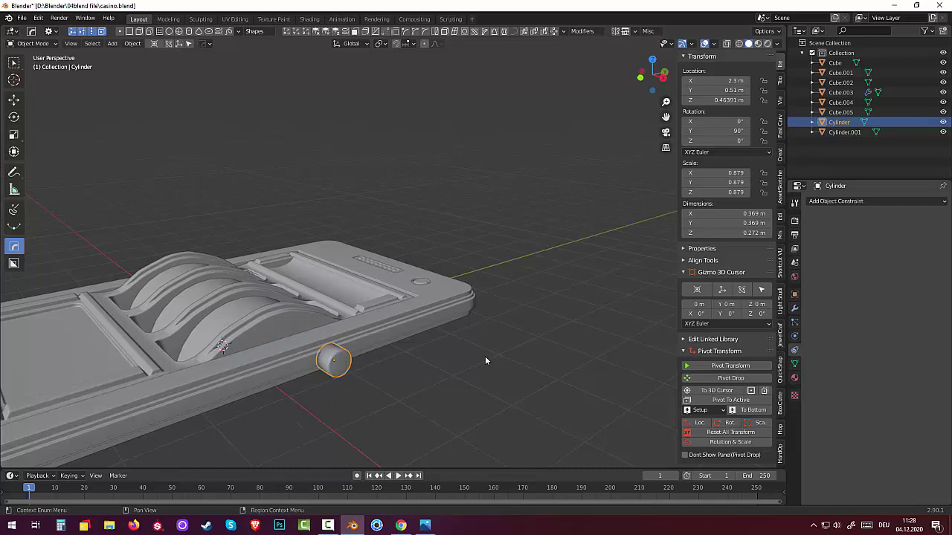
pyautogui.click(793, 364)
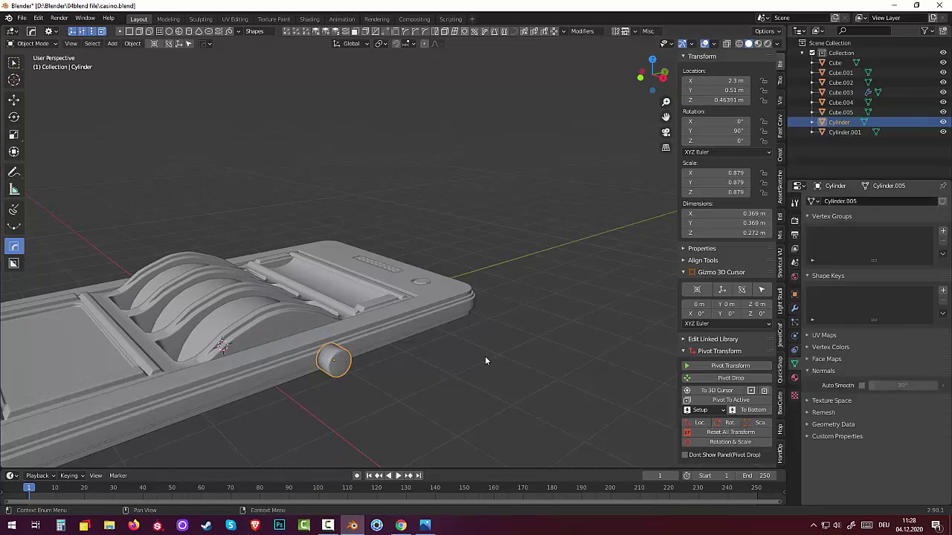
pyautogui.click(485, 361)
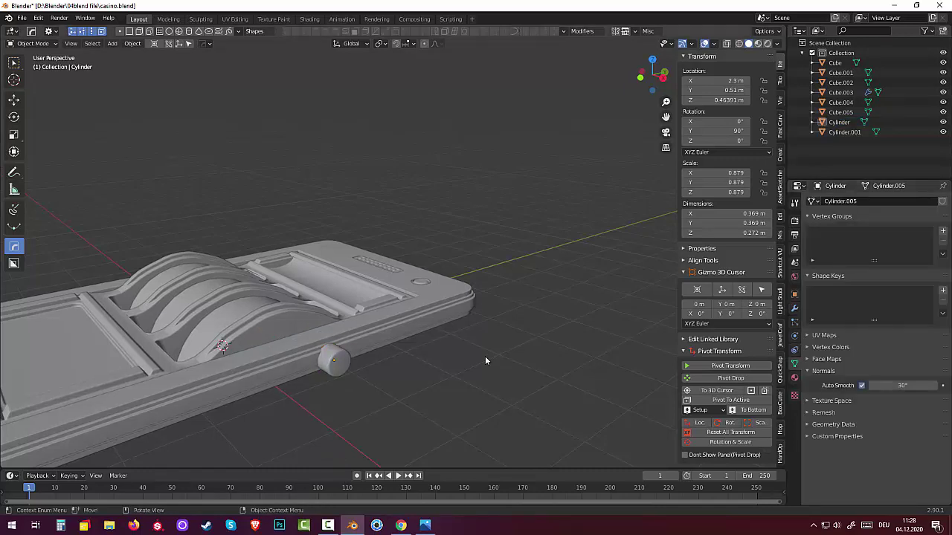
pyautogui.hotkey('ctrl', 'z')
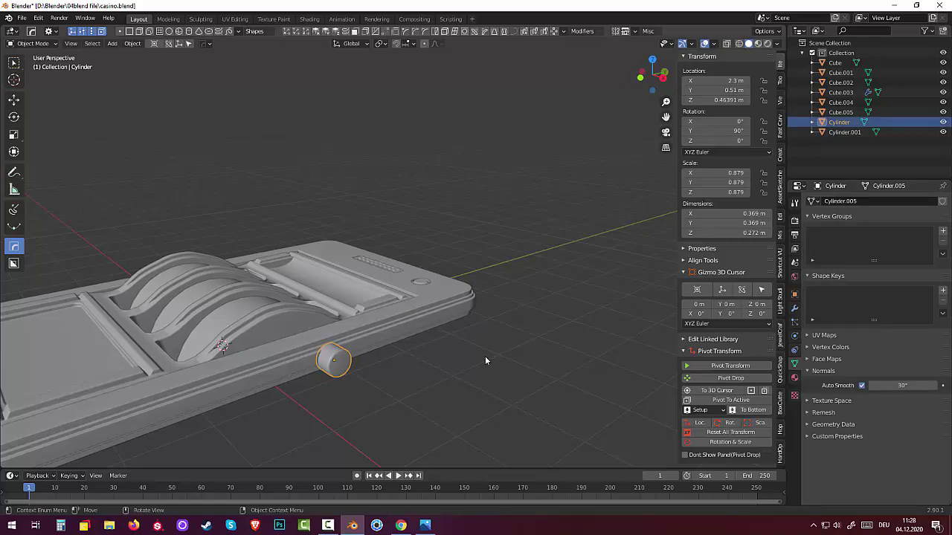
pyautogui.moveTo(486, 361); pyautogui.dragTo(485, 360, button='middle')
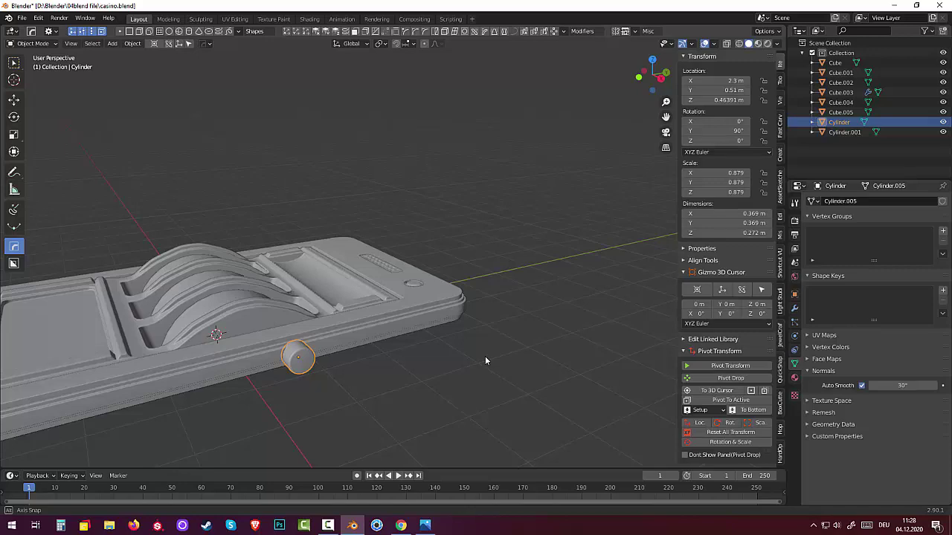
pyautogui.moveTo(485, 360); pyautogui.dragTo(486, 361, button='middle')
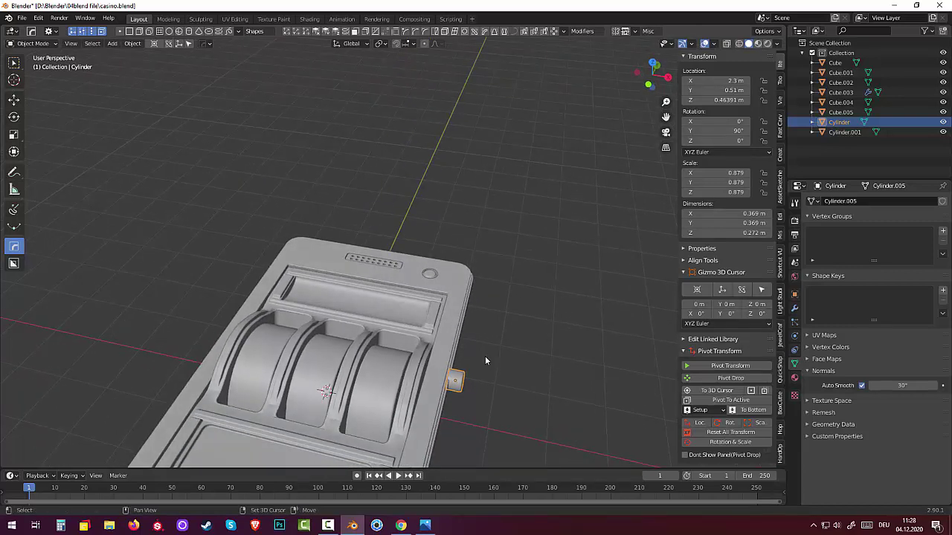
# Duplicate the knob in place and rotate the copy 90° around Y.
pyautogui.hotkey('shift', 'd')
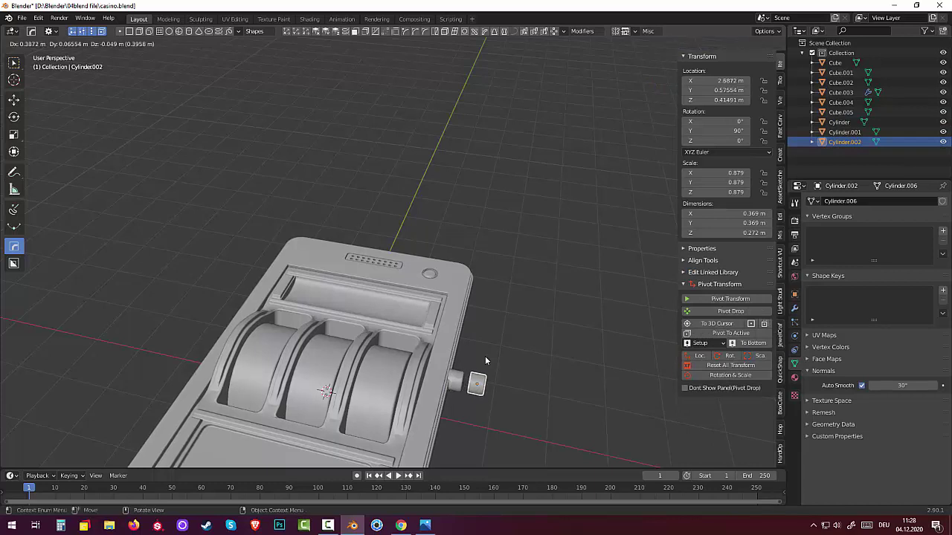
pyautogui.rightClick(485, 361)
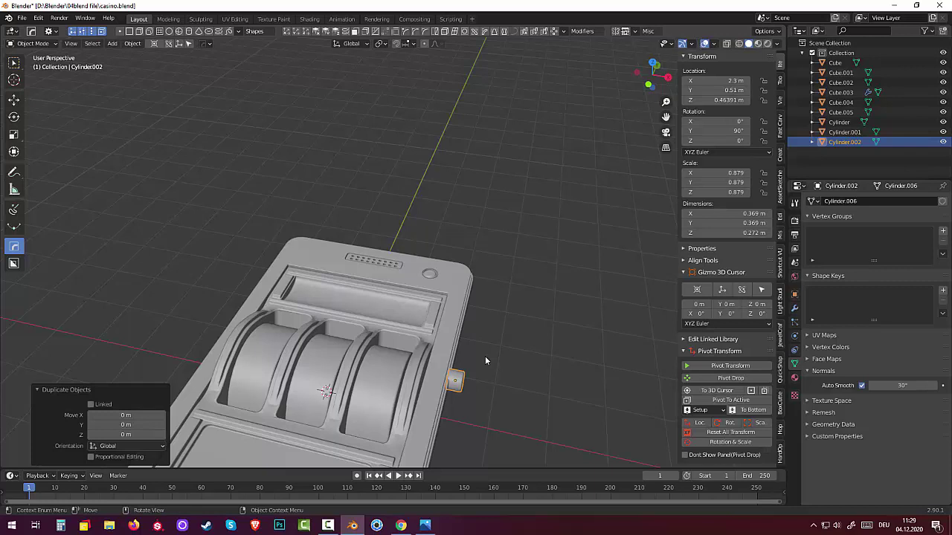
pyautogui.press('r')
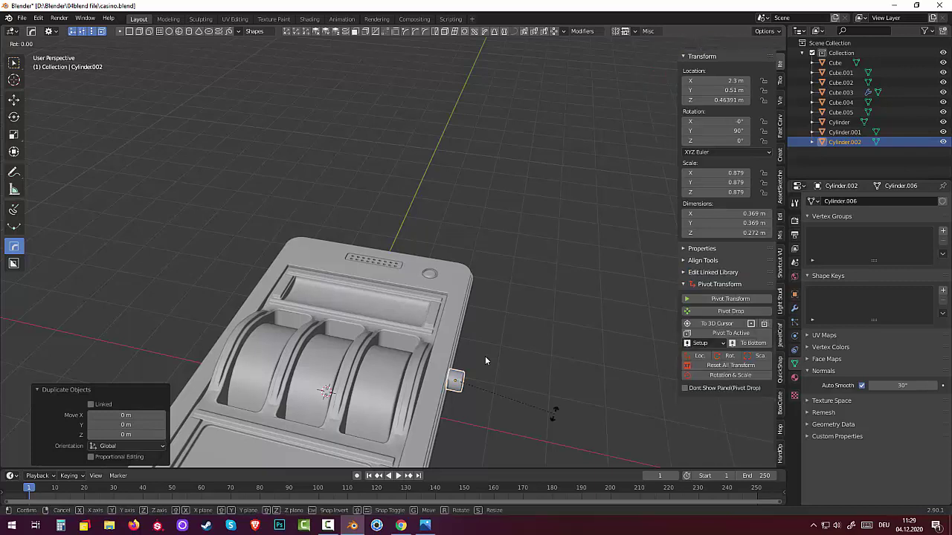
pyautogui.write('y')
pyautogui.write('90')
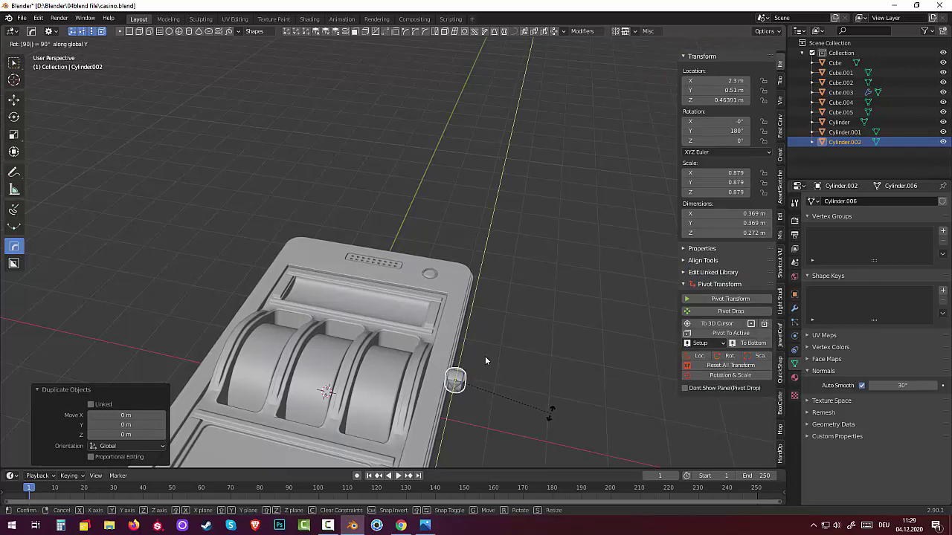
pyautogui.press('Return')
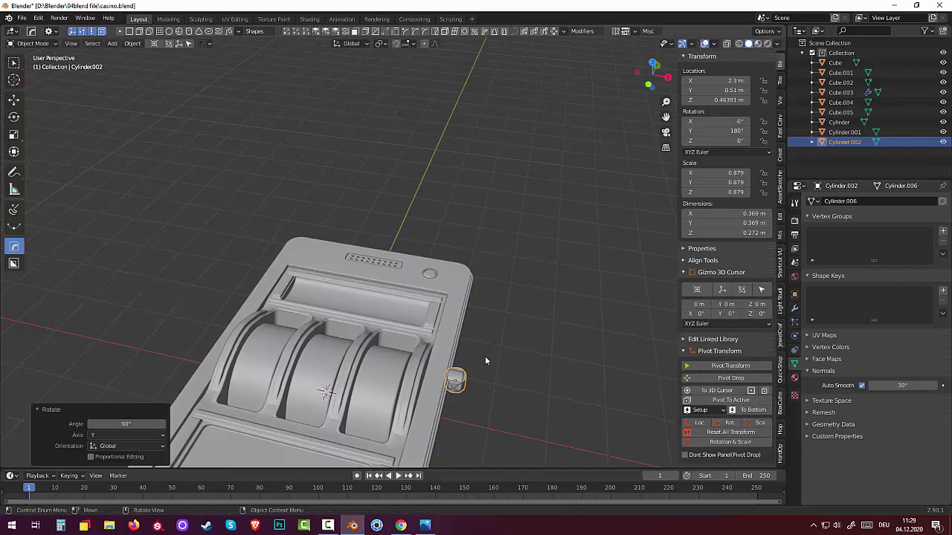
# Shrink the copy to 0.502 scale, then stretch it along Z to -20.1 into a 3.13 m rod.
pyautogui.press('s')
pyautogui.click(485, 361)
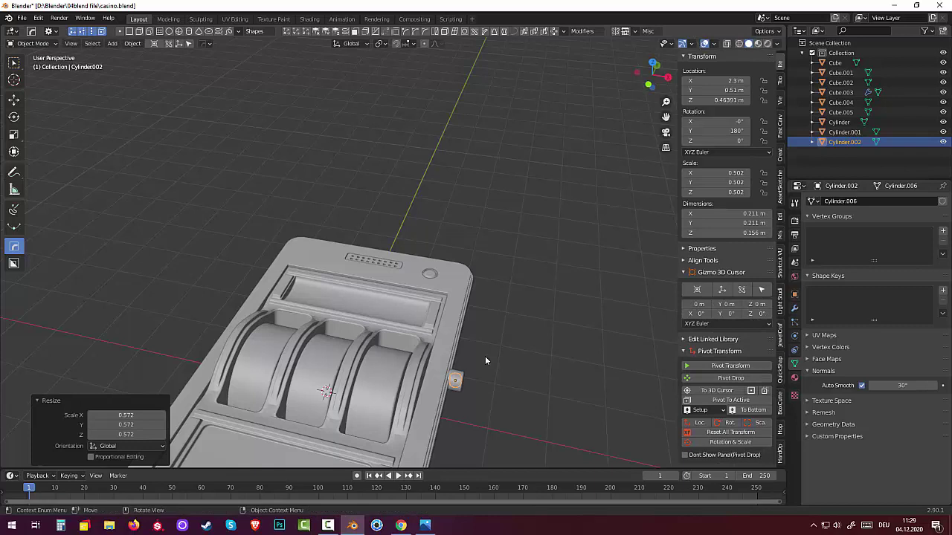
pyautogui.press('s')
pyautogui.press('z')
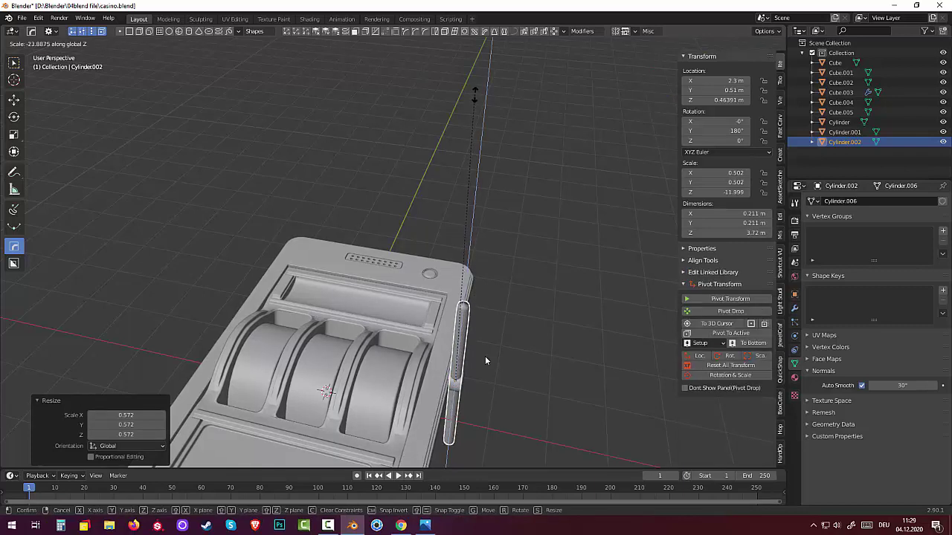
pyautogui.click(486, 360)
pyautogui.moveTo(486, 360); pyautogui.dragTo(485, 360, button='middle')
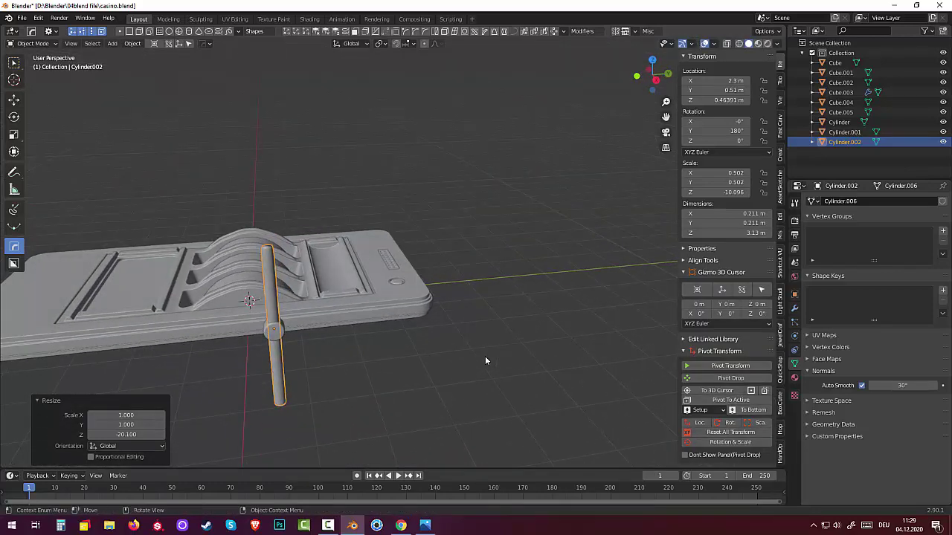
# Raise the rod 1.553 m along Z so it stands beside the machine.
pyautogui.press('g')
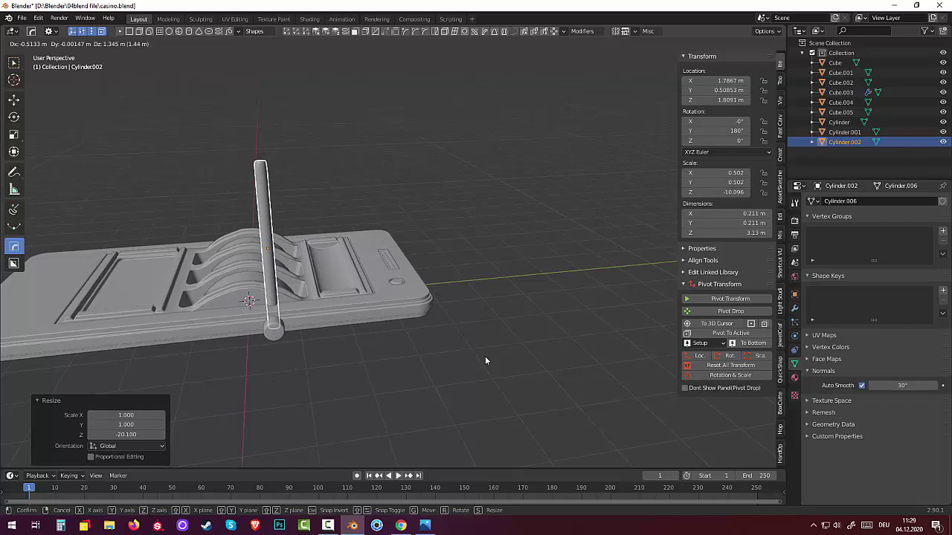
pyautogui.press('z')
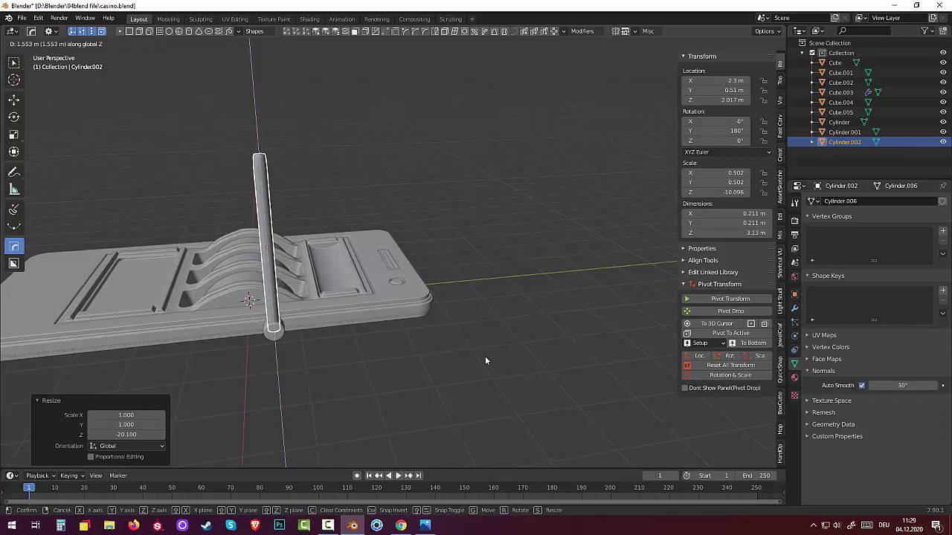
pyautogui.click(485, 361)
pyautogui.moveTo(485, 360); pyautogui.dragTo(485, 361, button='middle')
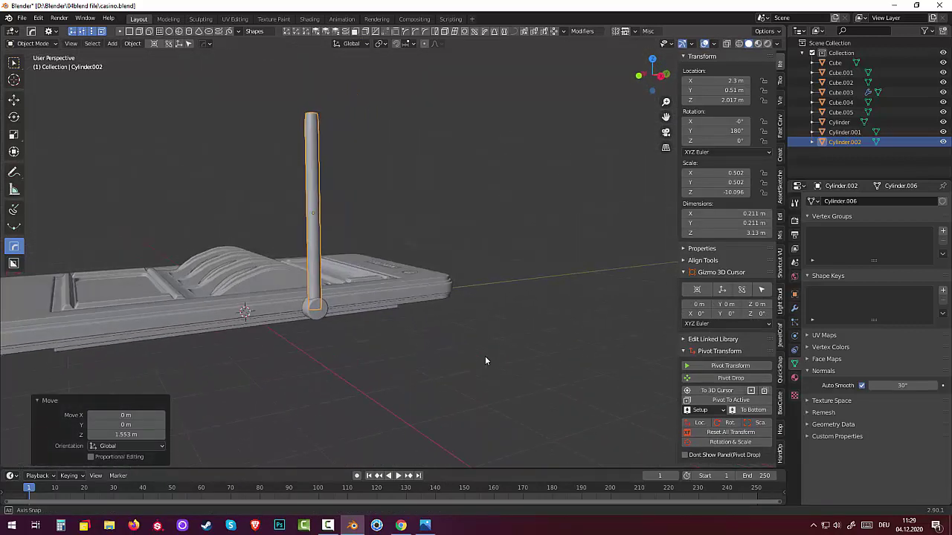
# Place the 3D cursor at the rod's base and set the rod's origin to the cursor.
pyautogui.click(486, 360)
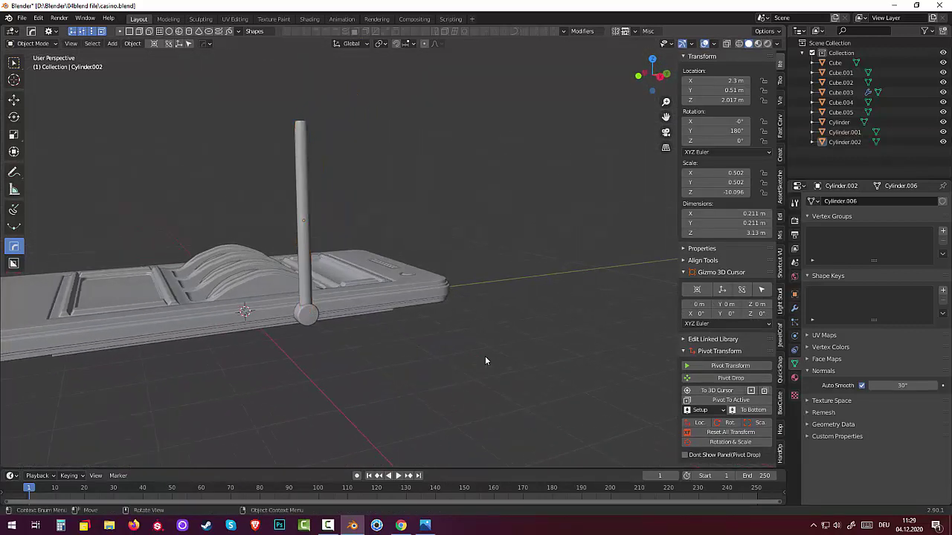
pyautogui.hotkey('ctrl', 'z')
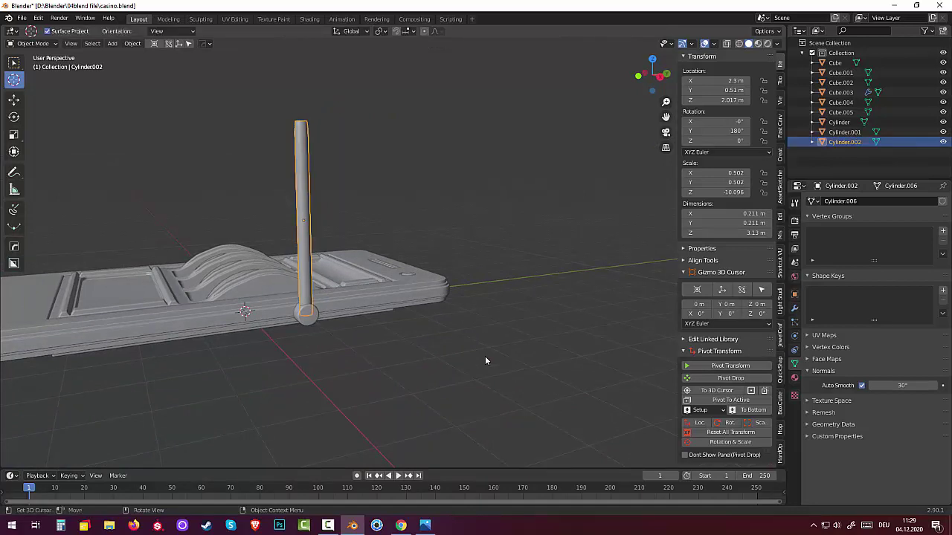
pyautogui.hotkey('shift', 's')
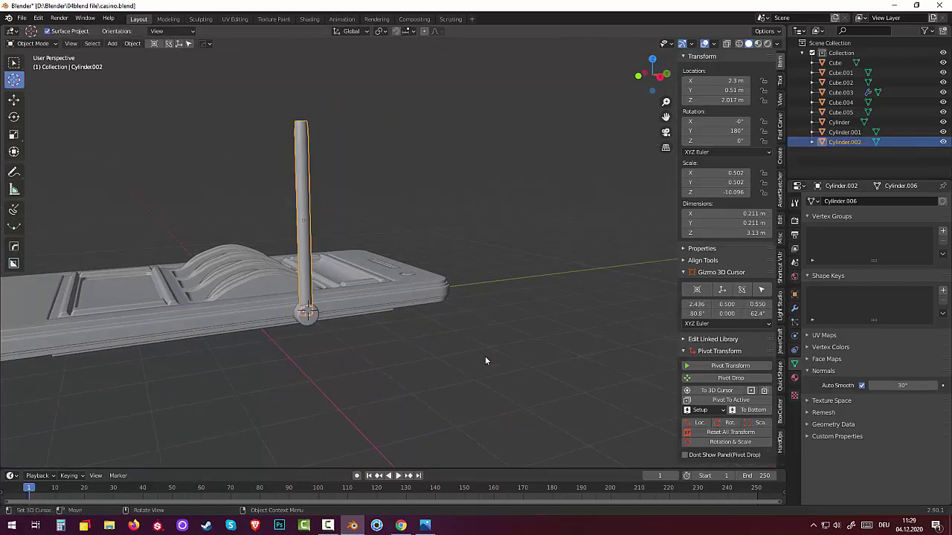
pyautogui.hotkey('shift', 's')
pyautogui.hotkey('shift', 's')
pyautogui.moveTo(486, 361); pyautogui.dragTo(485, 361, button='middle')
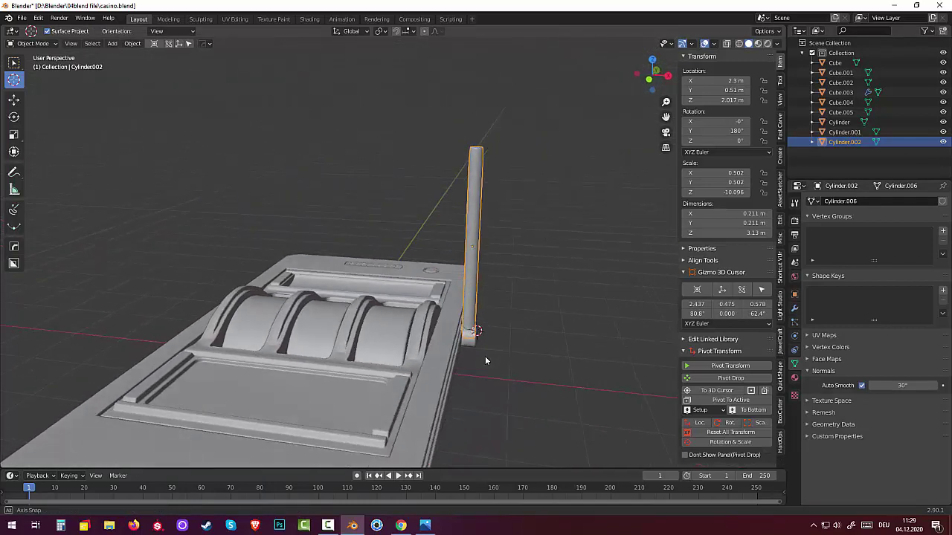
pyautogui.keyDown('shift'); pyautogui.rightClick(469, 326); pyautogui.keyUp('shift')
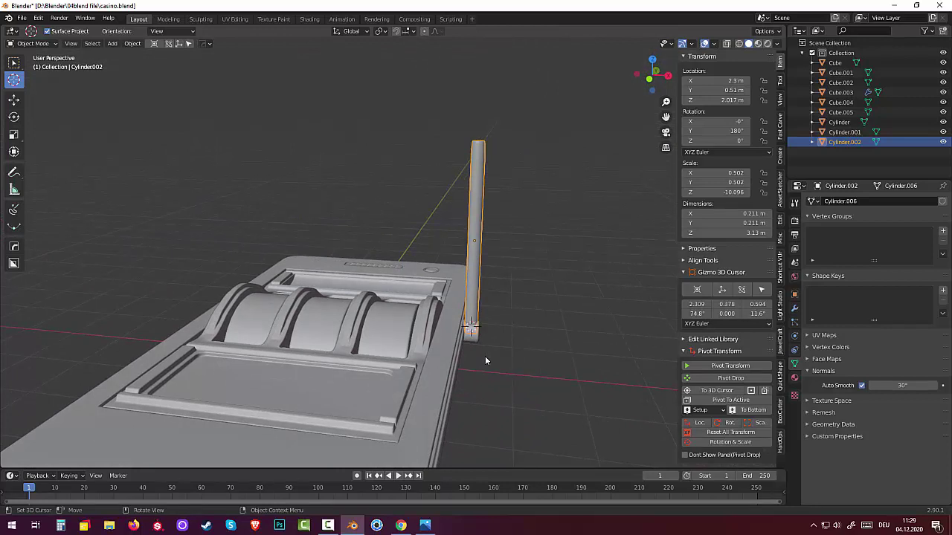
pyautogui.click(133, 43)
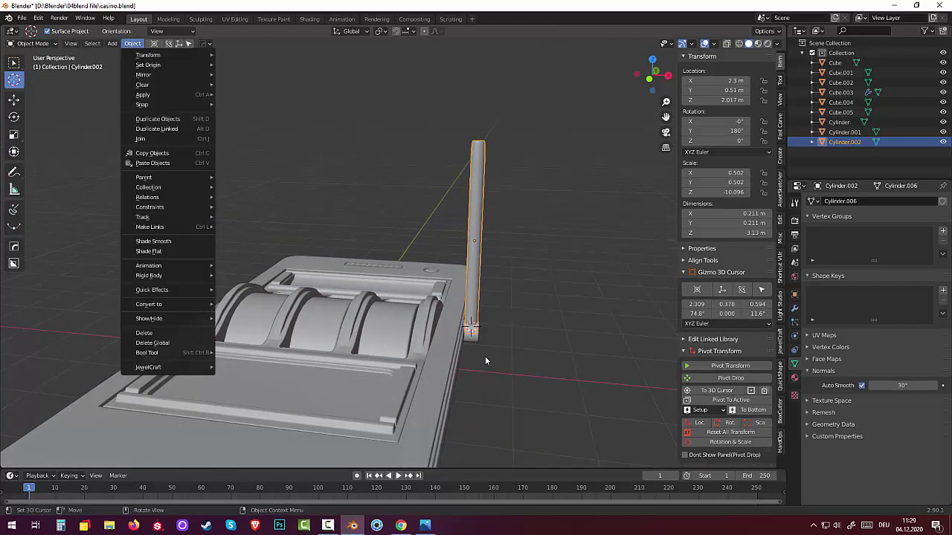
pyautogui.moveTo(148, 65)
pyautogui.click(254, 86)
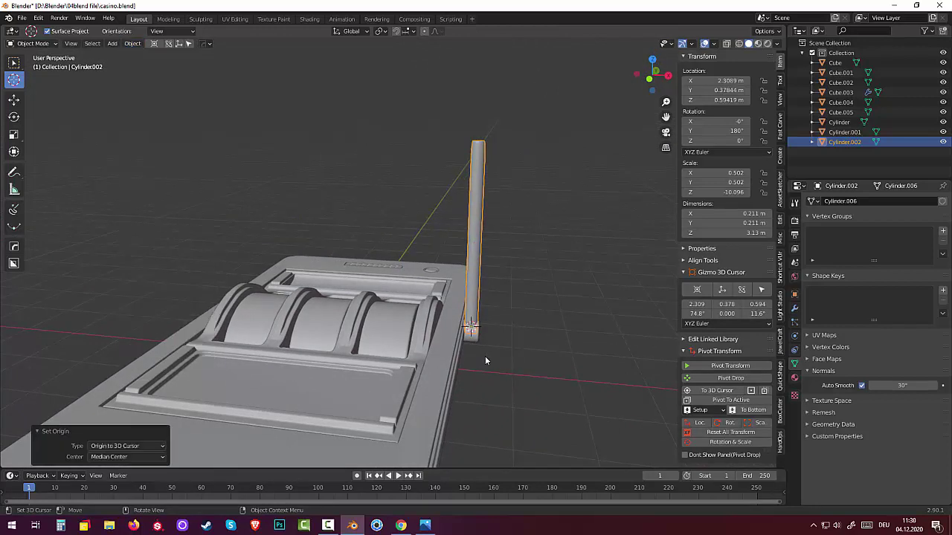
# Scale the lever stick down to 0.829, about 2.59 m long.
pyautogui.press('w')
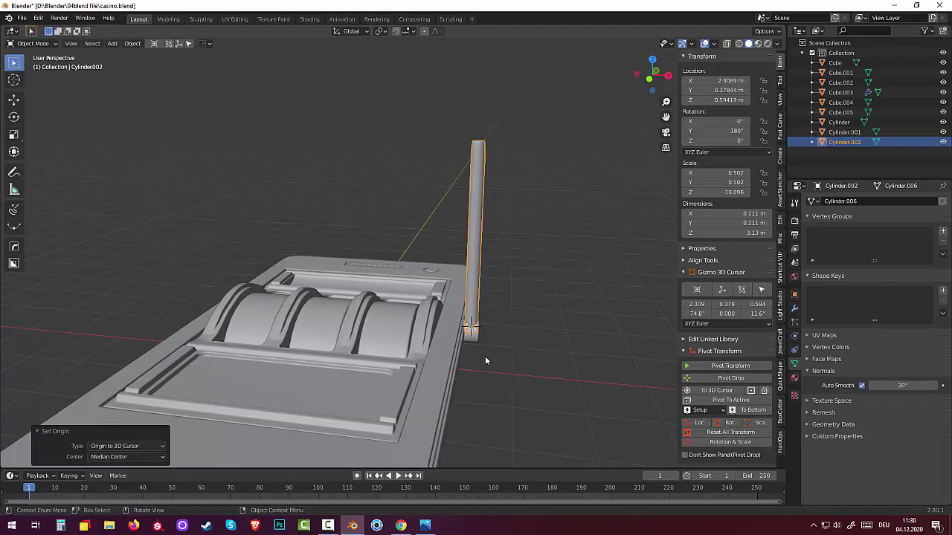
pyautogui.moveTo(485, 361); pyautogui.dragTo(485, 361, button='middle')
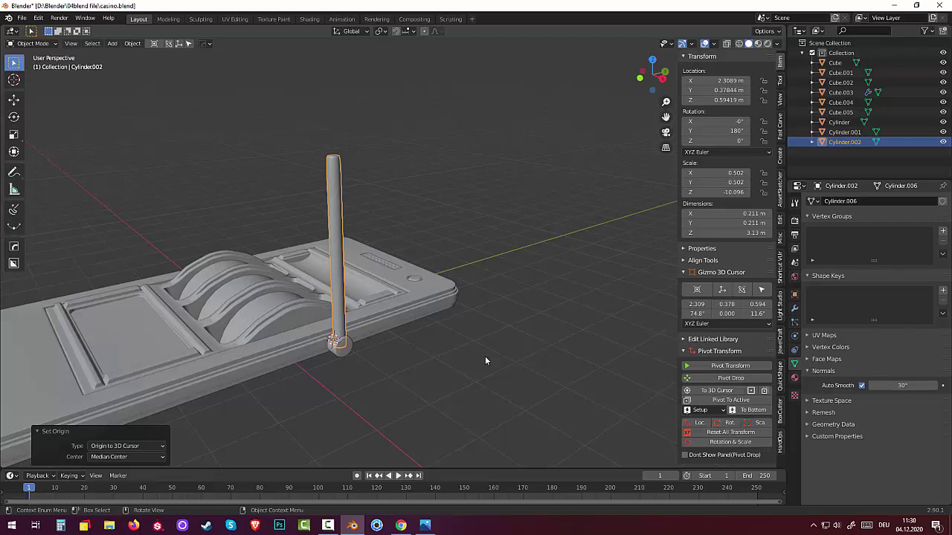
pyautogui.press('s')
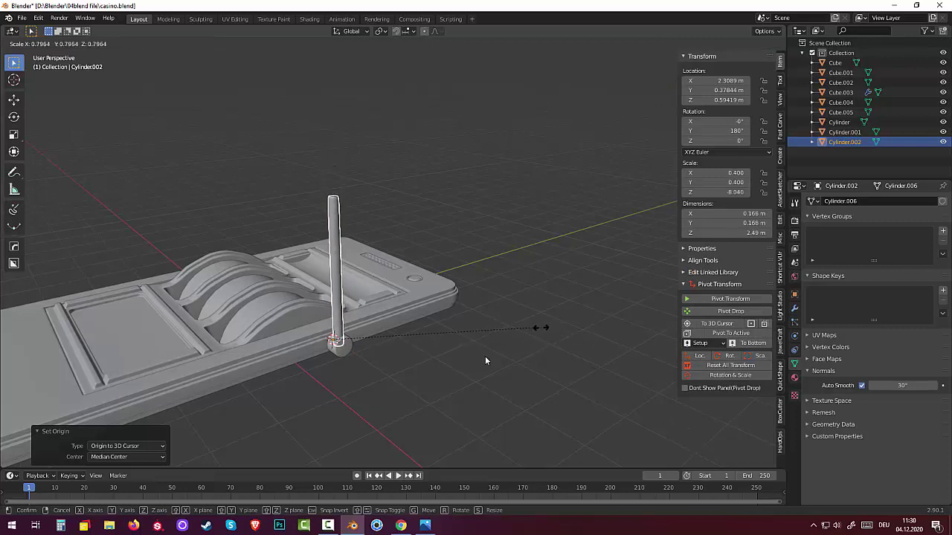
pyautogui.click(485, 361)
pyautogui.moveTo(486, 361); pyautogui.dragTo(486, 360, button='middle')
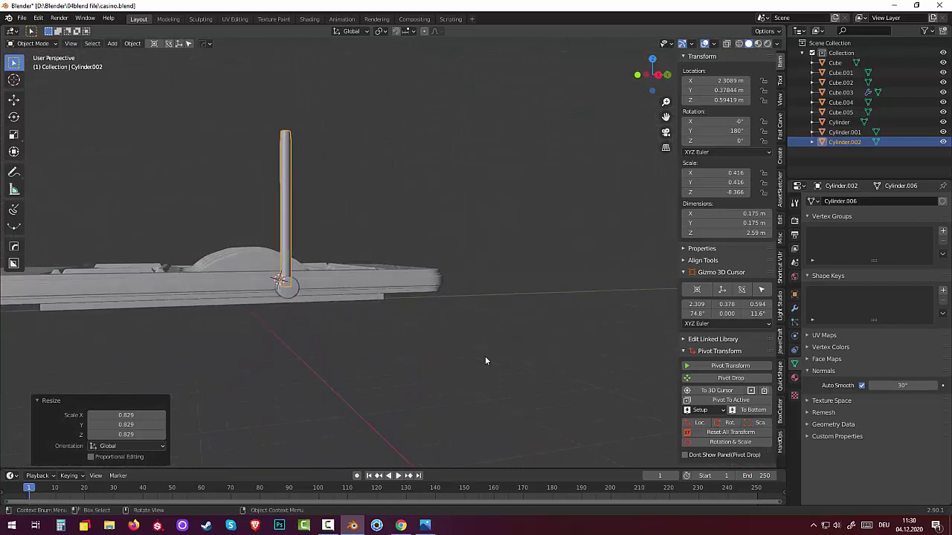
# Try a 44° tilt and small shift of the lever, then undo both.
pyautogui.press('r')
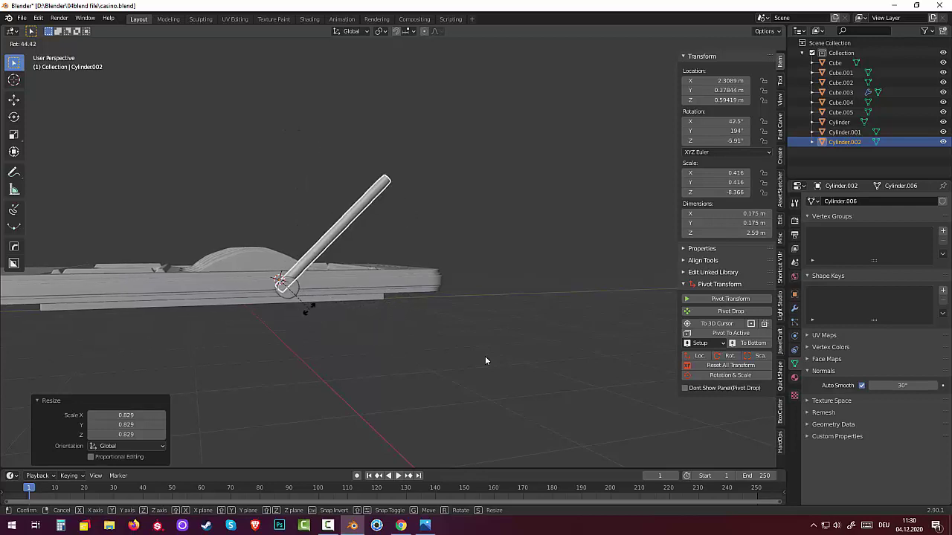
pyautogui.click(485, 361)
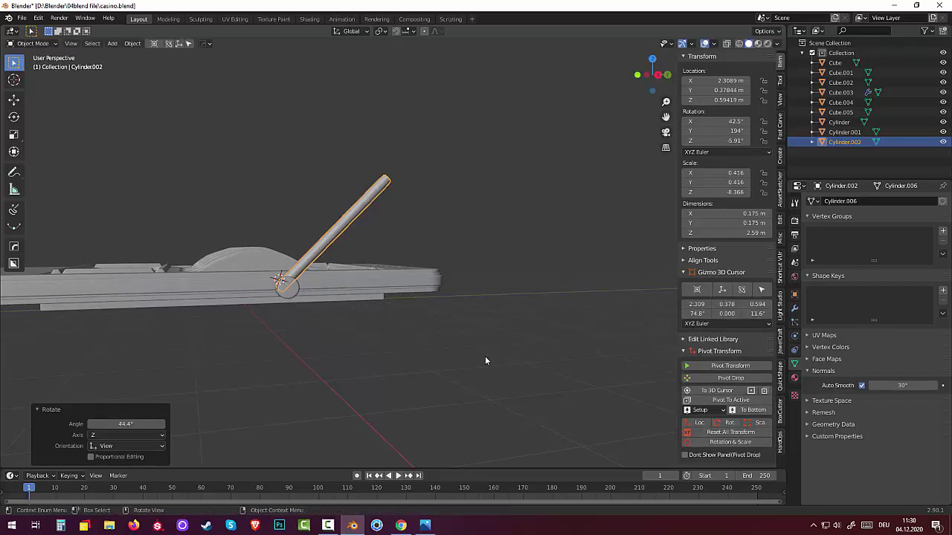
pyautogui.press('g')
pyautogui.click(485, 361)
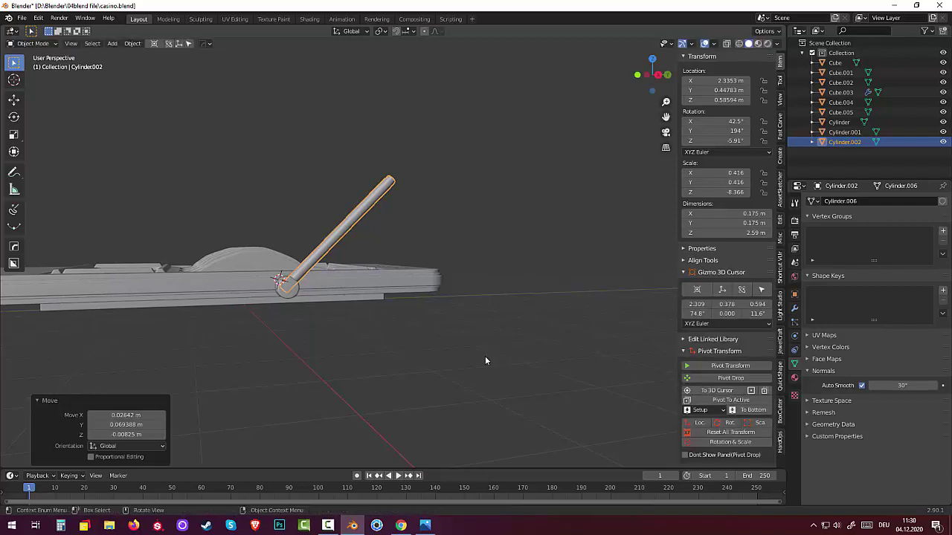
pyautogui.moveTo(486, 360); pyautogui.dragTo(486, 360, button='middle')
pyautogui.hotkey('ctrl', 'z')
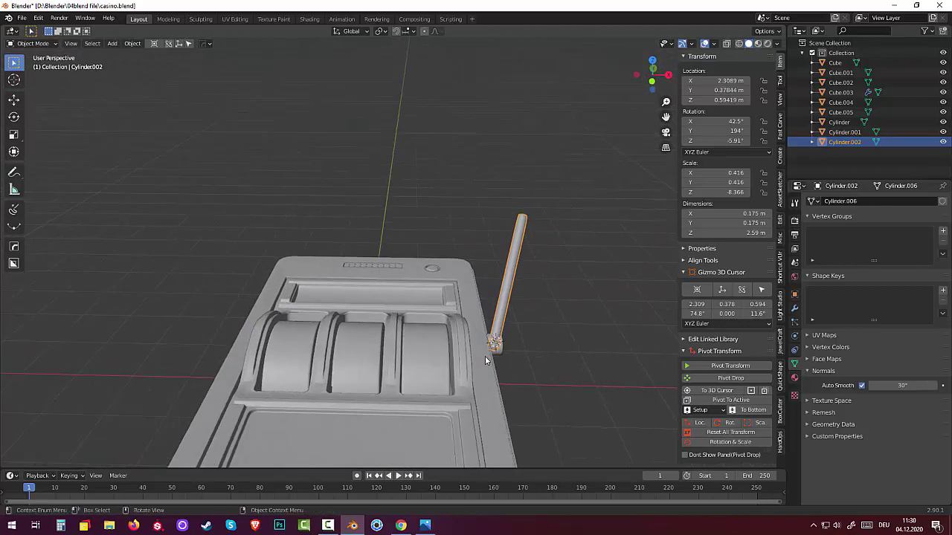
pyautogui.hotkey('ctrl', 'z')
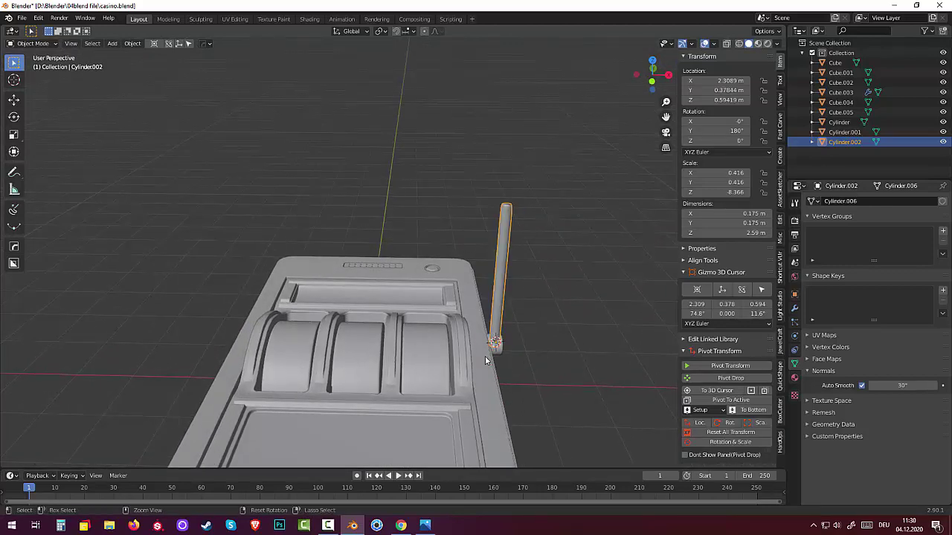
pyautogui.moveTo(485, 361); pyautogui.dragTo(485, 360, button='middle')
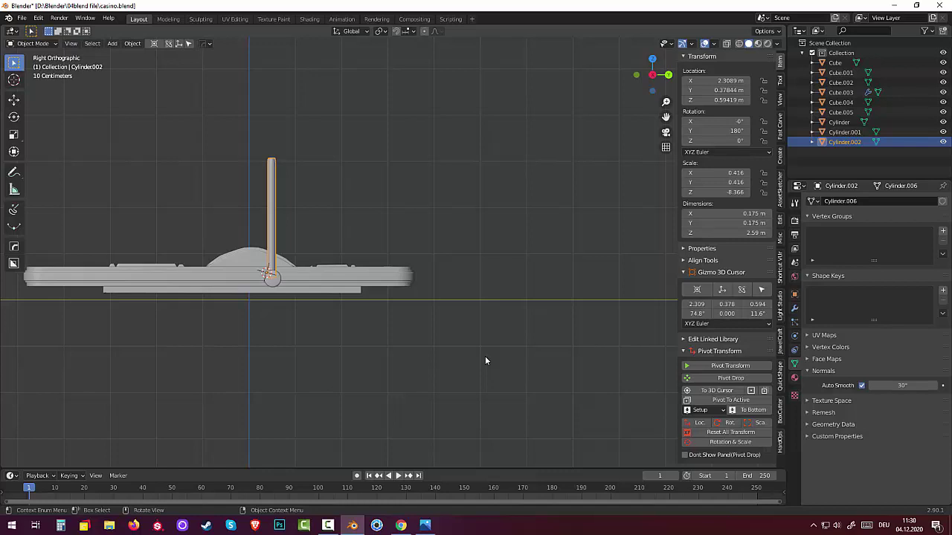
# Tilt the lever around its base to about 66.7° on X.
pyautogui.press('r')
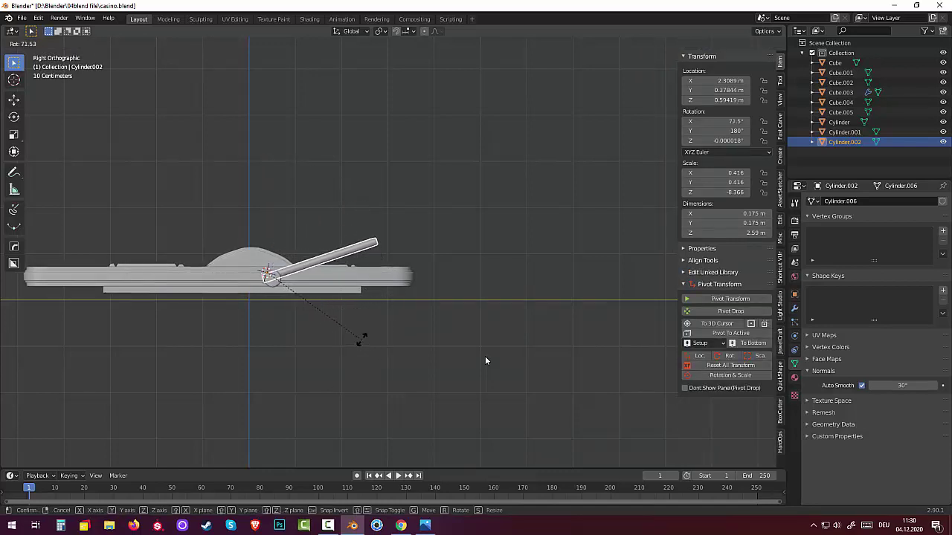
pyautogui.click(485, 360)
pyautogui.moveTo(484, 361); pyautogui.dragTo(485, 361, button='middle')
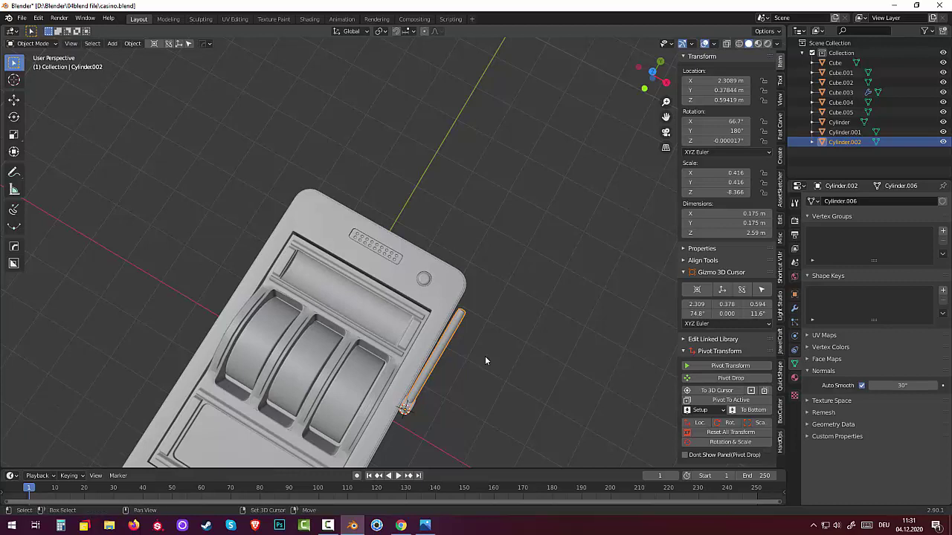
# Deselect the lever and add a 1 m UV sphere (32 segments, 16 rings) at the cursor.
pyautogui.rightClick(485, 361)
pyautogui.press('Escape')
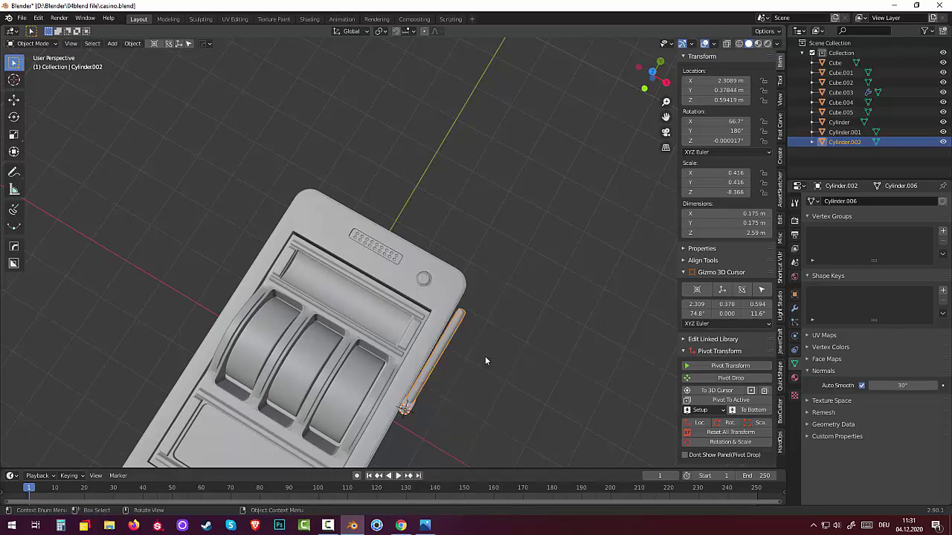
pyautogui.click(484, 360)
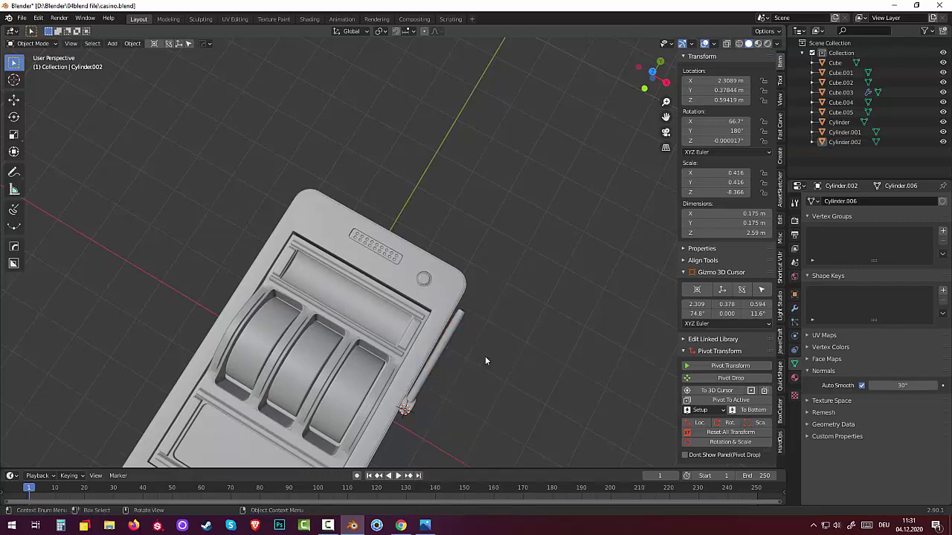
pyautogui.hotkey('shift', 's')
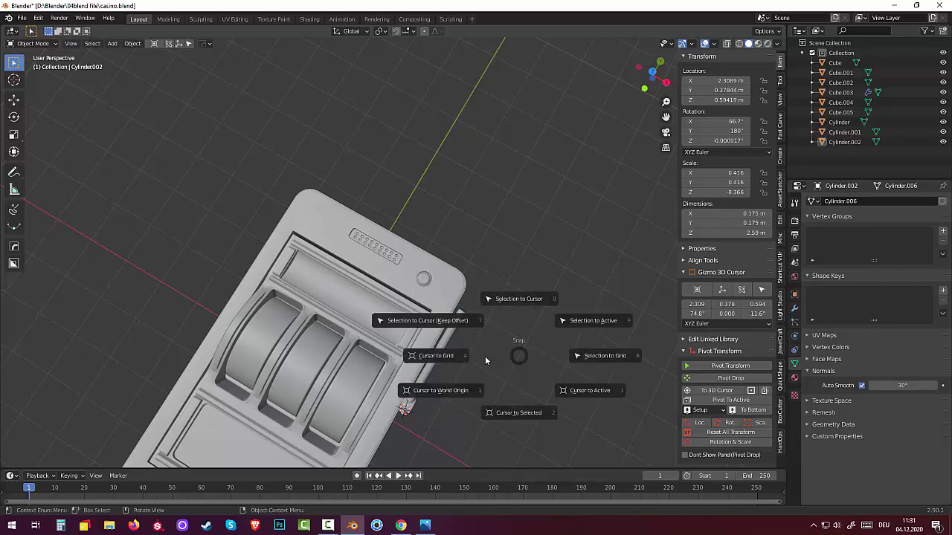
pyautogui.click(485, 361)
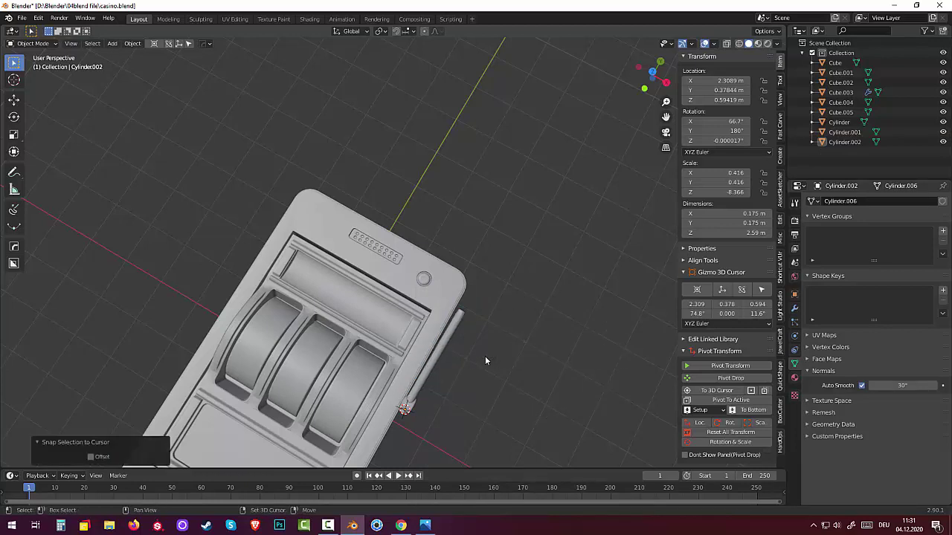
pyautogui.hotkey('shift', 'a')
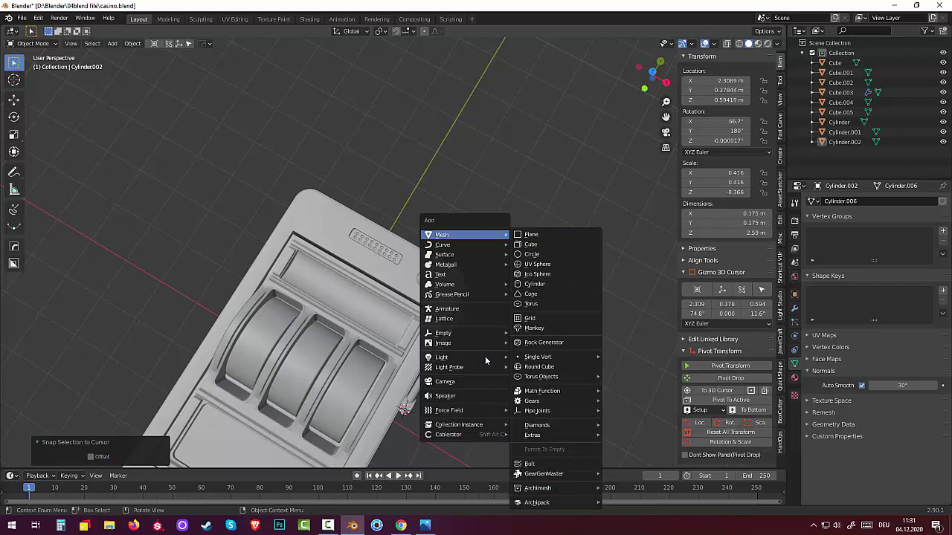
pyautogui.press('u')
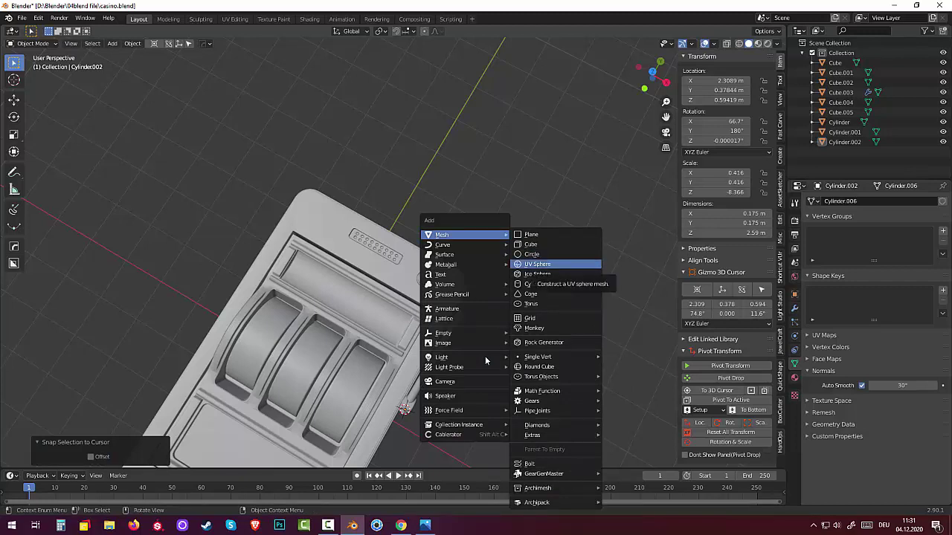
pyautogui.press('Return')
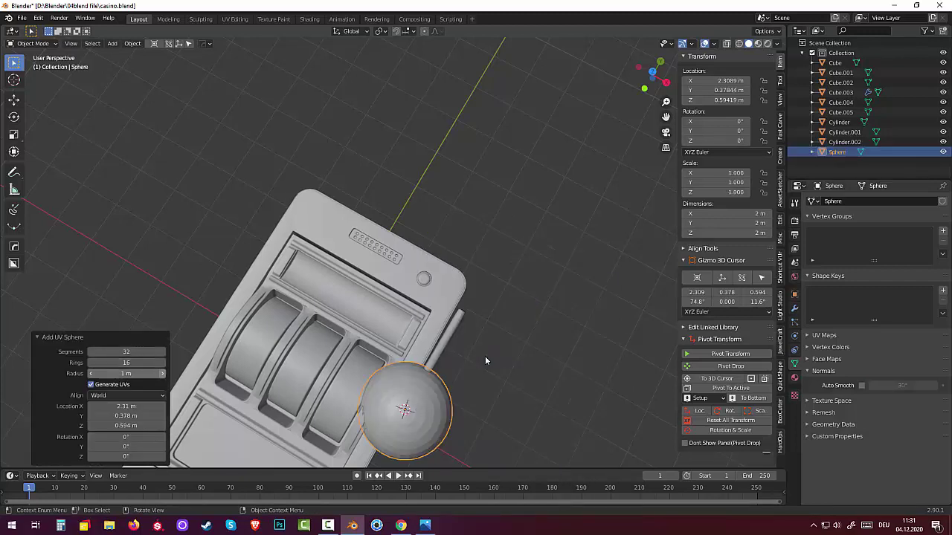
# Set the sphere to 36 segments and shrink it to a small ball.
pyautogui.moveTo(486, 360); pyautogui.dragTo(486, 360, button='middle')
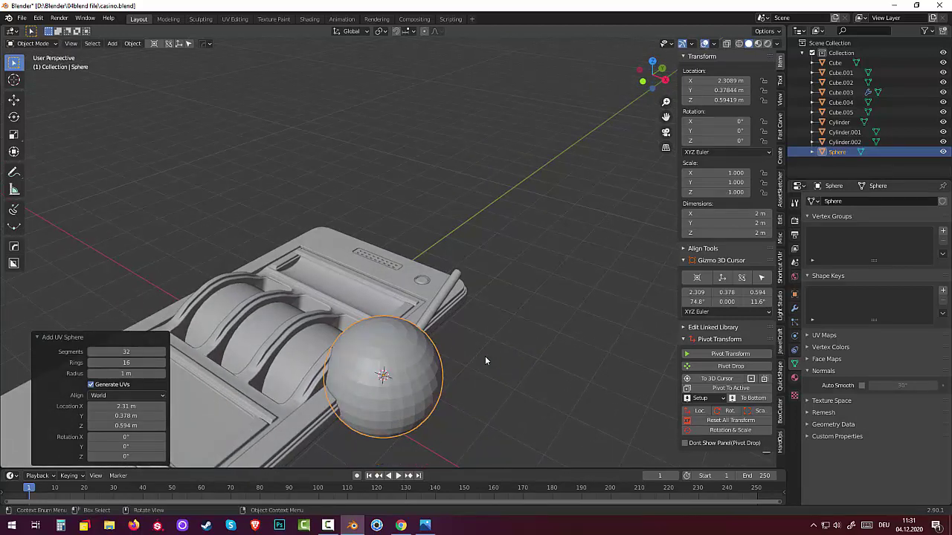
pyautogui.moveTo(127, 352); pyautogui.dragTo(138, 351)
pyautogui.click(89, 351)
pyautogui.moveTo(127, 373)
pyautogui.mouseDown()
pyautogui.moveTo(96, 373)
pyautogui.moveTo(130, 373)
pyautogui.mouseUp()
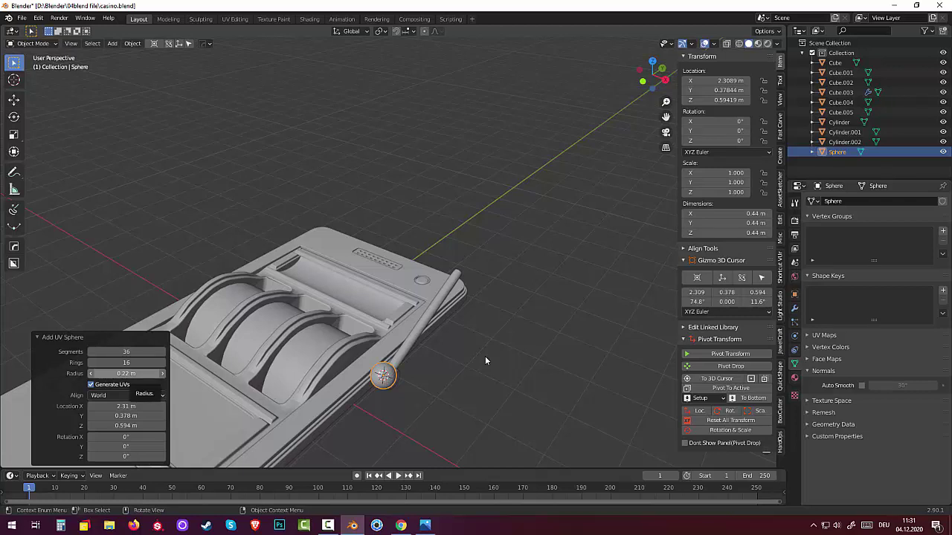
# In Right Ortho view, move the sphere onto the lever's tip.
pyautogui.press('KP_3')
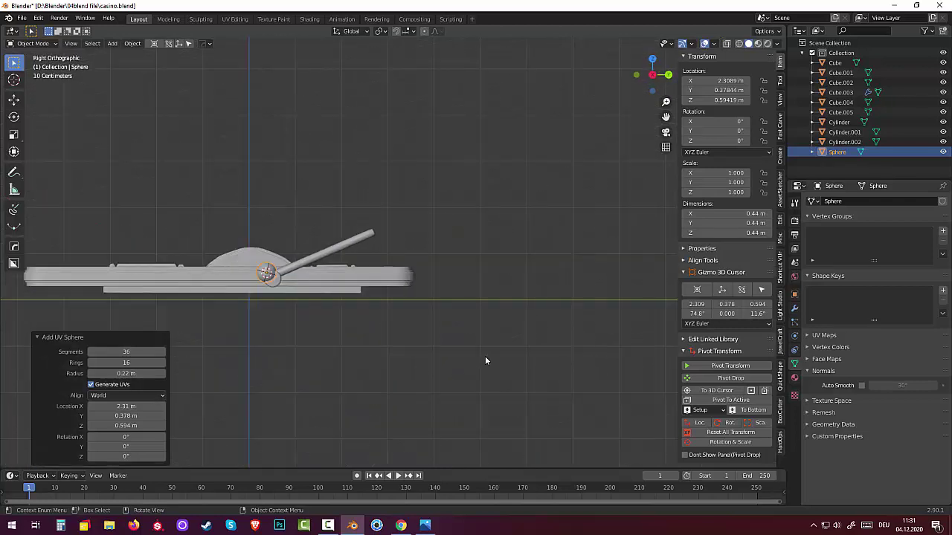
pyautogui.press('g')
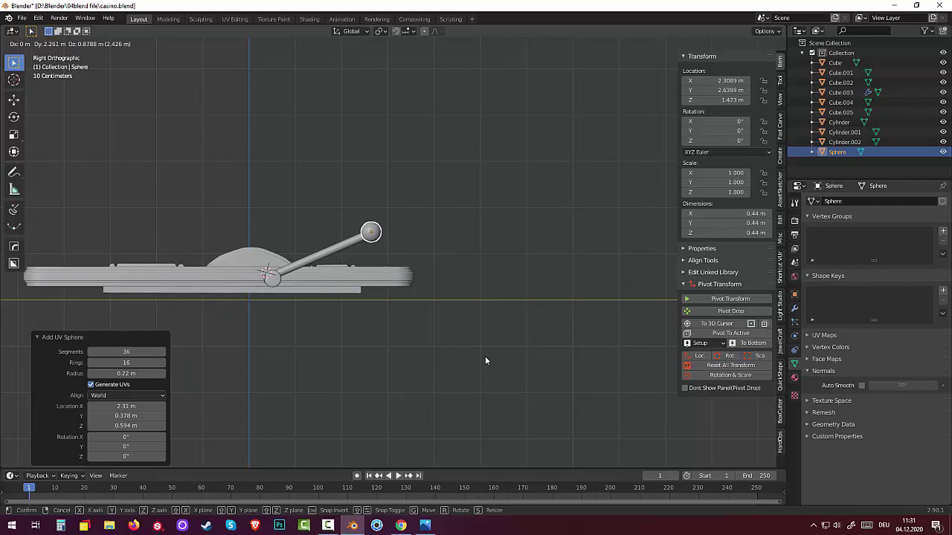
pyautogui.click(485, 360)
pyautogui.moveTo(485, 361); pyautogui.dragTo(486, 361, button='middle')
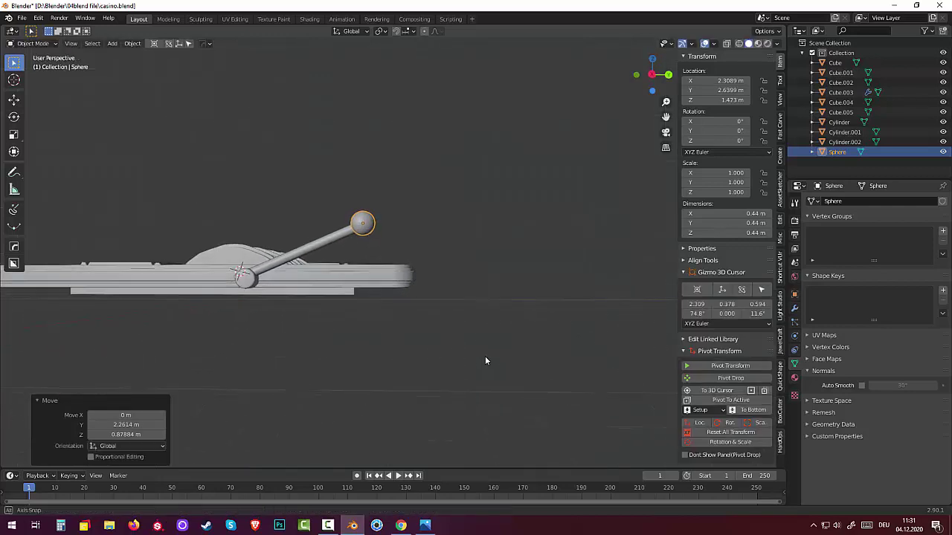
# Select the lever arm (Cylinder.002) and shift it slightly.
pyautogui.click(320, 257)
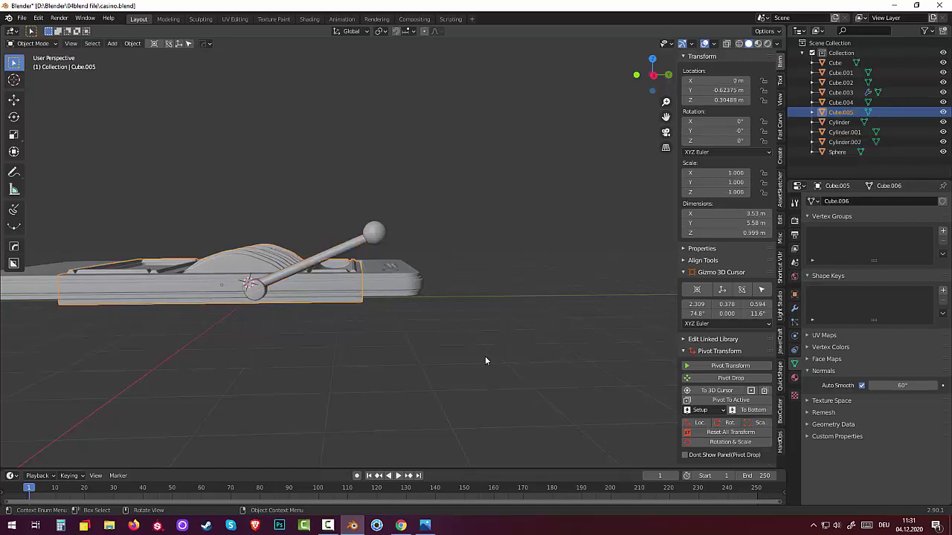
pyautogui.press('g')
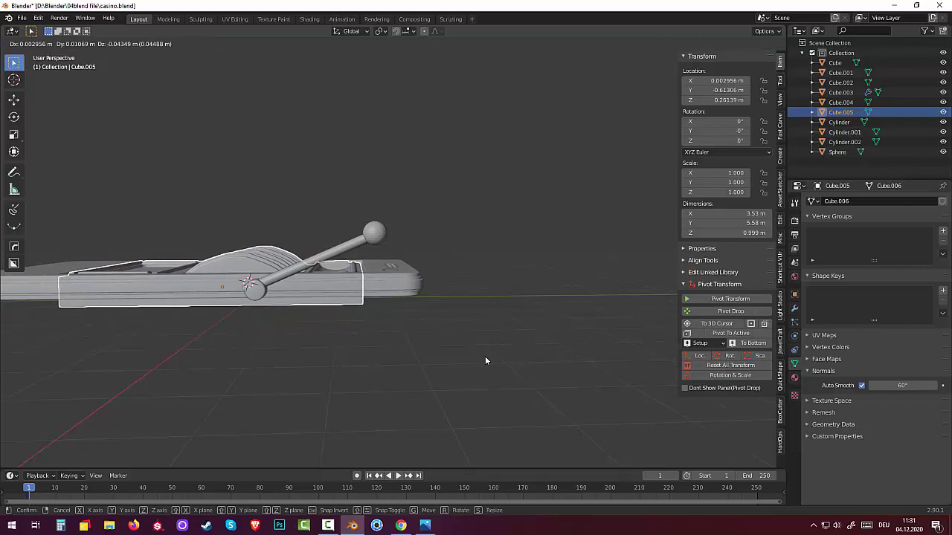
pyautogui.press('Escape')
pyautogui.hotkey('ctrl', 'z')
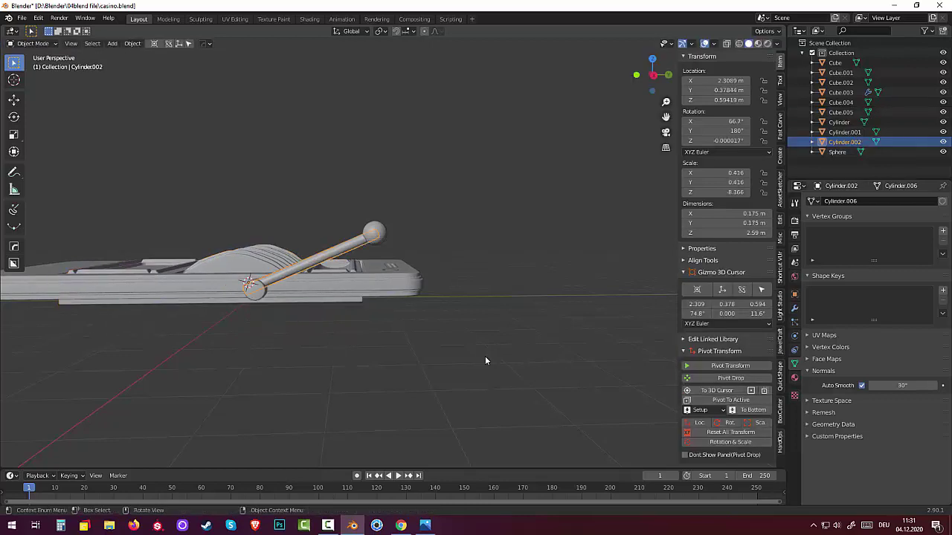
pyautogui.press('g')
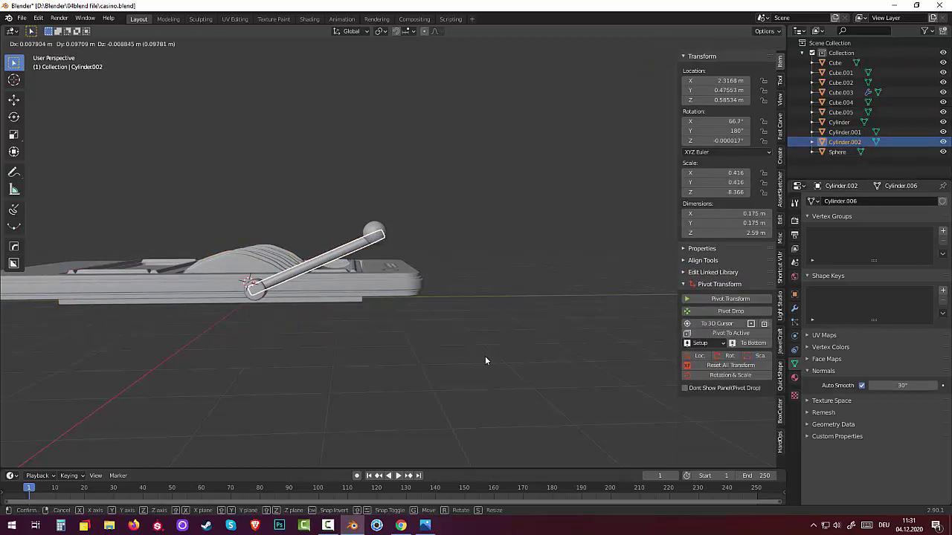
pyautogui.click(485, 361)
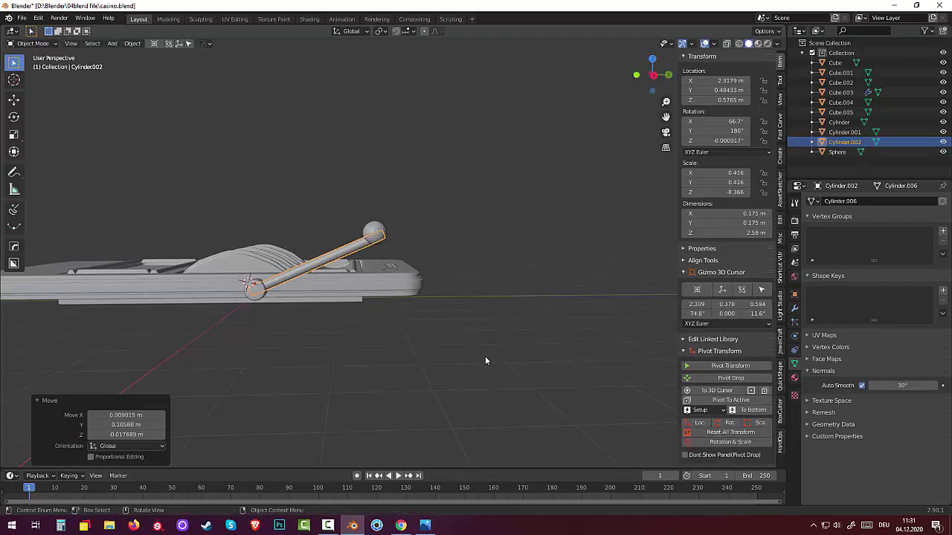
pyautogui.moveTo(484, 360); pyautogui.dragTo(485, 360, button='middle')
# Realign the ball knob on the arm's upper end at Y 2.7149 m, Z 1.4409 m.
pyautogui.hotkey('ctrl', 'z')
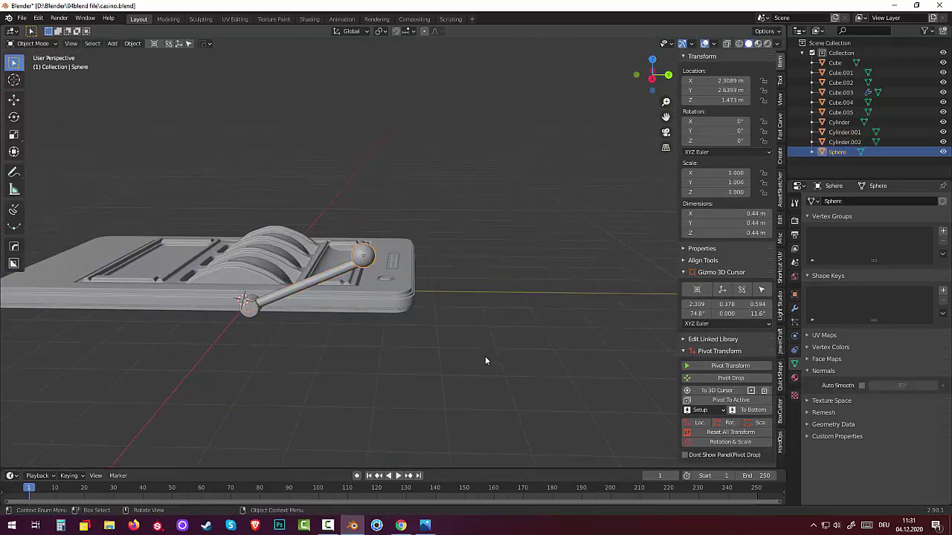
pyautogui.press('KP_3')
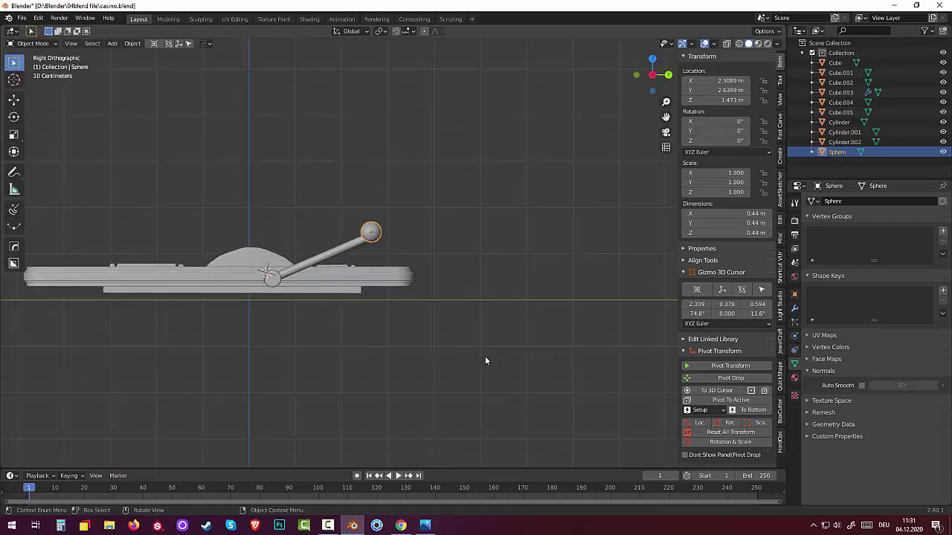
pyautogui.press('g')
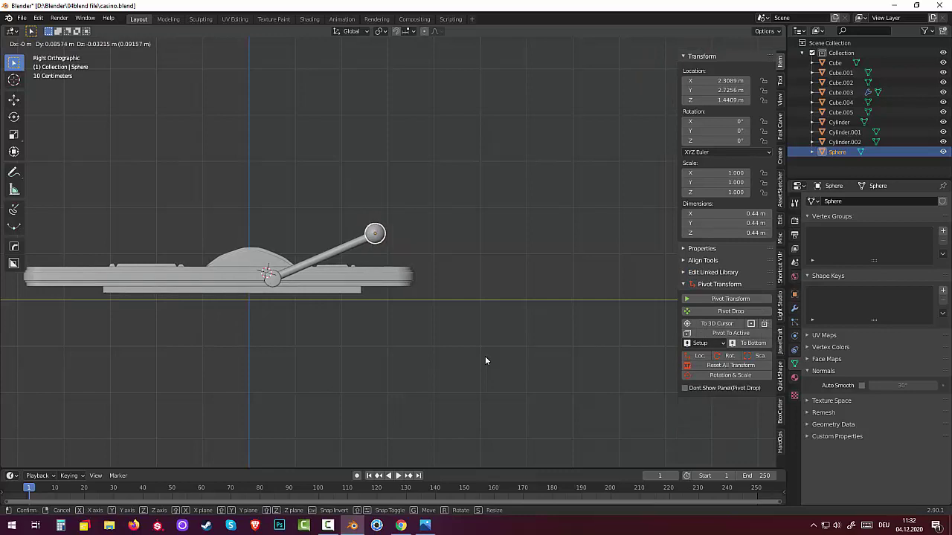
pyautogui.click(485, 361)
pyautogui.click(486, 360)
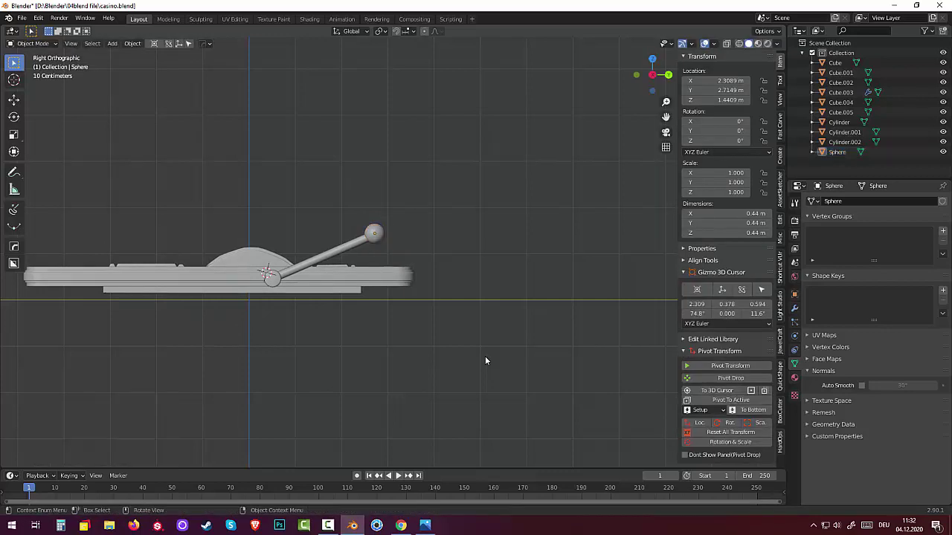
pyautogui.moveTo(486, 360); pyautogui.dragTo(486, 360, button='middle')
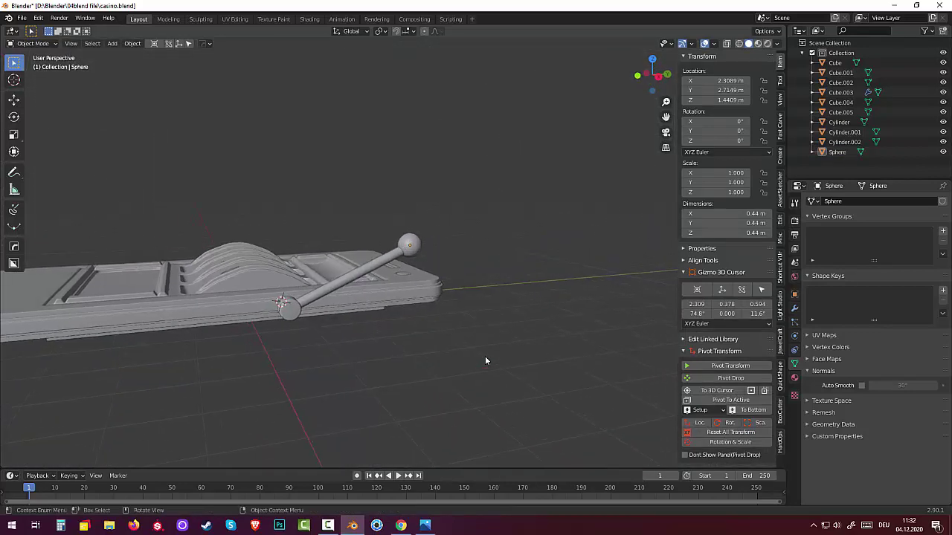
# Scale the cylindrical hub at the lever base up by about 1.3×.
pyautogui.click(839, 122)
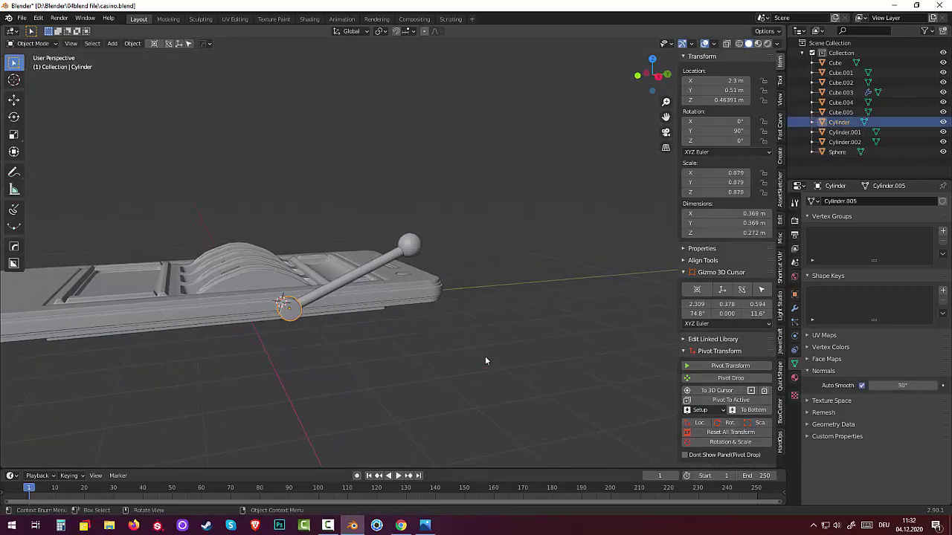
pyautogui.press('s')
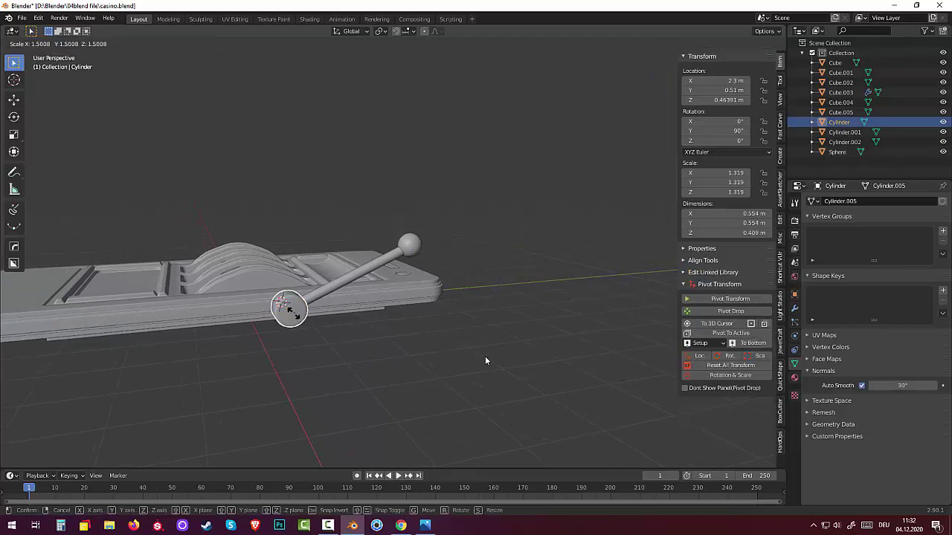
pyautogui.click(485, 361)
pyautogui.moveTo(486, 361); pyautogui.dragTo(486, 360, button='middle')
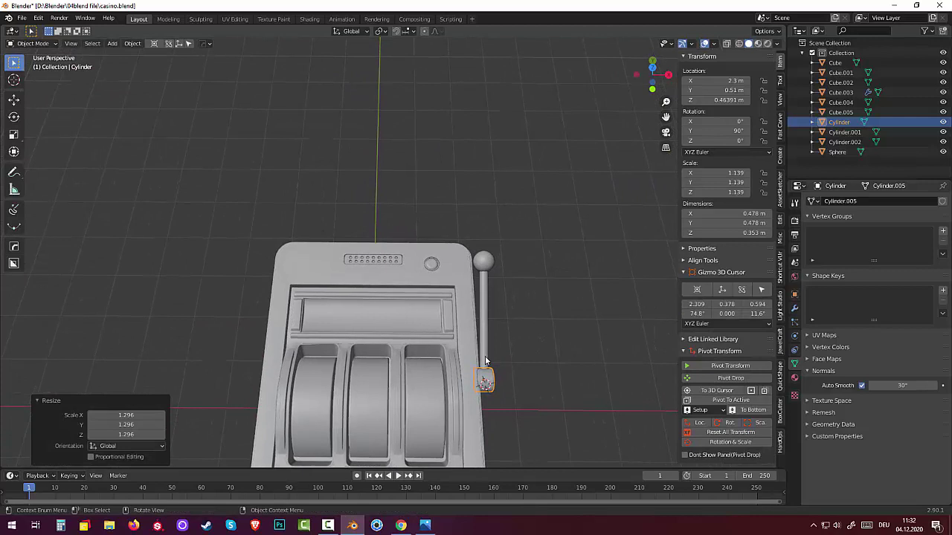
# Select the ball knob, view its object options, then deselect everything.
pyautogui.click(486, 360)
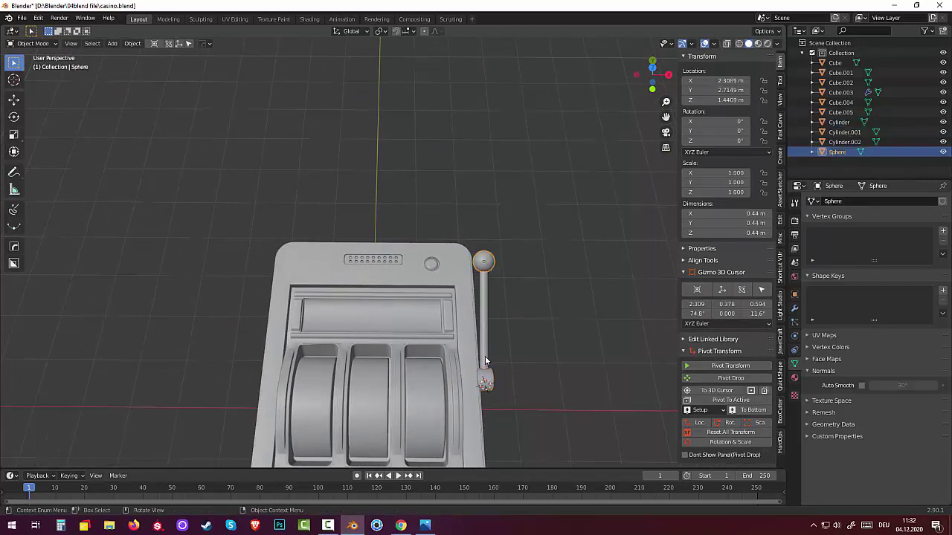
pyautogui.rightClick(486, 360)
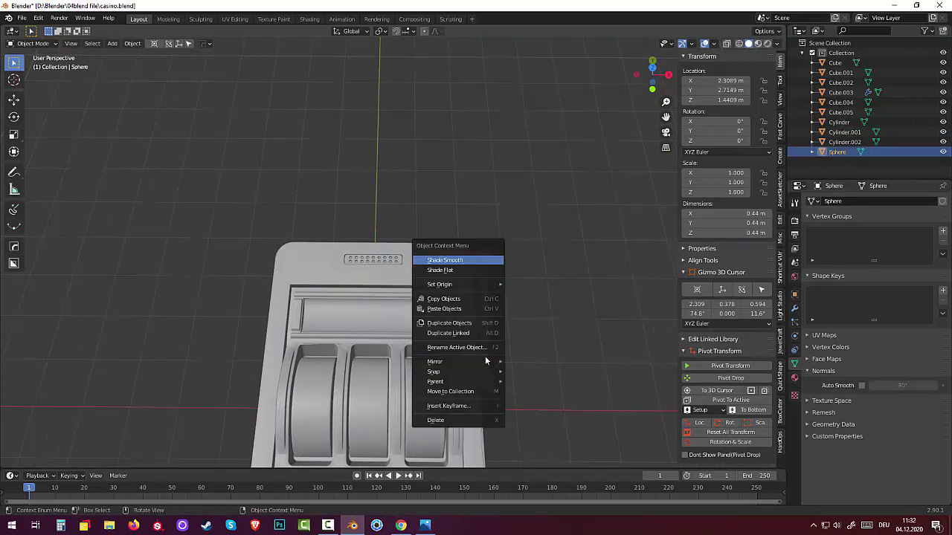
pyautogui.press('Escape')
pyautogui.hotkey('alt', 'a')
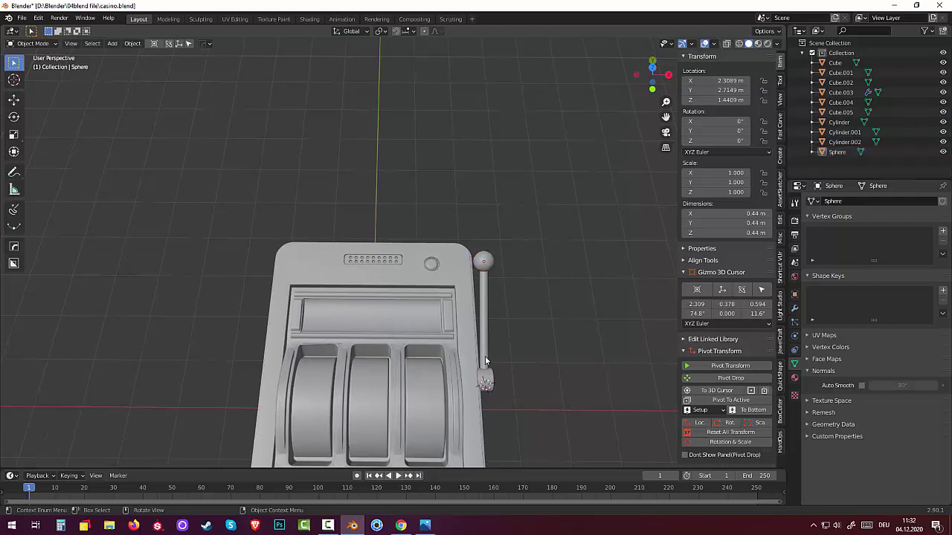
pyautogui.scroll(2, 485, 360)
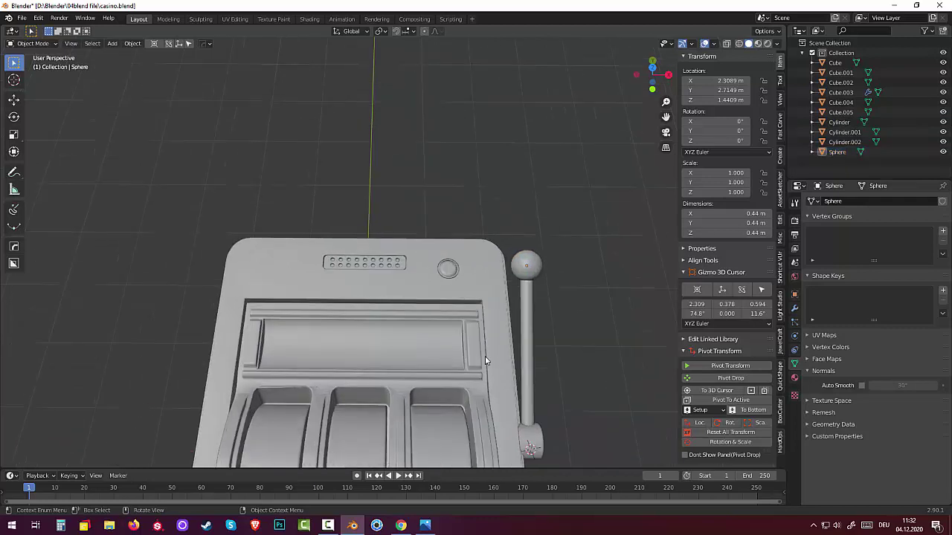
pyautogui.scroll(-2, 485, 360)
pyautogui.scroll(-1, 485, 361)
pyautogui.scroll(-2, 486, 360)
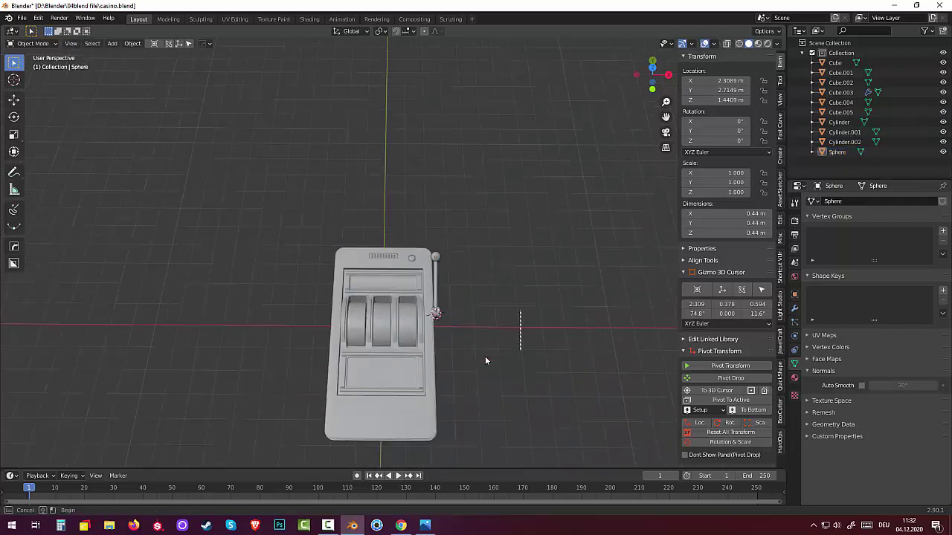
pyautogui.moveTo(486, 361); pyautogui.dragTo(485, 361, button='middle')
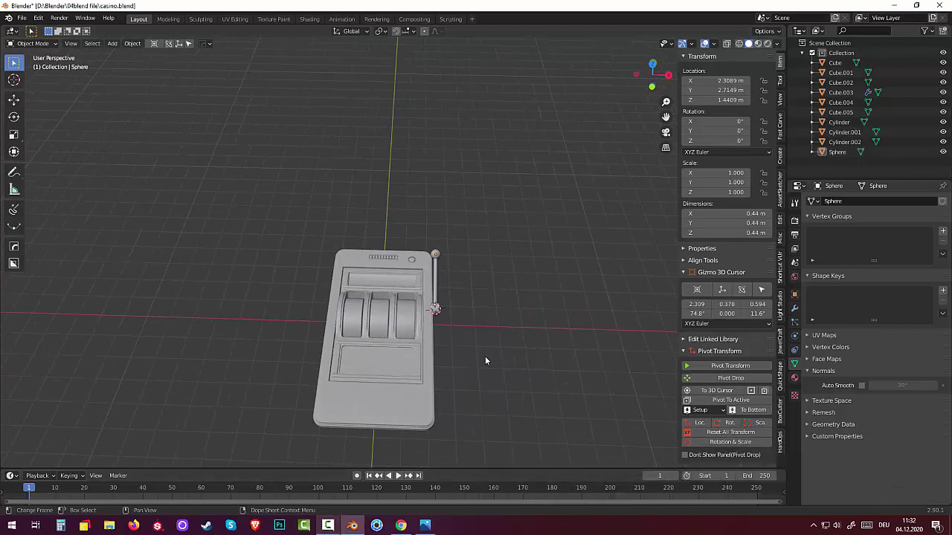
pyautogui.moveTo(486, 360); pyautogui.dragTo(486, 361, button='middle')
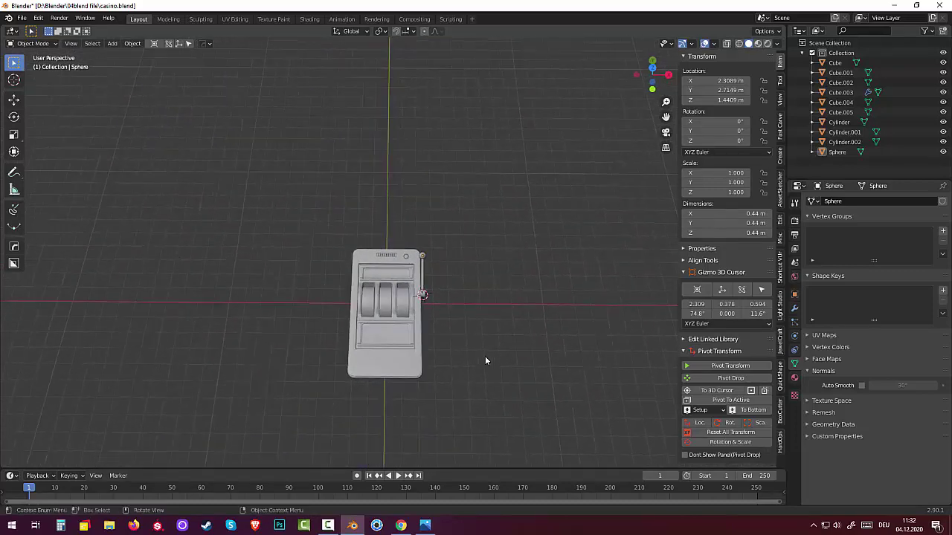
pyautogui.hotkey('ctrl', 'z')
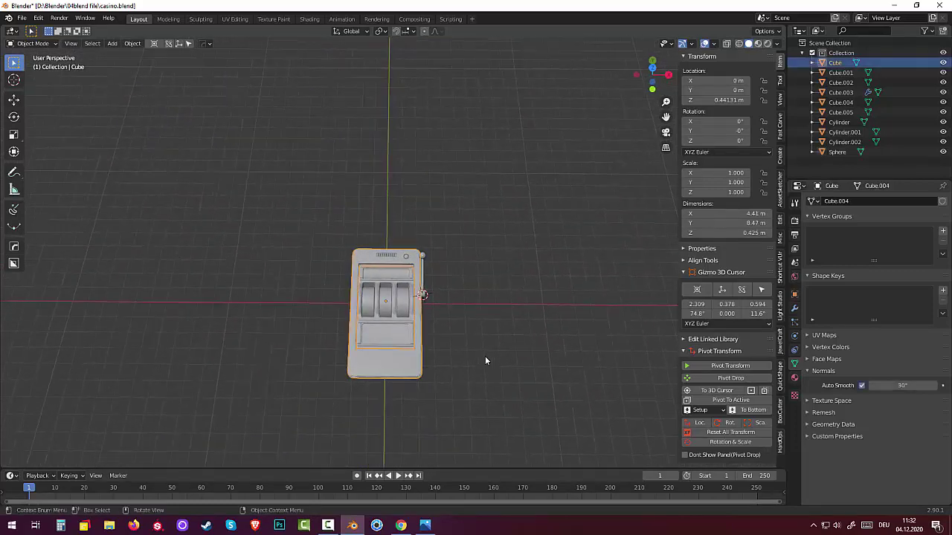
pyautogui.hotkey('ctrl', 'z')
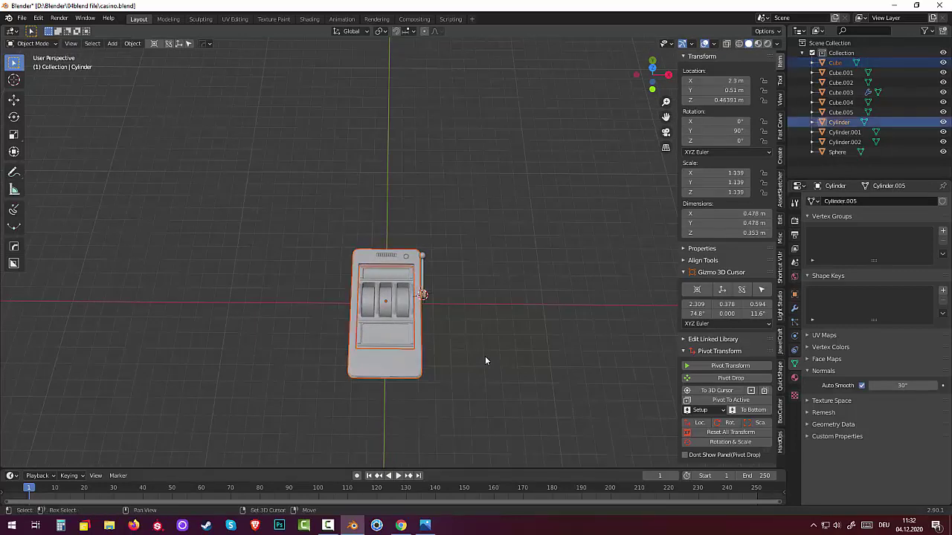
pyautogui.hotkey('ctrl', 'z')
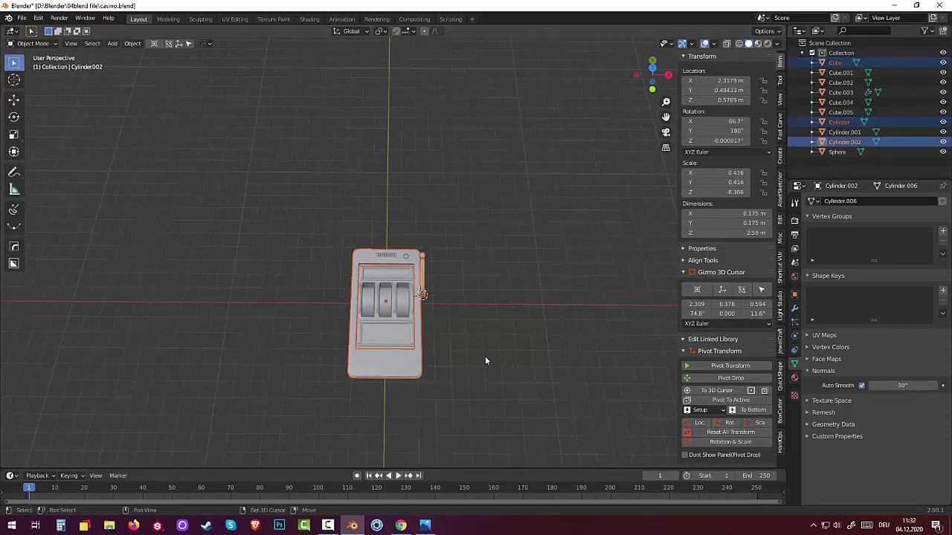
pyautogui.hotkey('ctrl', 'z')
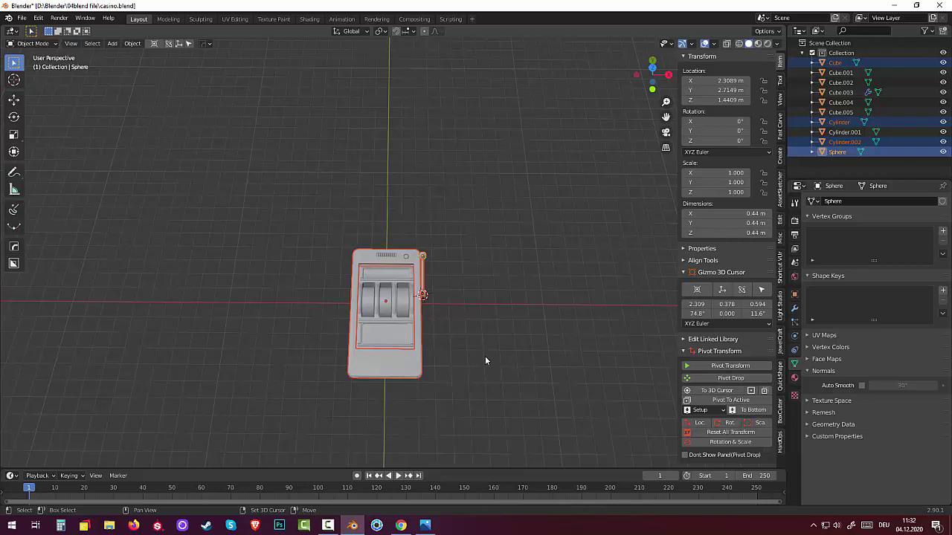
pyautogui.hotkey('ctrl', 'z')
pyautogui.hotkey('ctrl', 'z')
pyautogui.hotkey('ctrl', 'z')
pyautogui.hotkey('ctrl', 'z')
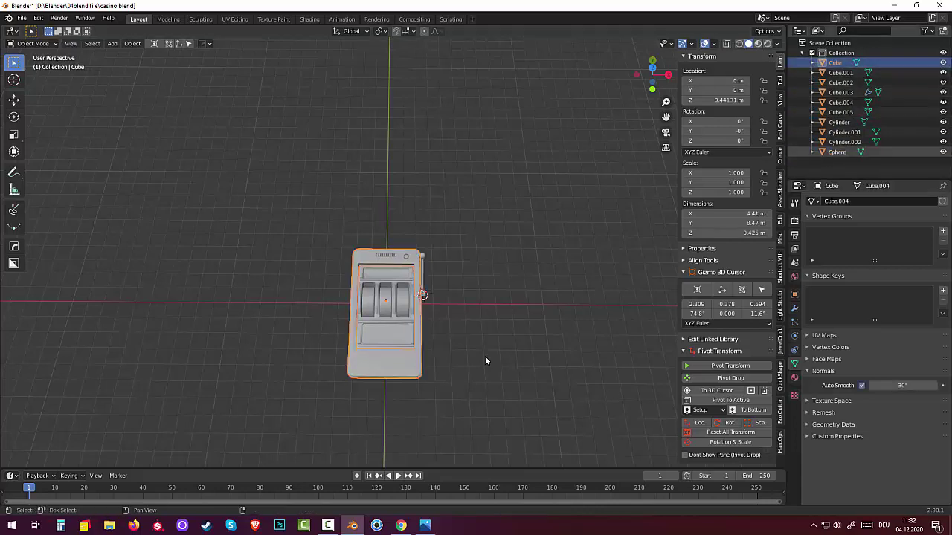
pyautogui.hotkey('ctrl', 'z')
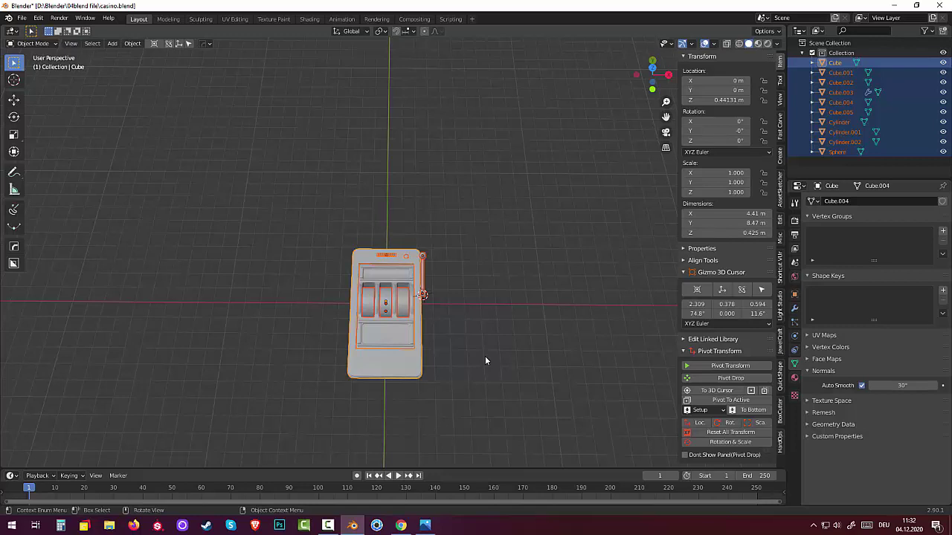
pyautogui.hotkey('ctrl', 'z')
pyautogui.scroll(-2, 485, 360)
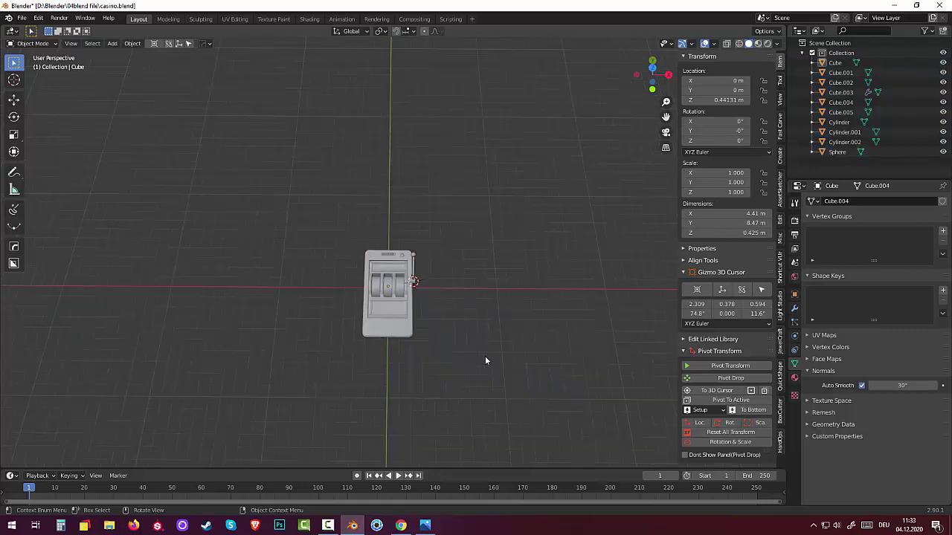
pyautogui.scroll(2, 484, 360)
pyautogui.scroll(2, 485, 361)
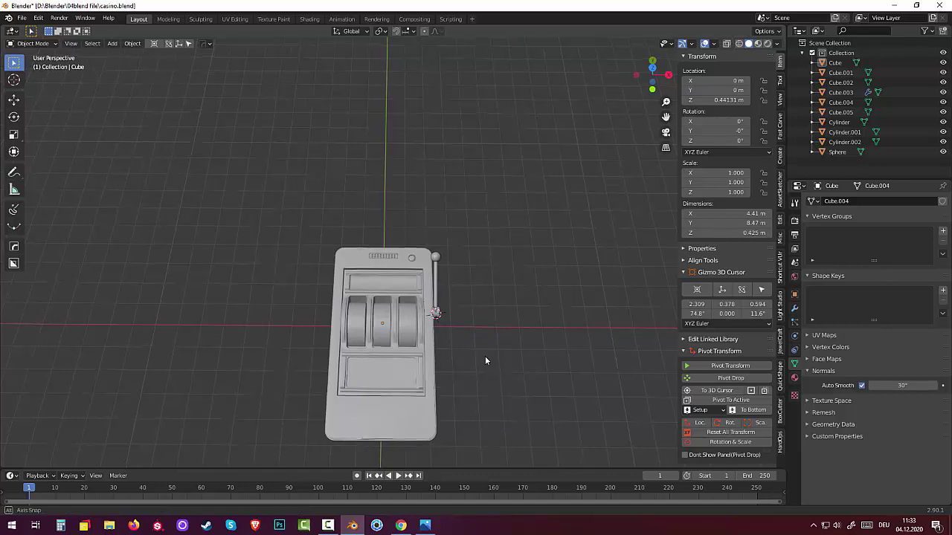
pyautogui.keyDown('ctrl'); pyautogui.keyDown('alt'); pyautogui.scroll(2, 484, 360); pyautogui.keyUp('alt'); pyautogui.keyUp('ctrl')
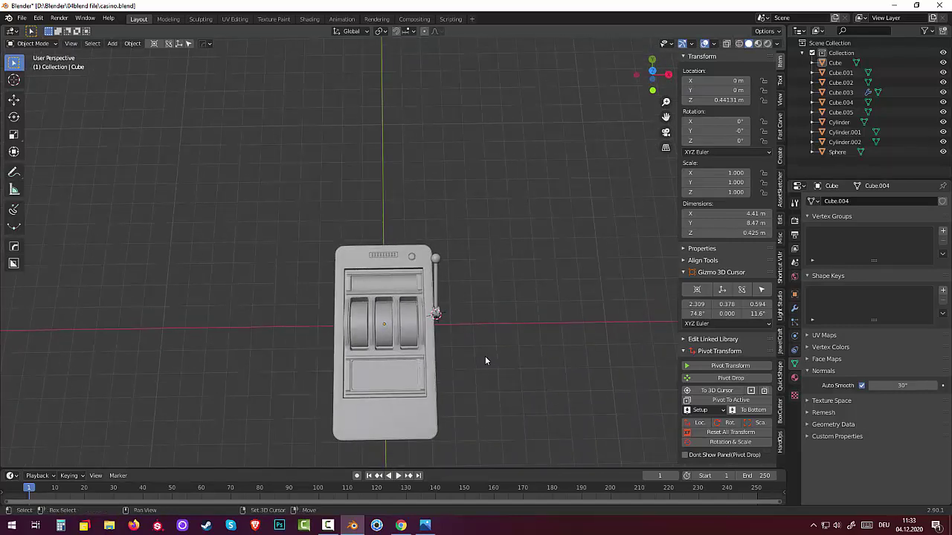
pyautogui.hotkey('shift', 'a')
# Add a mesh plane at the 3D cursor and scale it to about 1.986 (3.97 m).
pyautogui.press('Down')
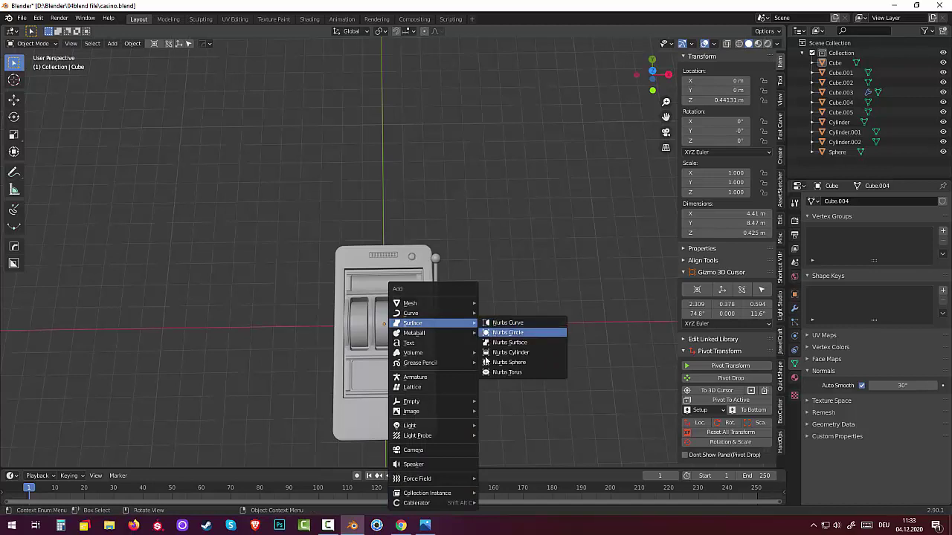
pyautogui.press('Up')
pyautogui.press('Left')
pyautogui.press('Up')
pyautogui.press('Up')
pyautogui.press('Right')
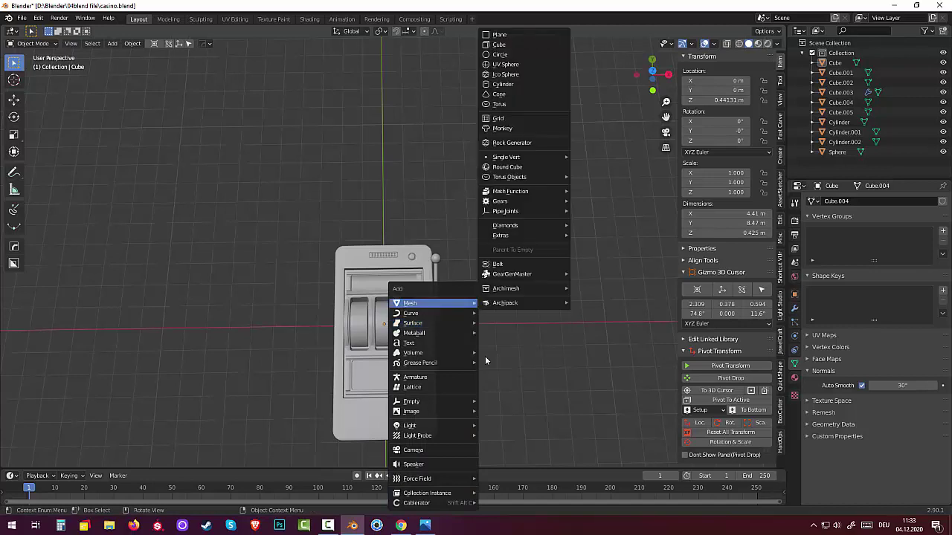
pyautogui.press('Down')
pyautogui.press('Down')
pyautogui.press('Down')
pyautogui.press('Up')
pyautogui.press('Up')
pyautogui.press('Up')
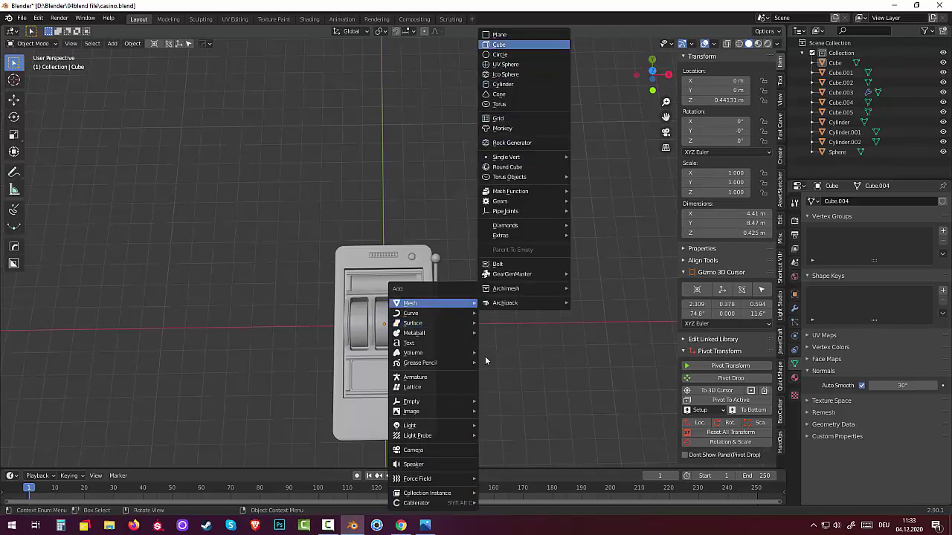
pyautogui.press('Up')
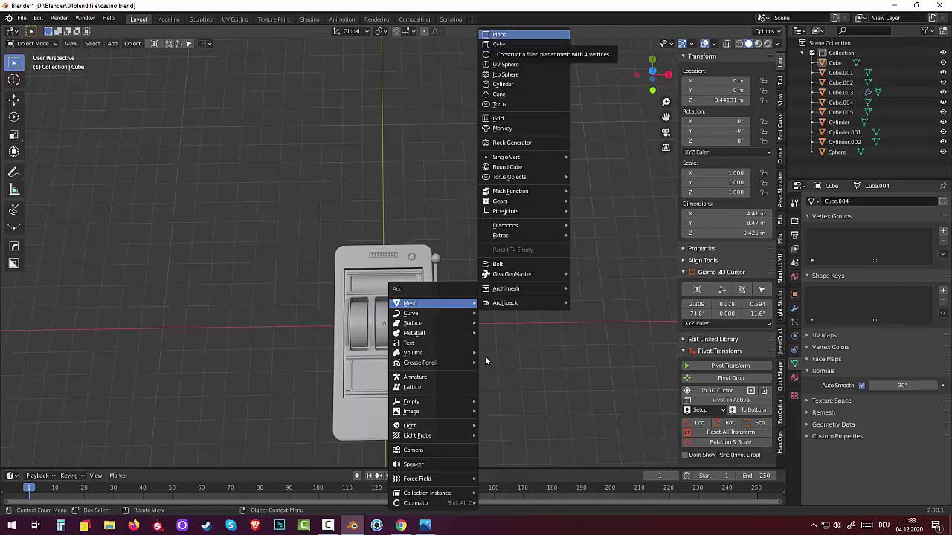
pyautogui.press('Return')
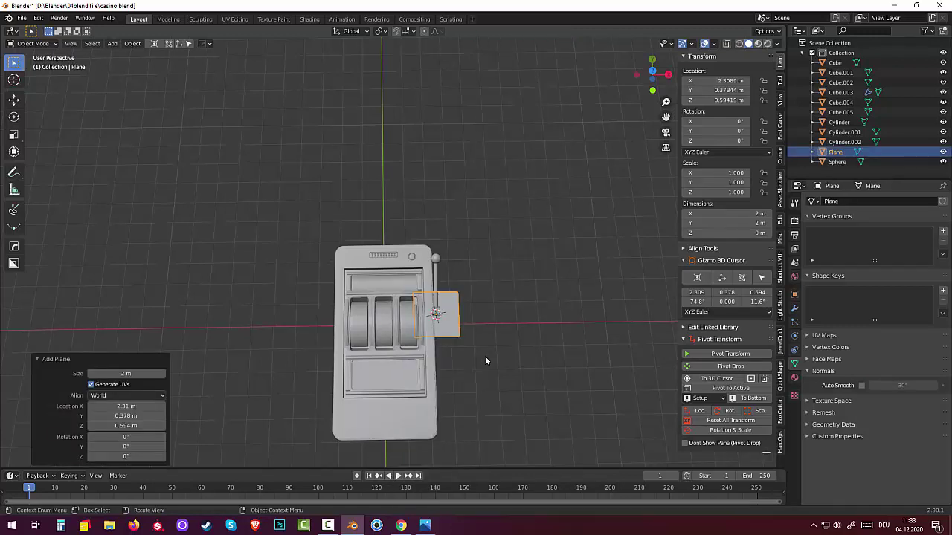
pyautogui.press('s')
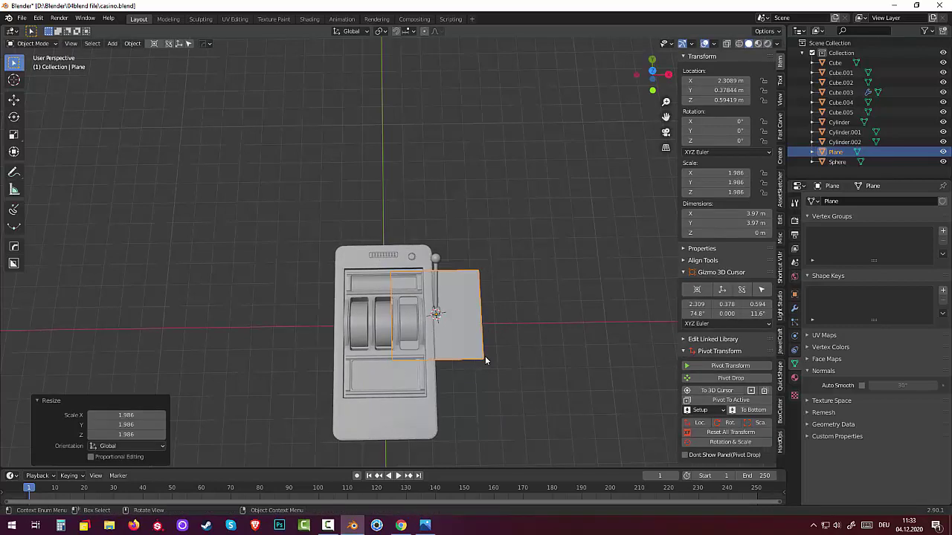
# Stretch the plane along Y, enlarge it uniformly to 1.180, then shorten it along Y.
pyautogui.press('s')
pyautogui.press('y')
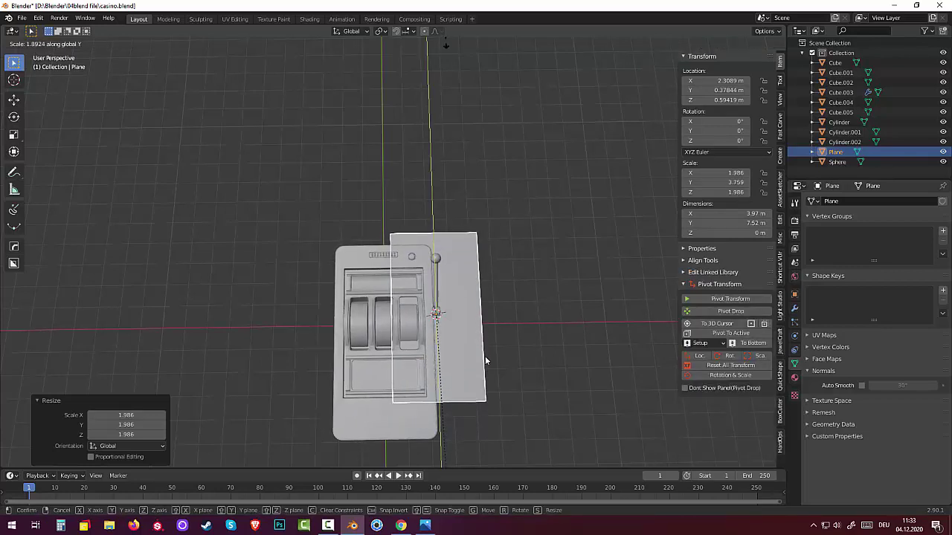
pyautogui.click(485, 361)
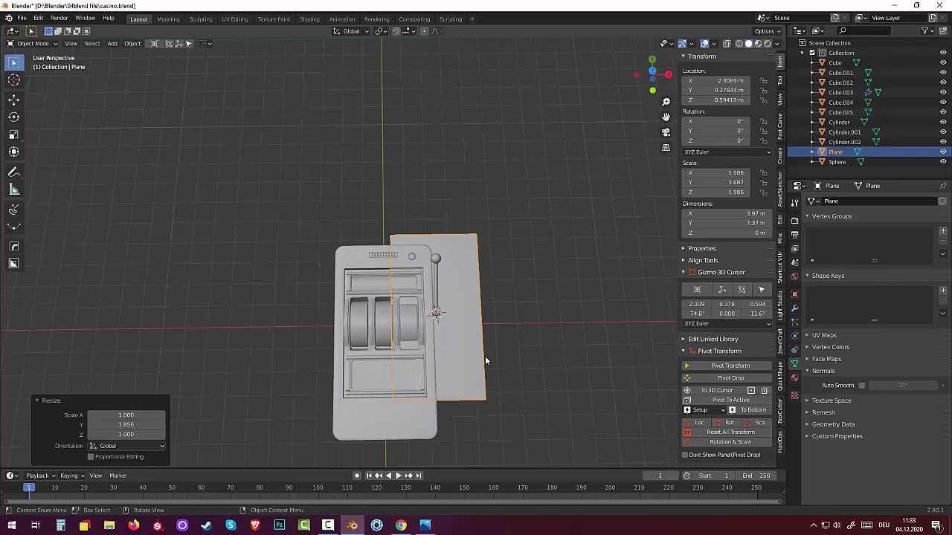
pyautogui.press('s')
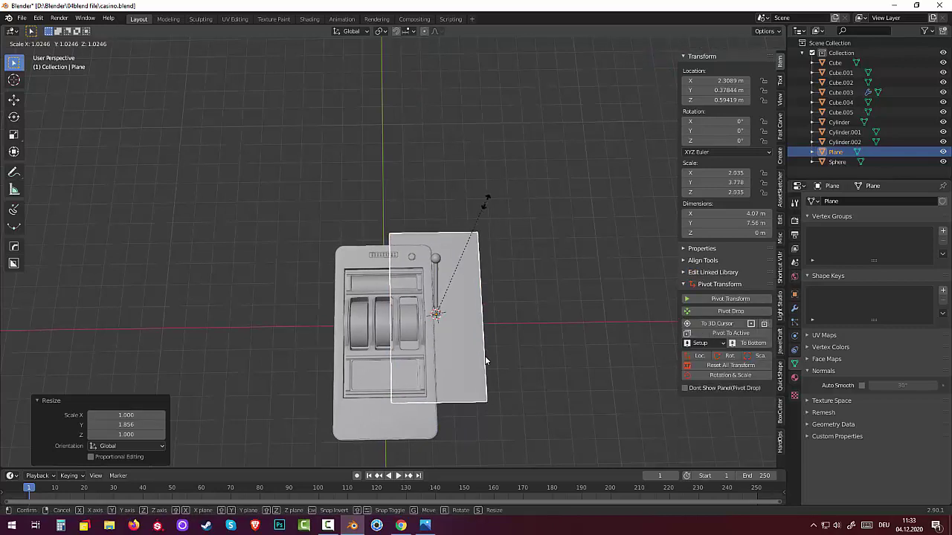
pyautogui.click(523, 203)
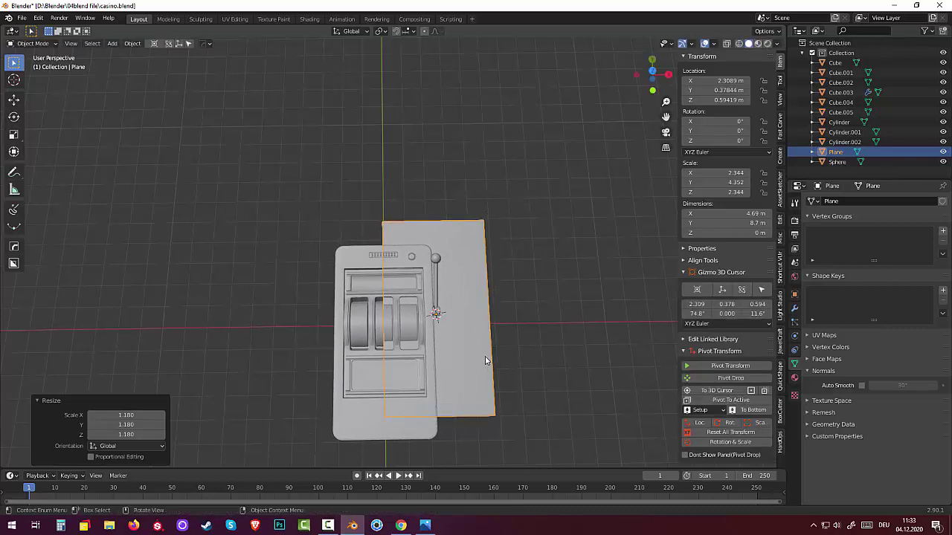
pyautogui.press('s')
pyautogui.press('y')
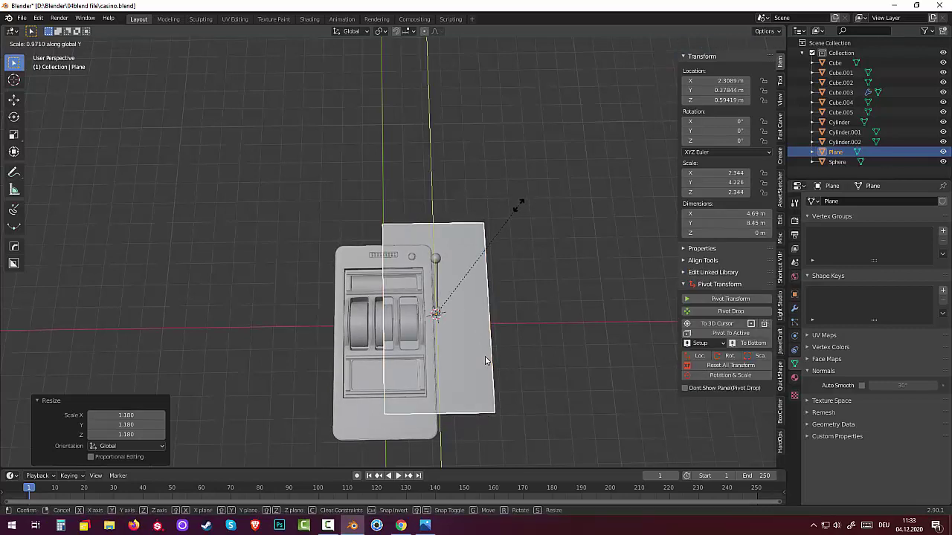
pyautogui.click(485, 361)
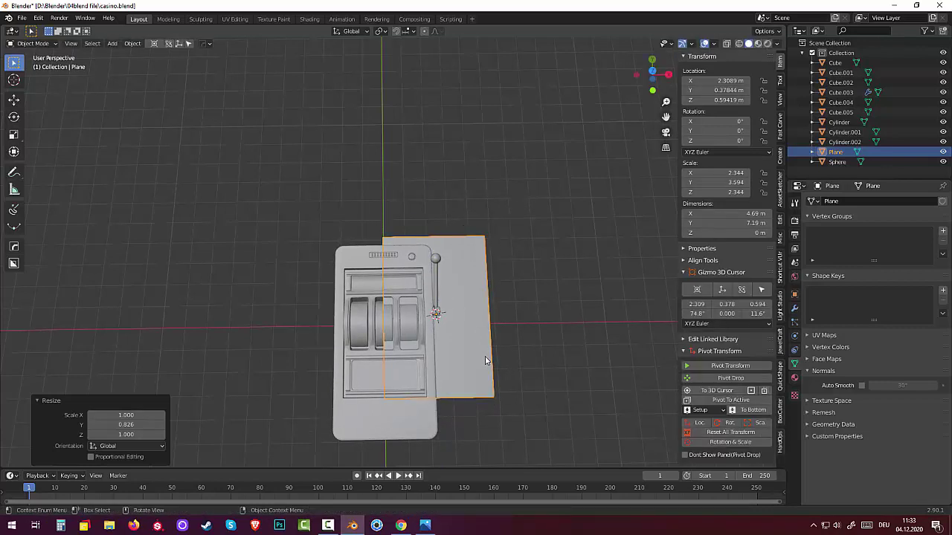
# Narrow the plane along X and shrink it slightly to 4.02 × 6.67 m.
pyautogui.press('s')
pyautogui.press('x')
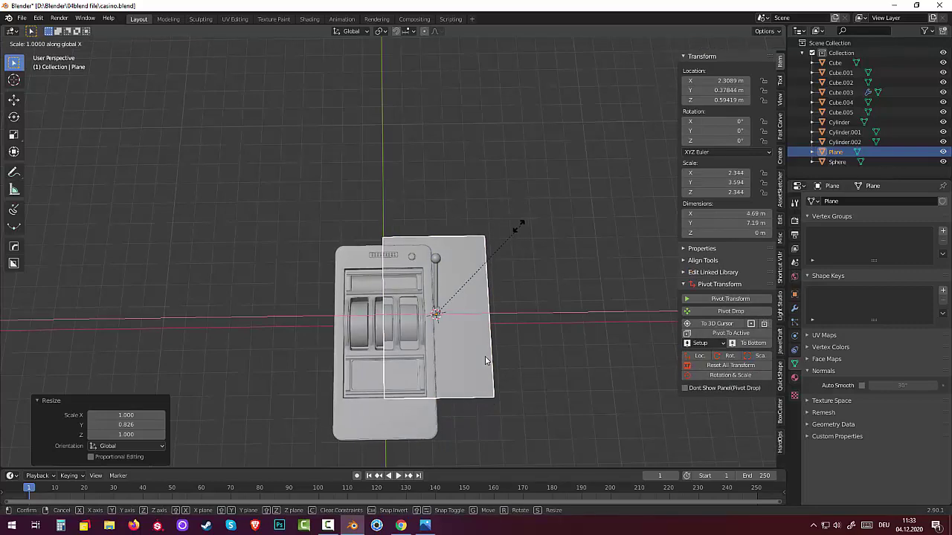
pyautogui.click(485, 361)
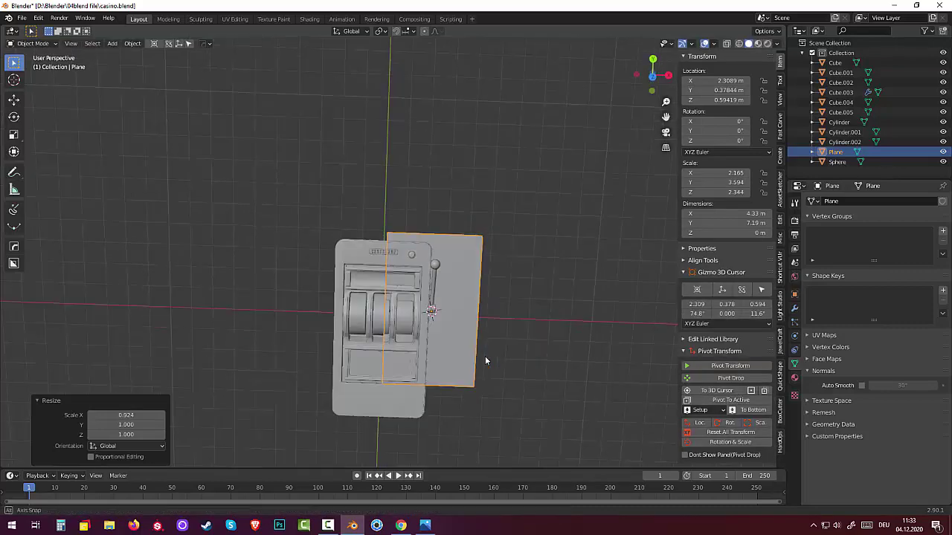
pyautogui.moveTo(485, 361); pyautogui.dragTo(485, 361, button='middle')
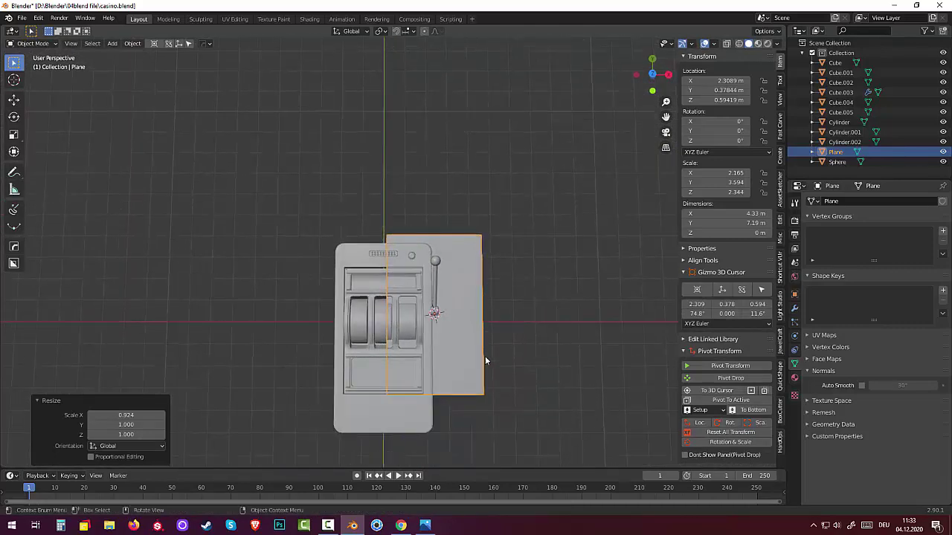
pyautogui.press('s')
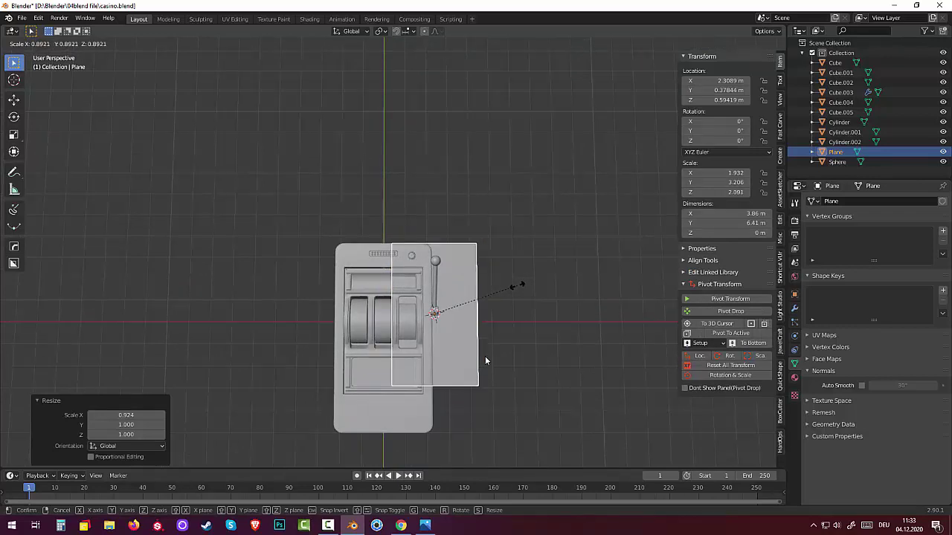
pyautogui.click(485, 360)
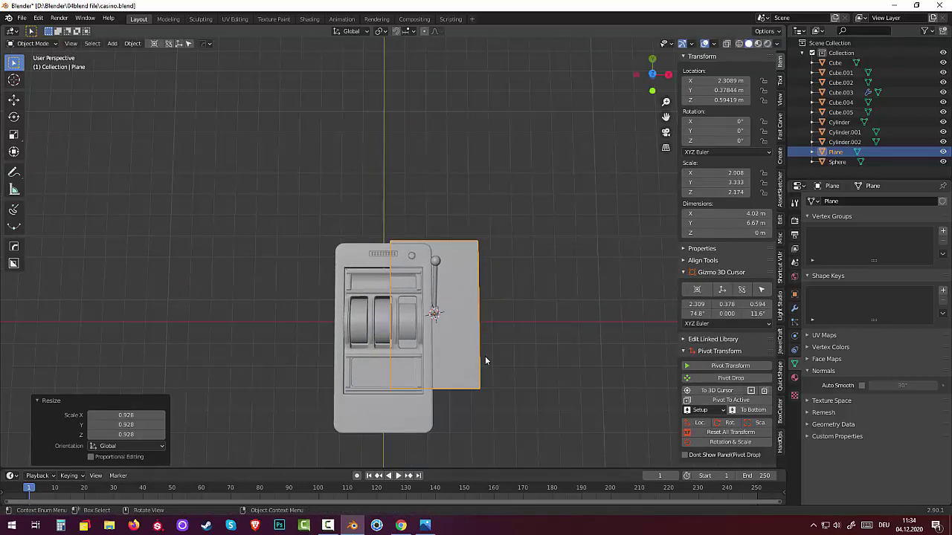
pyautogui.moveTo(485, 360); pyautogui.dragTo(485, 361, button='middle')
pyautogui.scroll(4, 485, 361)
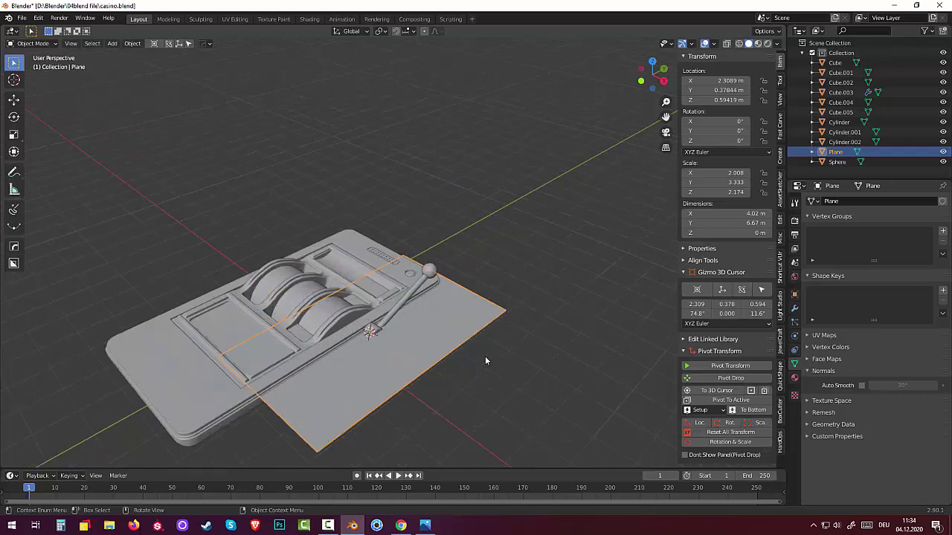
pyautogui.scroll(-1, 484, 360)
pyautogui.moveTo(484, 361); pyautogui.dragTo(484, 361, button='middle')
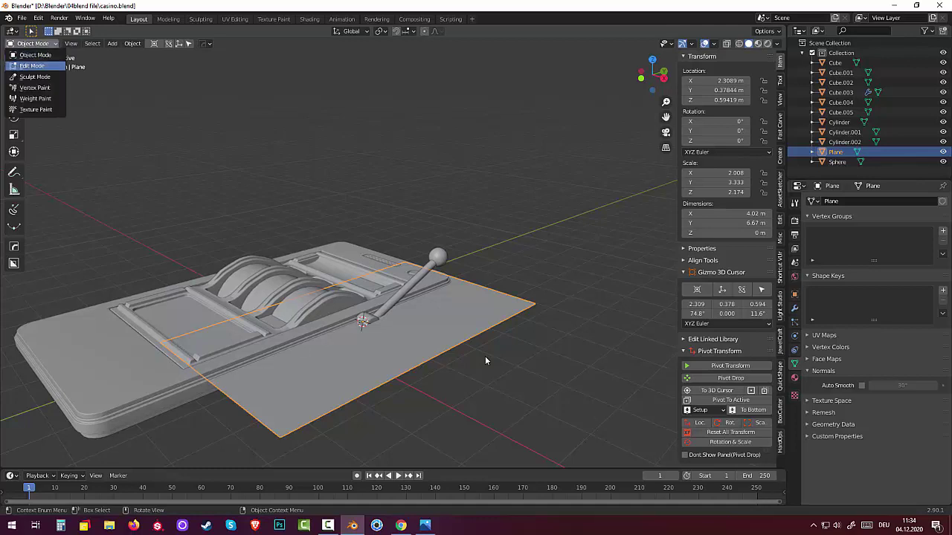
# Extrude the plane's face 0.0337 m thick in Edit Mode and return to Object Mode.
pyautogui.press('Tab')
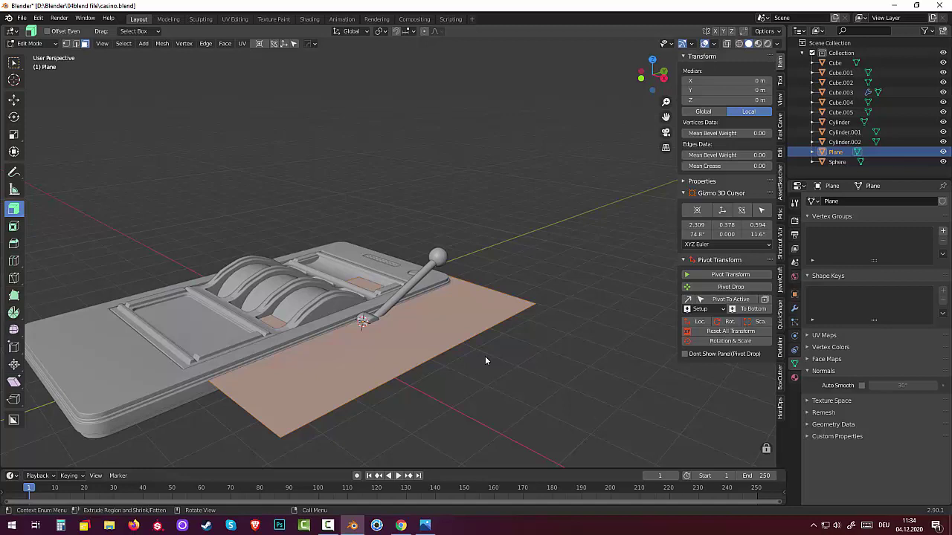
pyautogui.press('e')
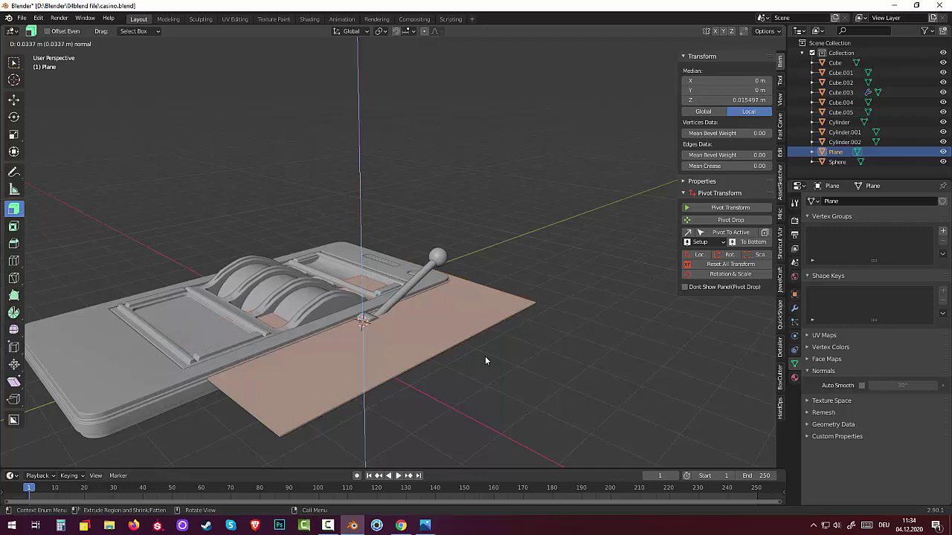
pyautogui.click(484, 361)
pyautogui.scroll(1, 484, 361)
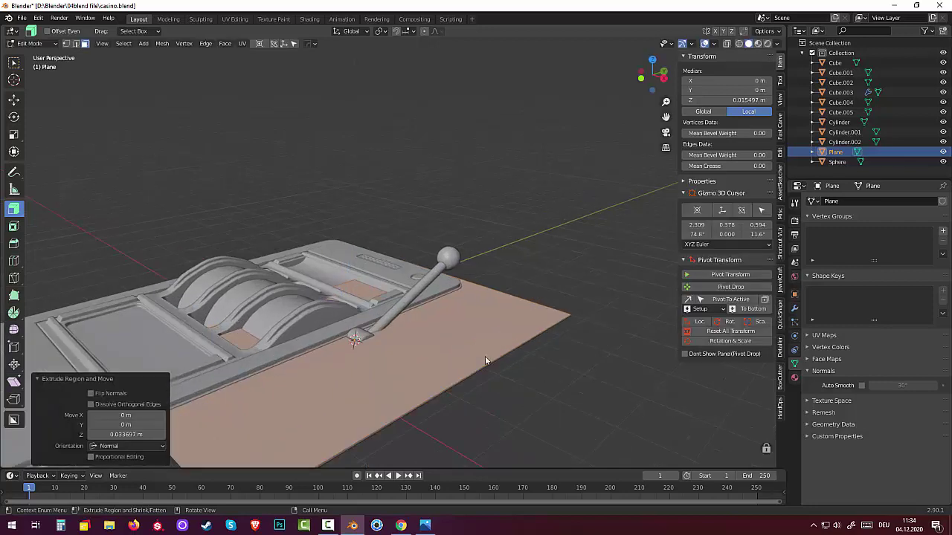
pyautogui.click(30, 43)
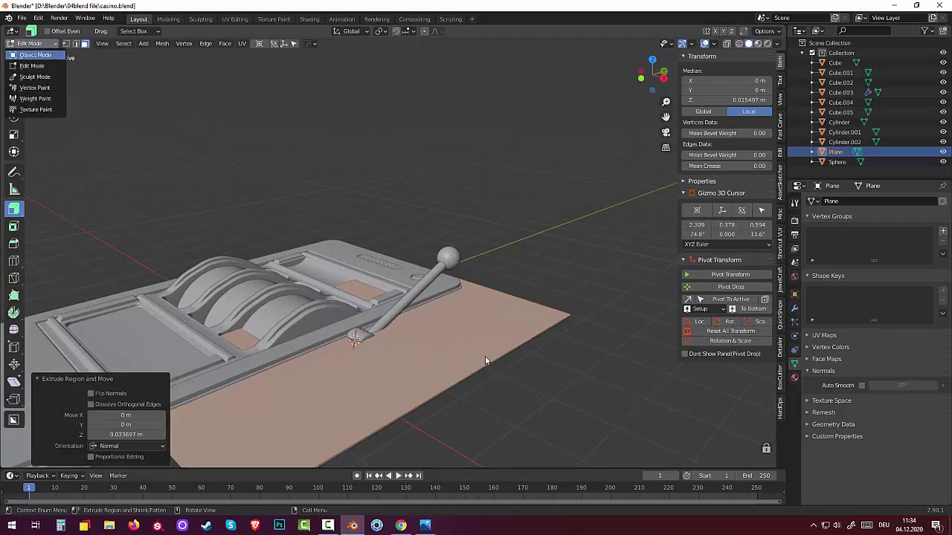
pyautogui.press('Return')
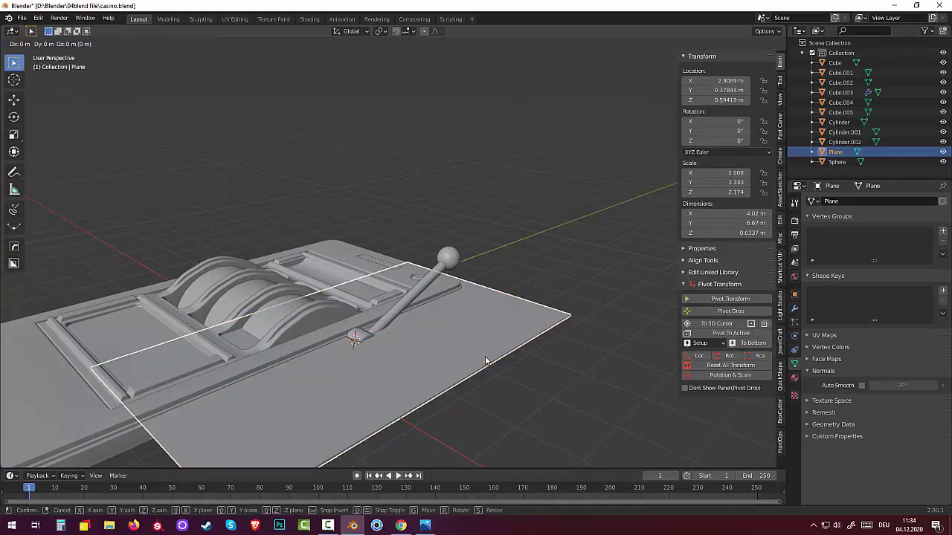
# Raise the plane 1.8 m straight up along Z.
pyautogui.press('g')
pyautogui.press('z')
pyautogui.click(486, 361)
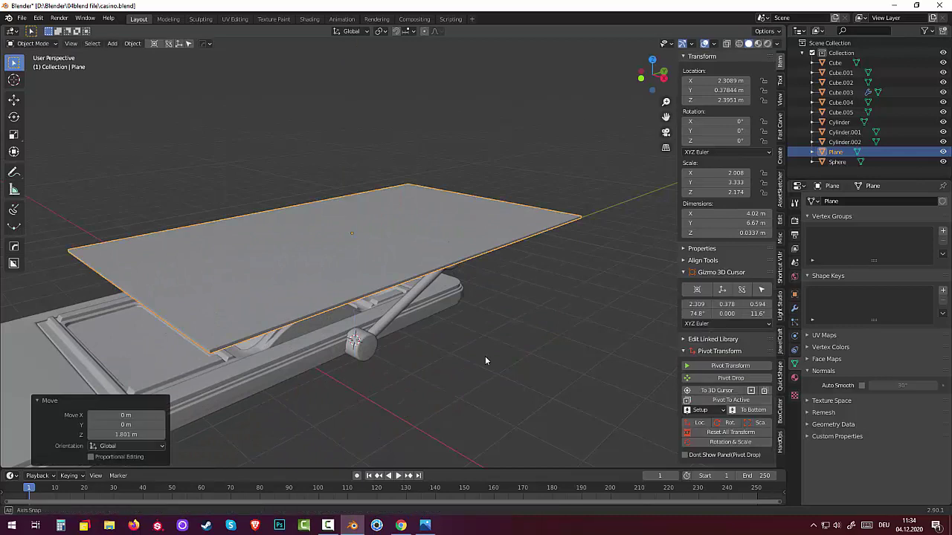
pyautogui.moveTo(485, 362); pyautogui.dragTo(485, 361, button='middle')
pyautogui.scroll(2, 485, 361)
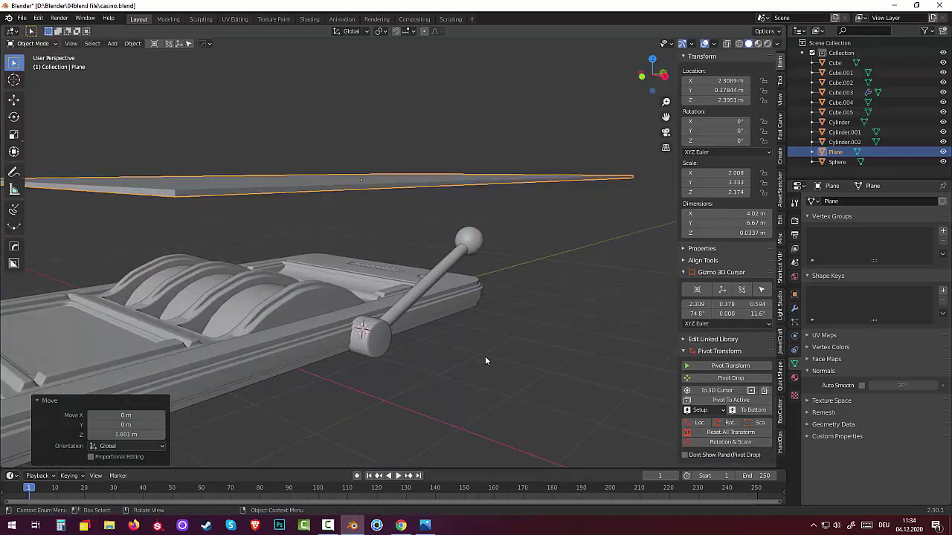
# In Edit Mode with edge selection, select all the plane's geometry and start a bevel.
pyautogui.click(33, 43)
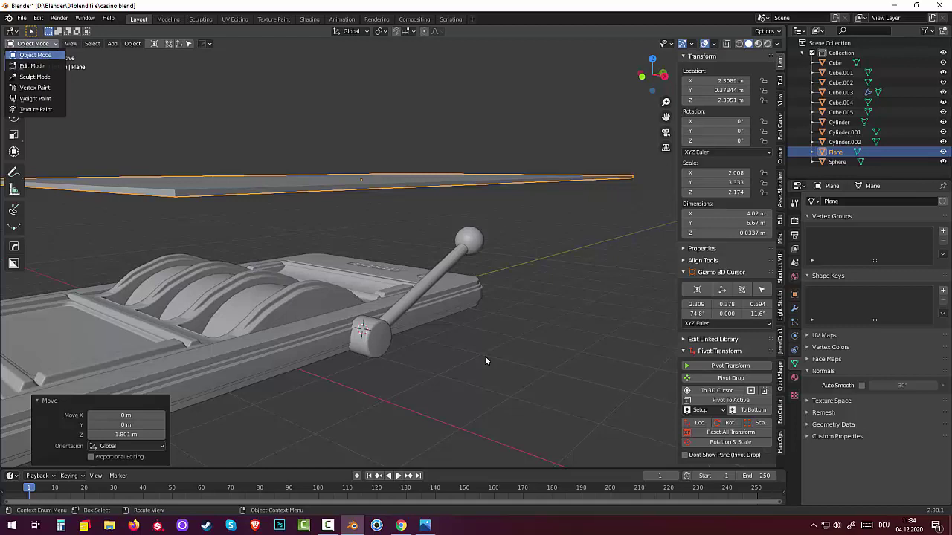
pyautogui.press('Tab')
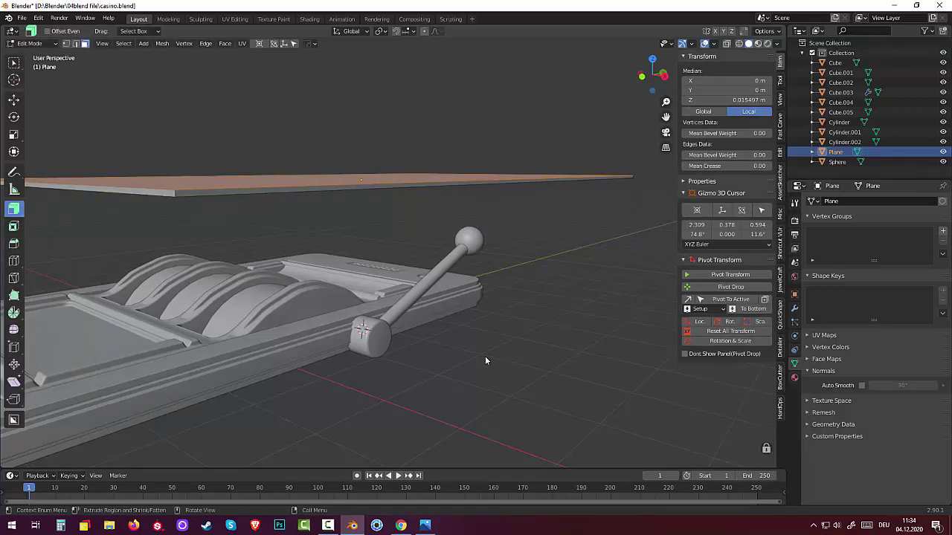
pyautogui.press('2')
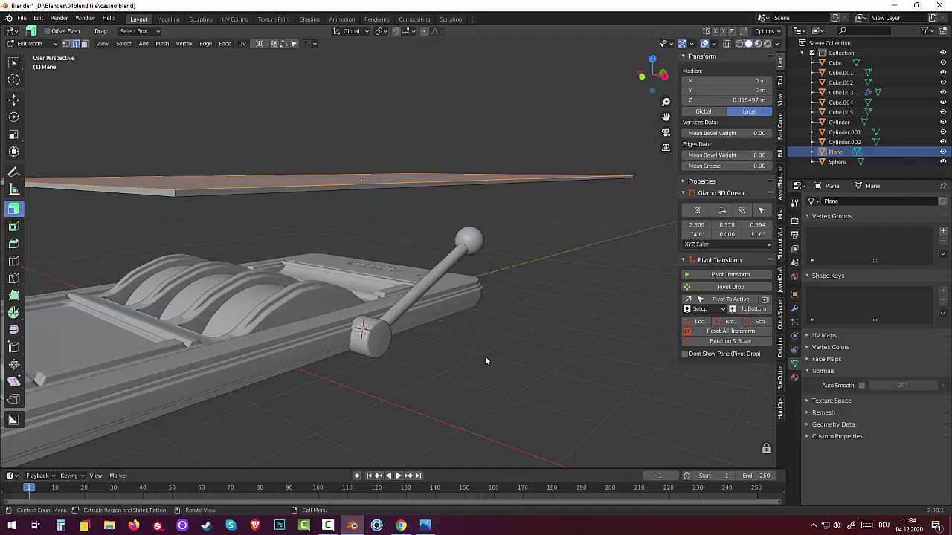
pyautogui.click(484, 360)
pyautogui.press('KP_Decimal')
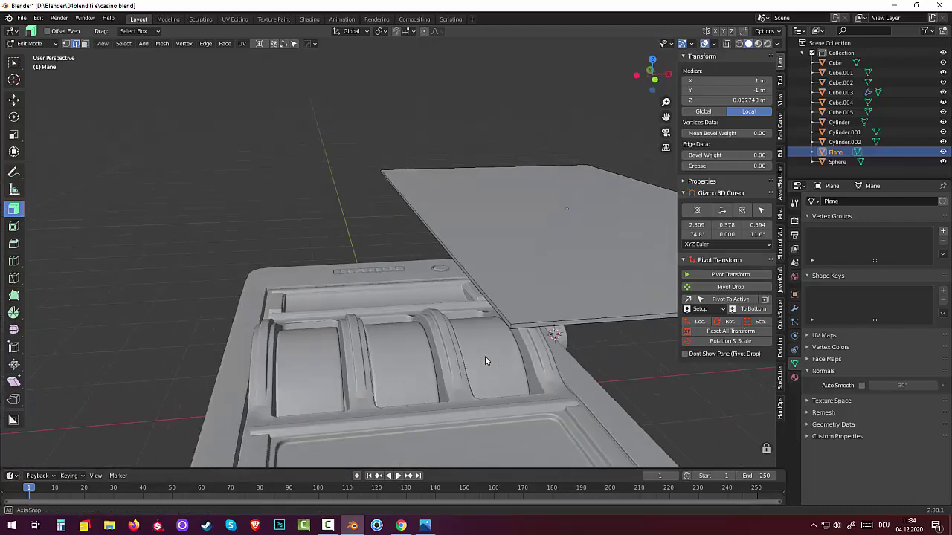
pyautogui.moveTo(485, 361); pyautogui.dragTo(485, 360, button='middle')
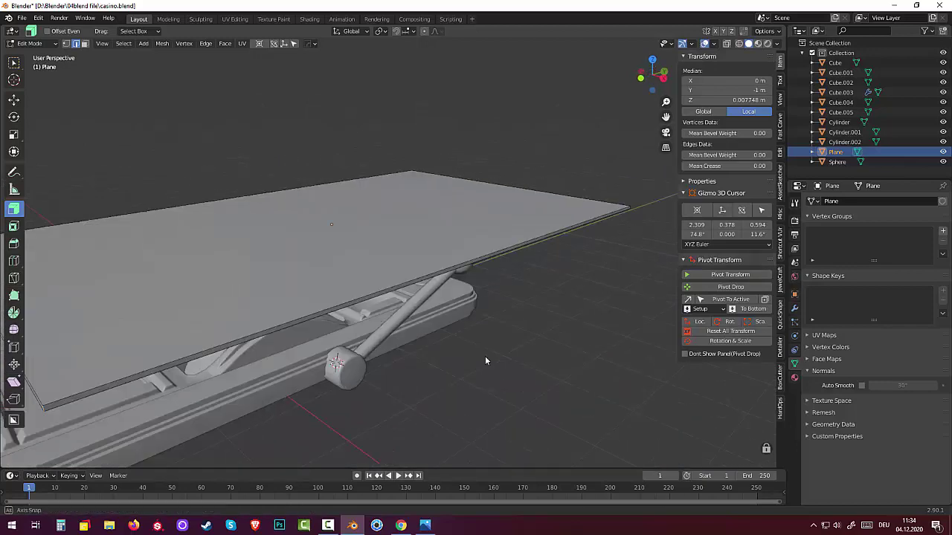
pyautogui.moveTo(485, 361); pyautogui.dragTo(485, 361, button='middle')
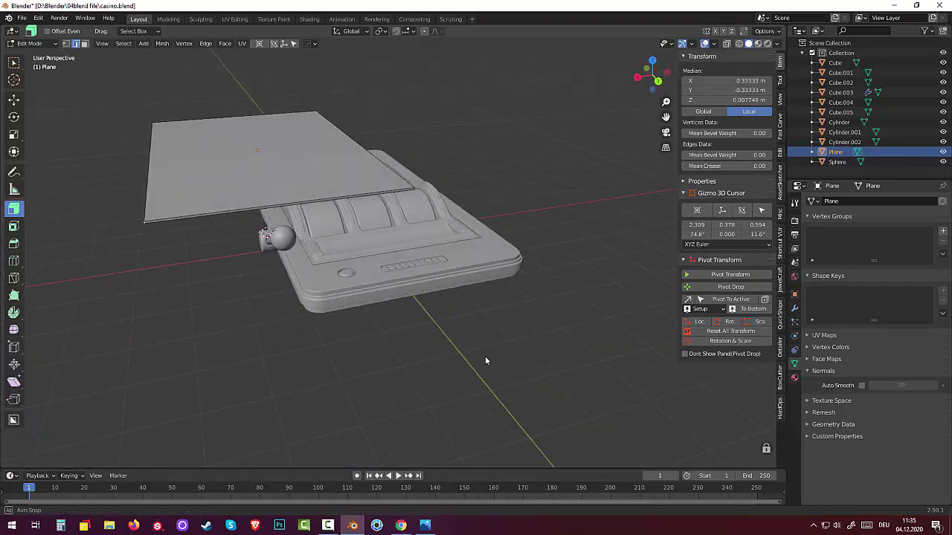
pyautogui.press('a')
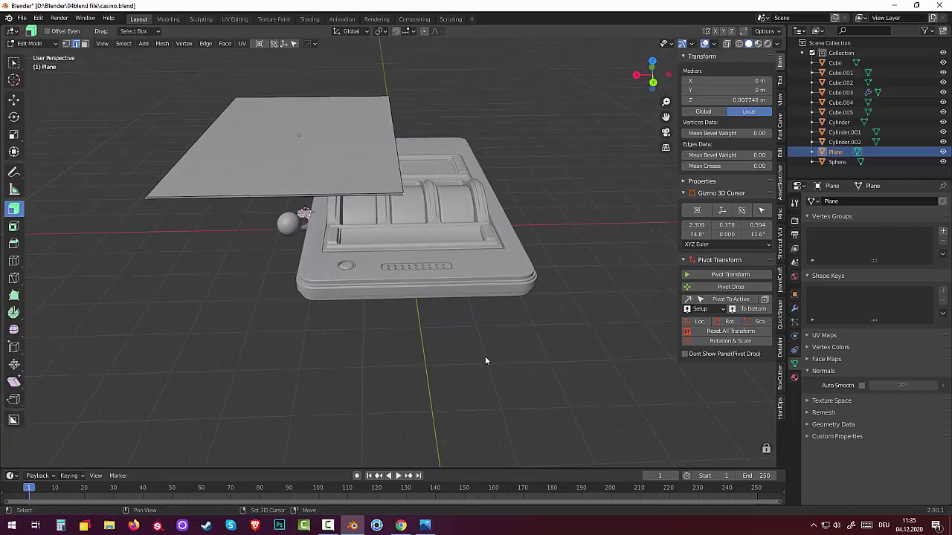
pyautogui.moveTo(485, 361); pyautogui.dragTo(484, 360, button='middle')
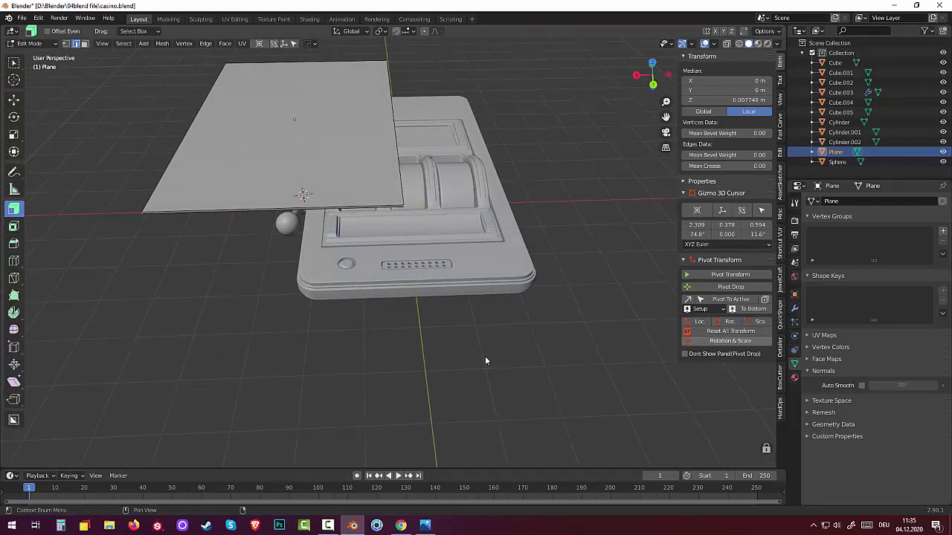
pyautogui.hotkey('ctrl', 'shift', 'alt', 'c')
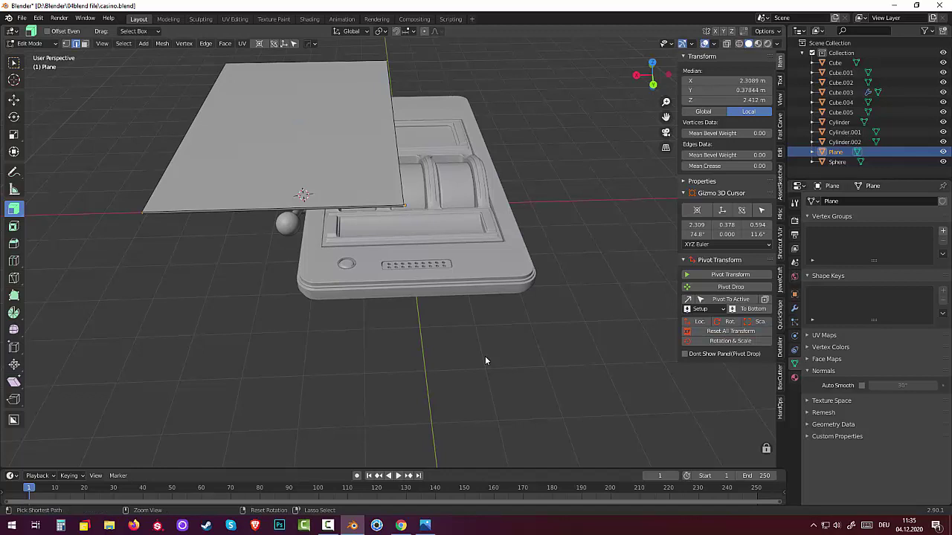
pyautogui.hotkey('ctrl', 'b')
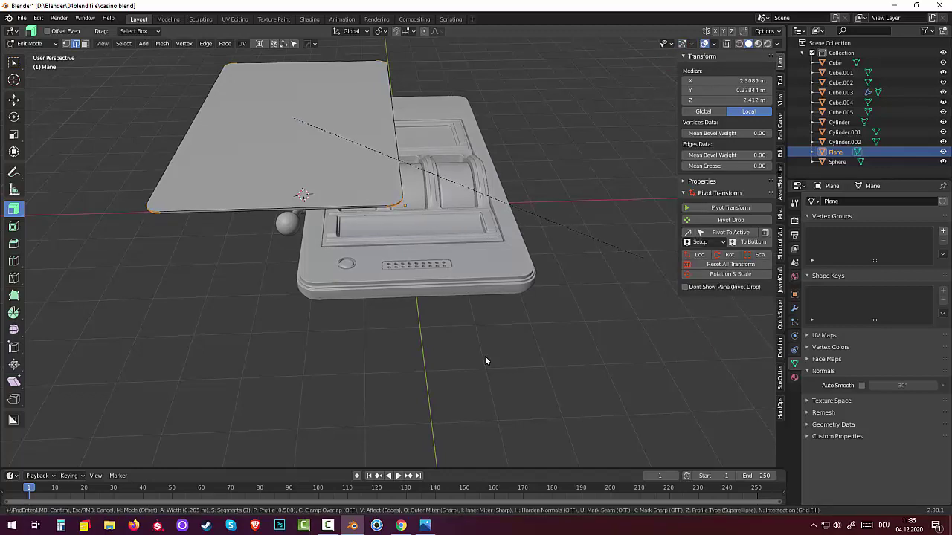
# Apply the bevel to the plane's edges and deselect everything.
pyautogui.click(486, 361)
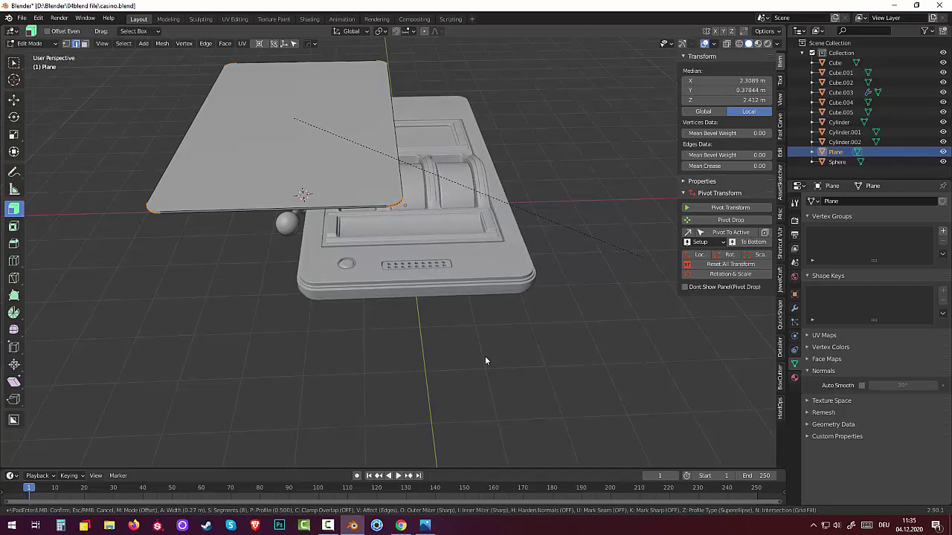
pyautogui.hotkey('alt', 'a')
pyautogui.moveTo(486, 361); pyautogui.dragTo(485, 361, button='middle')
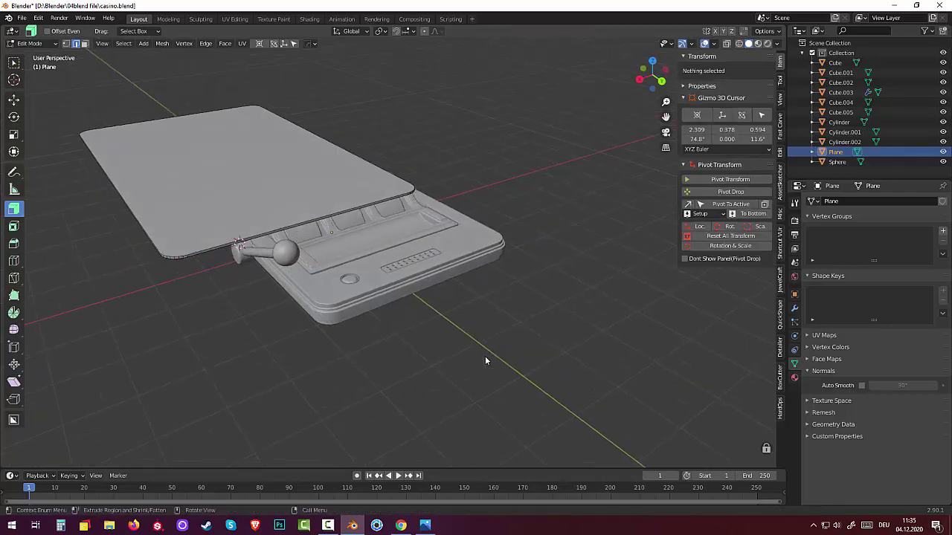
# Select all the plane's faces and lower them about 0.1 m along Z.
pyautogui.press('3')
pyautogui.press('a')
pyautogui.moveTo(485, 360); pyautogui.dragTo(486, 361, button='middle')
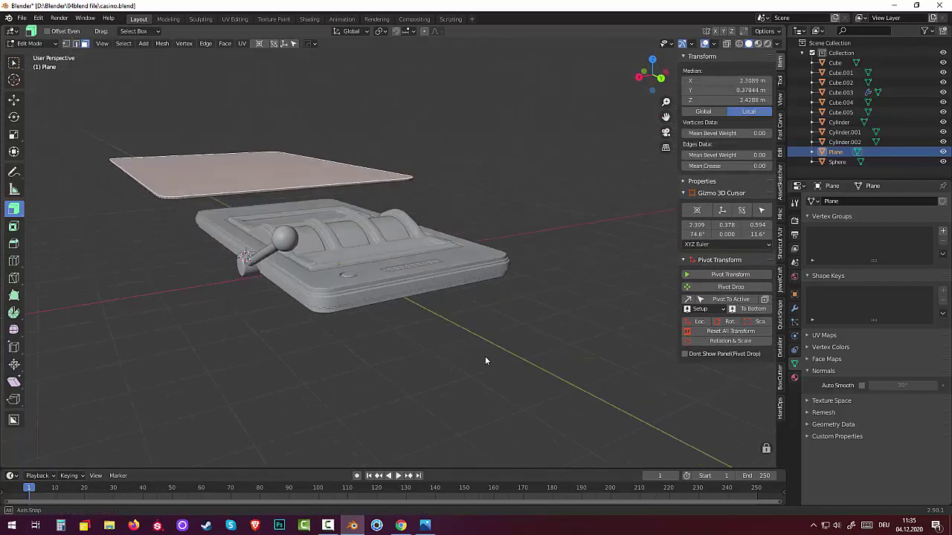
pyautogui.press('g')
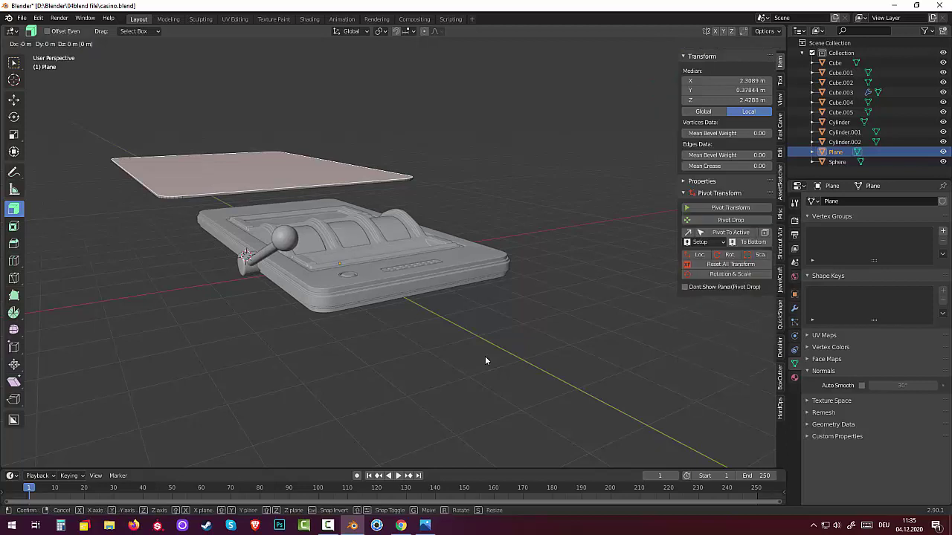
pyautogui.press('z')
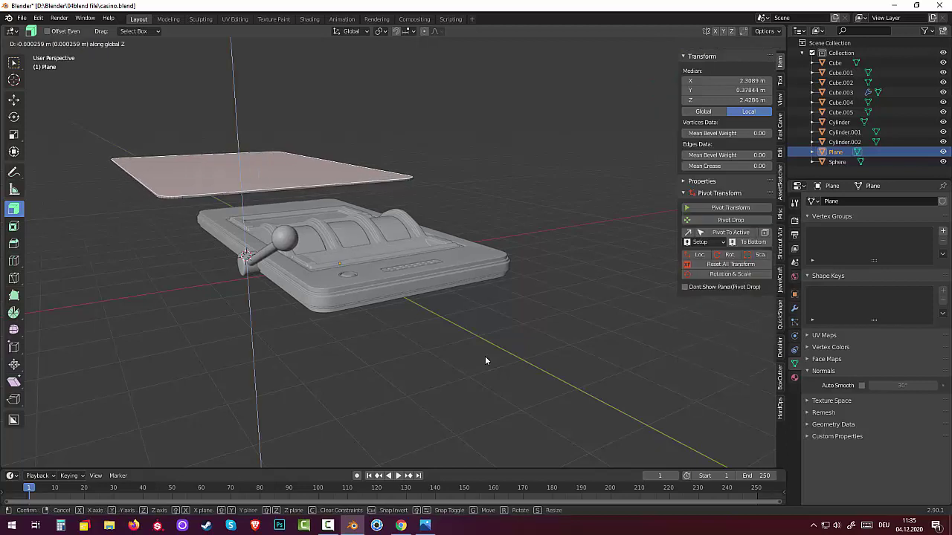
pyautogui.click(485, 361)
# Check the plane from top and side views, then return to Object Mode.
pyautogui.press('KP_8')
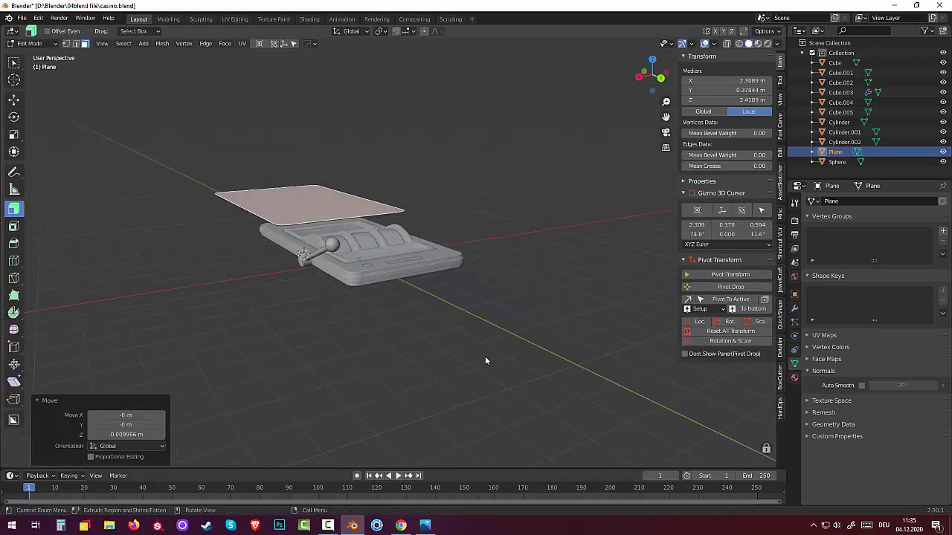
pyautogui.press('KP_Decimal')
pyautogui.scroll(-2, 485, 360)
pyautogui.scroll(-2, 485, 360)
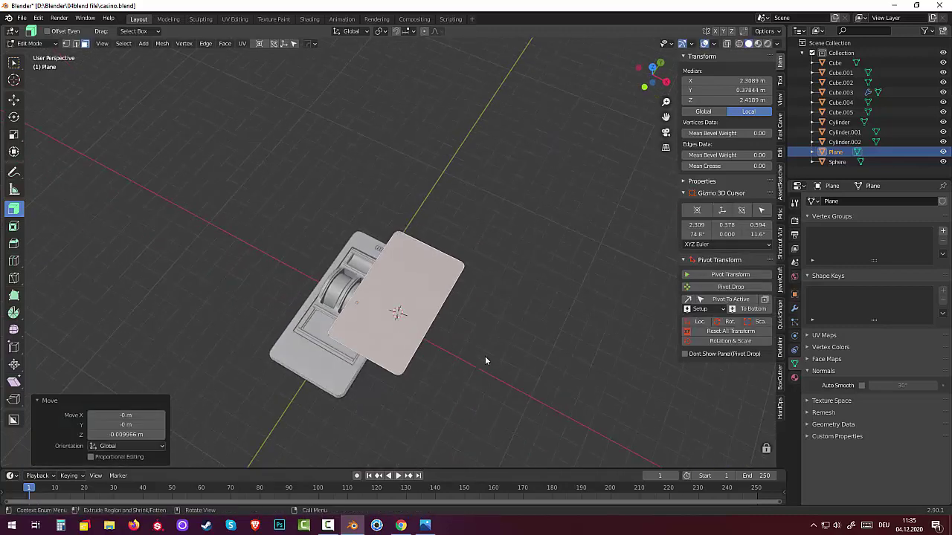
pyautogui.press('KP_4')
pyautogui.press('KP_4')
pyautogui.press('KP_4')
pyautogui.press('KP_4')
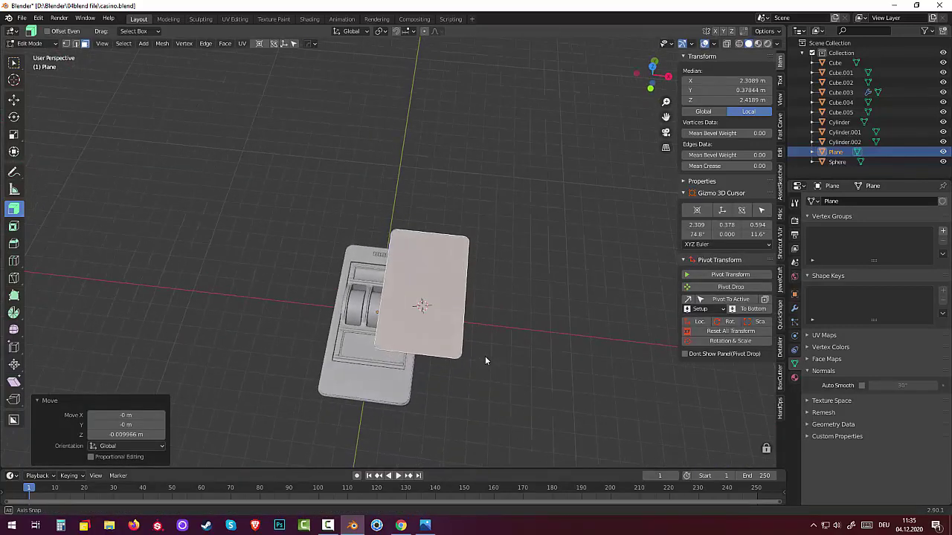
pyautogui.press('KP_4')
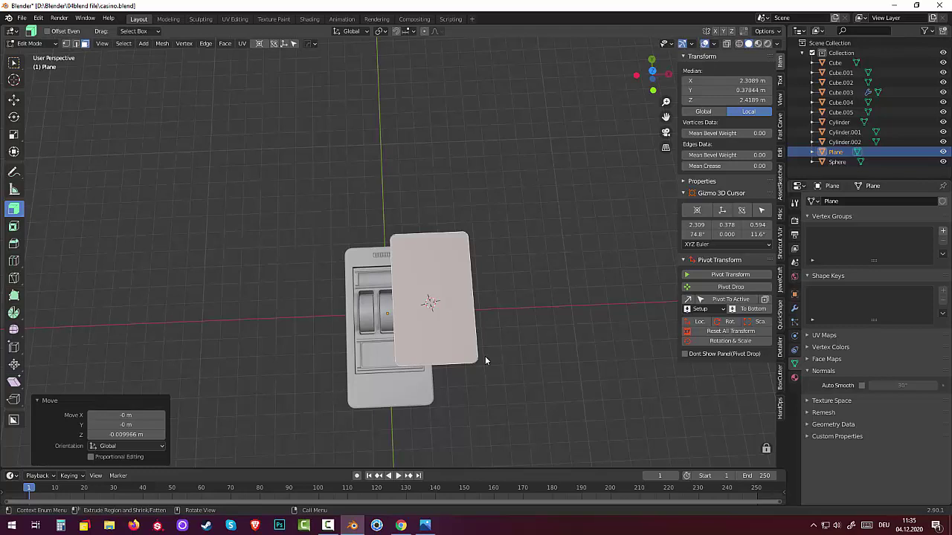
pyautogui.hotkey('ctrl', 'Tab')
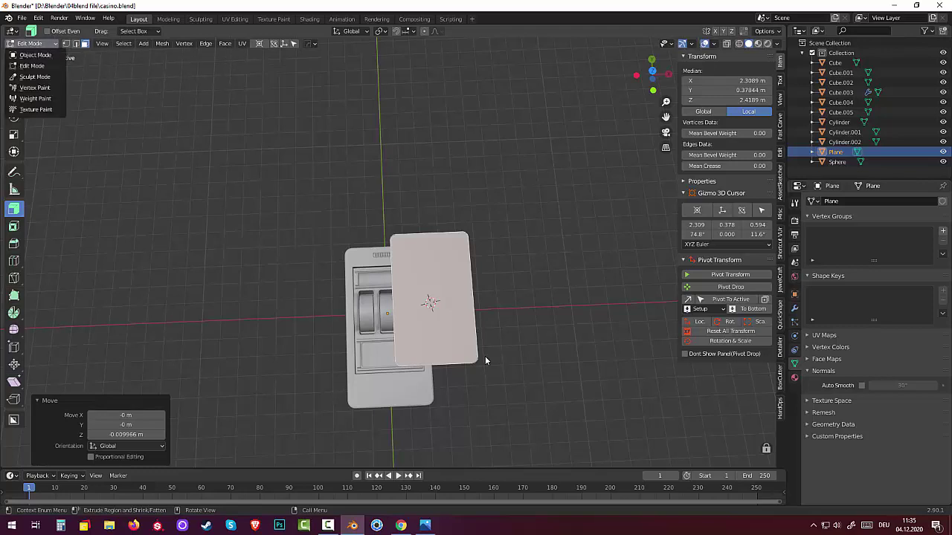
pyautogui.press('Return')
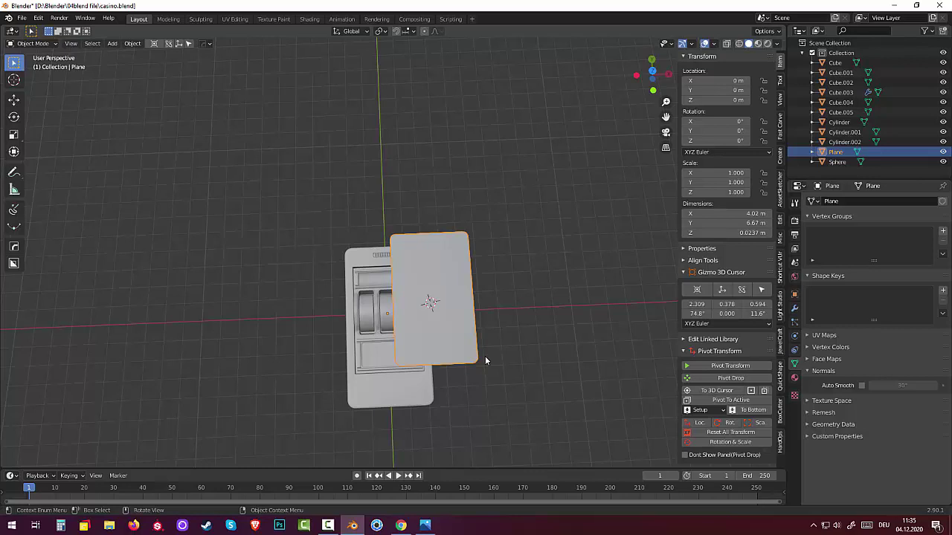
# Move the plane sideways to sit beside the slot machine.
pyautogui.press('g')
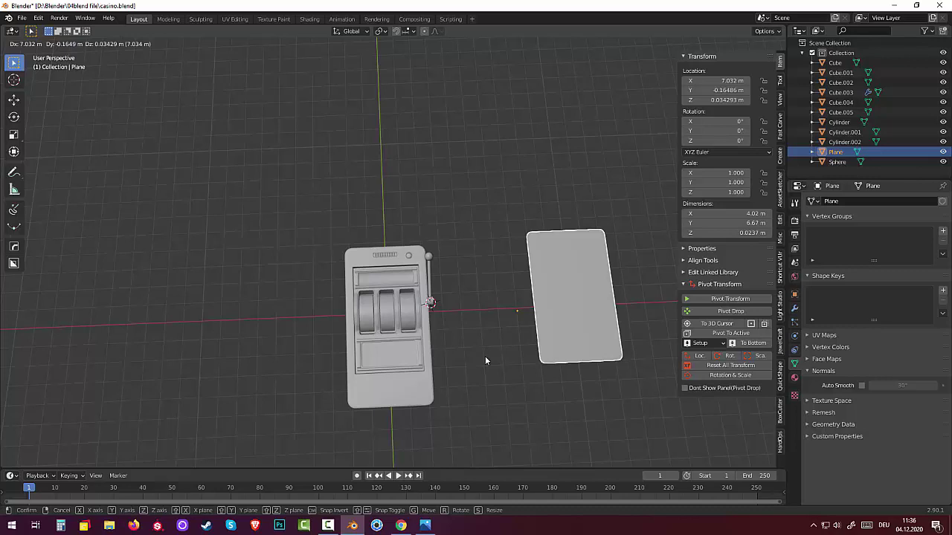
pyautogui.click(485, 361)
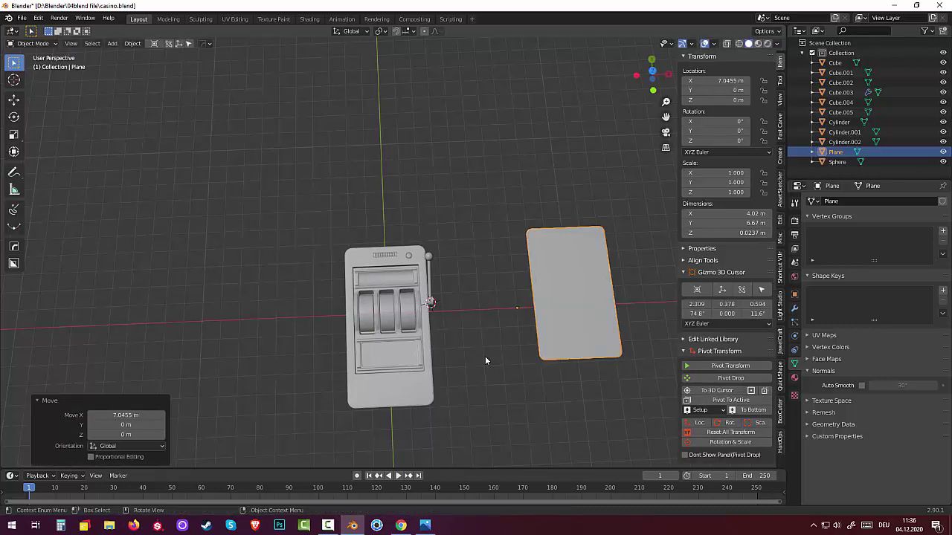
pyautogui.click(485, 361)
pyautogui.scroll(-2, 484, 361)
pyautogui.moveTo(485, 360); pyautogui.dragTo(484, 360, button='middle')
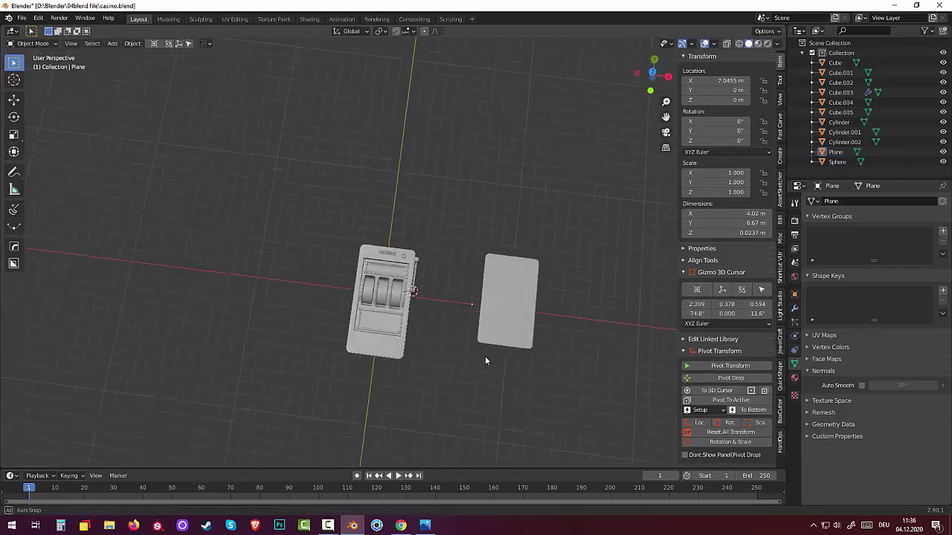
# Shrink the plane uniformly to 0.914 scale (3.67 × 6.1 m).
pyautogui.click(485, 360)
pyautogui.press('s')
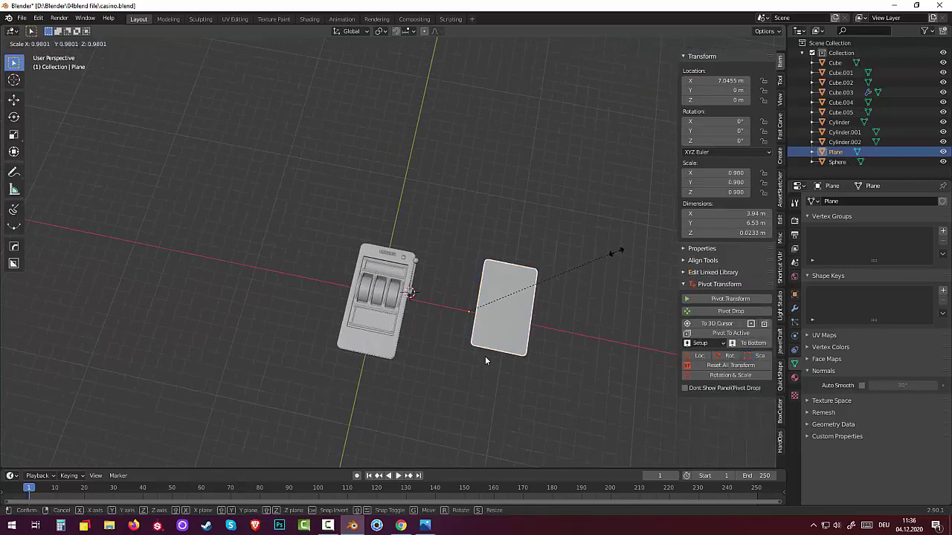
pyautogui.click(484, 360)
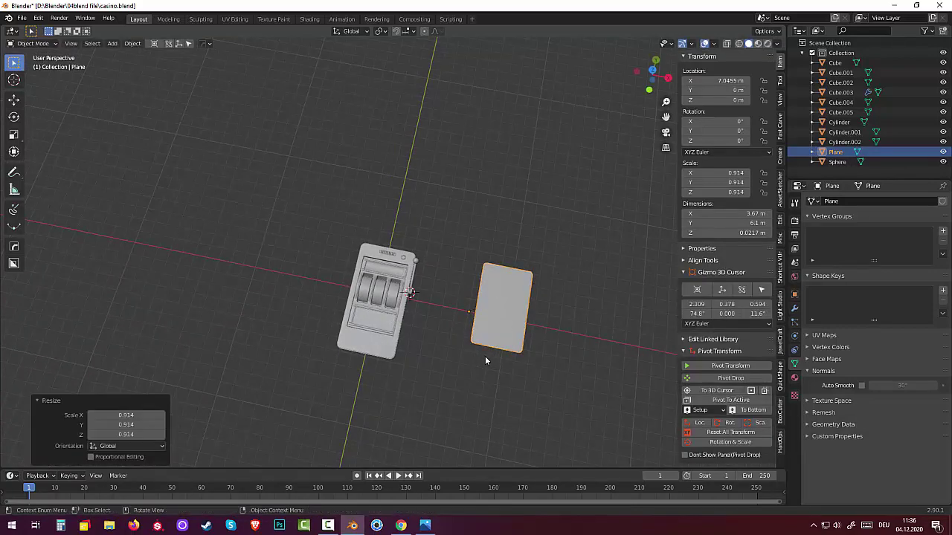
pyautogui.click(485, 360)
pyautogui.moveTo(485, 361); pyautogui.dragTo(484, 361, button='middle')
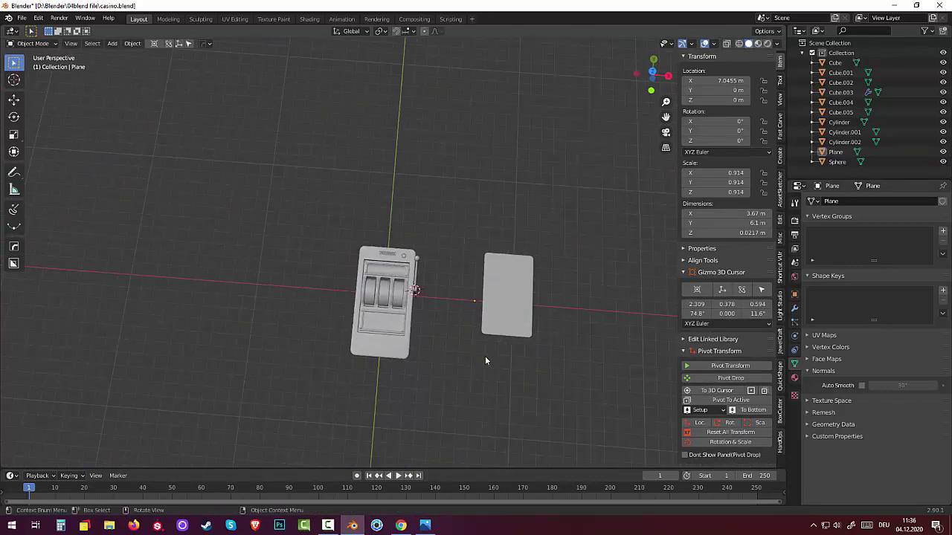
pyautogui.moveTo(485, 360); pyautogui.dragTo(485, 360, button='middle')
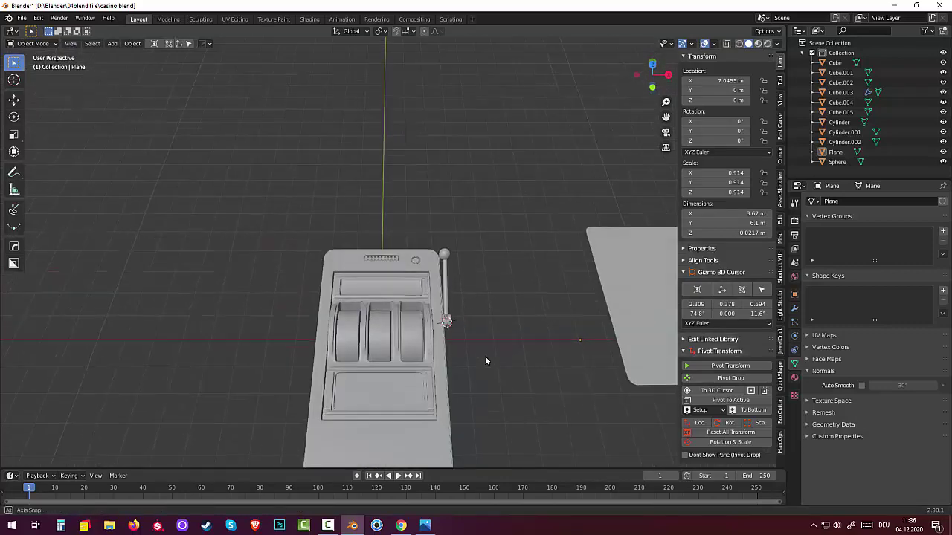